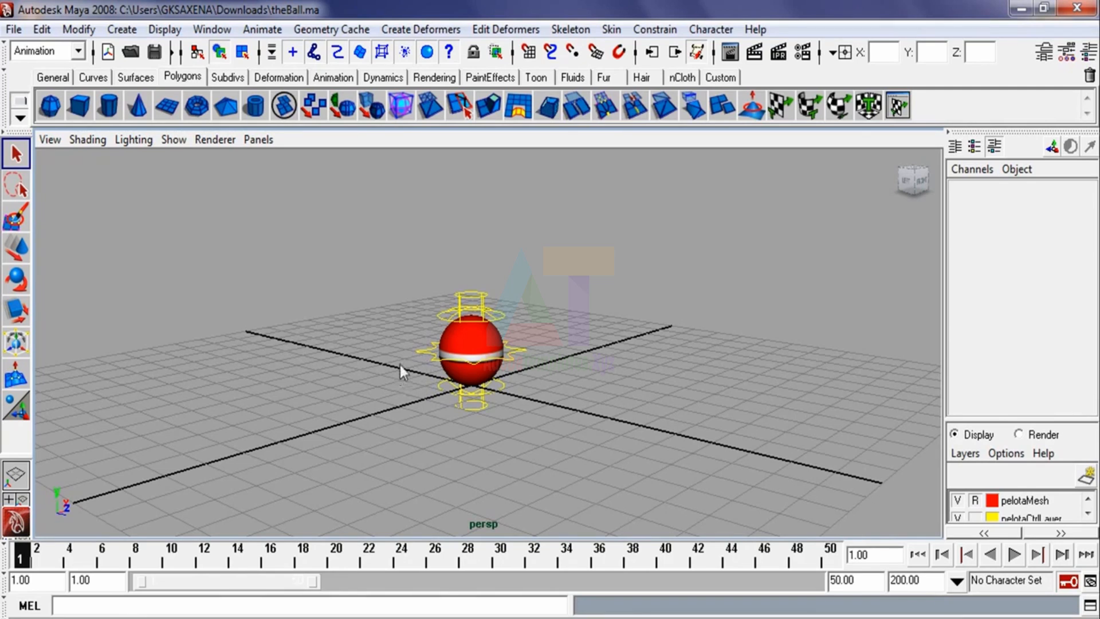
Step: Try moving the ball's upper circular control, upControl, along Y with the Move tool and undo the move
mouse_move(400, 365)
left_mouse_down("alt")
mouse_move(422, 363)
mouse_move(402, 372)
left_mouse_up("alt")
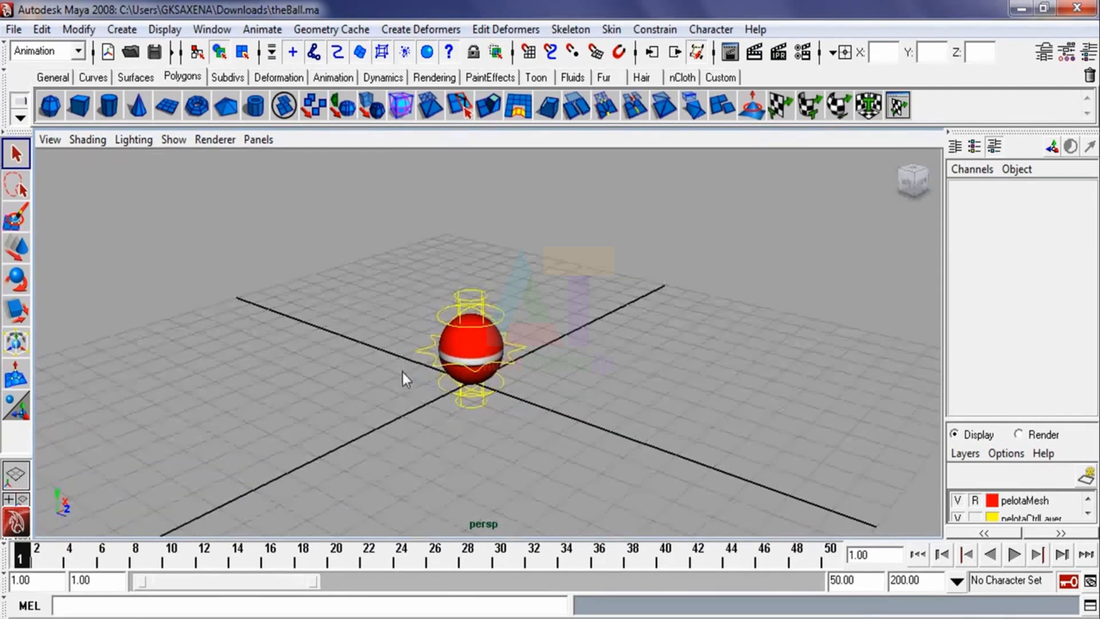
right_click_drag(405, 319, 584, 547, "alt")
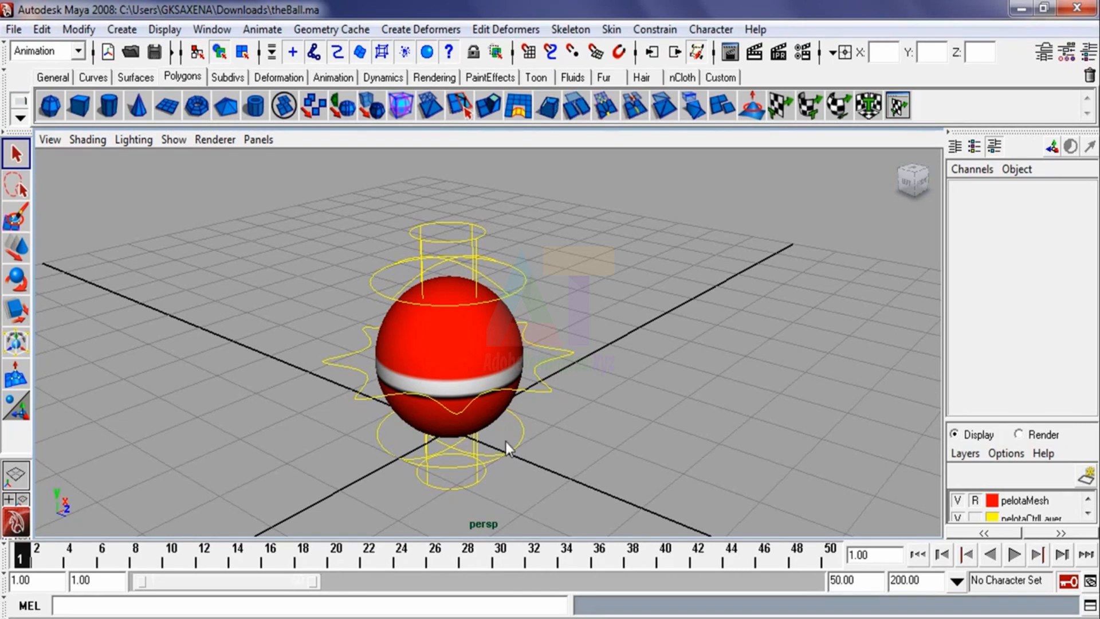
left_click_drag(520, 286, 537, 305)
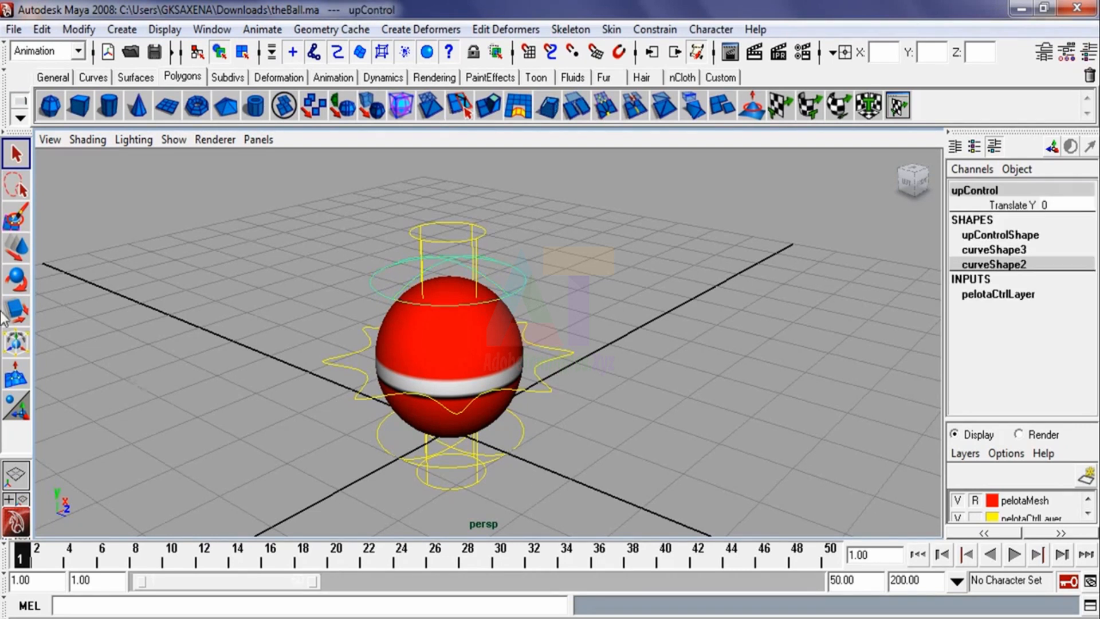
left_click(16, 248)
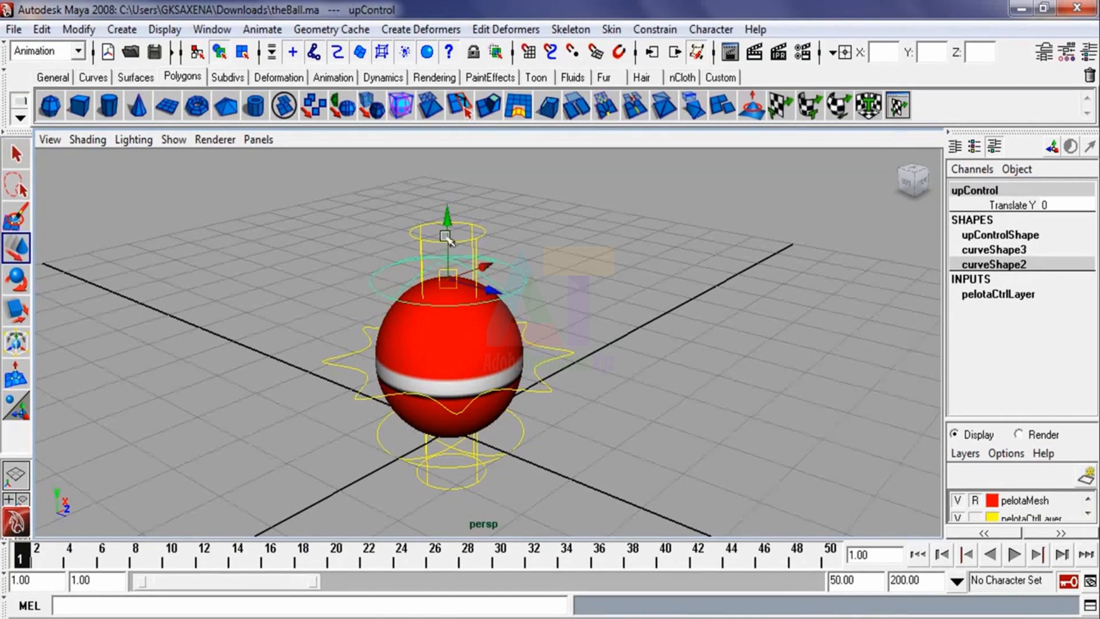
mouse_move(446, 236)
left_mouse_down()
mouse_move(447, 224)
mouse_move(450, 283)
mouse_move(449, 216)
mouse_move(449, 226)
left_mouse_up()
key("ctrl+z")
Step: Try pulling the ball's lower circular control, dwControl, down to a Translate Y of about -0.235 and undo it
left_click(525, 438)
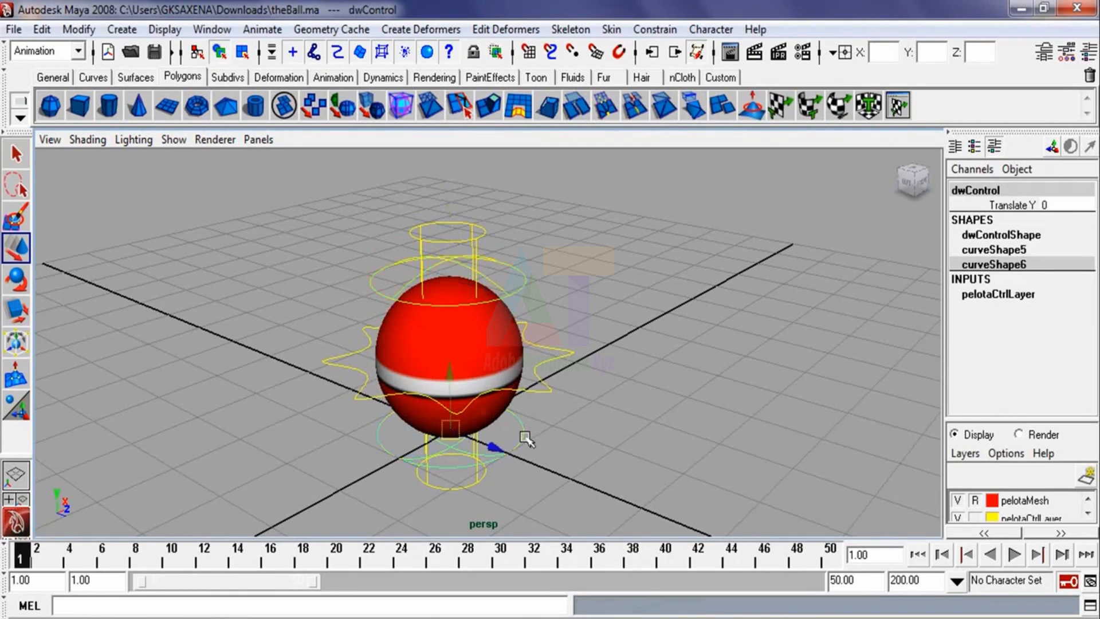
mouse_move(456, 382)
left_mouse_down()
mouse_move(449, 361)
mouse_move(456, 404)
mouse_move(441, 334)
mouse_move(451, 405)
mouse_move(449, 323)
mouse_move(452, 385)
left_mouse_up()
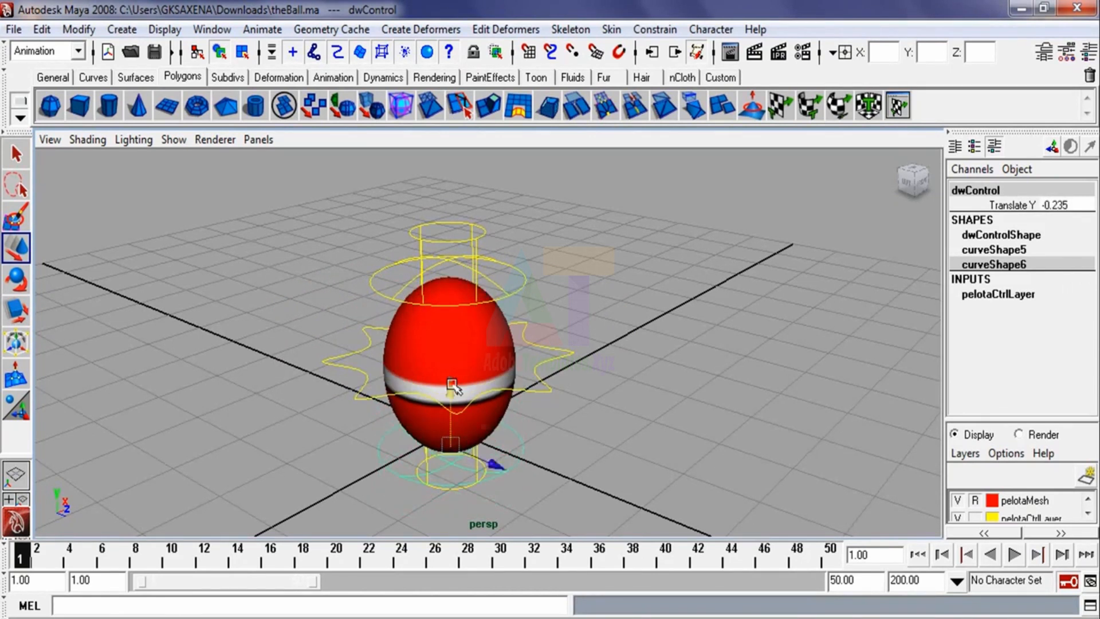
key("ctrl+z")
Step: Try raising the whole ball with the star-shaped masterControl to a Translate Y of about 0.233 and undo it
left_click(627, 386)
left_click(565, 359)
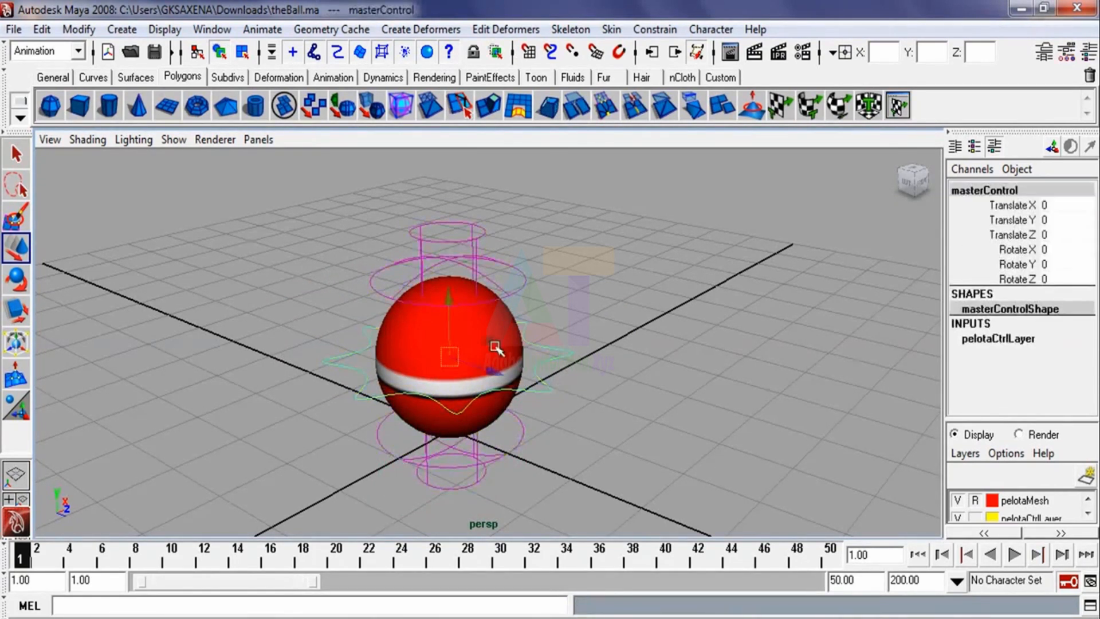
mouse_move(451, 297)
left_mouse_down()
mouse_move(449, 239)
mouse_move(449, 281)
left_mouse_up()
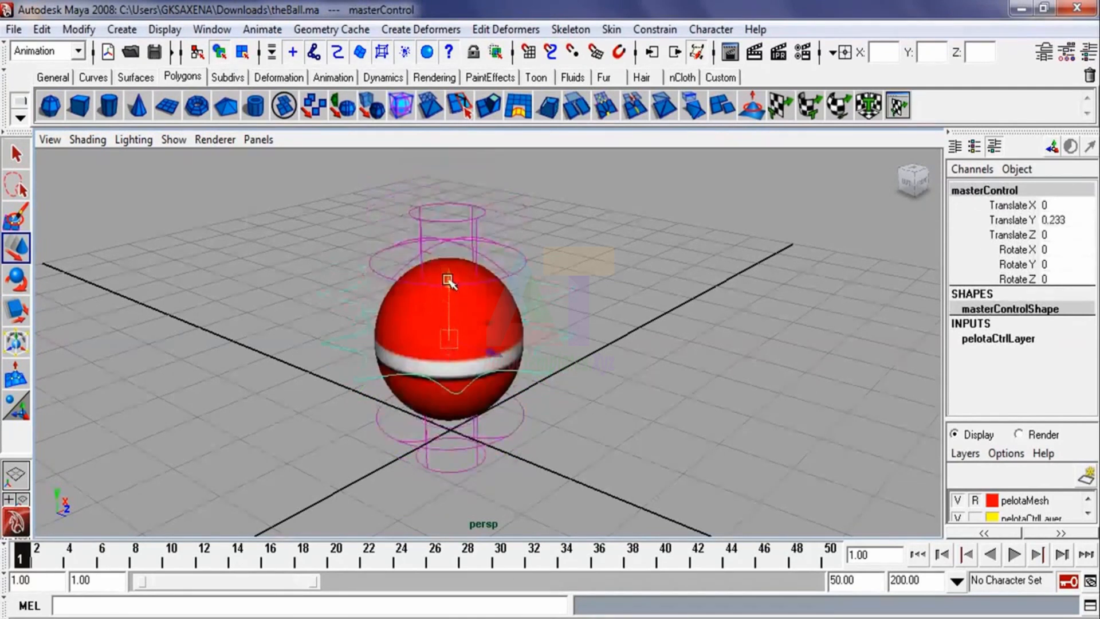
key("ctrl+z")
right_click_drag(561, 400, 520, 344, "alt")
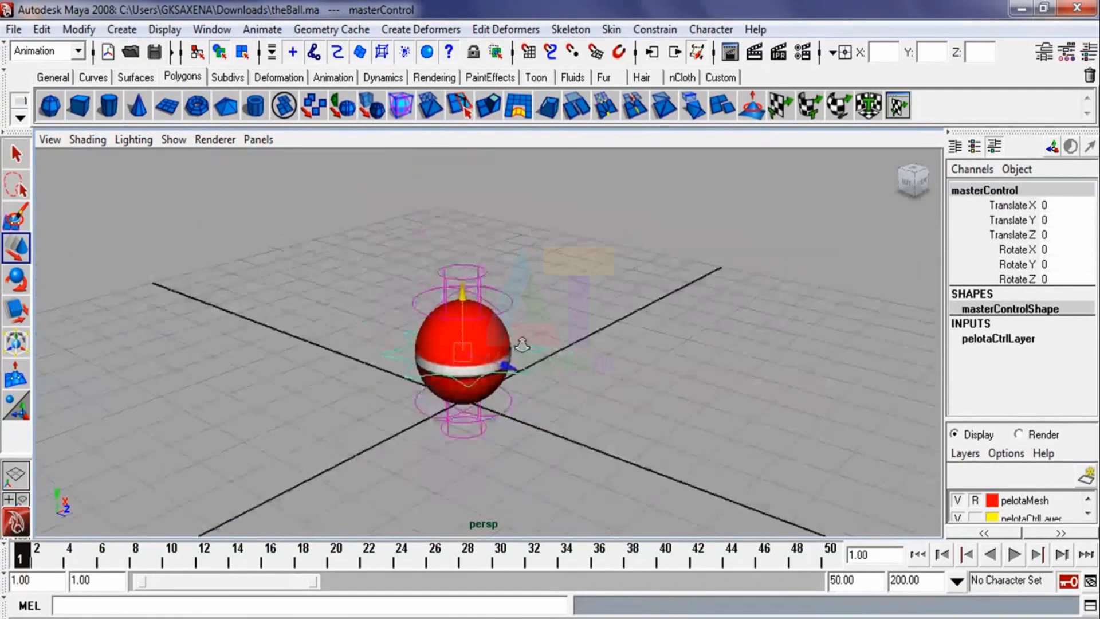
left_click_drag(521, 345, 437, 354, "alt")
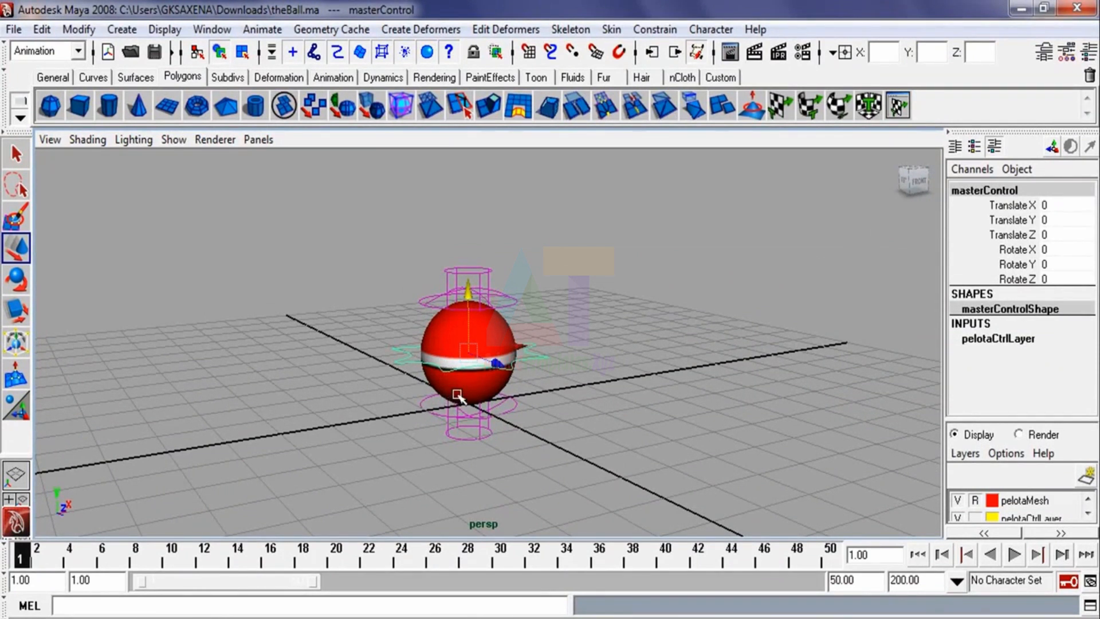
left_click_drag(435, 401, 410, 312, "alt")
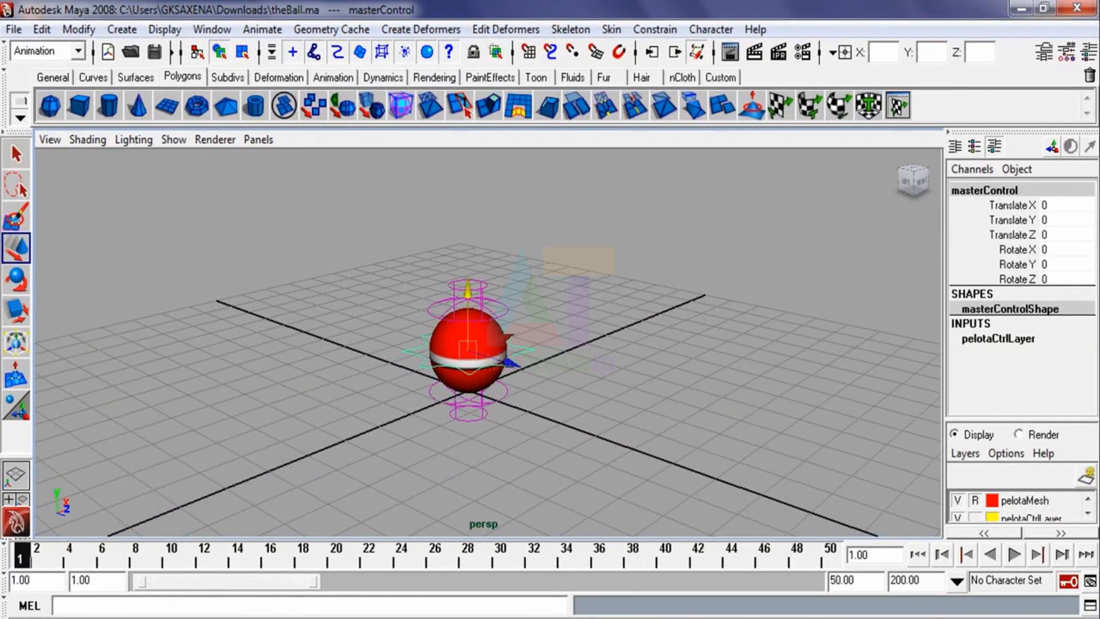
mouse_move(351, 465)
left_mouse_down("alt")
mouse_move(351, 447)
mouse_move(346, 464)
left_mouse_up("alt")
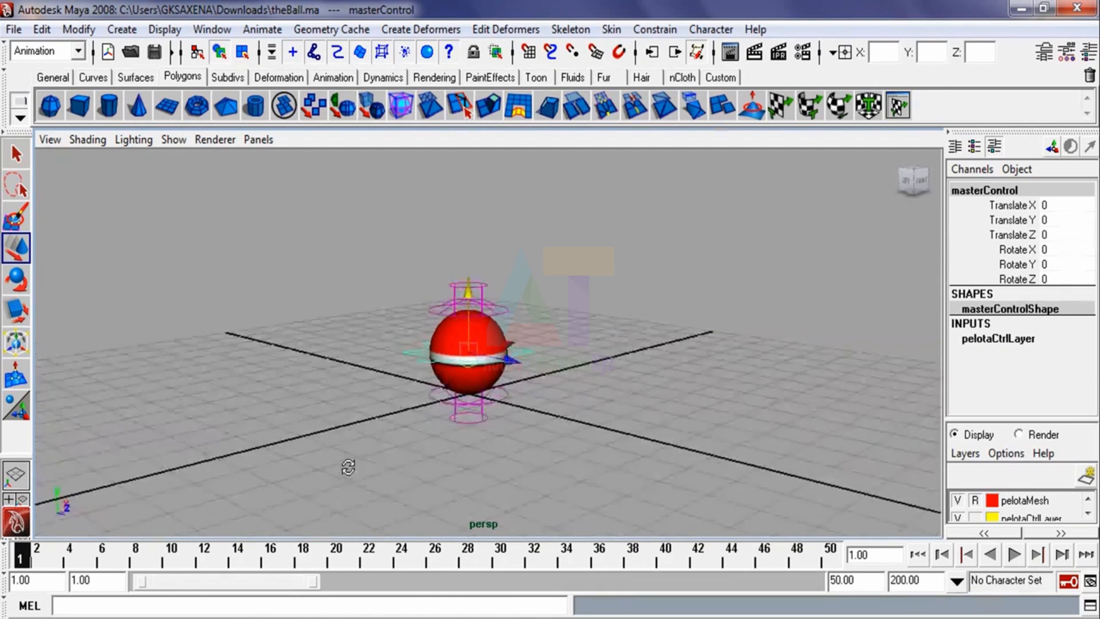
left_click_drag(429, 307, 430, 338, "alt")
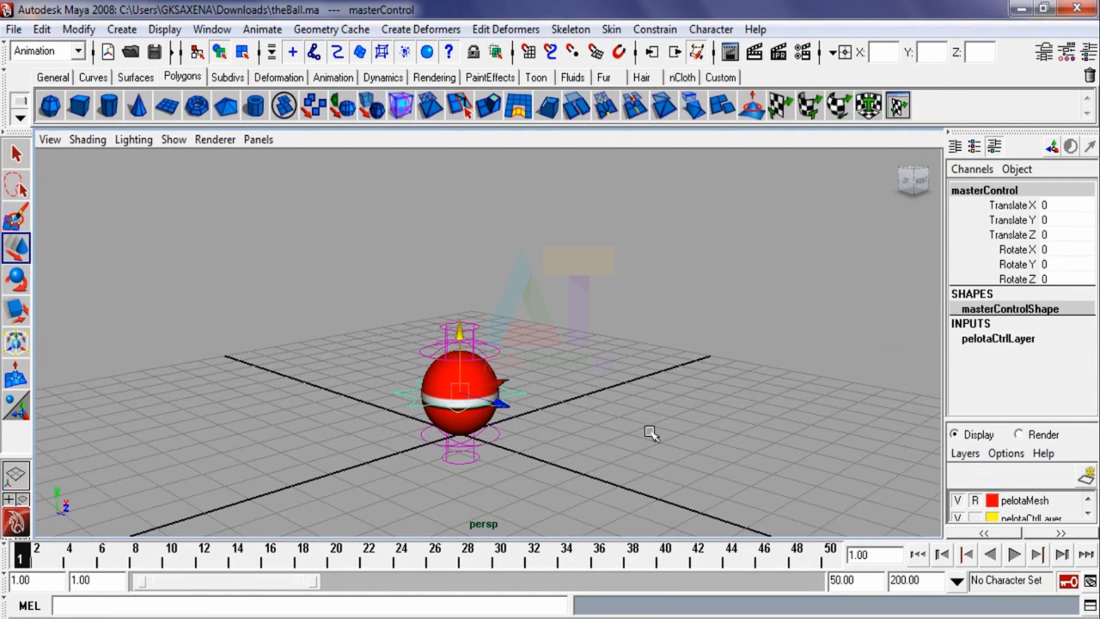
mouse_move(546, 439)
right_mouse_down("alt")
mouse_move(518, 425)
mouse_move(533, 423)
right_mouse_up("alt")
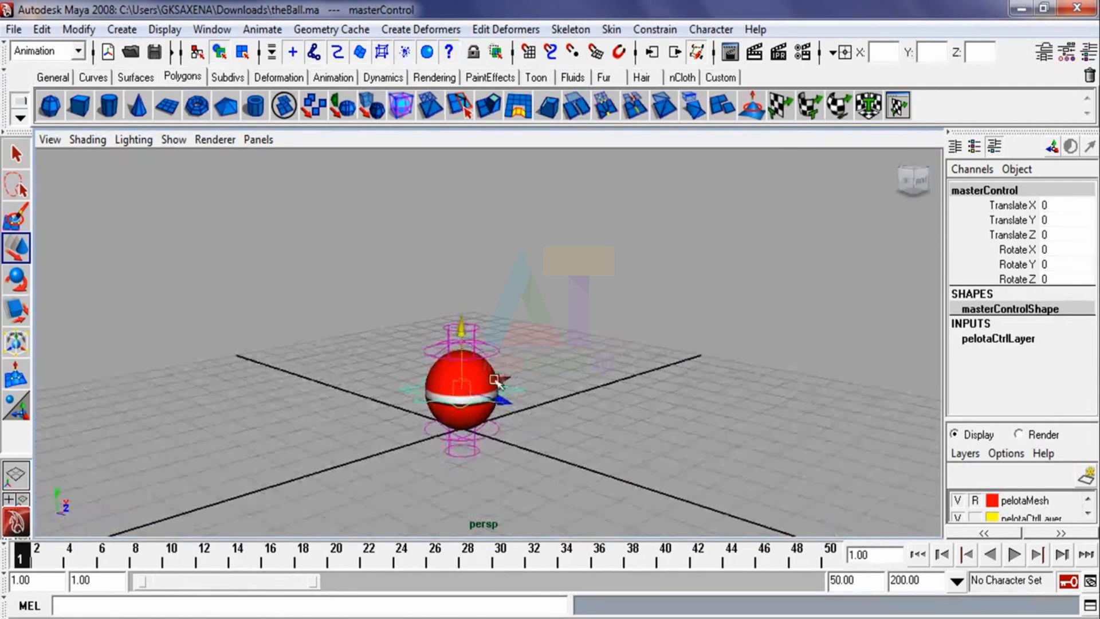
Step: Select the ball's master, upper and lower controls one after another to examine their channels
left_click(538, 373)
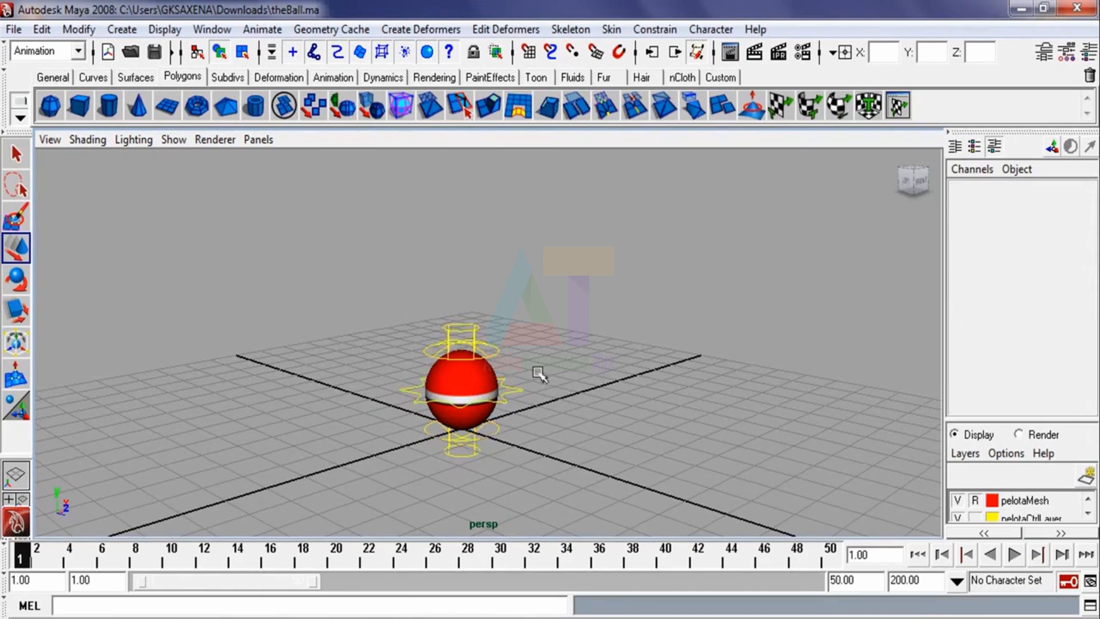
left_click(518, 408)
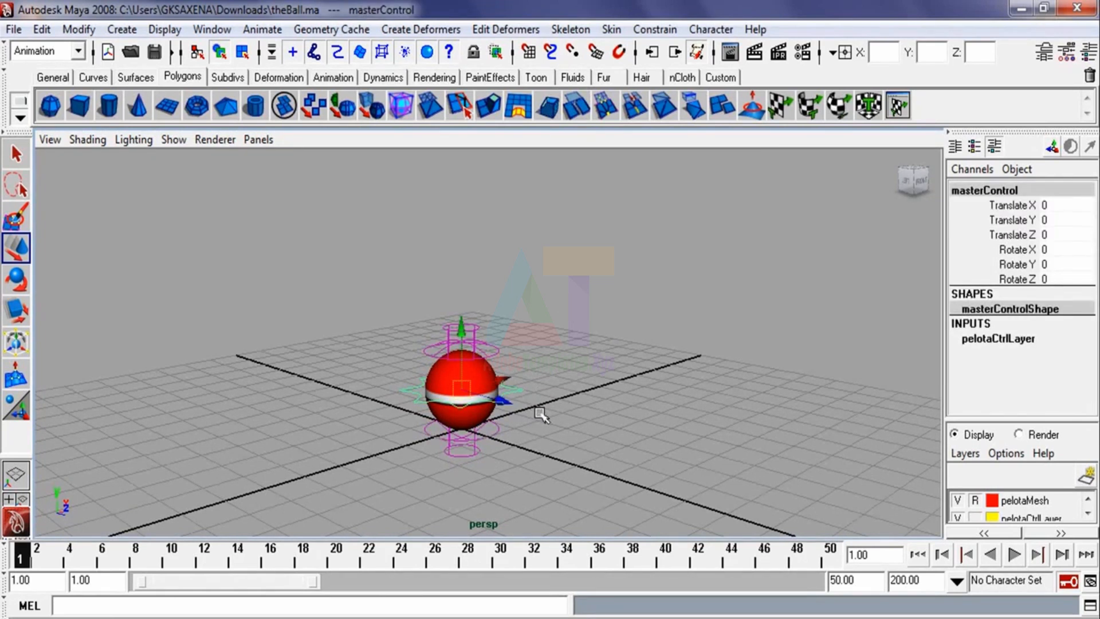
left_click(498, 349)
left_click(497, 430)
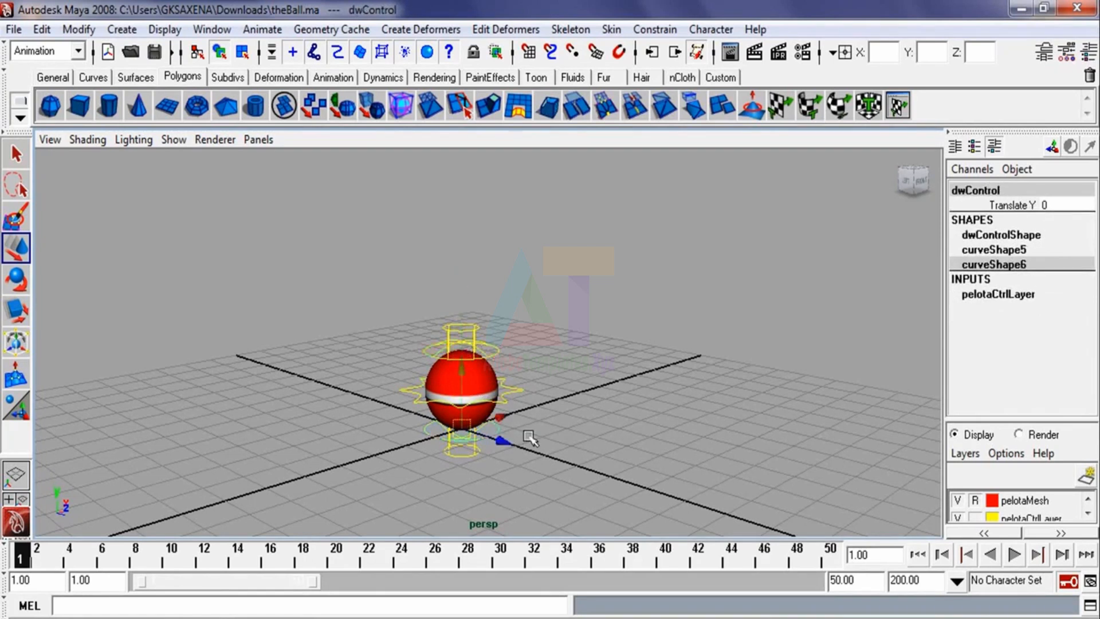
Step: Raise the ball above the grid with the star-shaped masterControl and set its Translate Y to 5
left_click(587, 432)
left_click(521, 410)
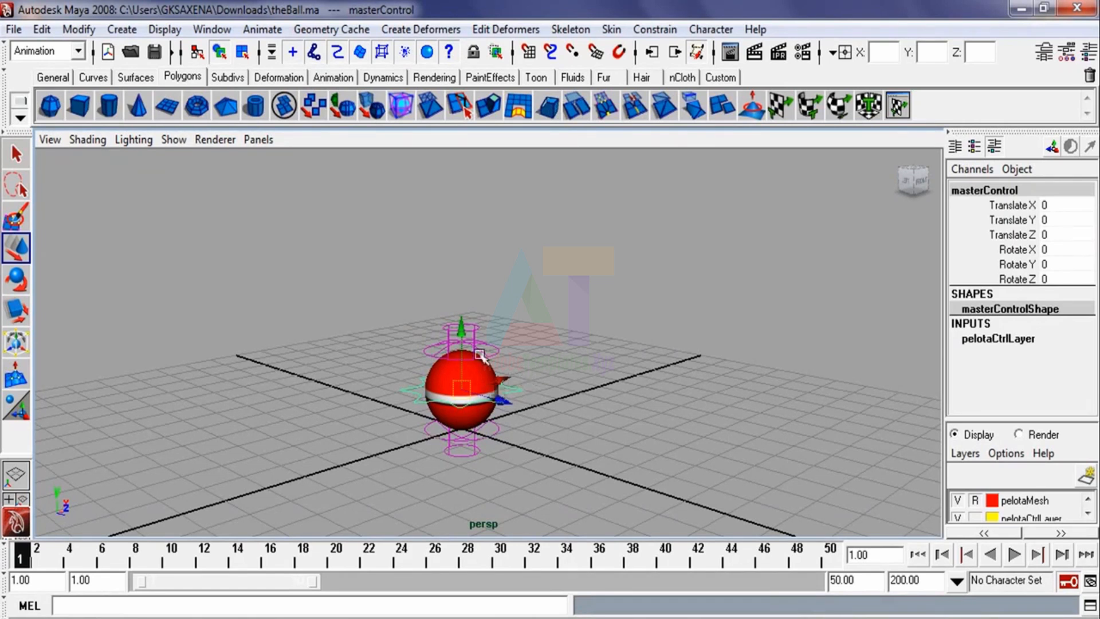
left_click_drag(459, 320, 451, 140)
left_click_drag(444, 321, 434, 430, "alt")
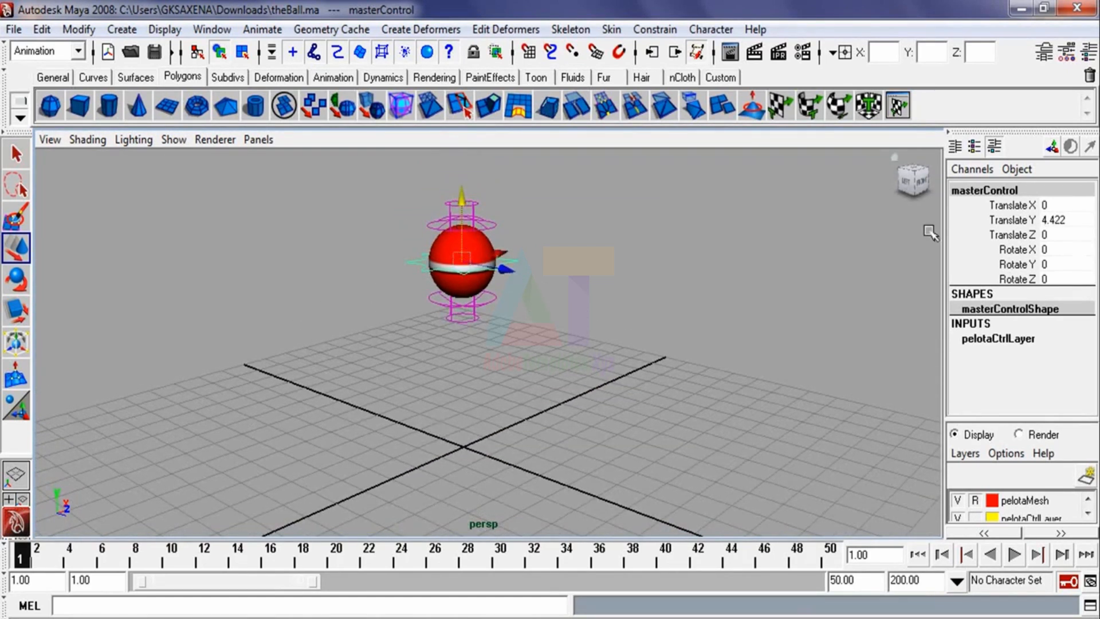
left_click(1066, 220)
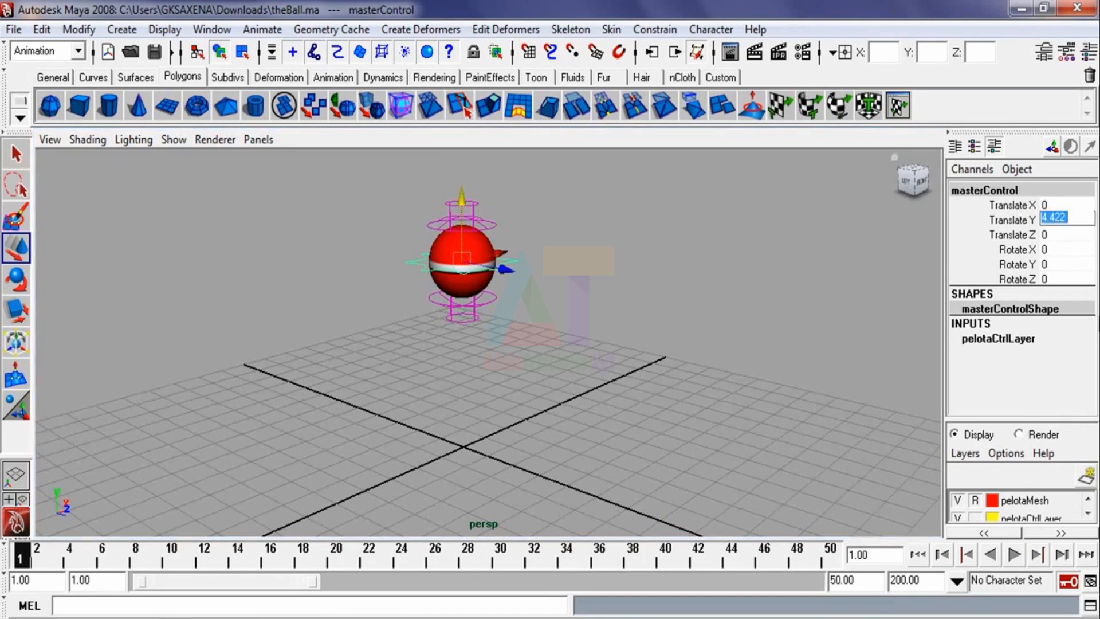
left_click_drag(1078, 219, 1016, 217)
left_click(1074, 220)
type("5")
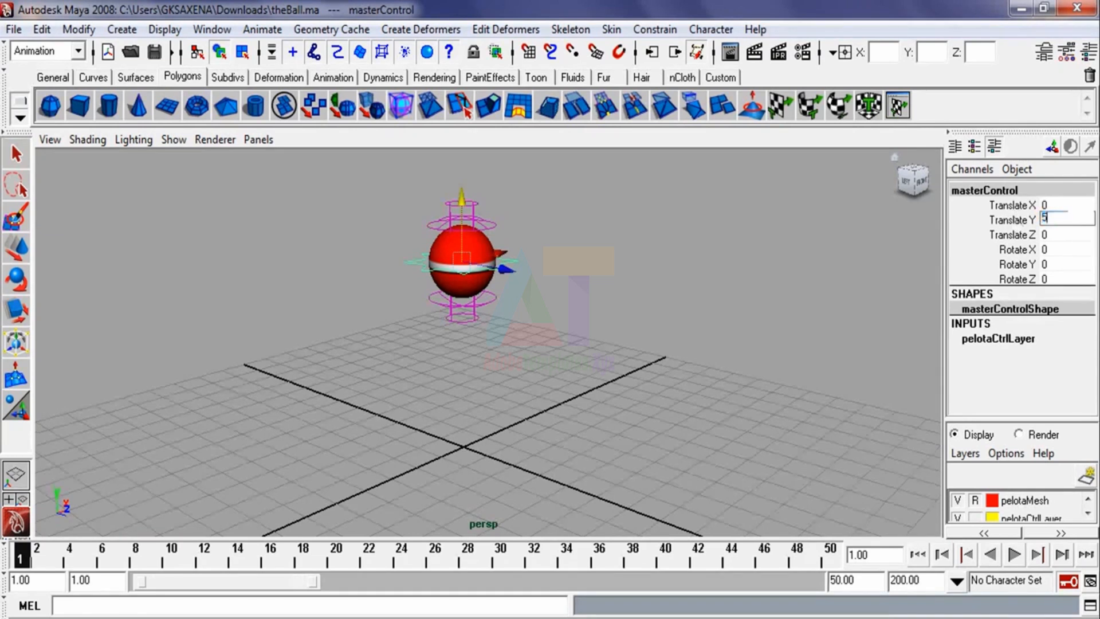
key("Return")
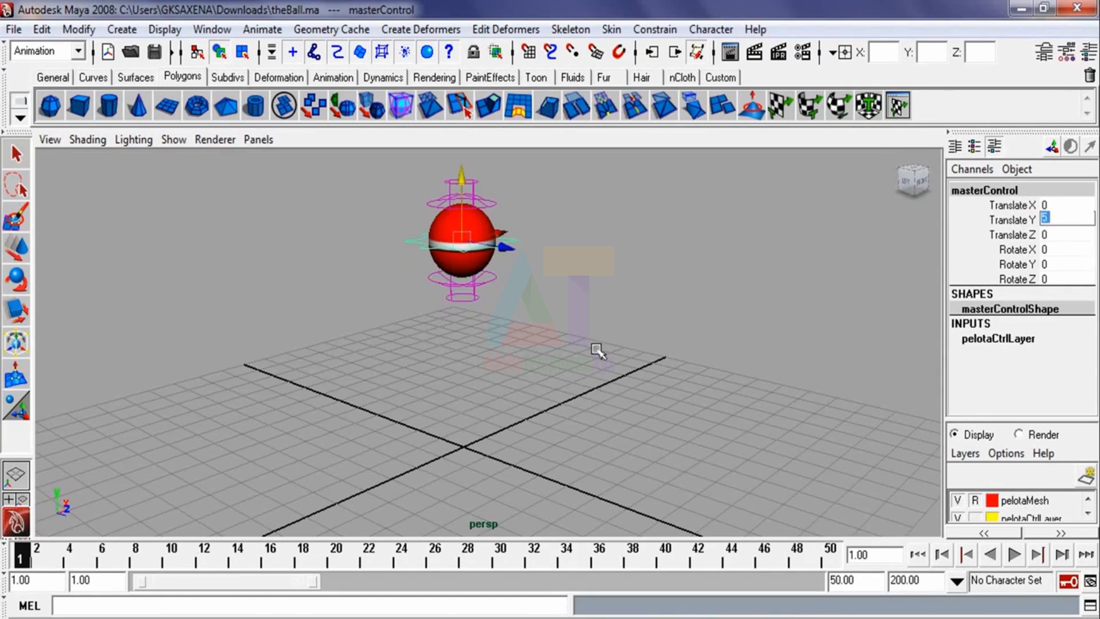
Step: Set a key on all channels of masterControl at frame 1
left_click(608, 397)
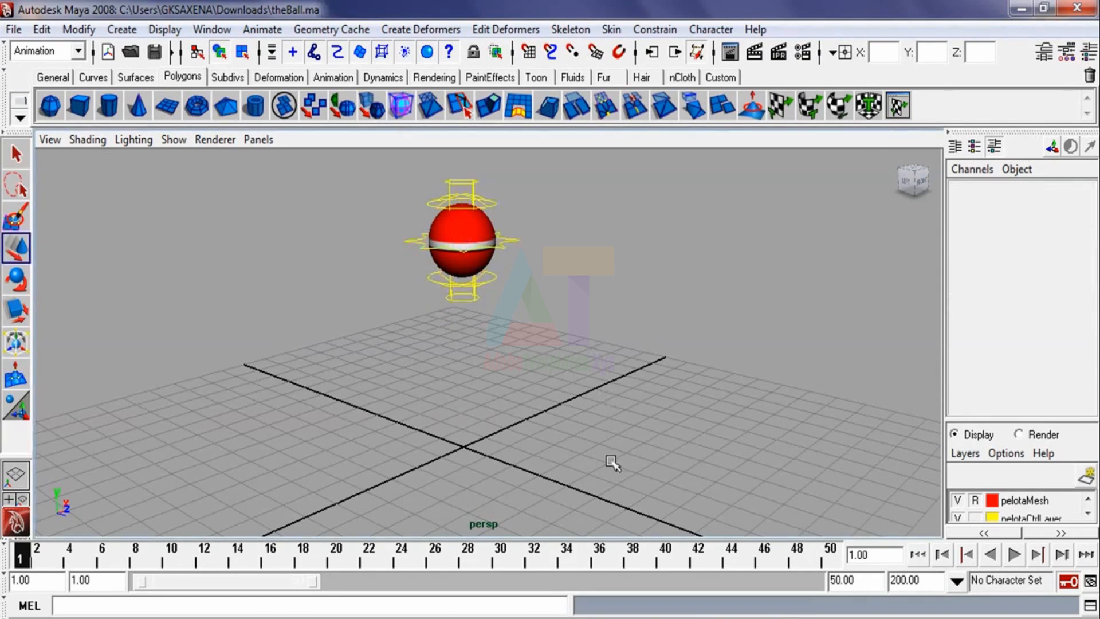
left_click(505, 255)
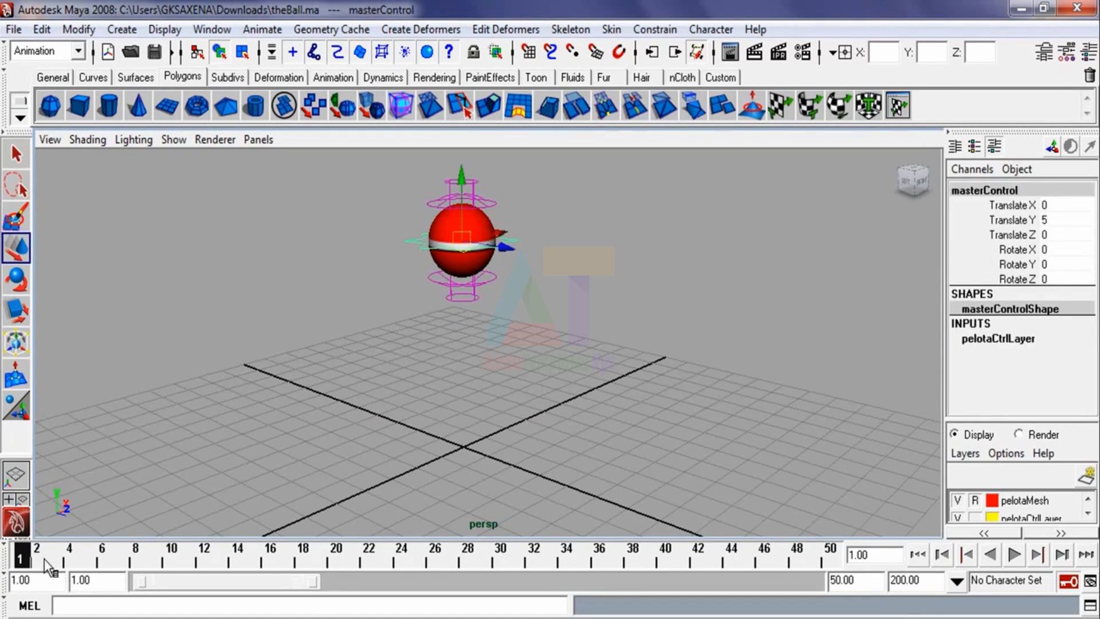
key("s")
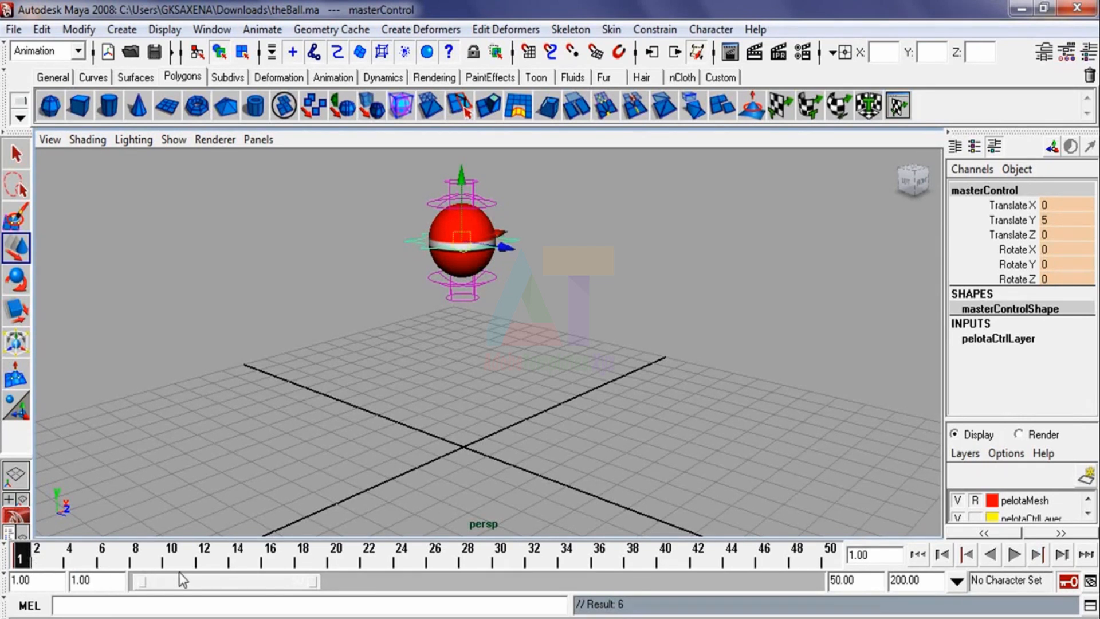
Step: At frame 14, set masterControl's Translate Y to 0, play back the fall and return to frame 14
left_click(231, 560)
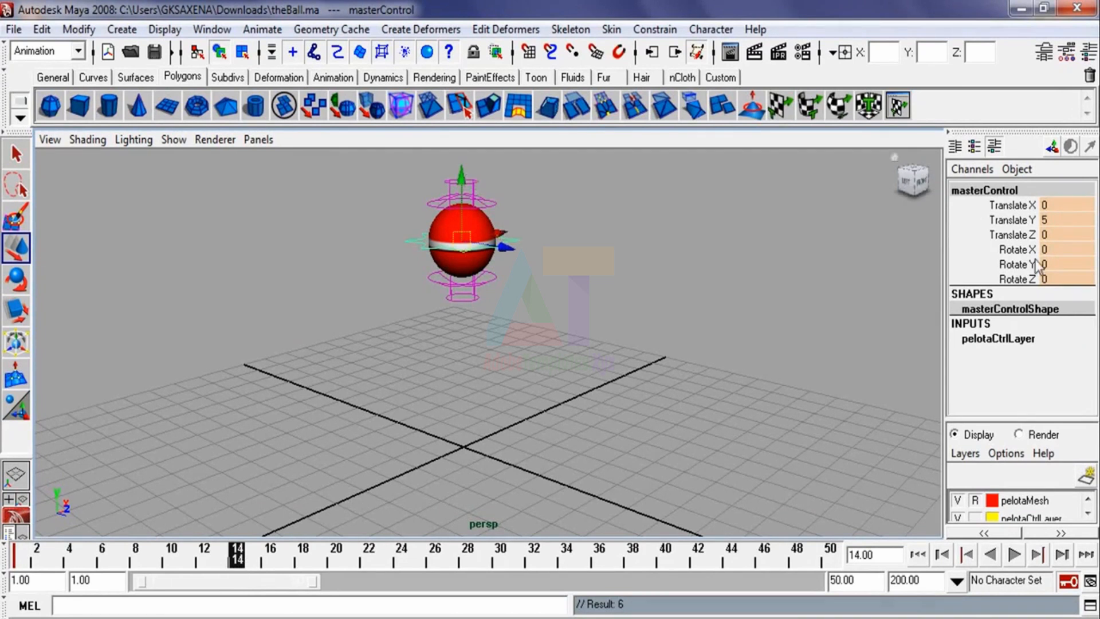
double_click(1064, 219)
type("0")
key("Return")
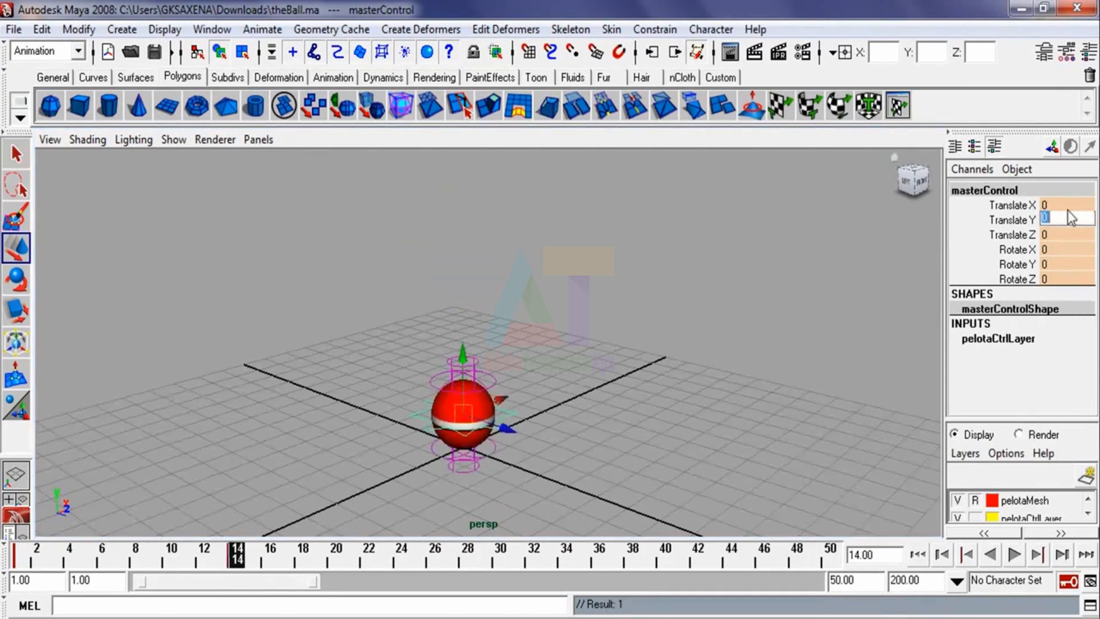
left_click(1018, 220)
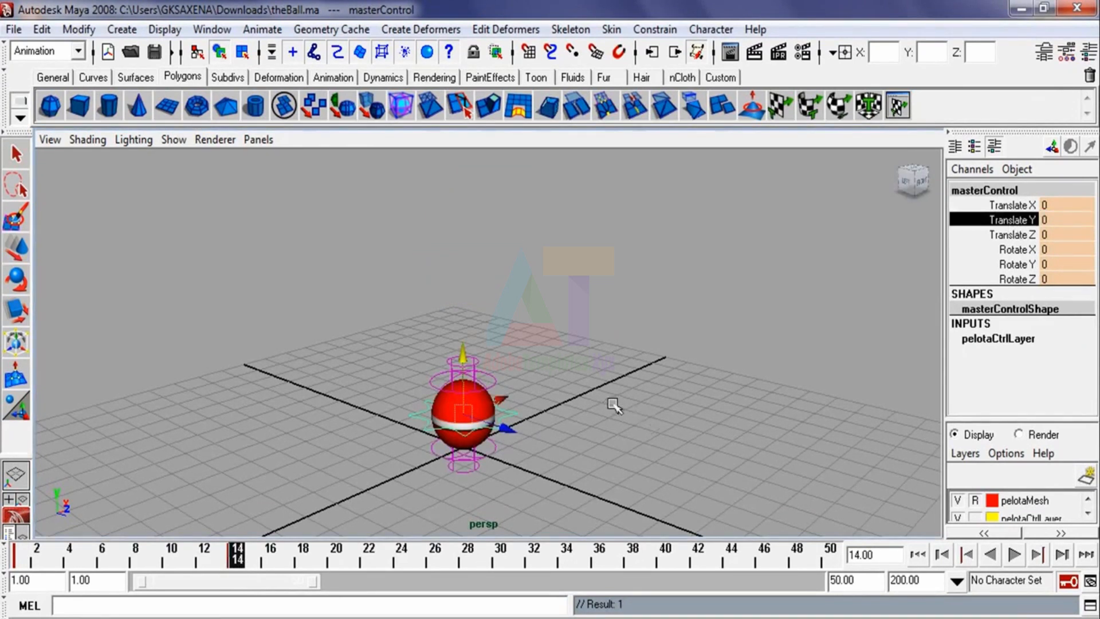
key("alt+v")
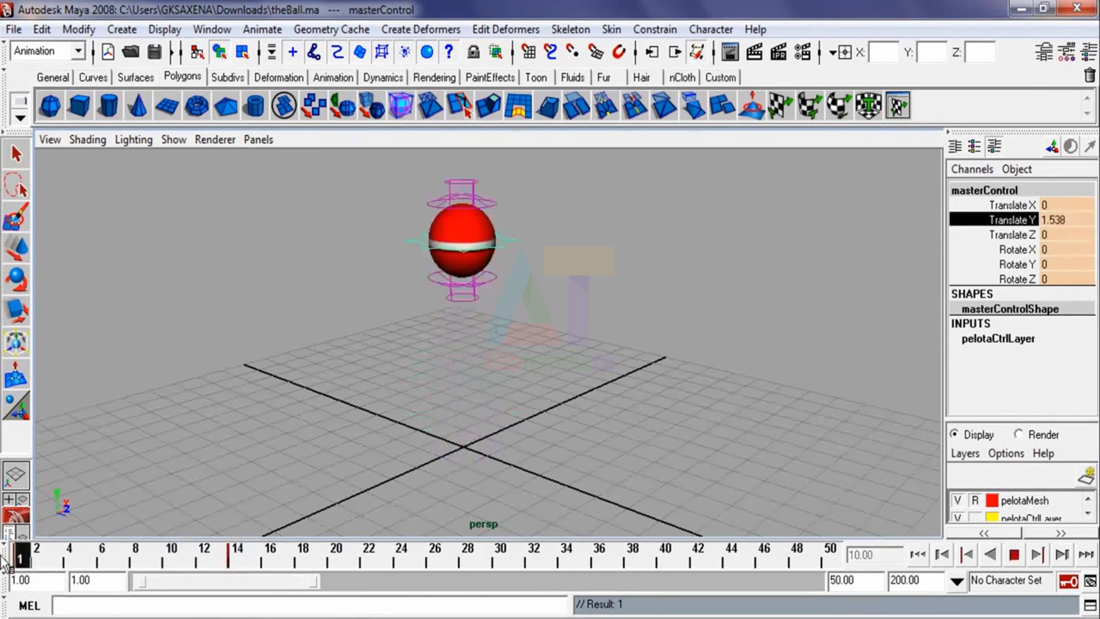
left_click(237, 559)
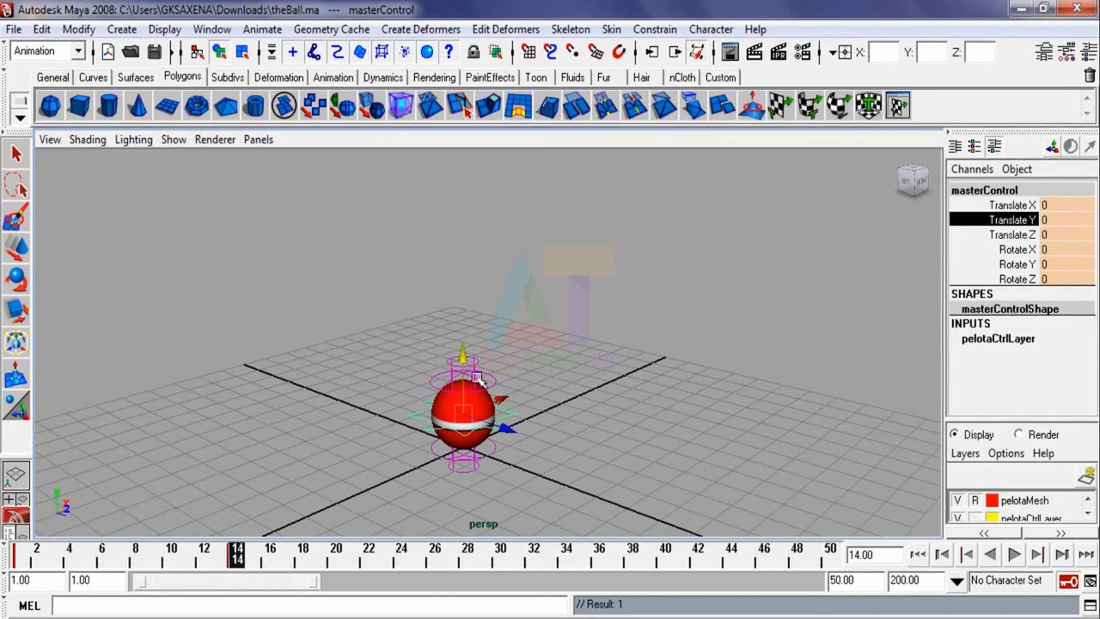
Step: At frame 1, select all of the ball's control curves together and set keys on them
left_click(460, 428)
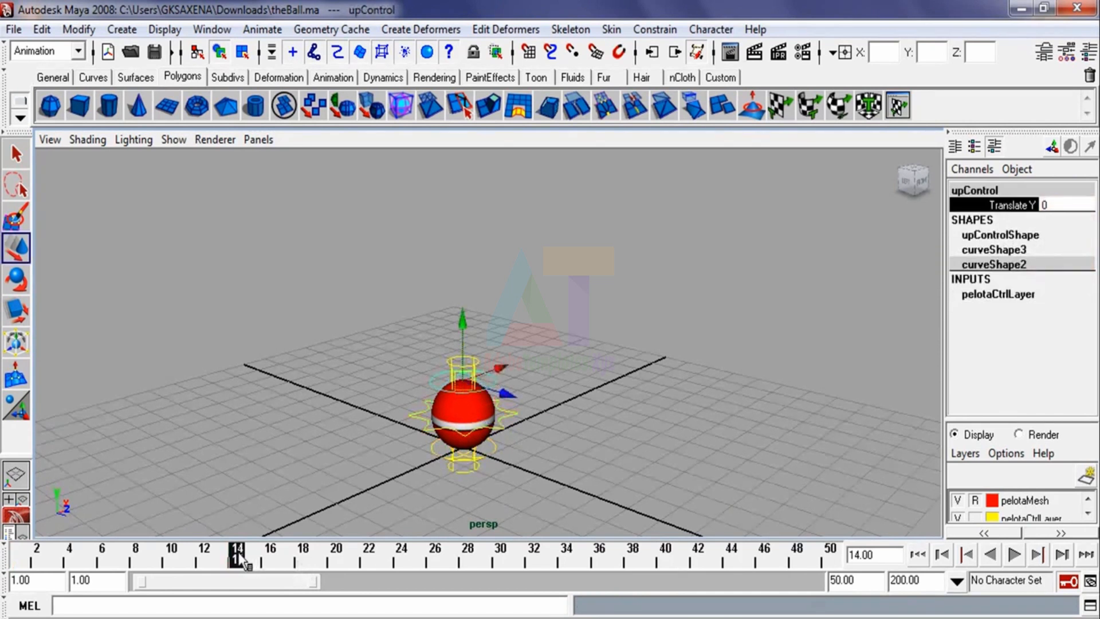
left_click(21, 558)
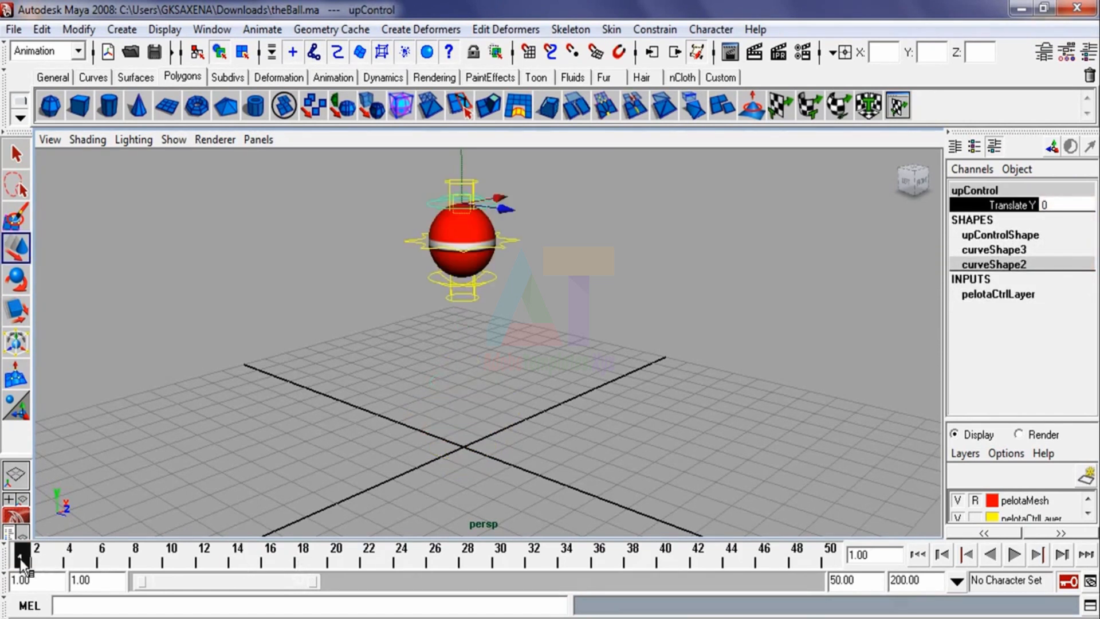
left_click(507, 303)
left_click_drag(375, 175, 549, 369)
key("shift+e")
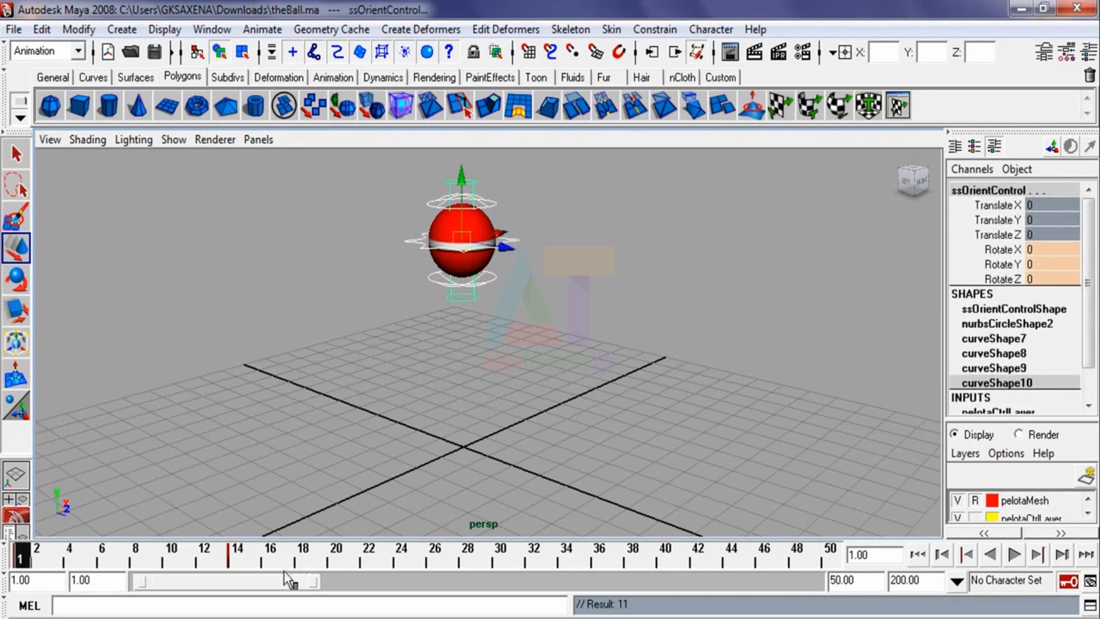
Step: At frame 14, select upControl, the circular control above the ball, and set a key on it
left_click(229, 557)
left_click(524, 363)
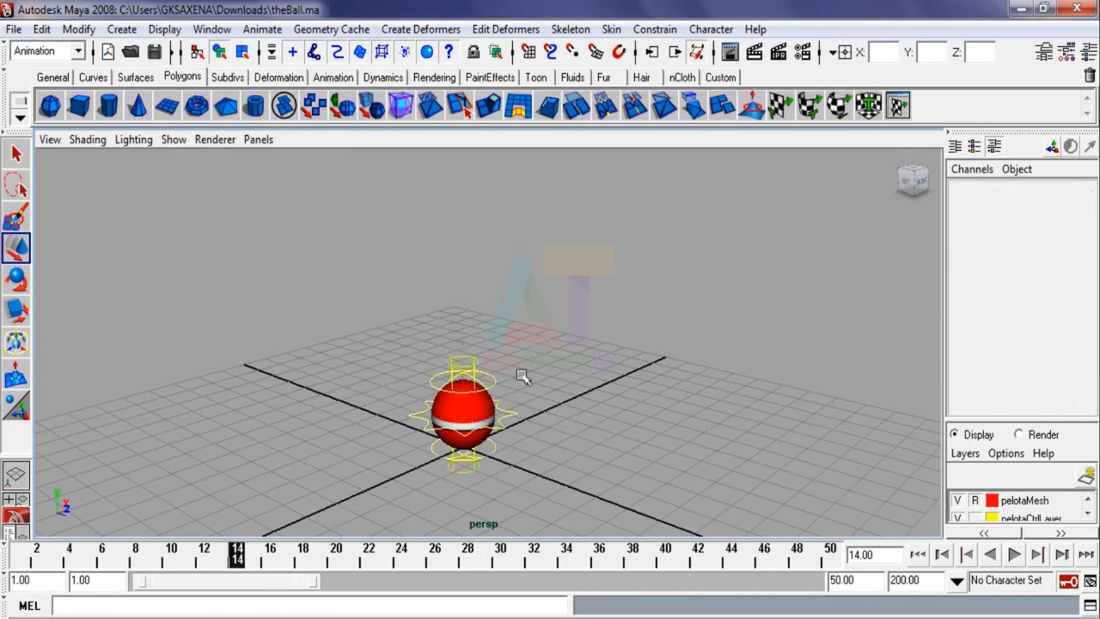
left_click(496, 380)
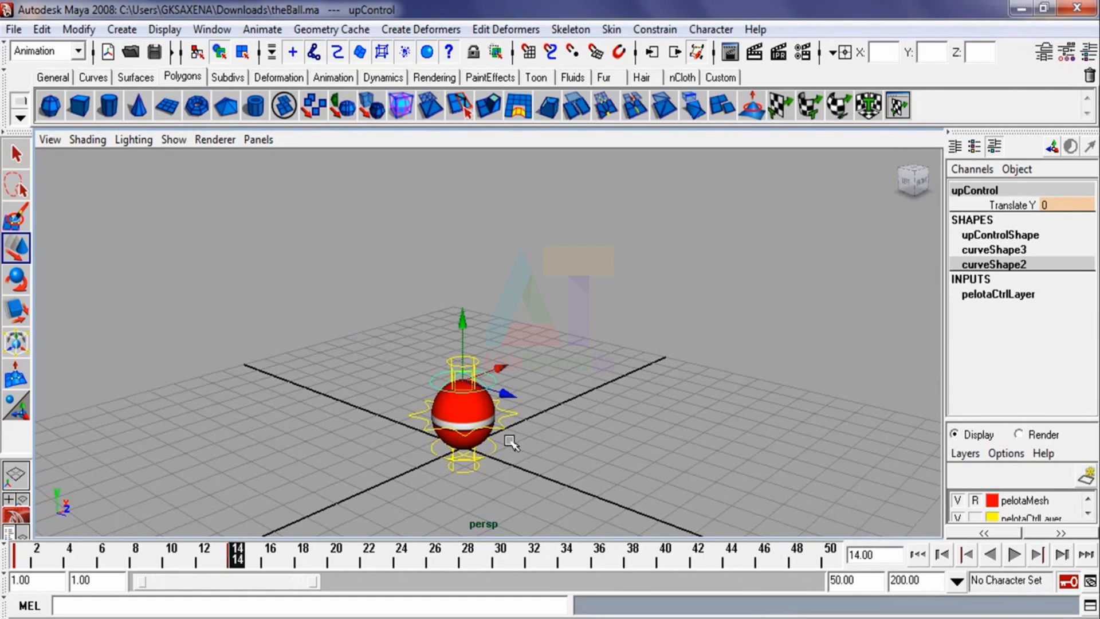
left_click(521, 379)
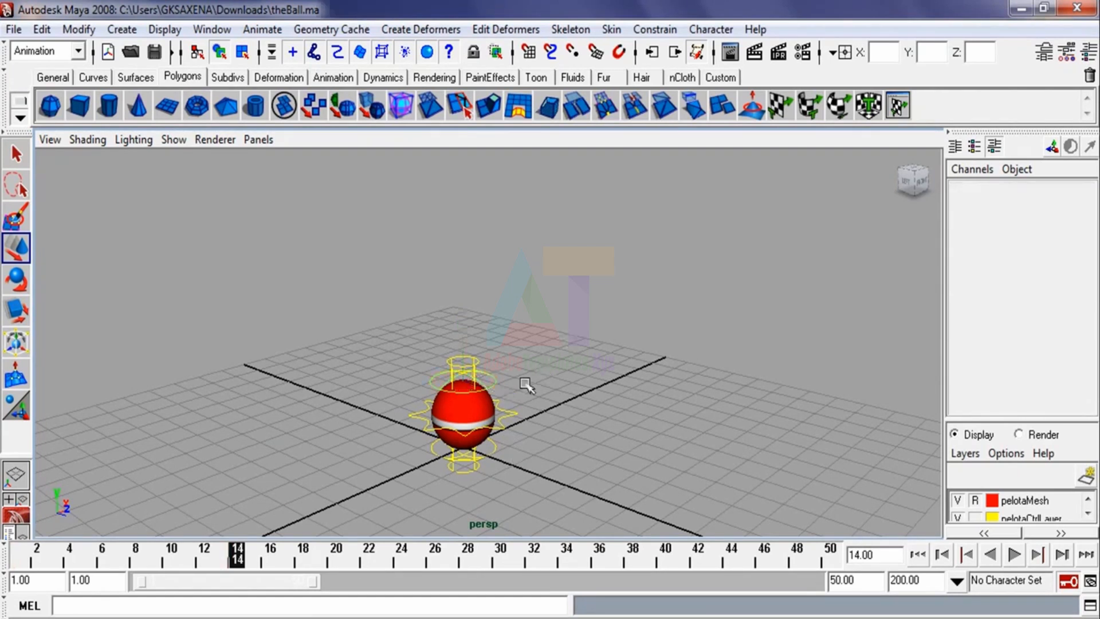
left_click(491, 381)
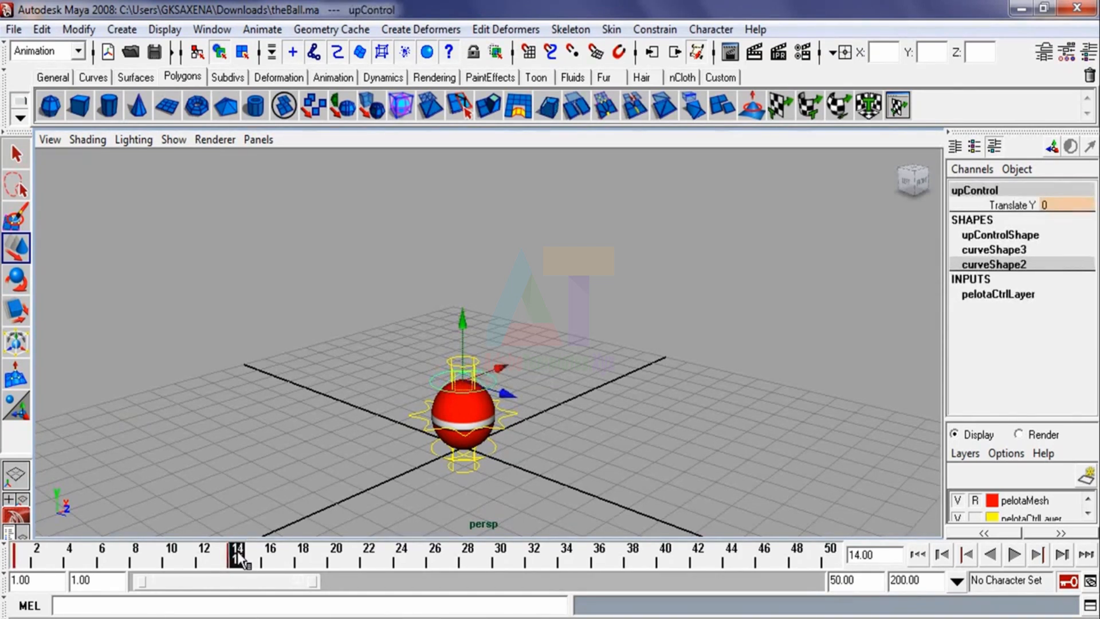
Step: At frame 15, squash the ball by lowering upControl to a Translate Y of about -0.587 and key it
left_click(254, 555)
left_click_drag(464, 325, 465, 342)
key("s")
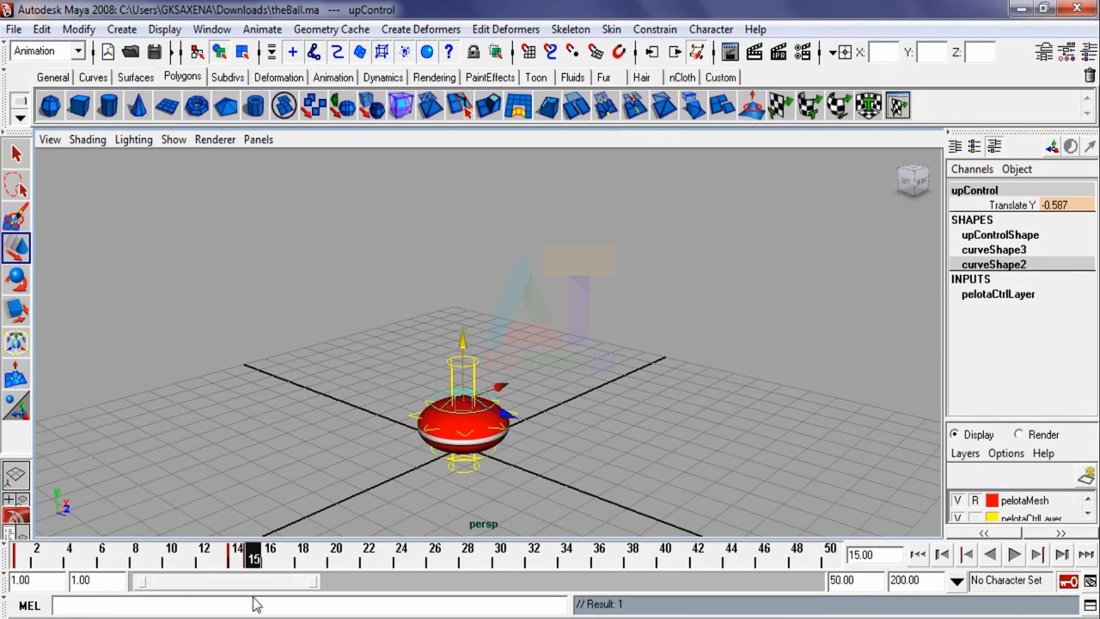
mouse_move(248, 558)
left_mouse_down()
mouse_move(1, 580)
mouse_move(255, 579)
left_mouse_up()
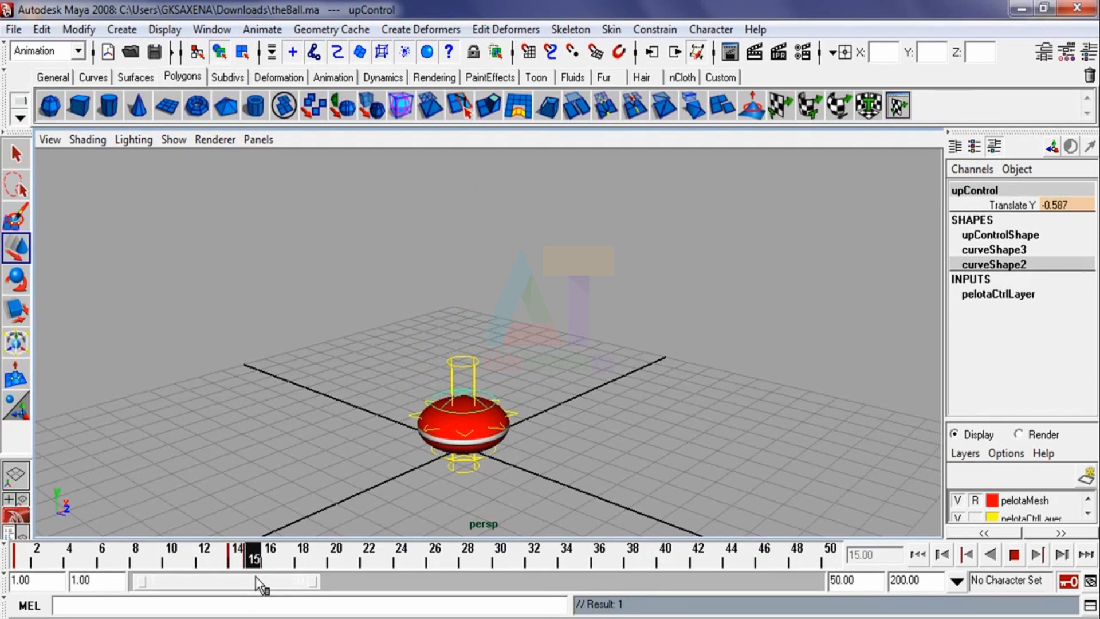
Step: At frame 24, raise the ball with masterControl, set its Translate Y to 3.5 and review the rise
left_click(395, 560)
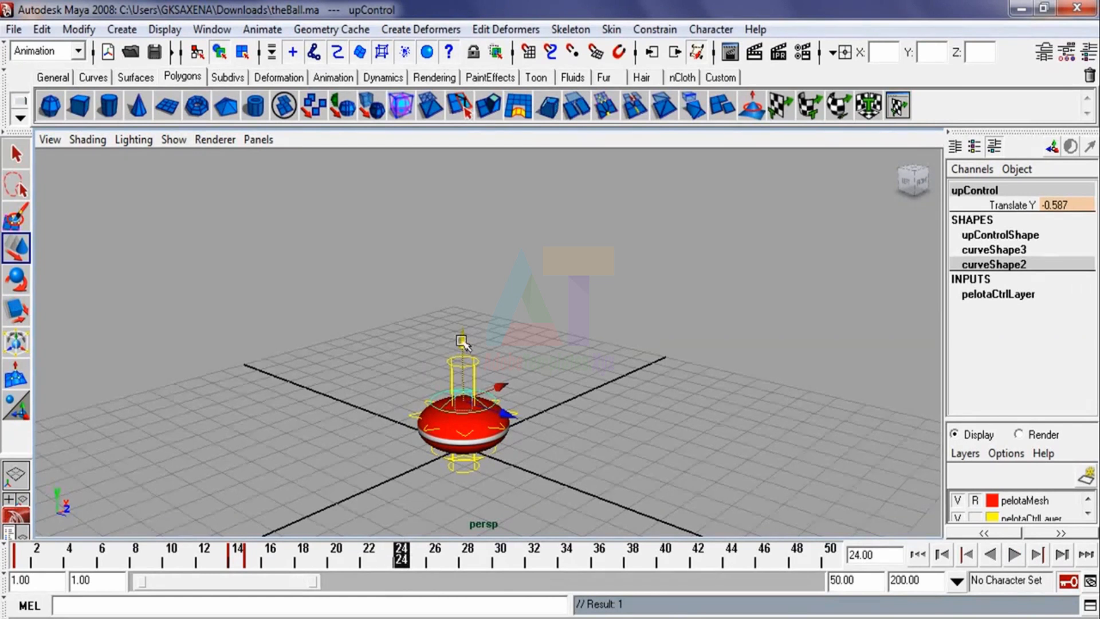
left_click_drag(463, 342, 464, 326)
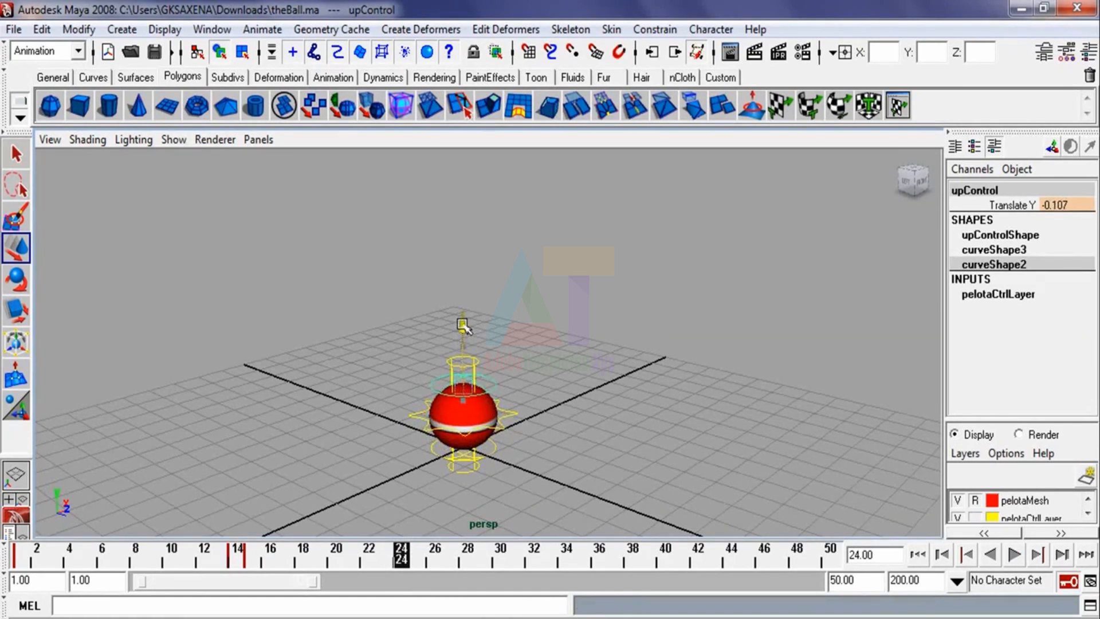
key("ctrl+z")
left_click(554, 390)
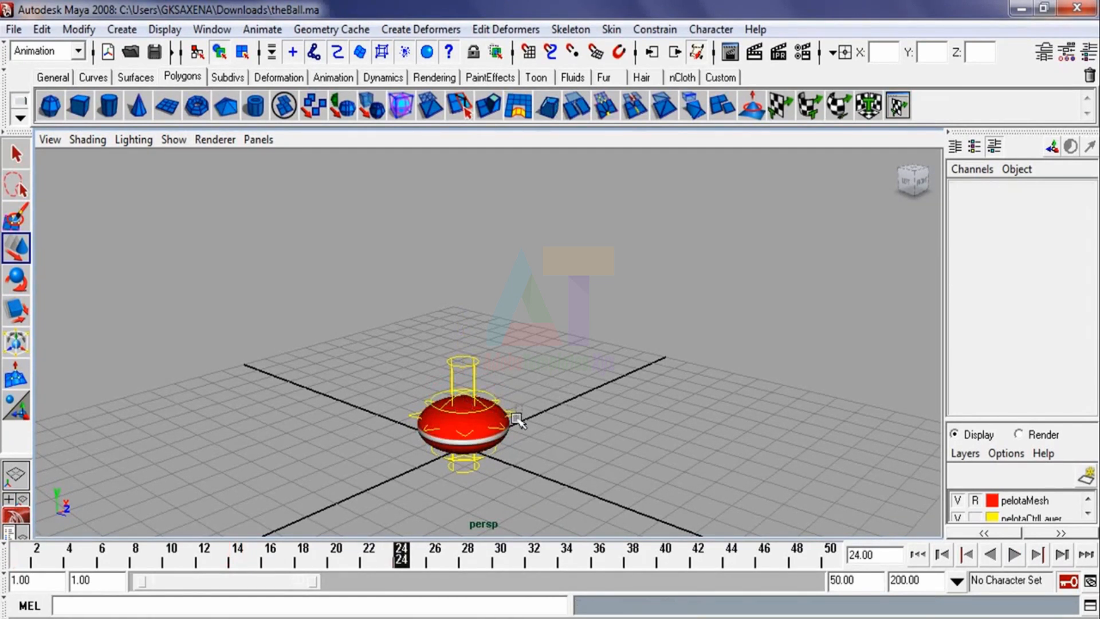
left_click(516, 419)
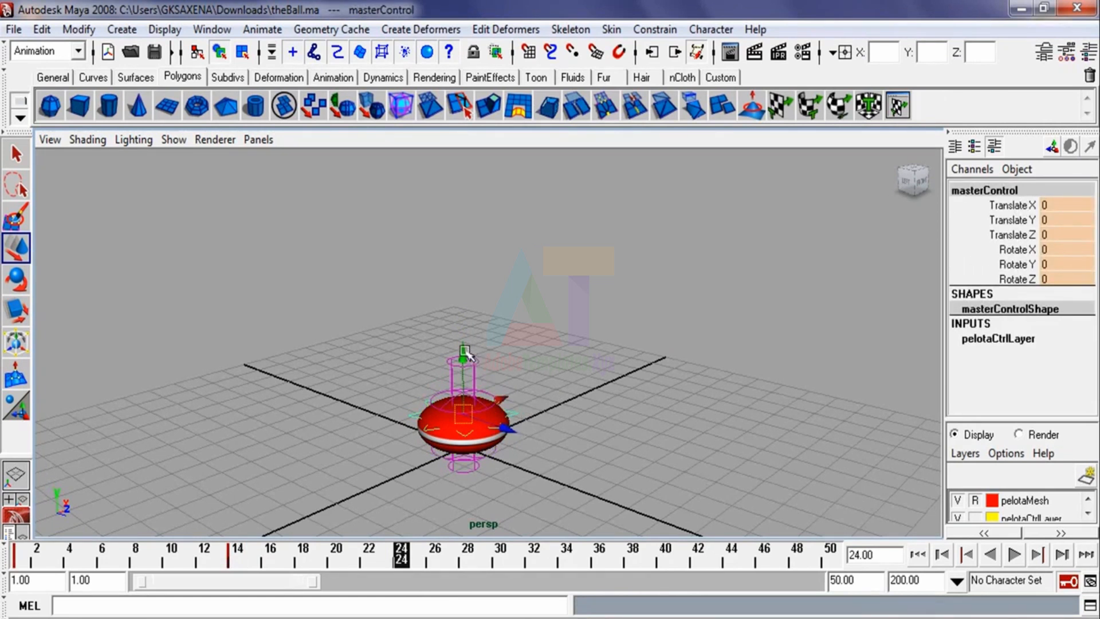
left_click_drag(463, 351, 466, 221)
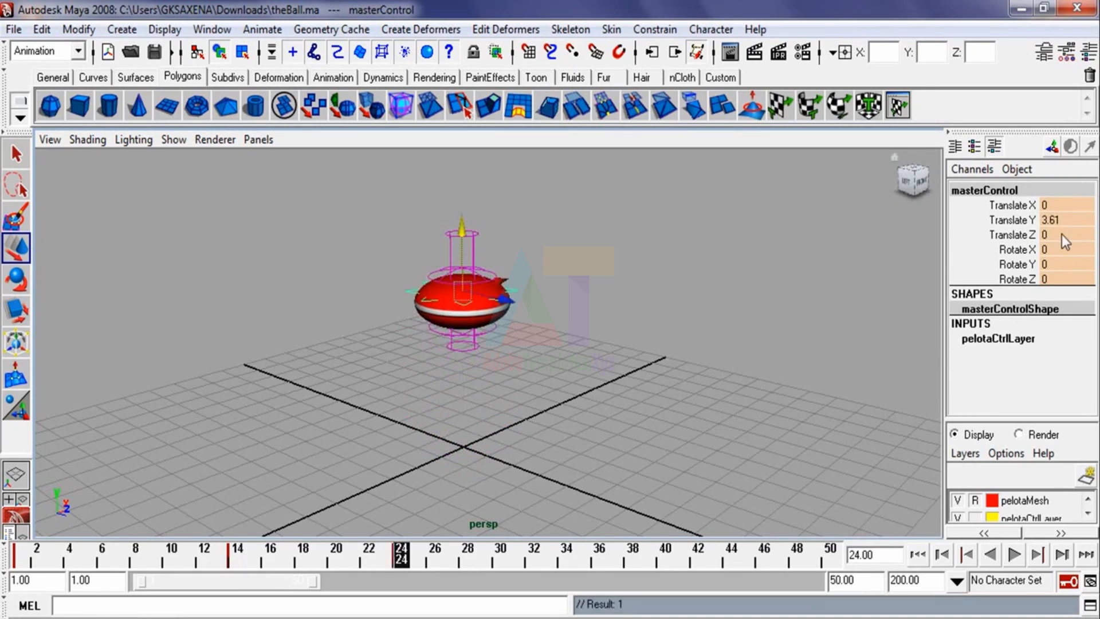
double_click(1072, 222)
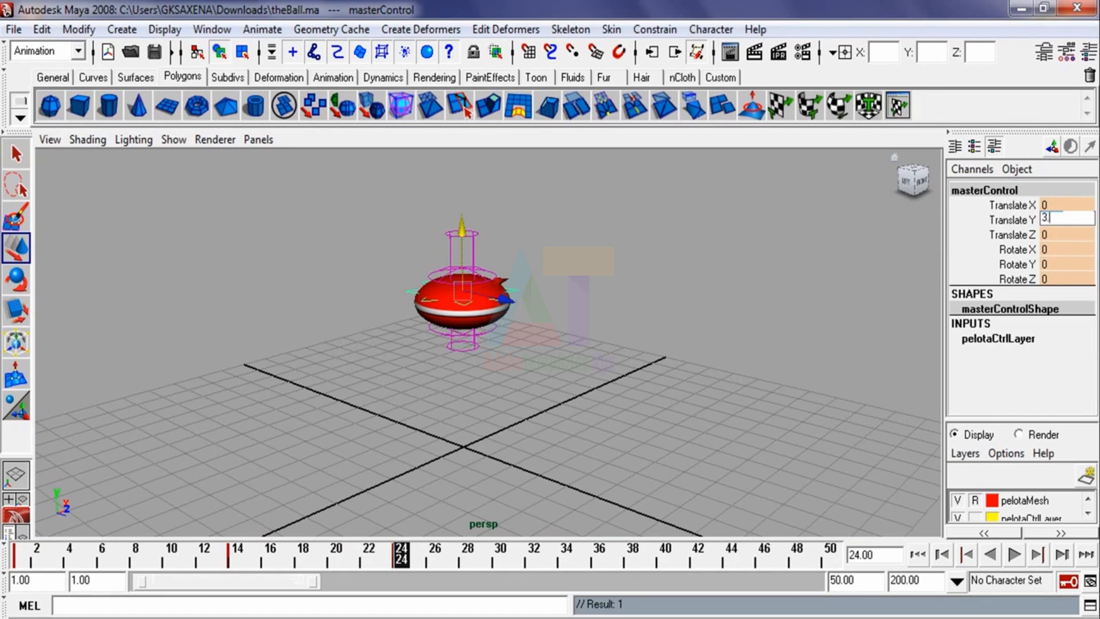
key("Return")
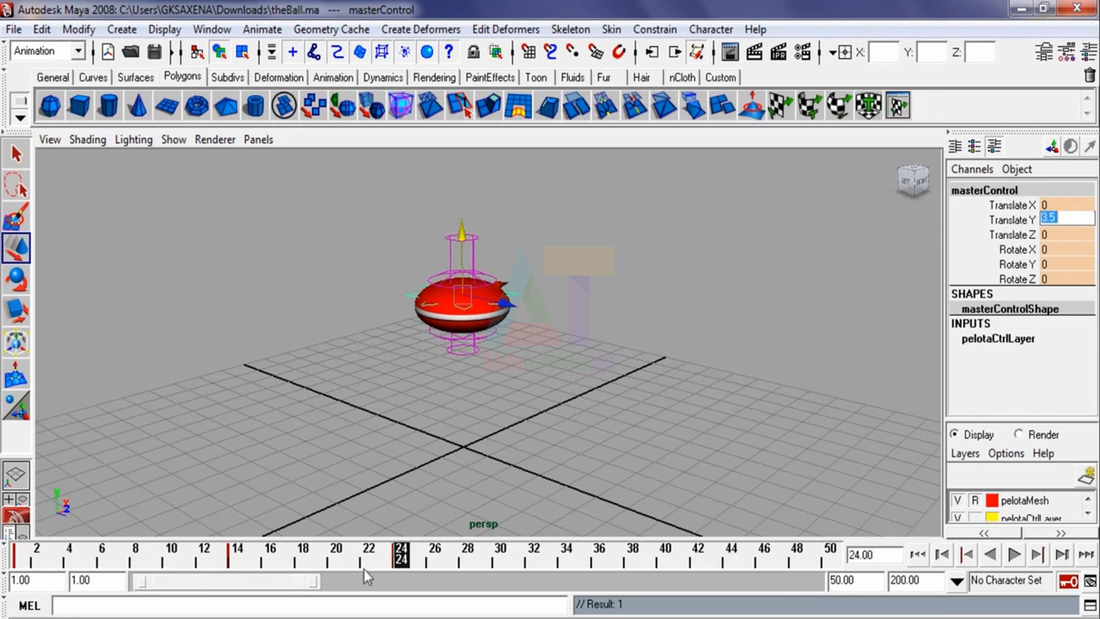
key("alt+v")
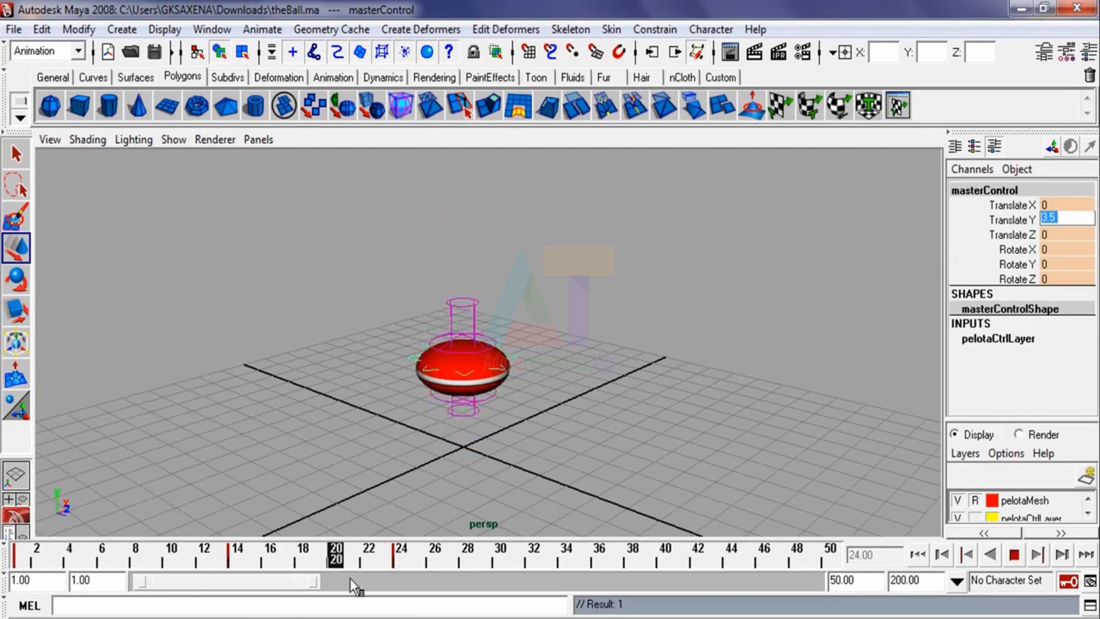
key("alt+v")
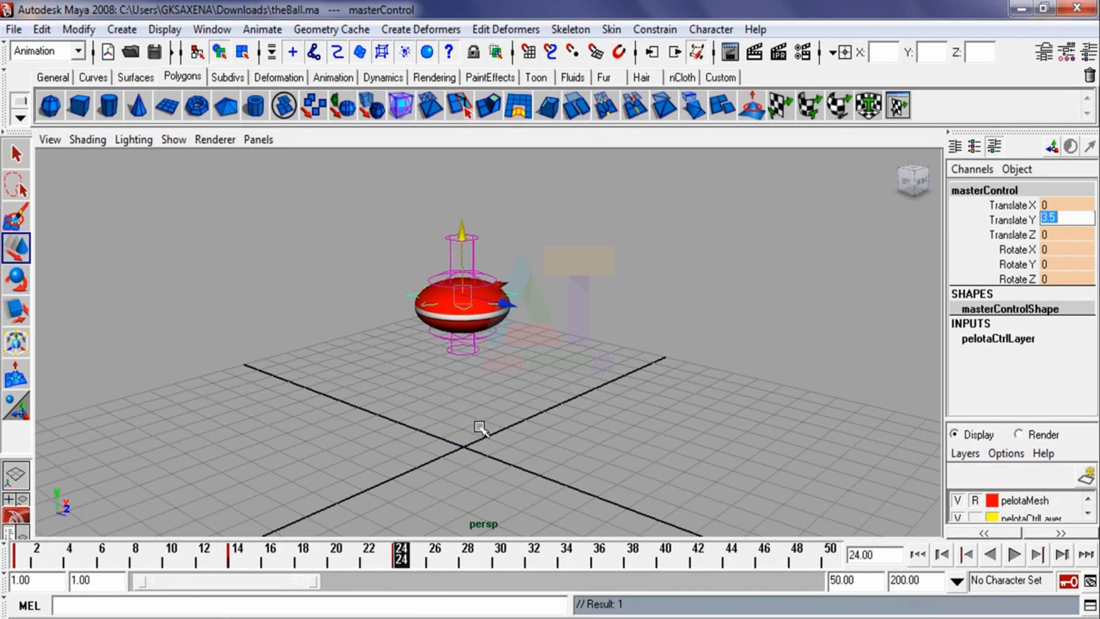
Step: At frame 24, set upControl's Translate Y to 0 to restore the ball's round shape, and review the motion
left_click(554, 275)
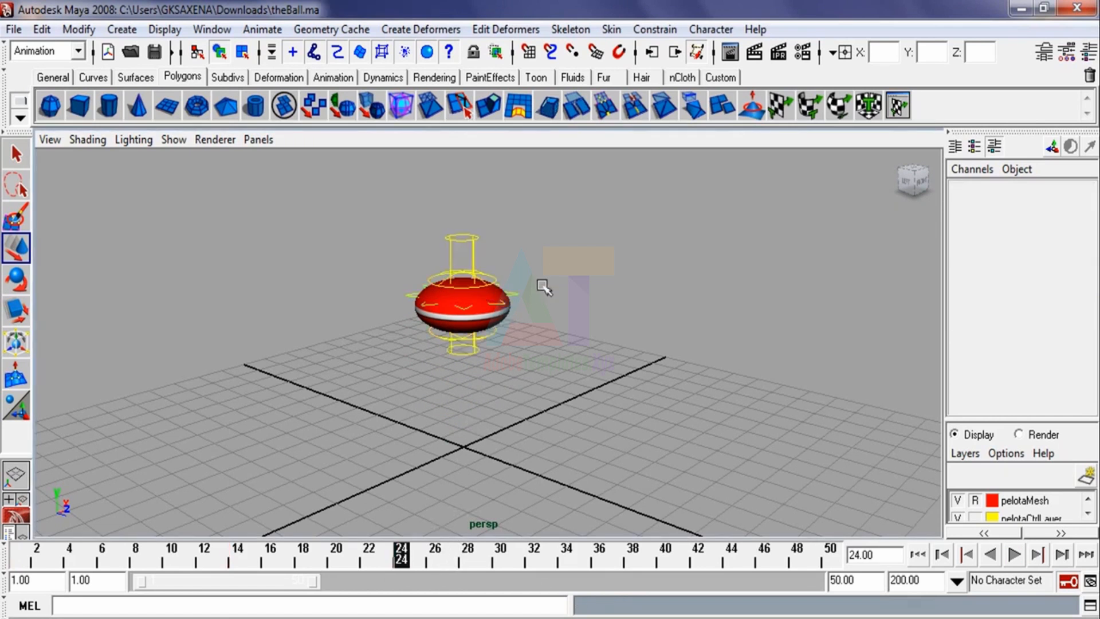
left_click(504, 287)
left_click(504, 262)
left_click(517, 288)
left_click(1076, 205)
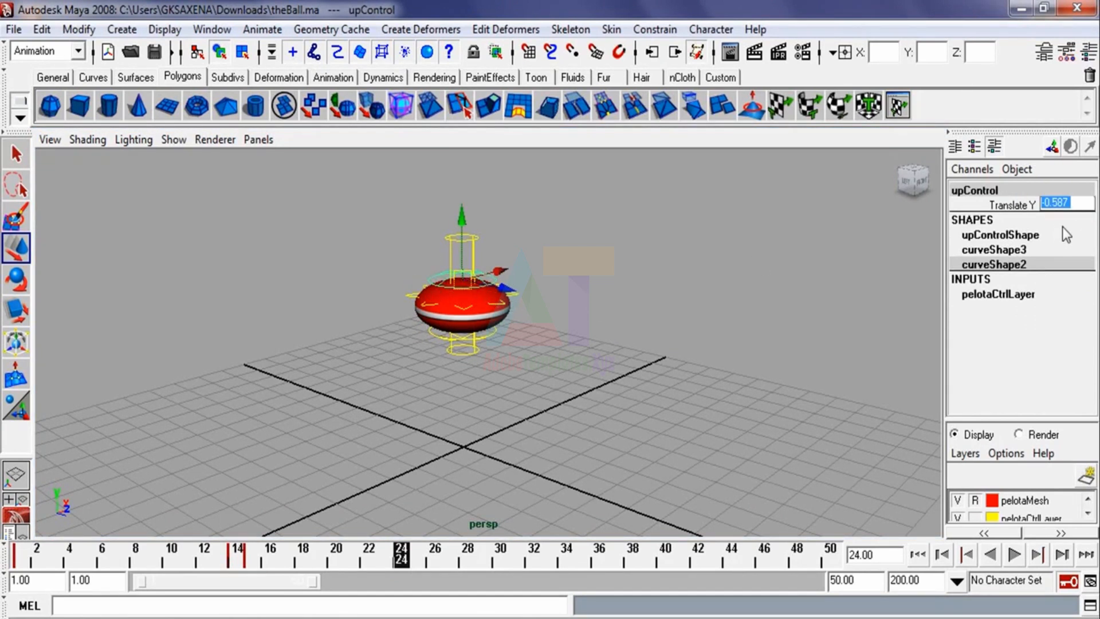
type("0")
key("Return")
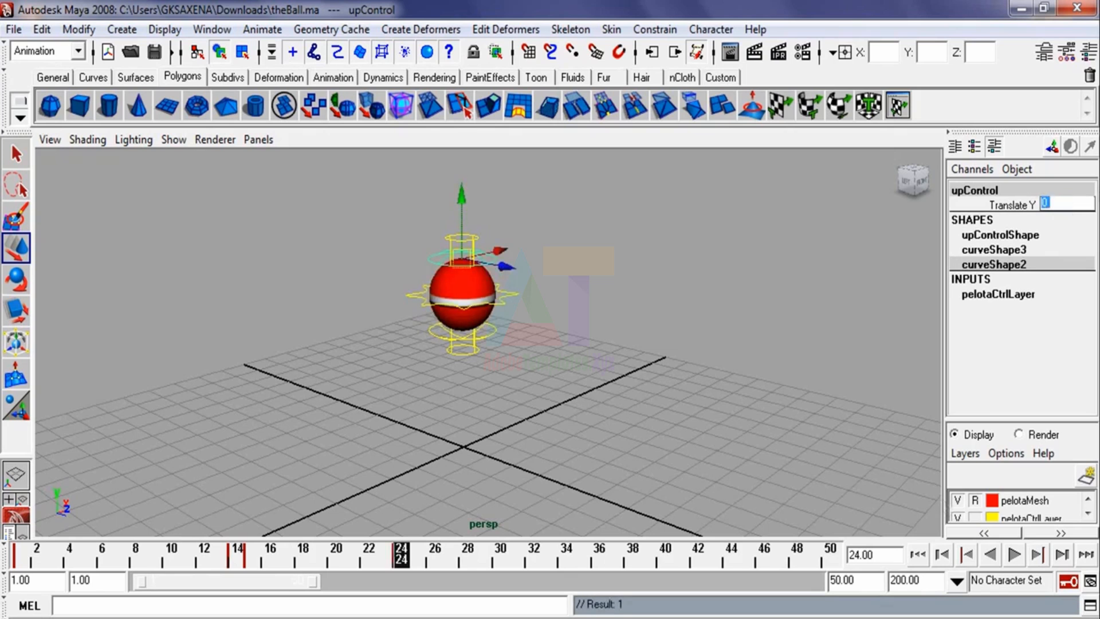
key("alt+v")
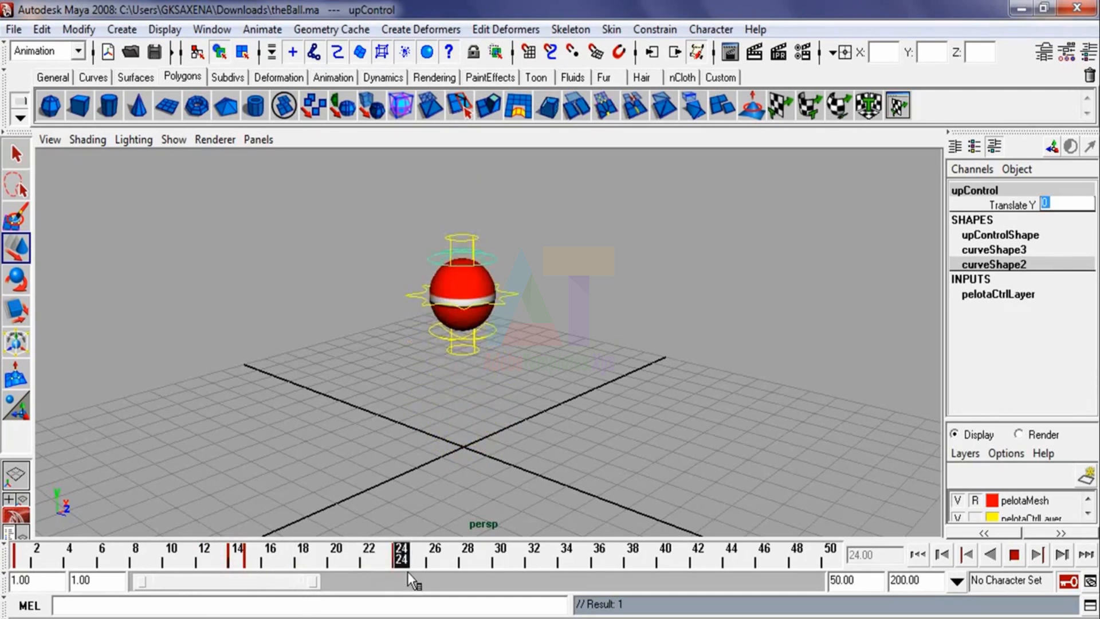
key("alt+v")
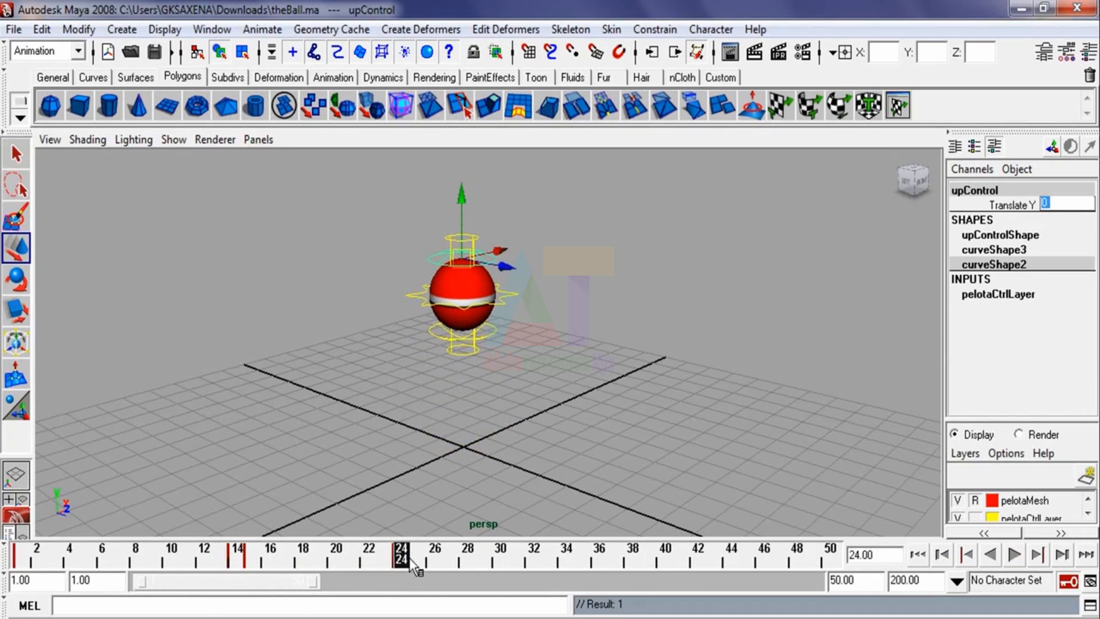
Step: At frame 34, lower the ball back to the ground by setting masterControl's Translate Y to 0
mouse_move(414, 555)
left_mouse_down()
mouse_move(260, 557)
mouse_move(407, 557)
left_mouse_up()
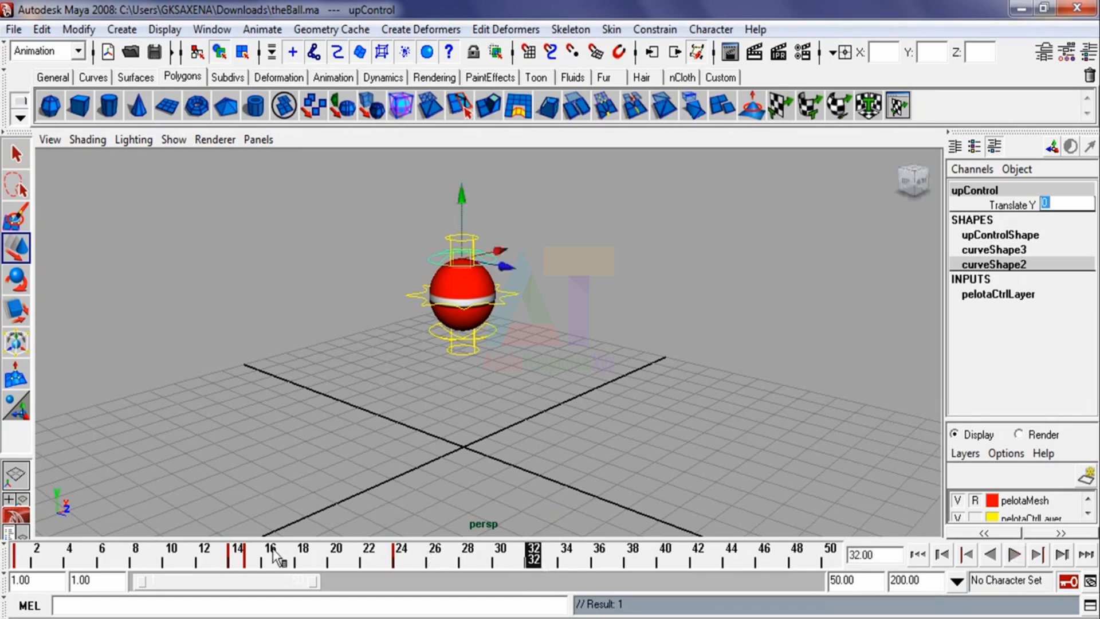
left_click_drag(537, 561, 561, 562)
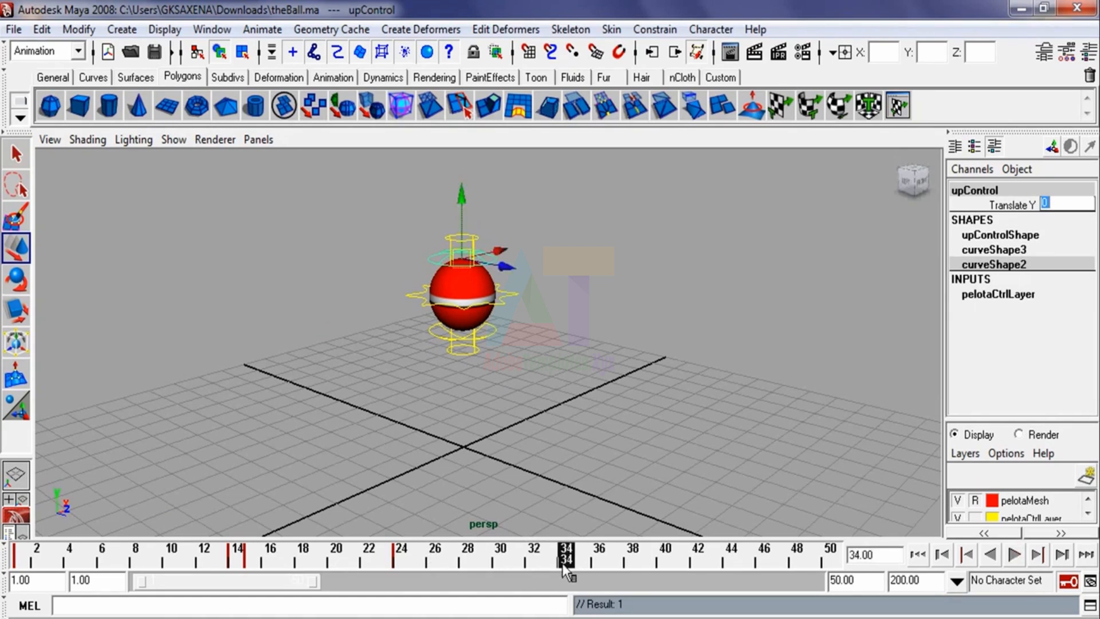
left_click_drag(461, 196, 463, 234)
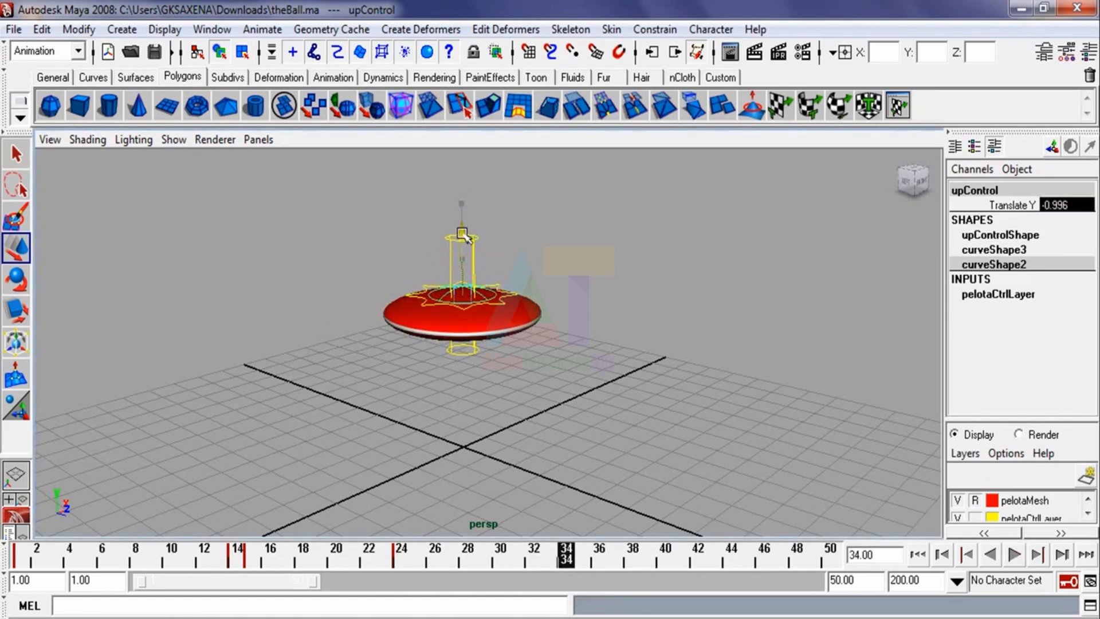
key("ctrl+z")
left_click(523, 304)
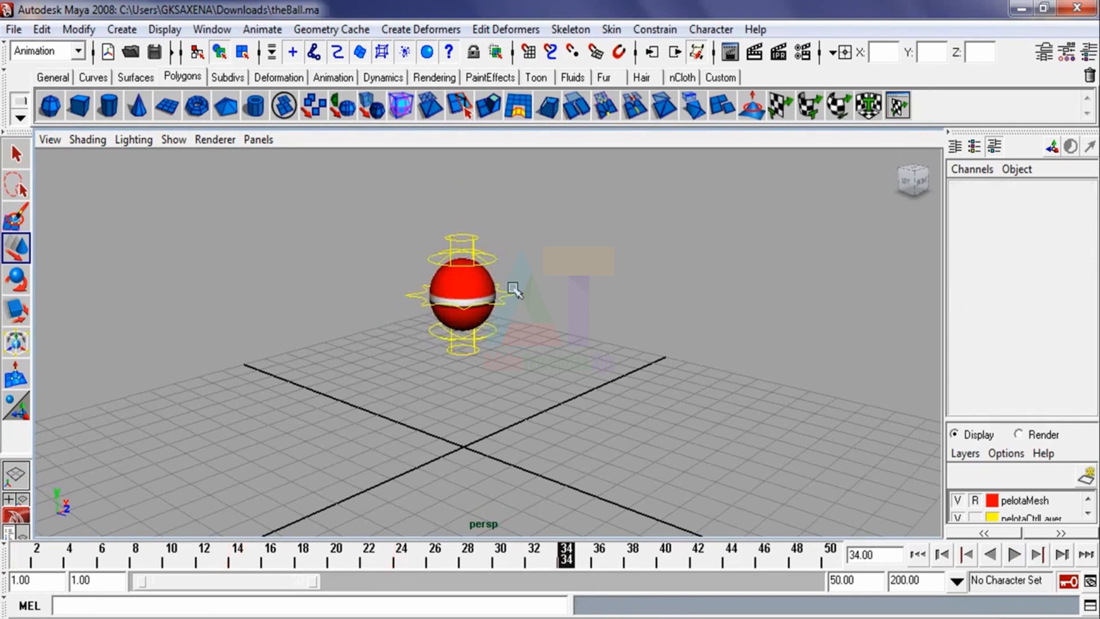
left_click(514, 296)
left_click_drag(462, 240, 465, 362)
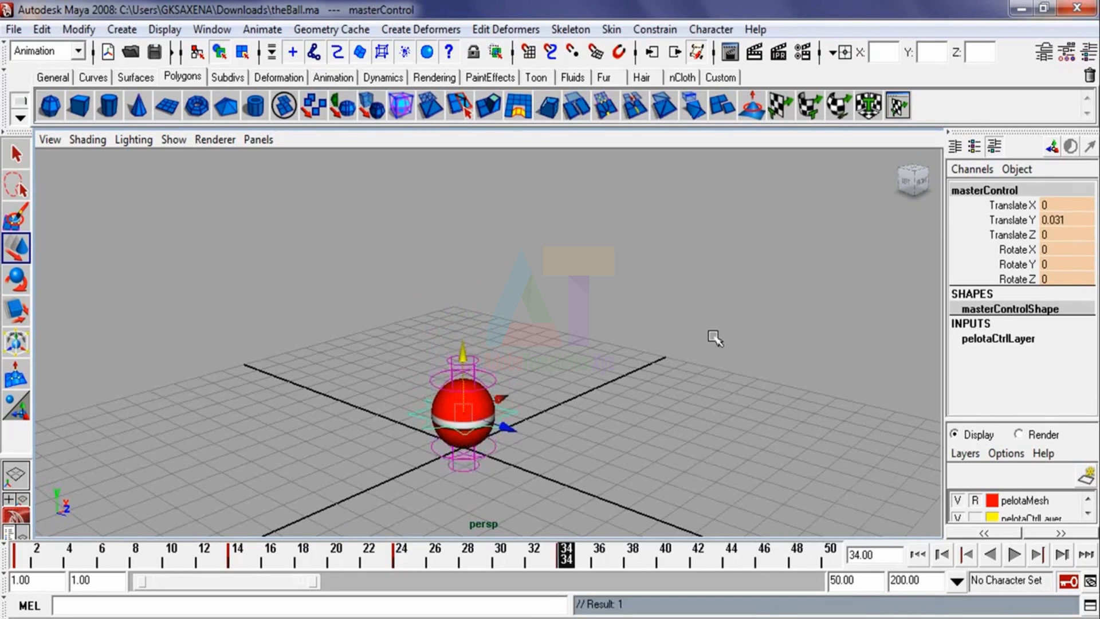
double_click(1084, 219)
type("0")
key("Return")
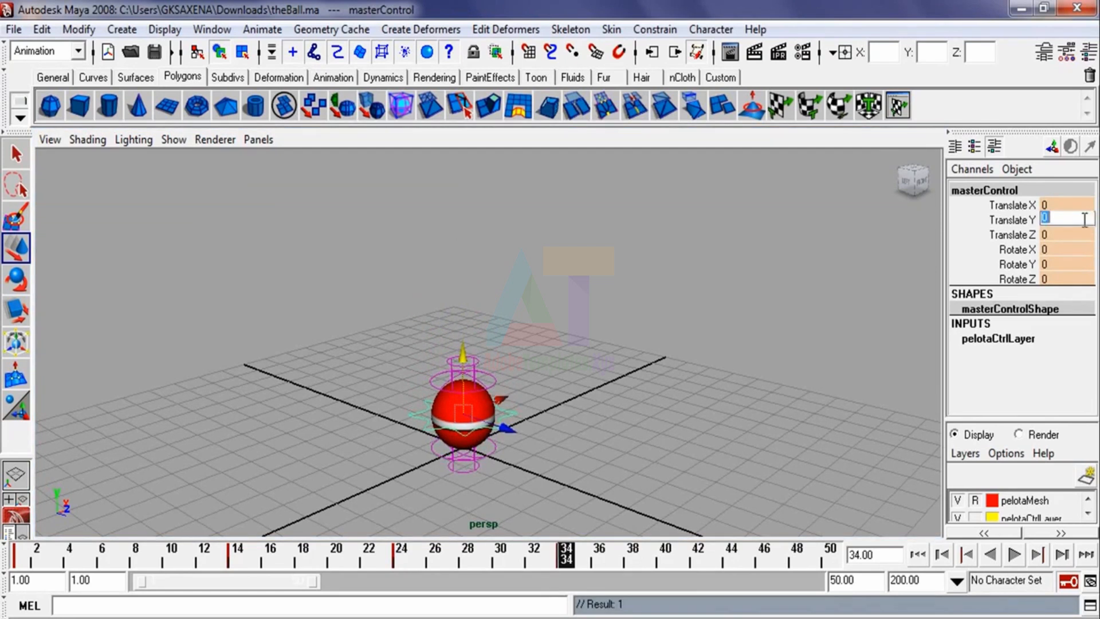
Step: At frame 35, squash the ball by lowering upControl to a Translate Y of about -0.773
left_click(582, 559)
left_click(596, 415)
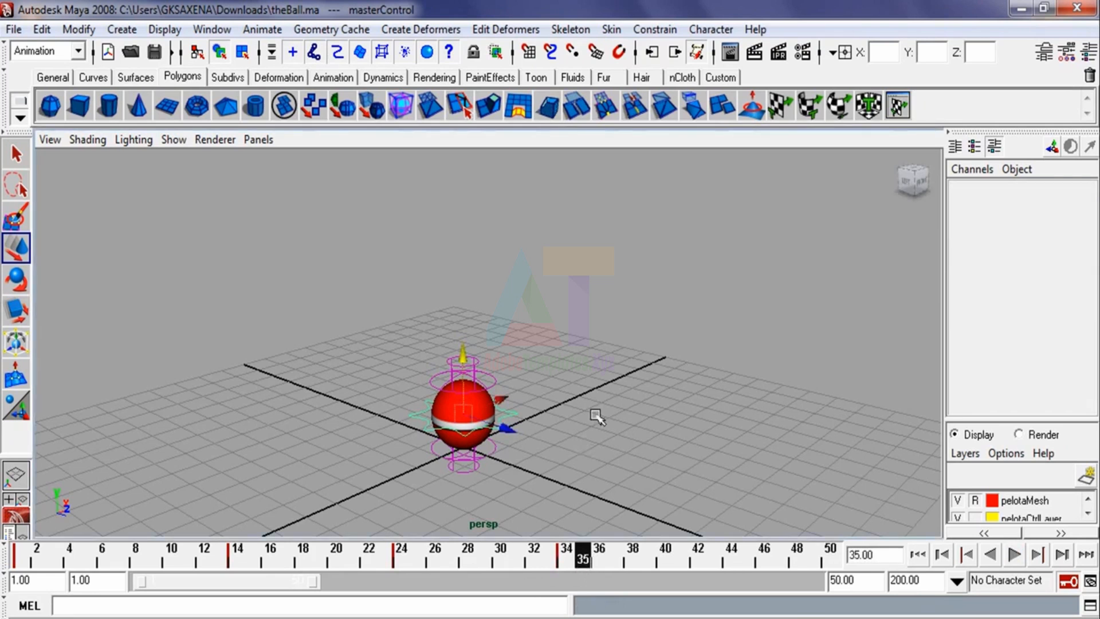
left_click(511, 414)
left_click(498, 382)
left_click(498, 382)
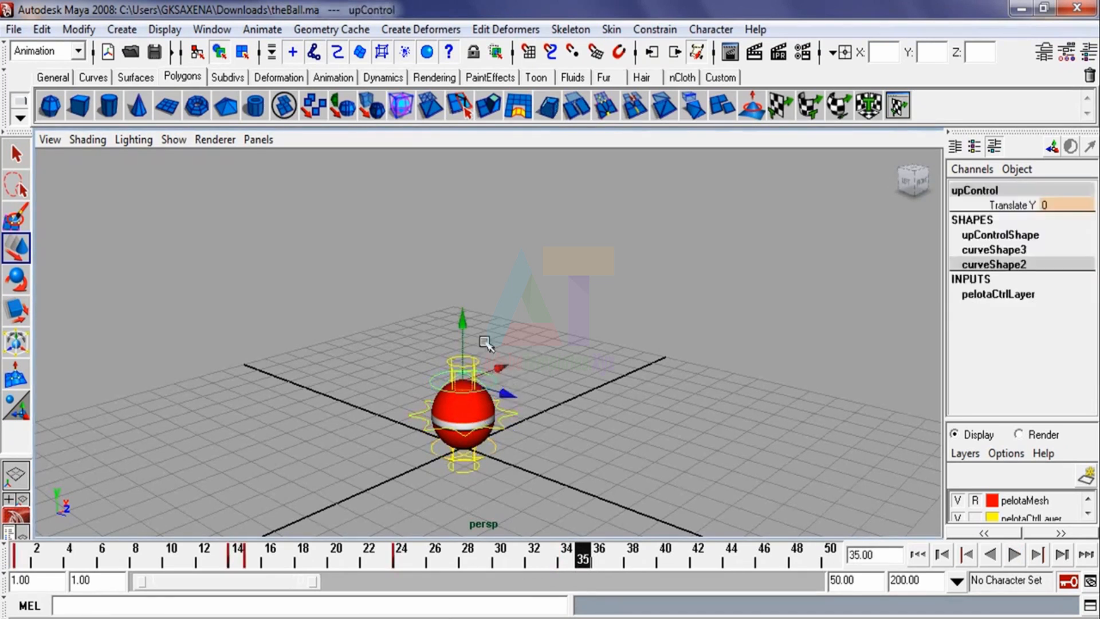
left_click_drag(461, 319, 465, 347)
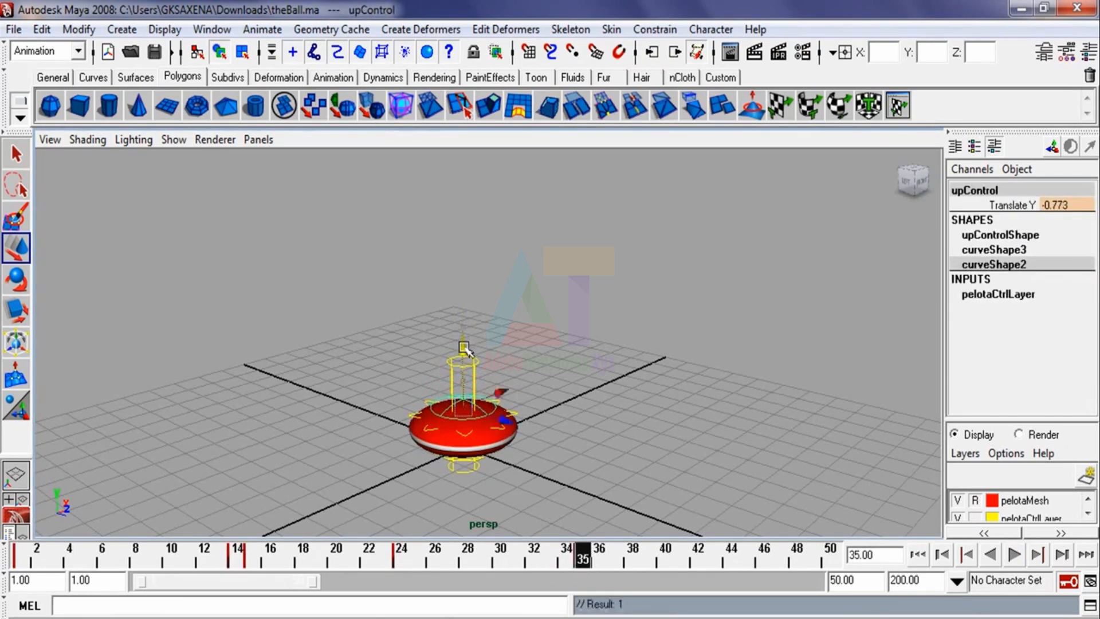
Step: At frame 34, set upControl's Translate Y to 0 so the squash begins only on landing
left_click(568, 559)
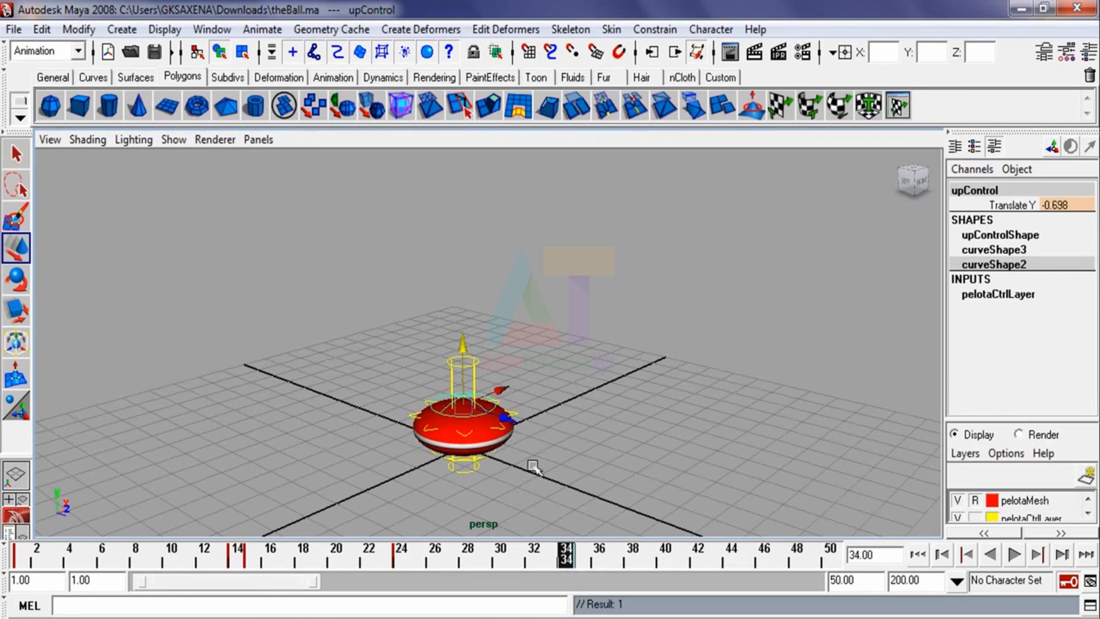
left_click(1077, 205)
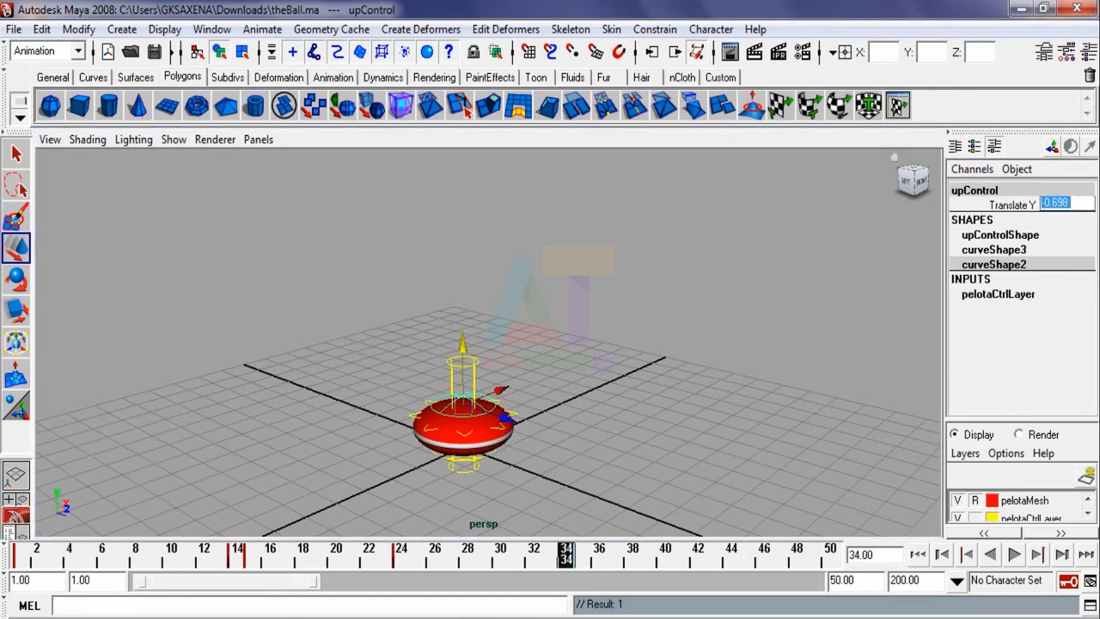
type("0")
key("Return")
key("alt+v")
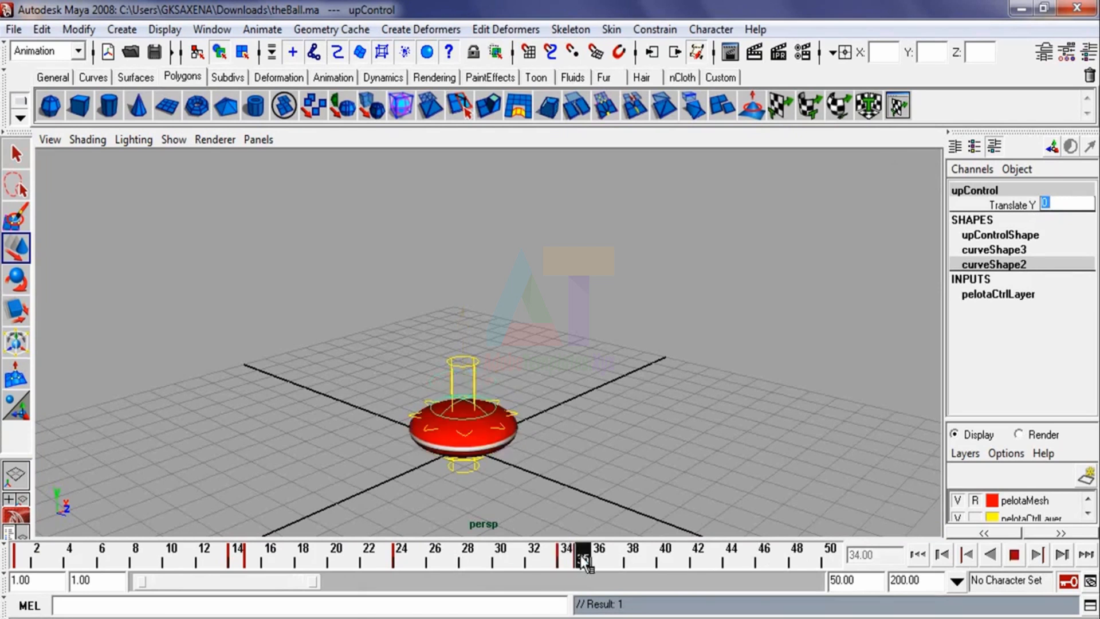
Step: Play the bounce animation from frame 1, stop it and review the frames around the second landing
left_click_drag(567, 564, 2, 576)
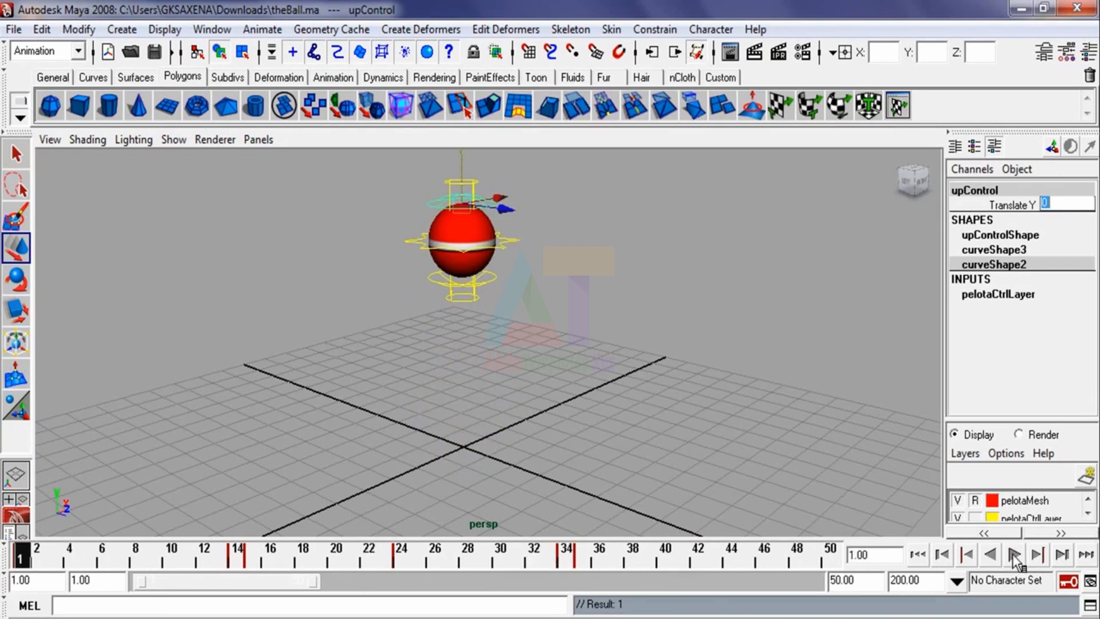
left_click(1014, 555)
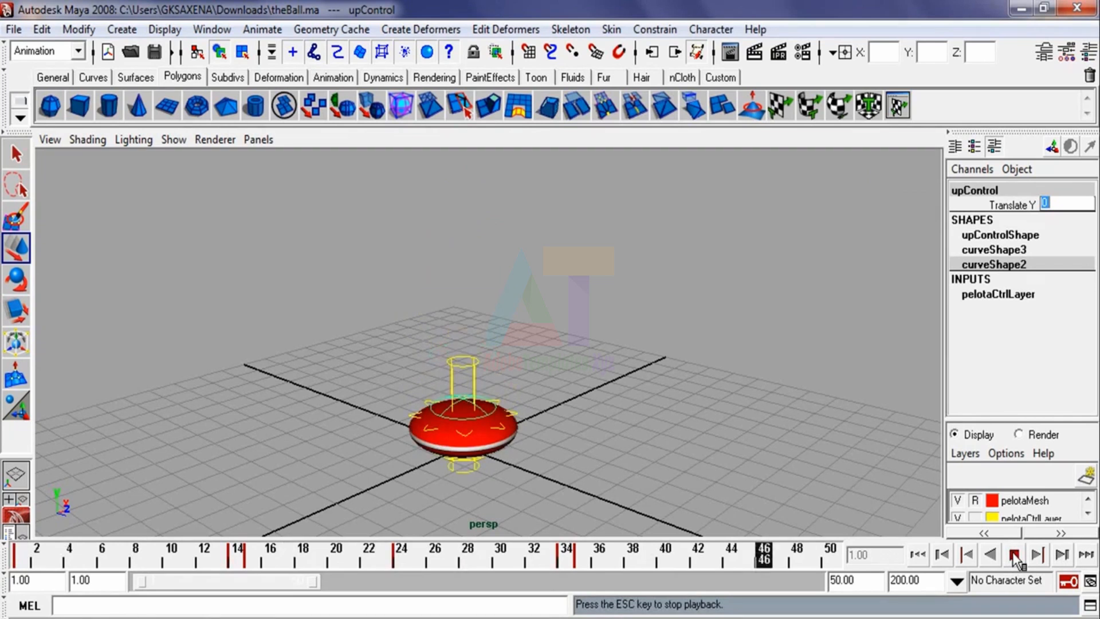
left_click(1013, 554)
left_click(580, 555)
key("alt+v")
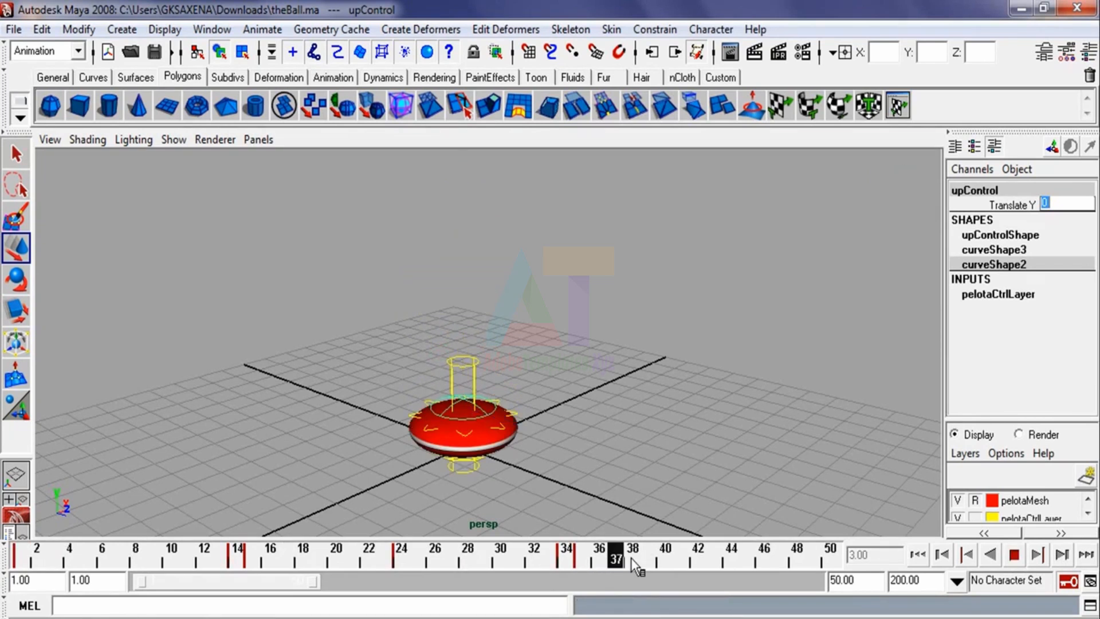
Step: At frame 40, raise the ball for the next bounce by moving masterControl to a Translate Y of about 2.163
left_click(660, 557)
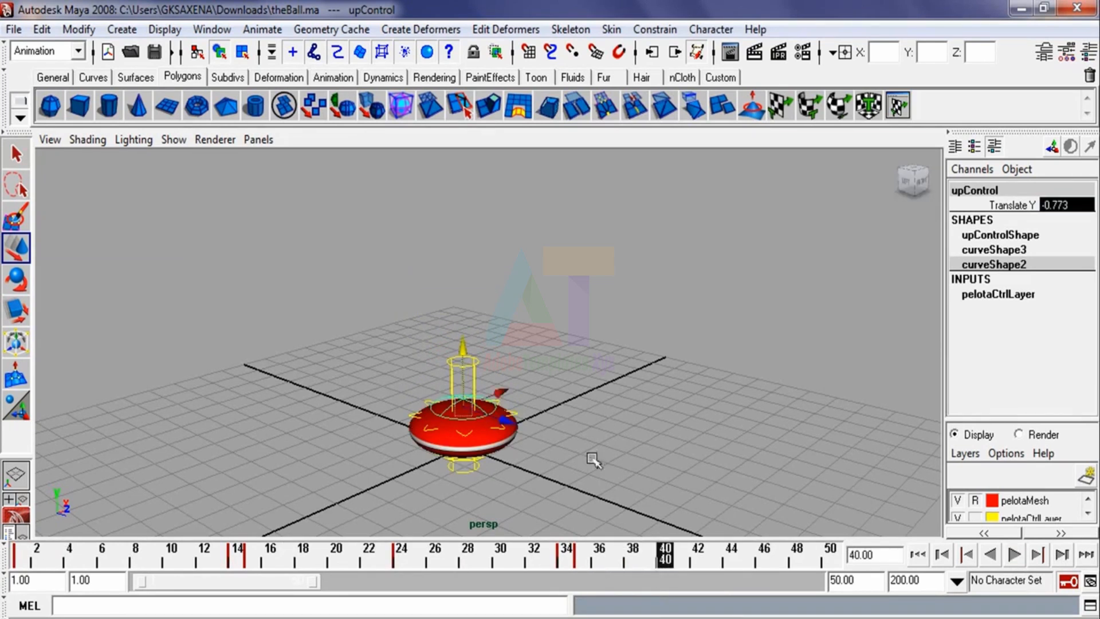
left_click(580, 373)
left_click(517, 411)
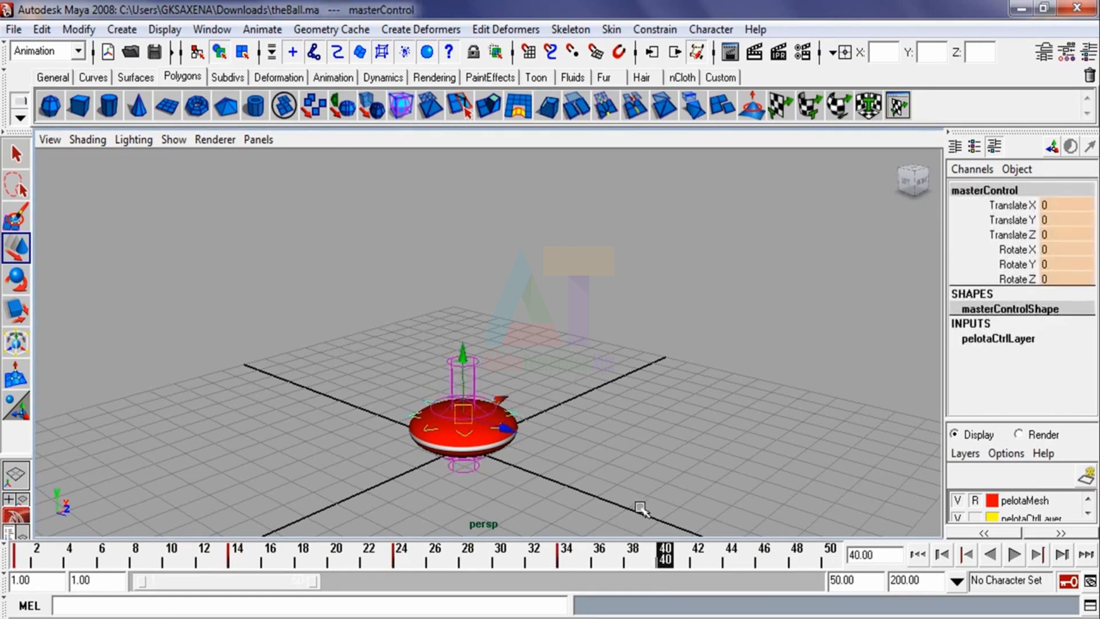
left_click_drag(463, 325, 470, 279)
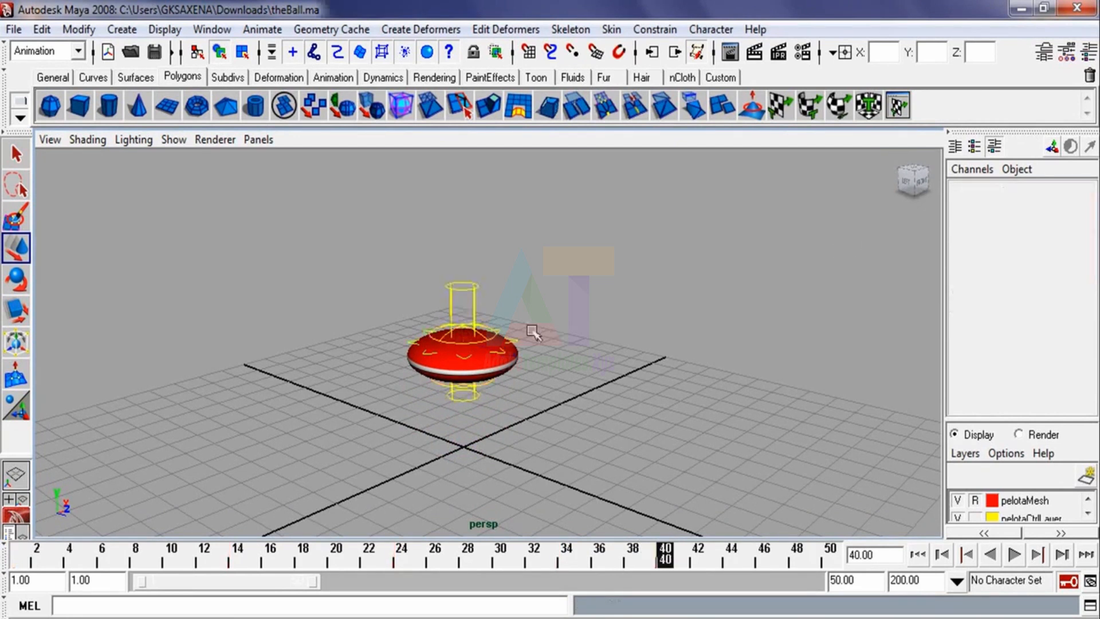
Step: At frame 40, restore the ball's round shape in mid-air by setting upControl's Translate Y to 0
left_click(598, 326)
left_click(476, 345)
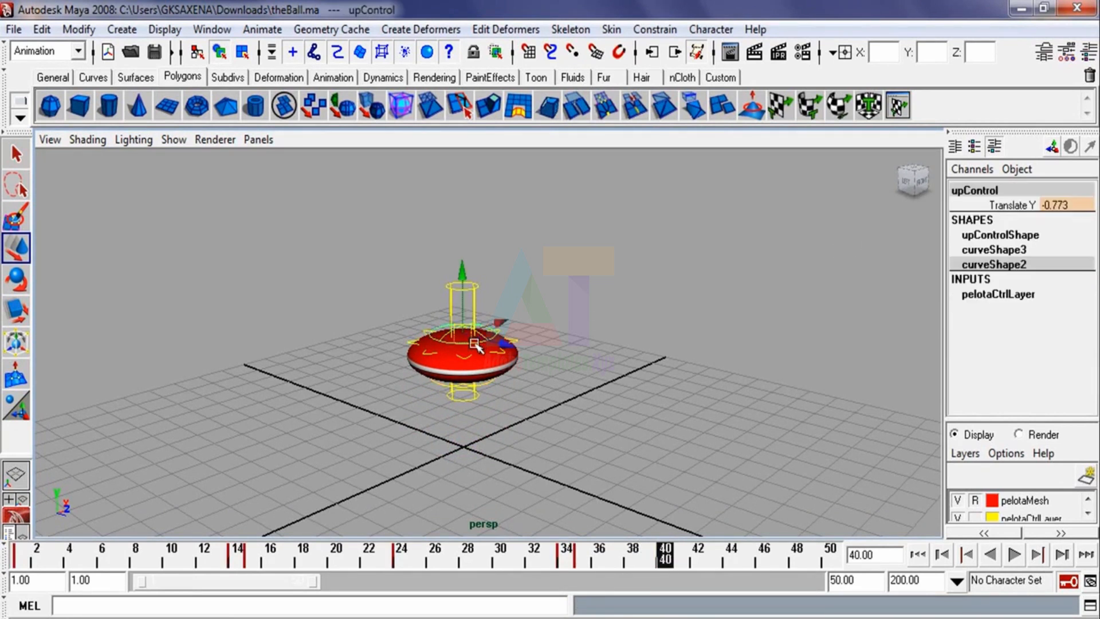
double_click(1087, 204)
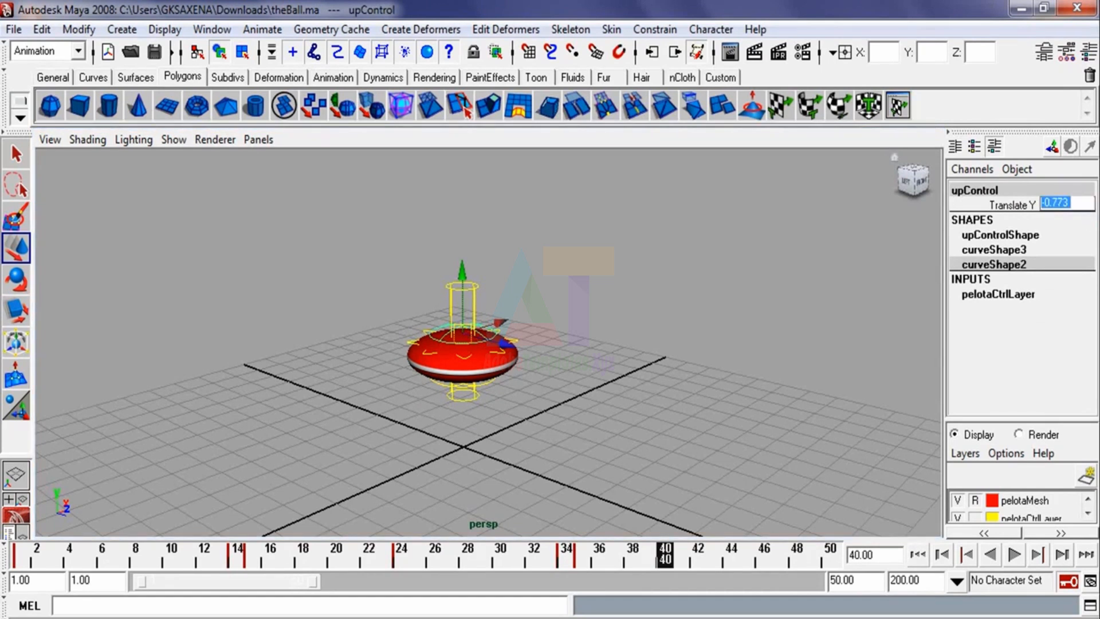
type("0")
key("Return")
key("alt+v")
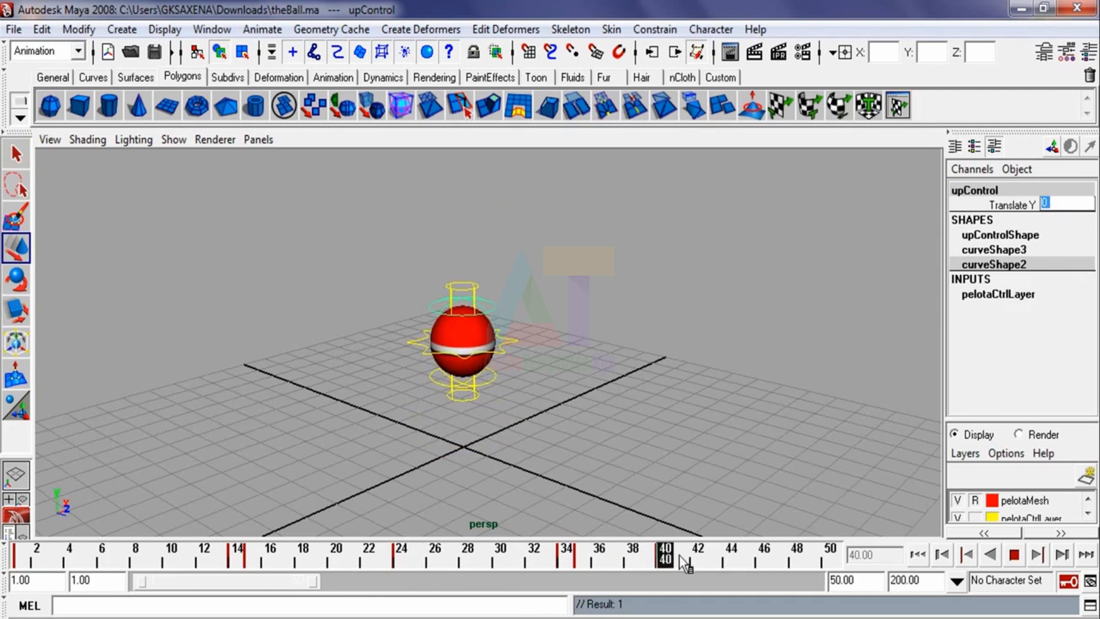
Step: At frame 46, lower the ball back to the ground by setting masterControl's Translate Y to 0
left_click(763, 564)
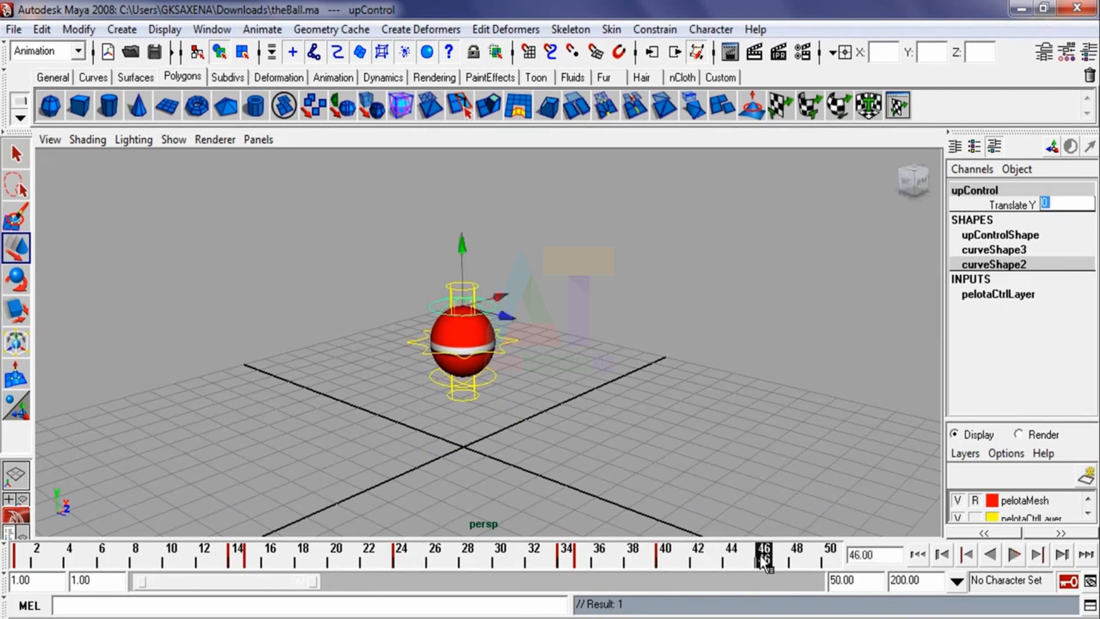
left_click_drag(463, 245, 463, 275)
key("ctrl+z")
left_click(541, 346)
left_click(515, 340)
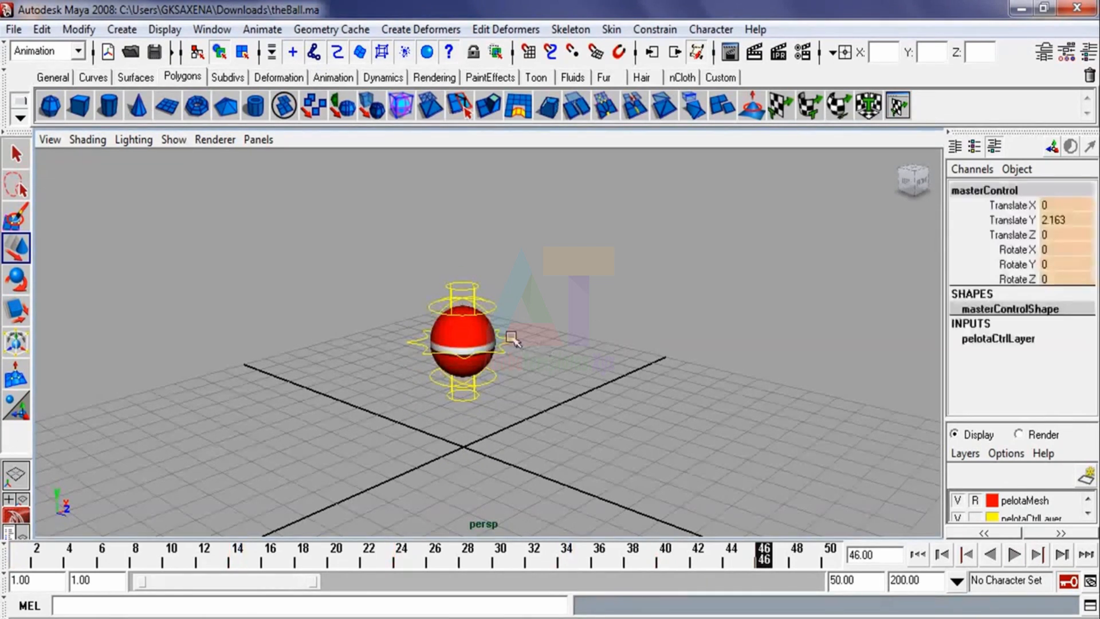
left_click_drag(463, 279, 463, 351)
double_click(1058, 218)
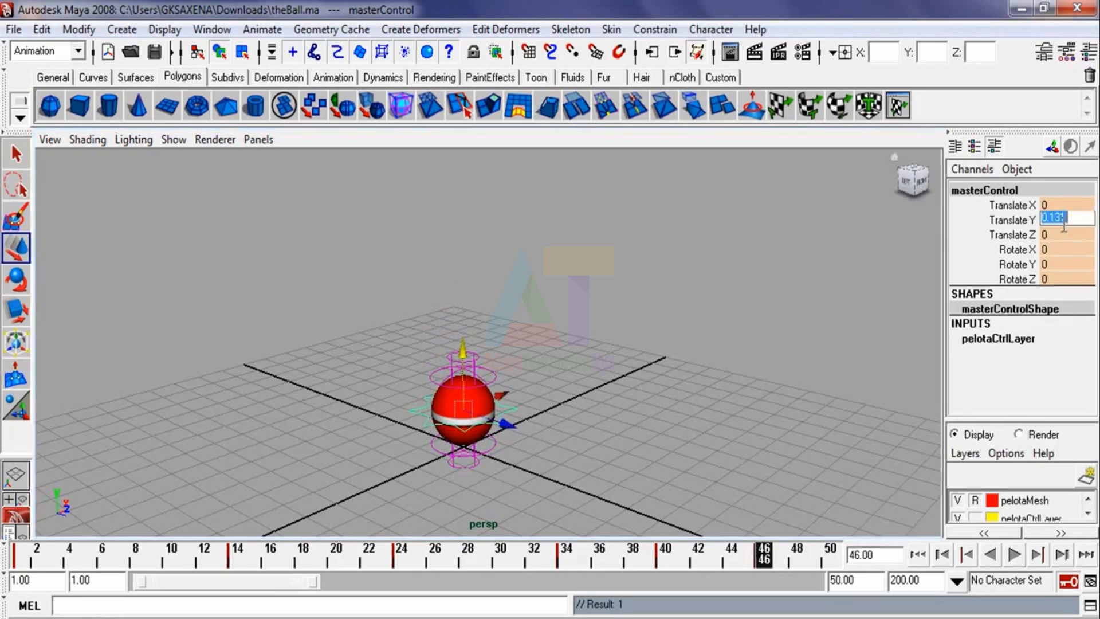
type("0")
key("Return")
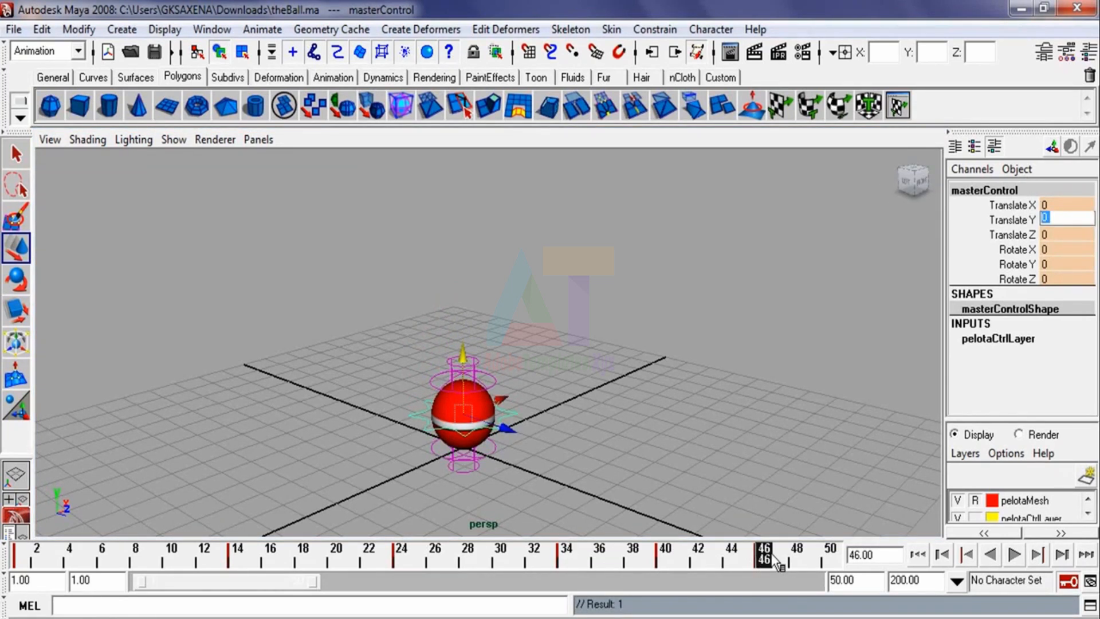
Step: At frame 46, key upControl at Translate Y 0 so the ball is still round on landing
left_click(639, 395)
left_click(492, 377)
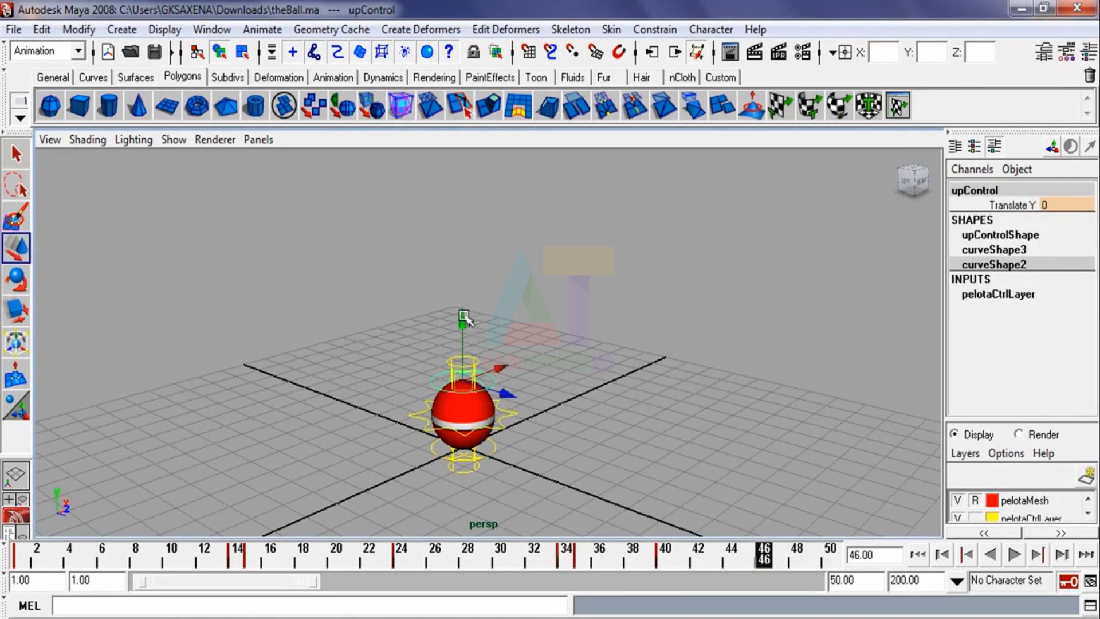
left_click_drag(464, 318, 461, 327)
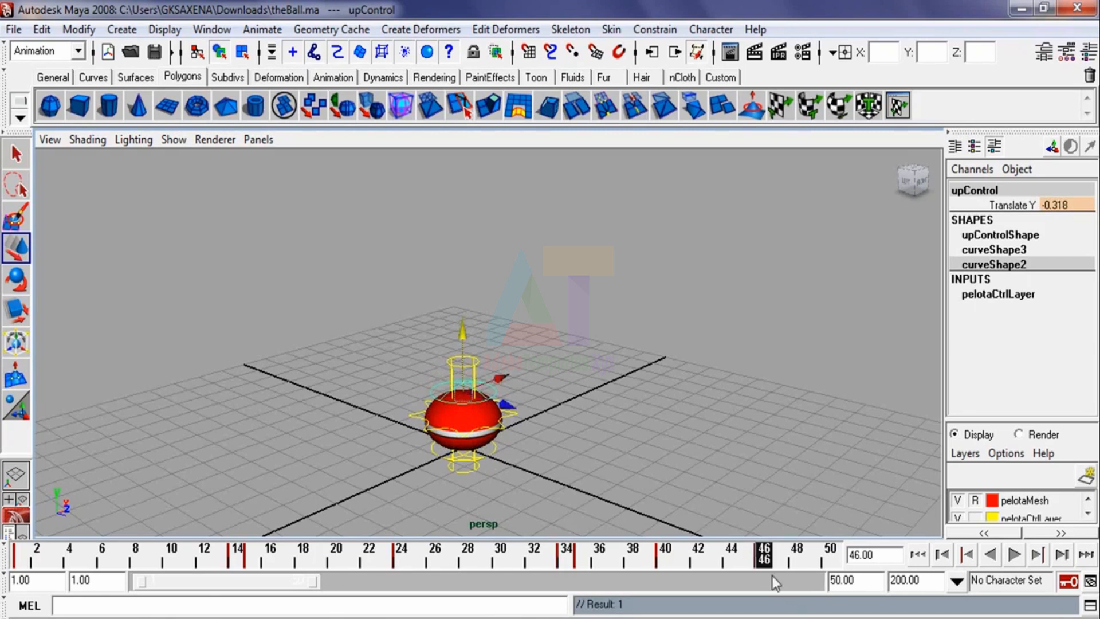
key("ctrl+z")
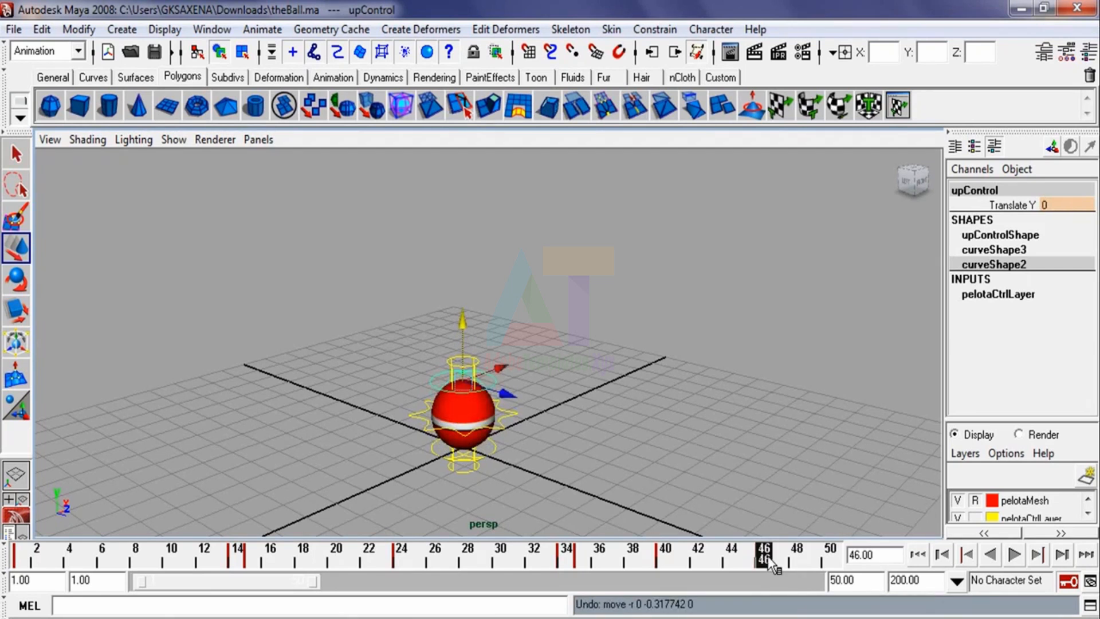
key("s")
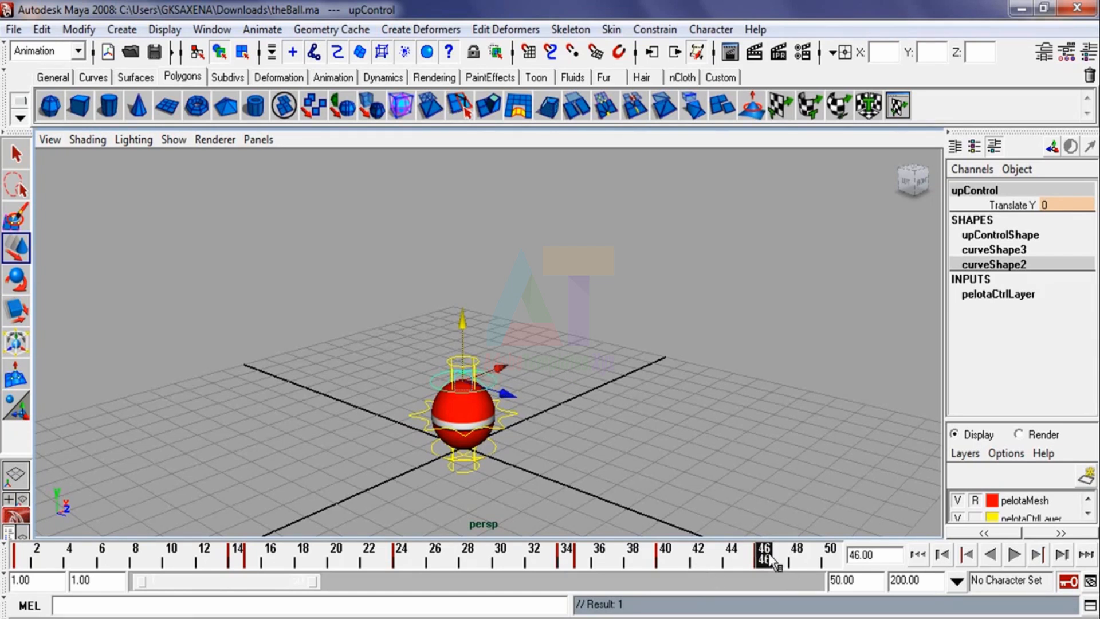
Step: At frame 47, squash the ball slightly by lowering upControl to a Translate Y of about -0.186 and key it
left_click(778, 556)
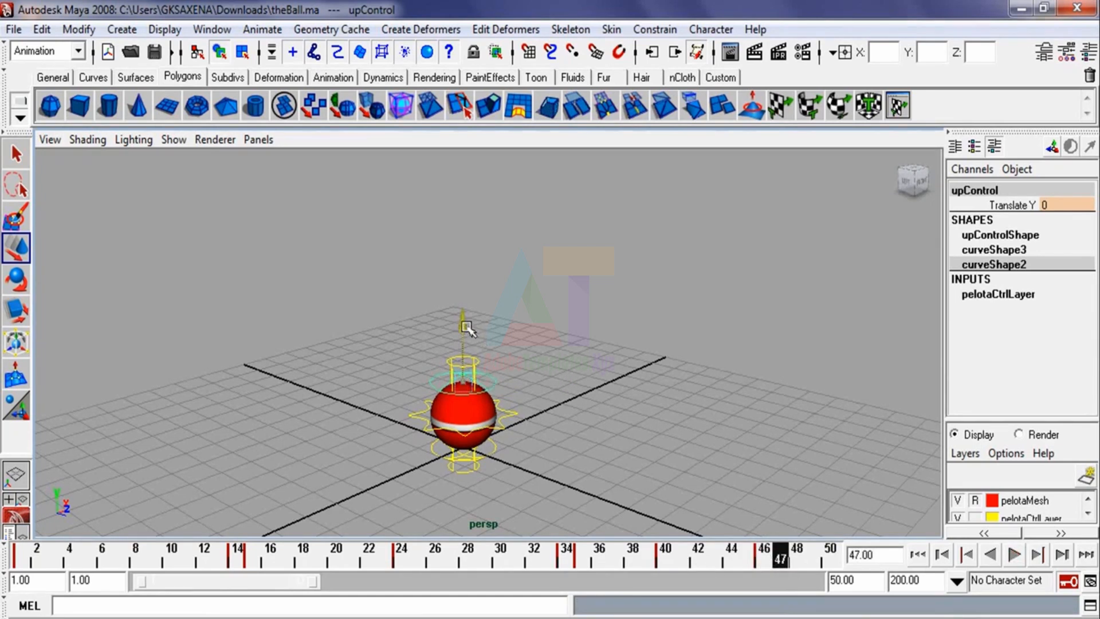
left_click_drag(466, 328, 468, 330)
key("s")
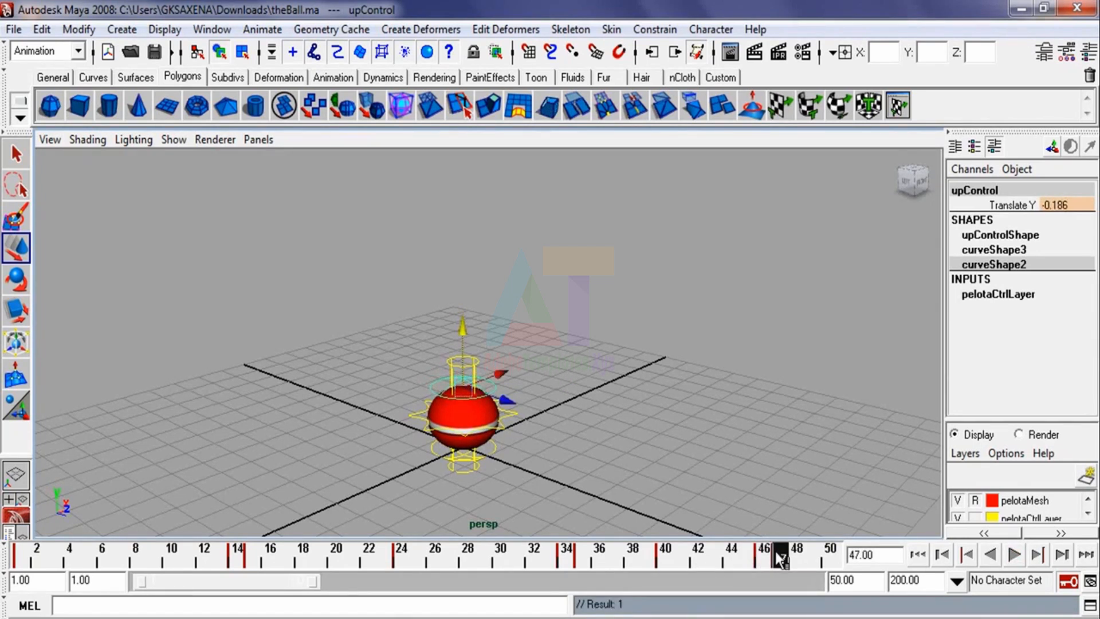
Step: At frame 50, return the ball to its round shape by setting upControl's Translate Y to 0
left_click_drag(776, 555, 845, 558)
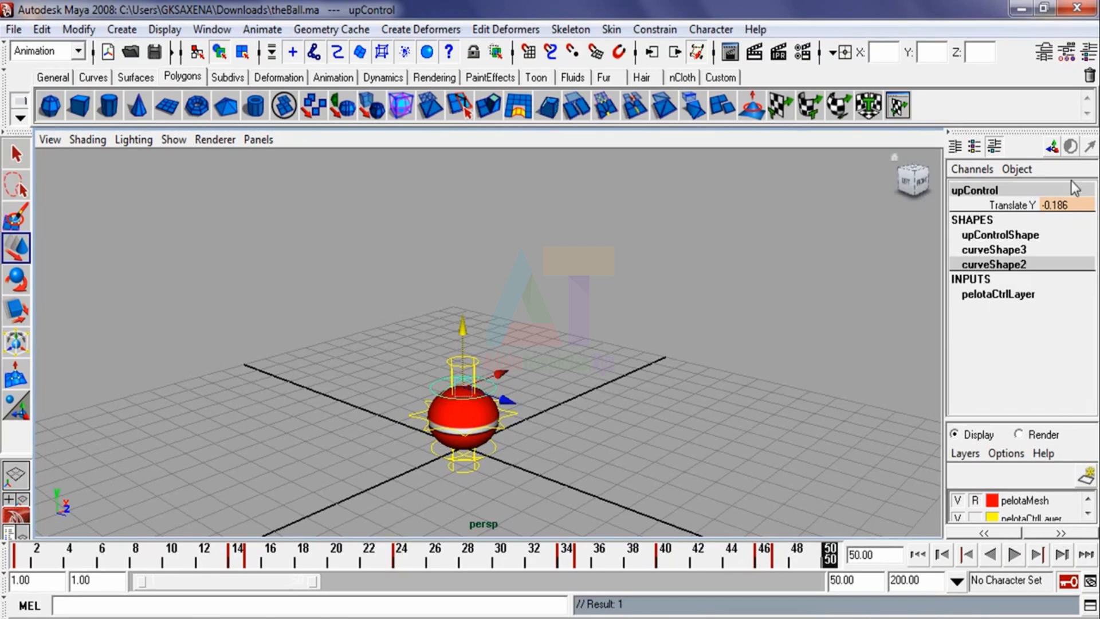
double_click(1067, 204)
type("0")
key("Return")
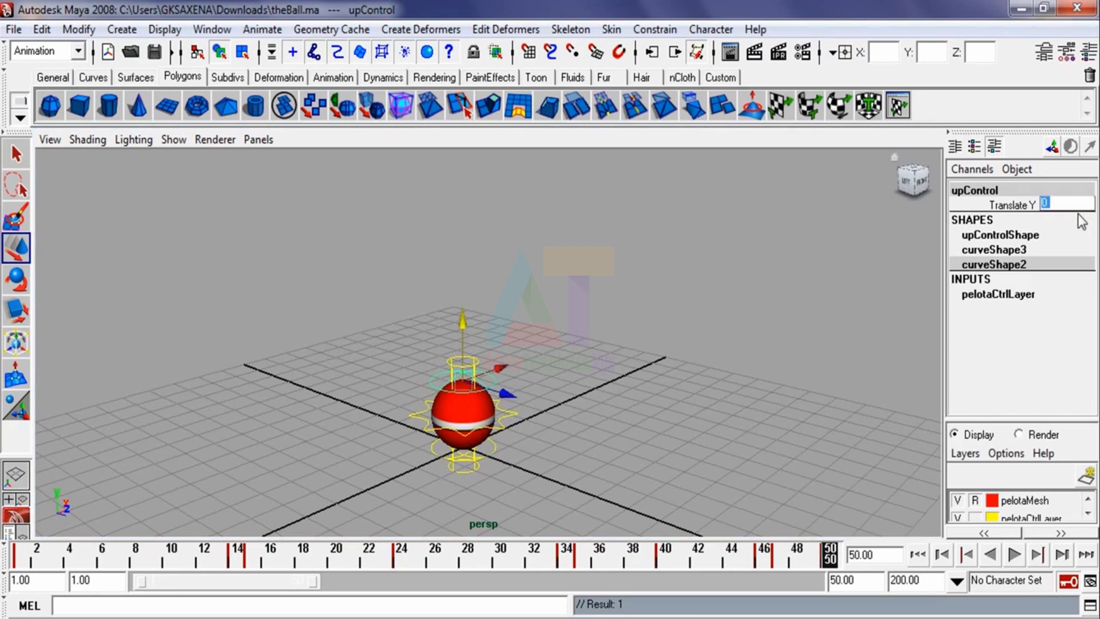
Step: Play the whole bounce animation from frame 1 to review it, stop playback and return to frame 1
key("alt+v")
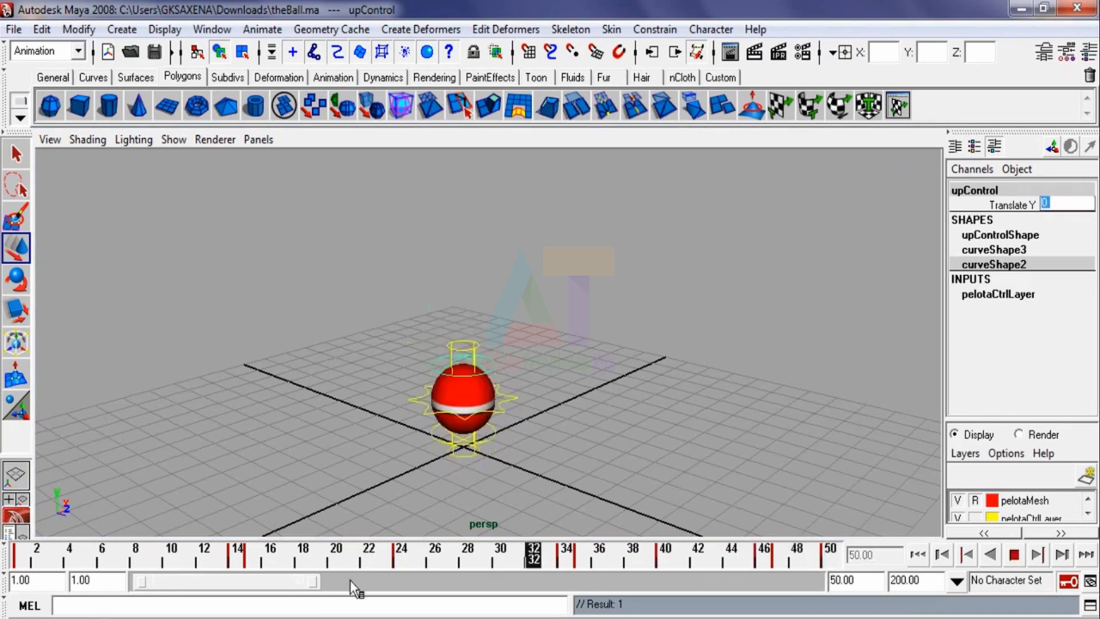
left_click(20, 556)
left_click(453, 354)
mouse_move(452, 353)
left_mouse_down("alt")
mouse_move(440, 346)
mouse_move(441, 307)
mouse_move(446, 341)
left_mouse_up("alt")
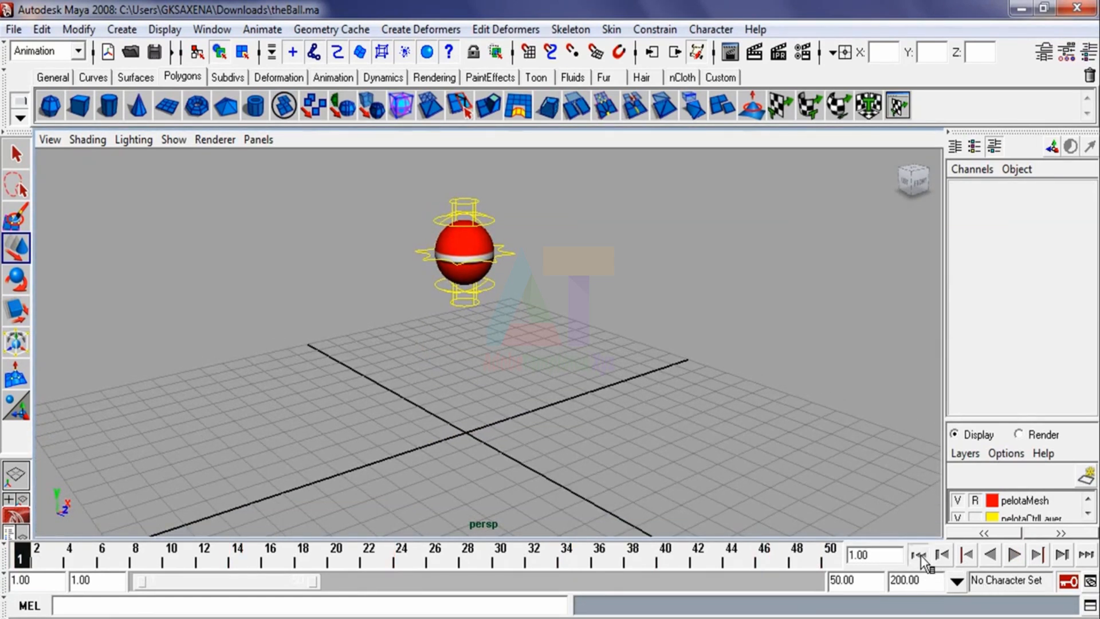
left_click(1011, 553)
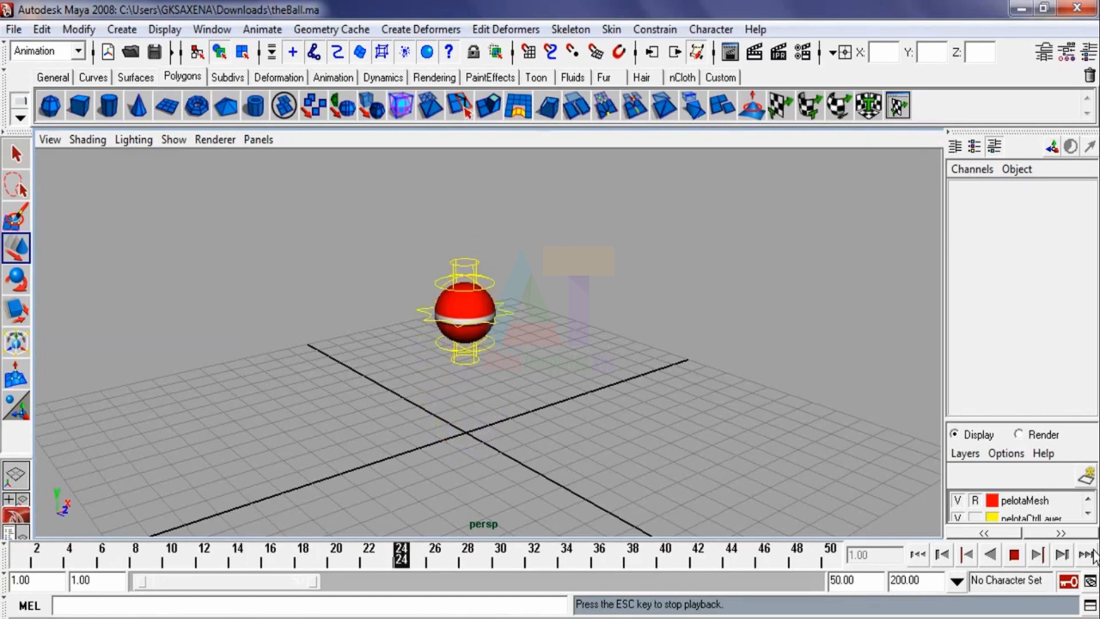
left_click(1016, 557)
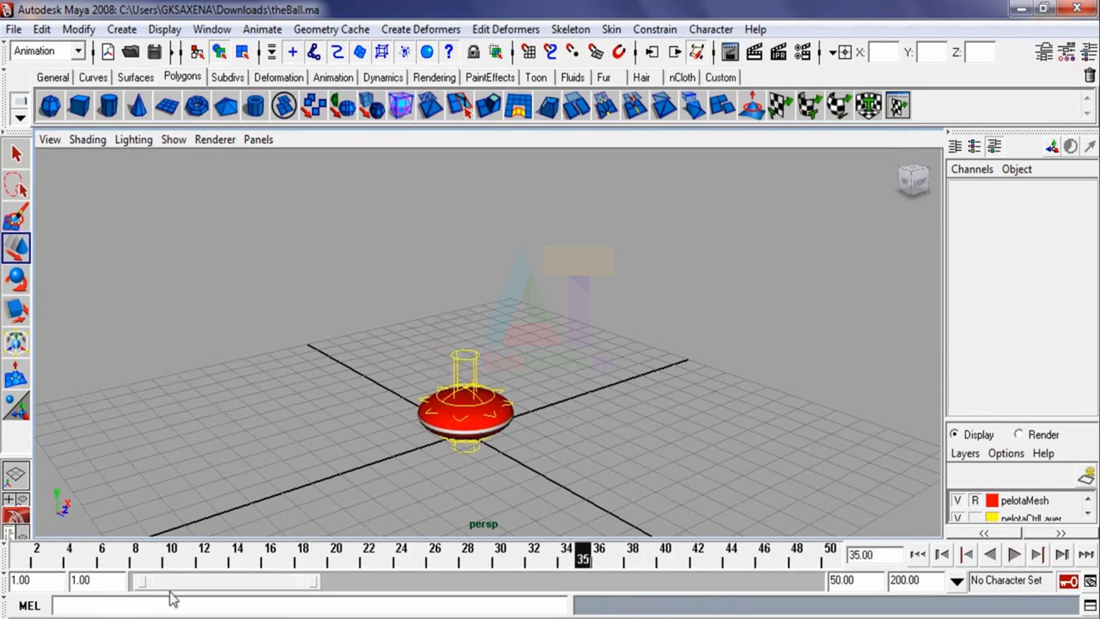
left_click(25, 558)
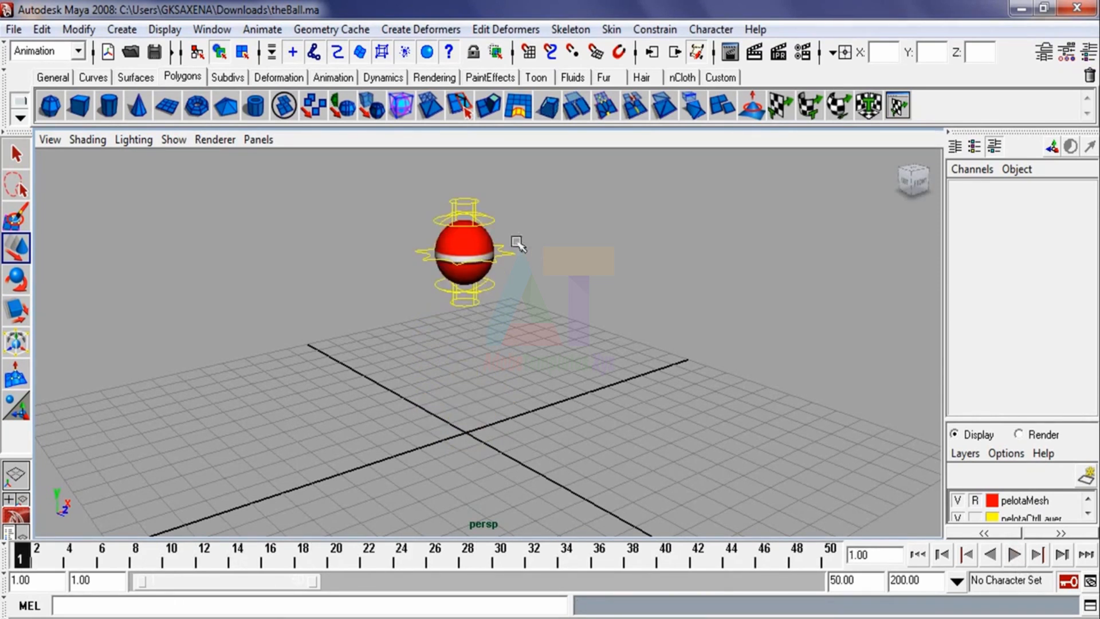
Step: At frame 12, stretch the ball just before its first landing by raising upControl to a Translate Y of about 0.507
left_click(477, 252)
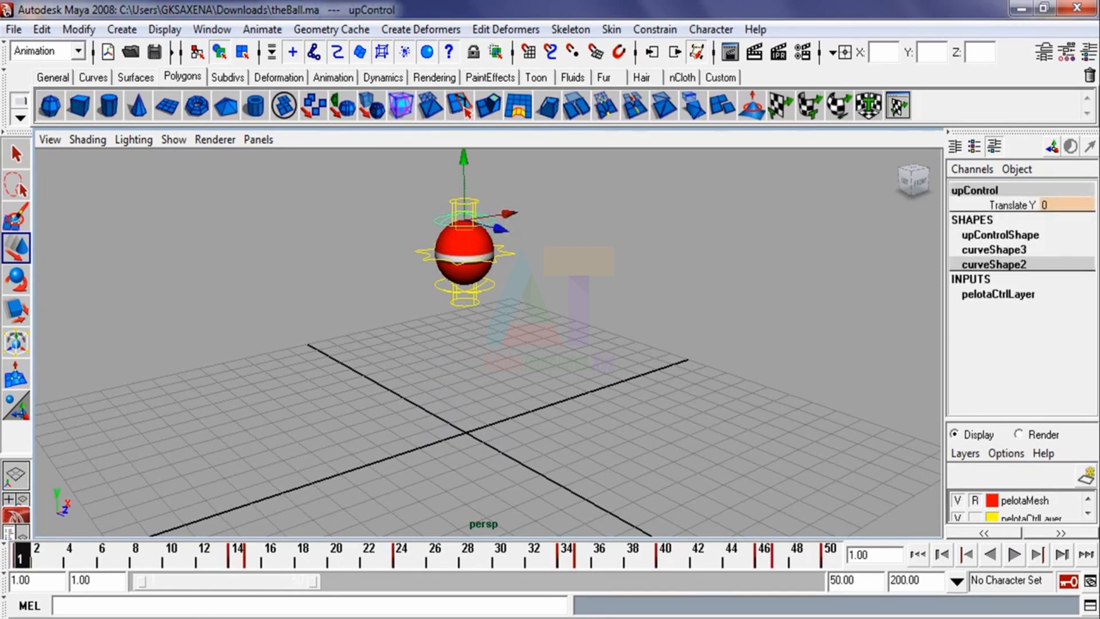
mouse_move(201, 556)
left_mouse_down()
mouse_move(219, 563)
mouse_move(209, 559)
left_mouse_up()
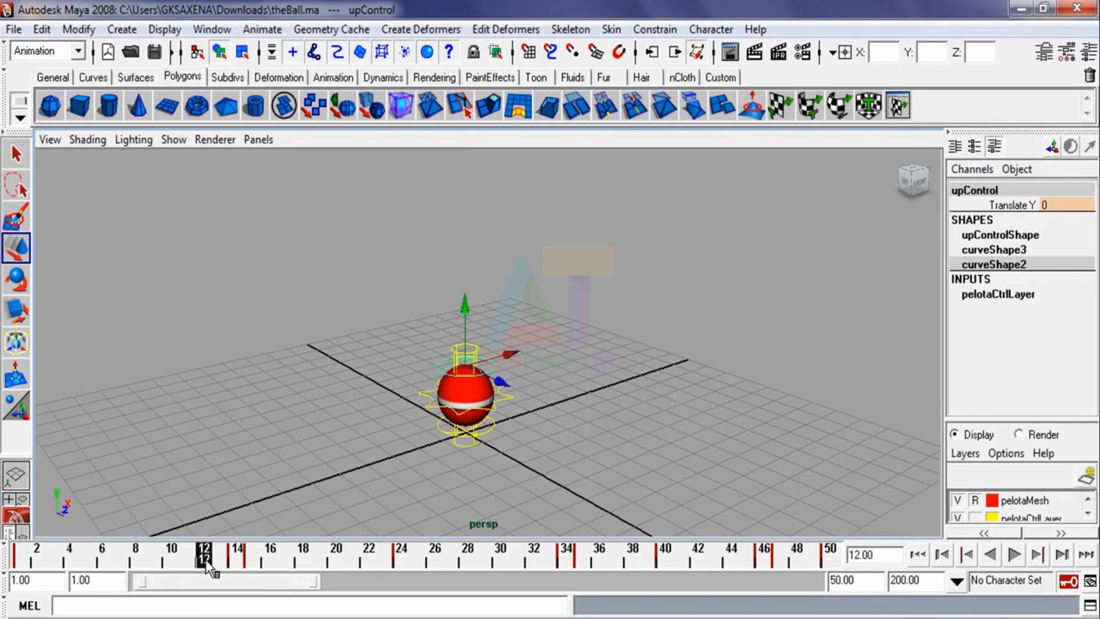
left_click(233, 558)
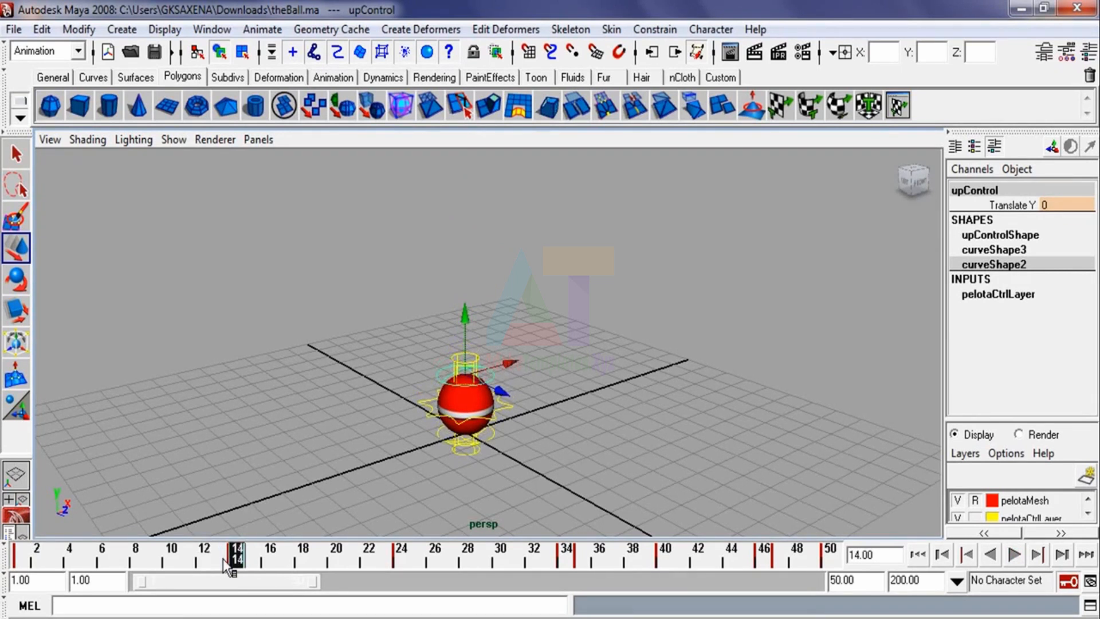
left_click(204, 559)
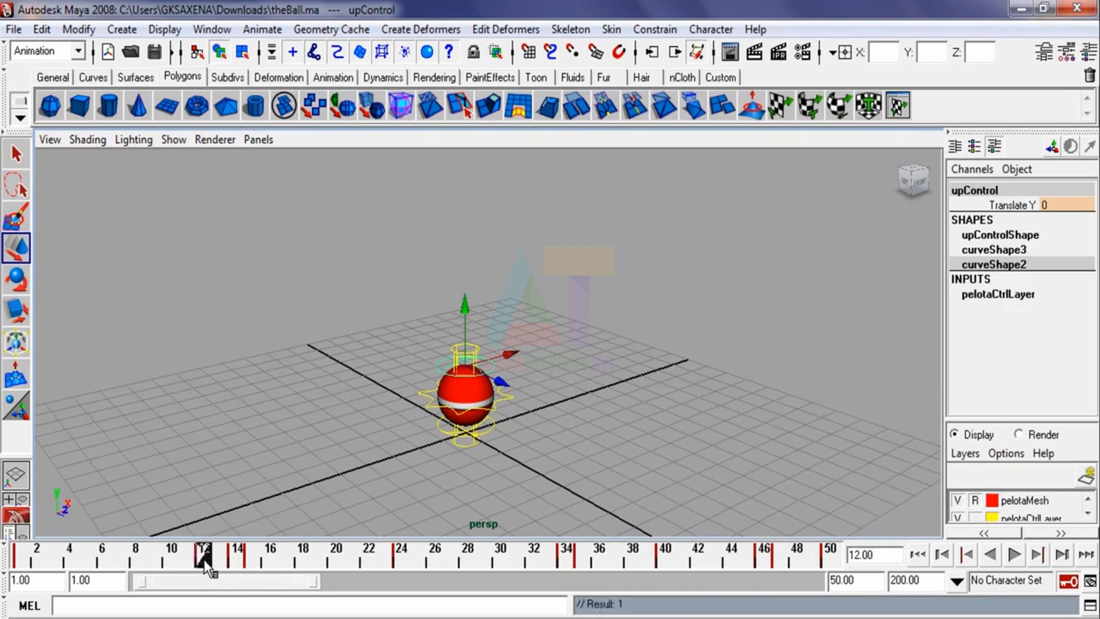
left_click_drag(465, 306, 465, 285)
key("alt+v")
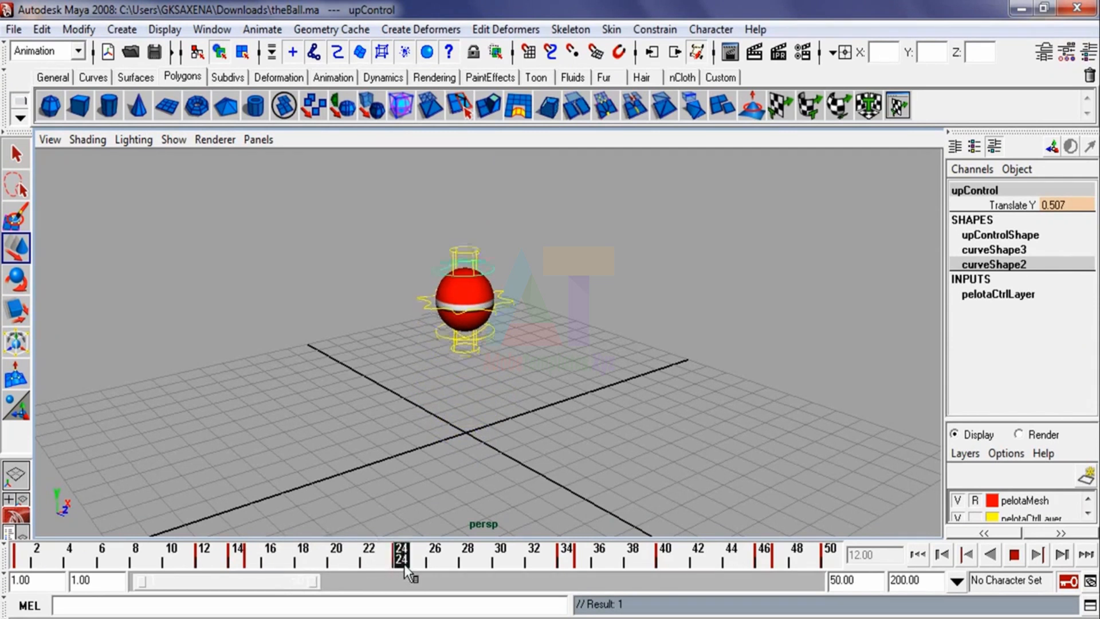
Step: Stretch the ball before the remaining landings by raising upControl at frame 32 and to a Translate Y of about 0.238 at frame 45
left_click(534, 567)
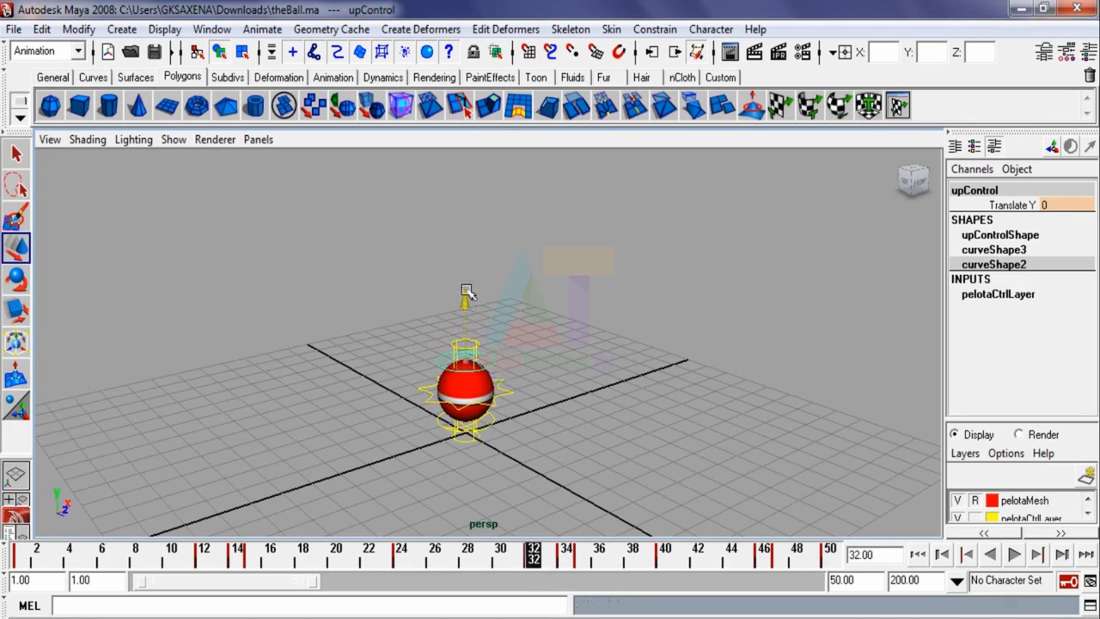
left_click_drag(465, 292, 465, 279)
left_click_drag(533, 555, 742, 566)
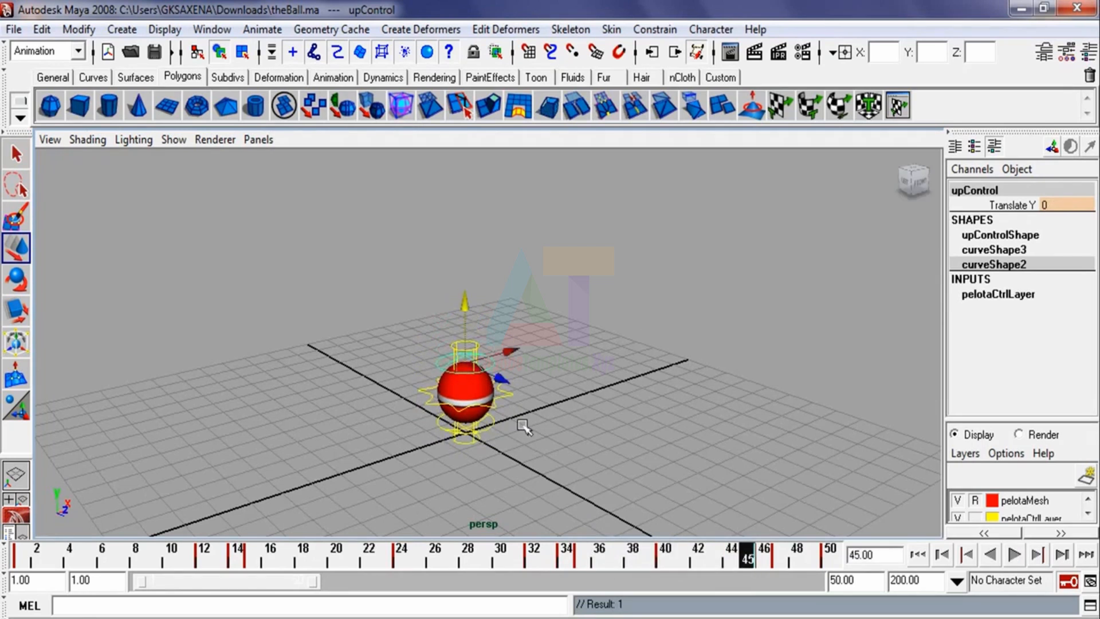
left_click_drag(470, 305, 468, 292)
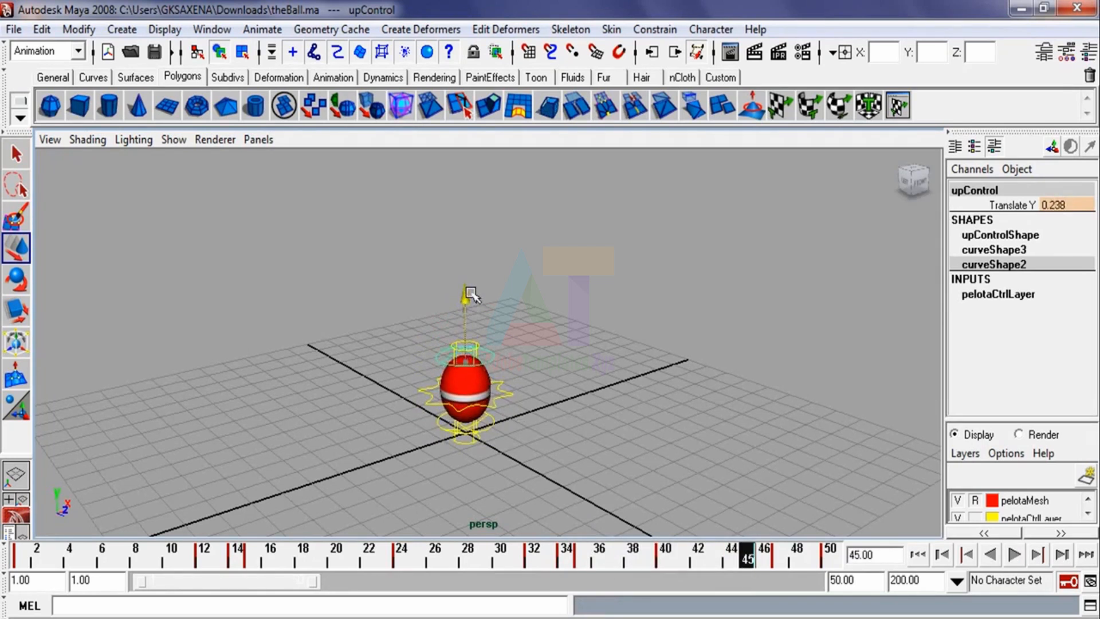
Step: Check the last landing, deselect the control, play the finished bounce from frame 1 and return to the first frame
left_click_drag(764, 555, 790, 561)
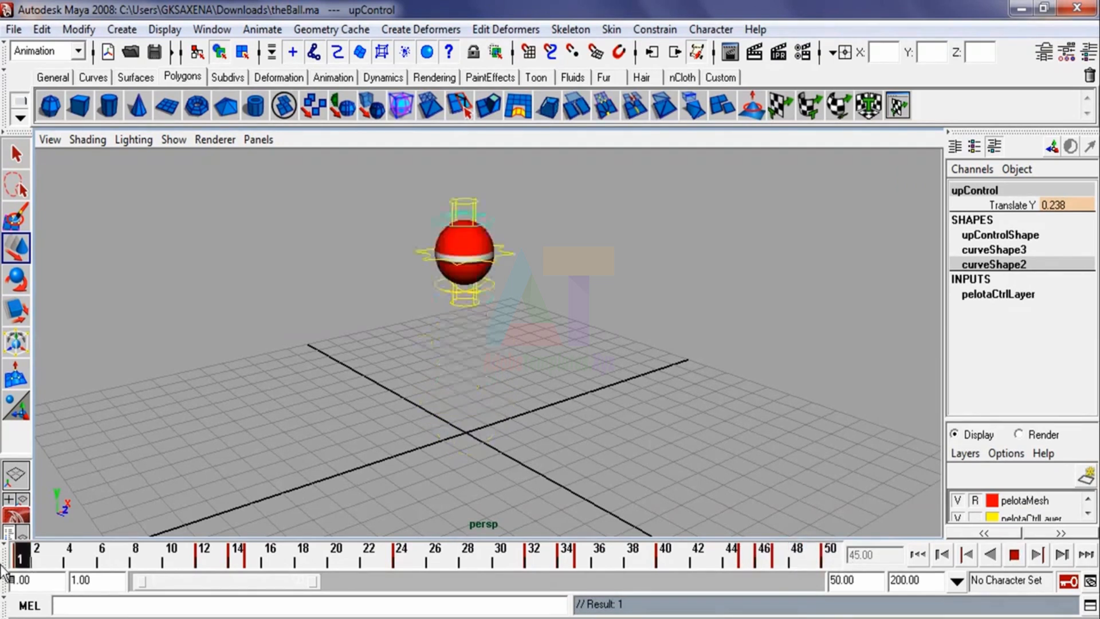
key("Escape")
left_click(522, 382)
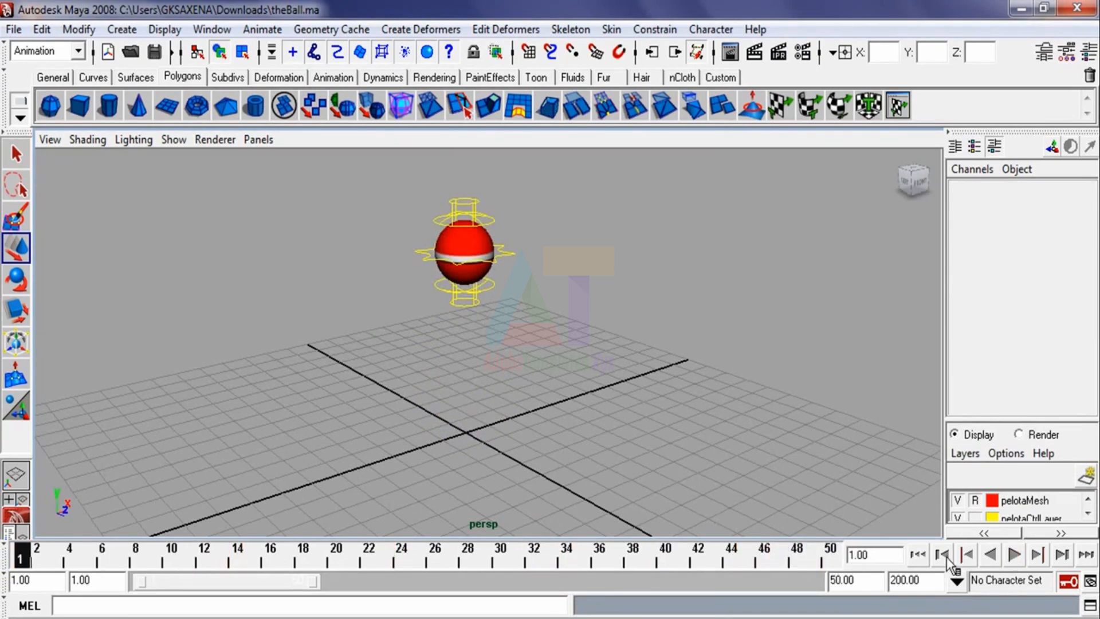
left_click(1014, 554)
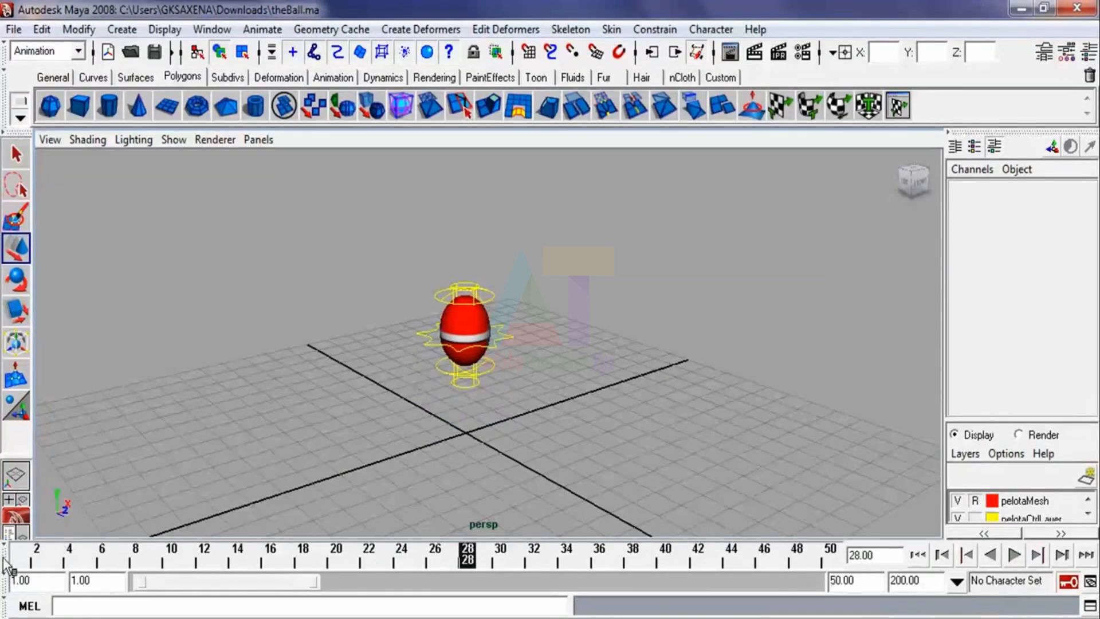
left_click(13, 556)
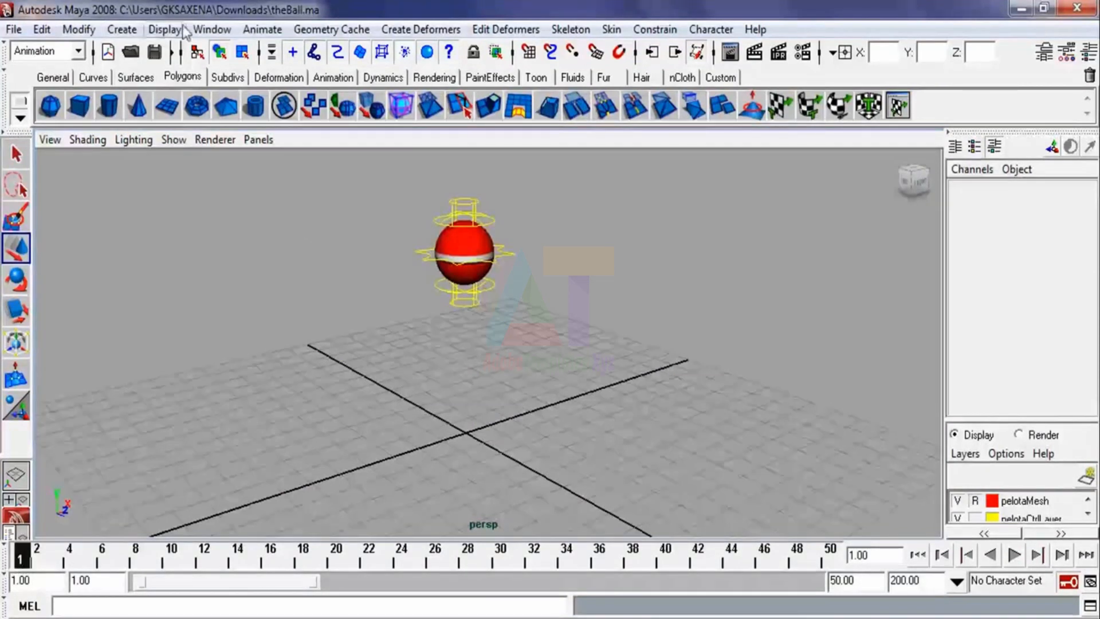
Step: Select masterControl and open its animation curves in a maximized Graph Editor
left_click(504, 256)
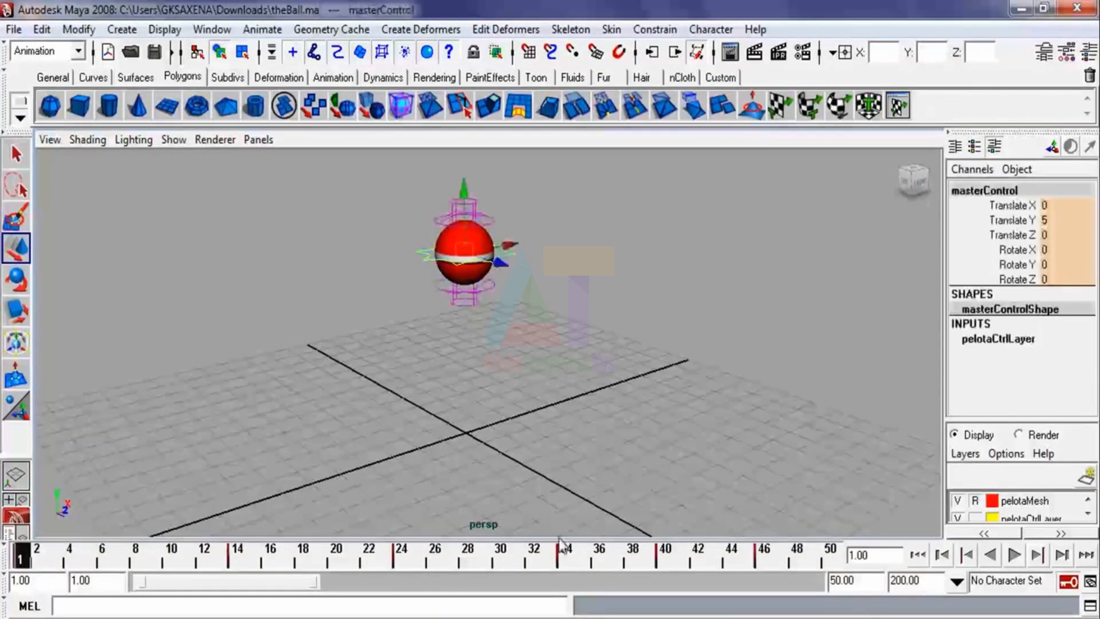
left_click(211, 29)
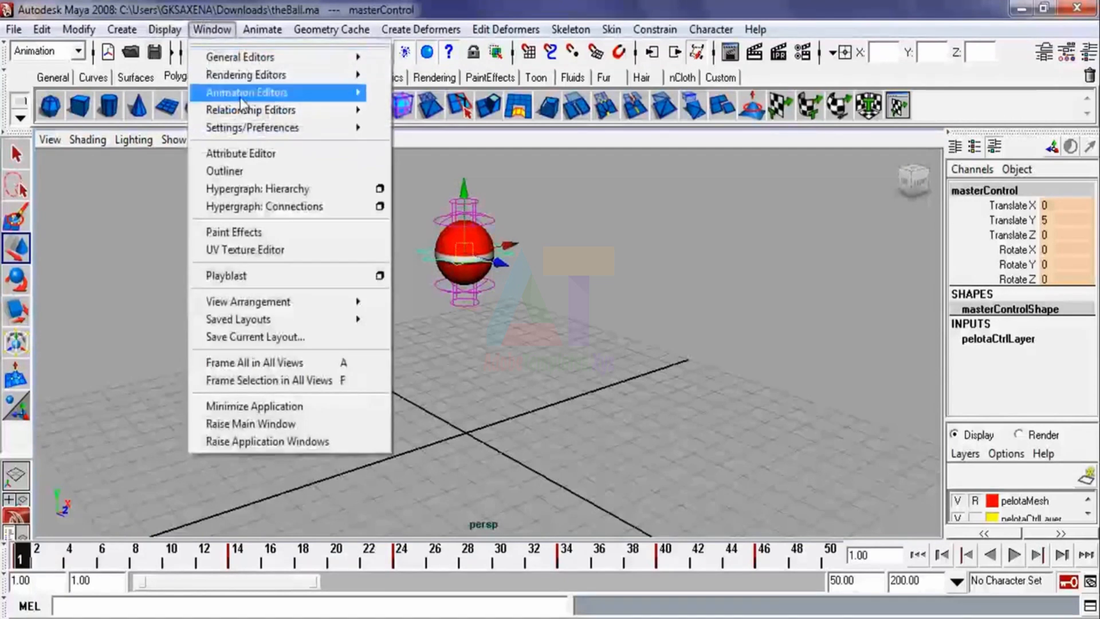
mouse_move(239, 98)
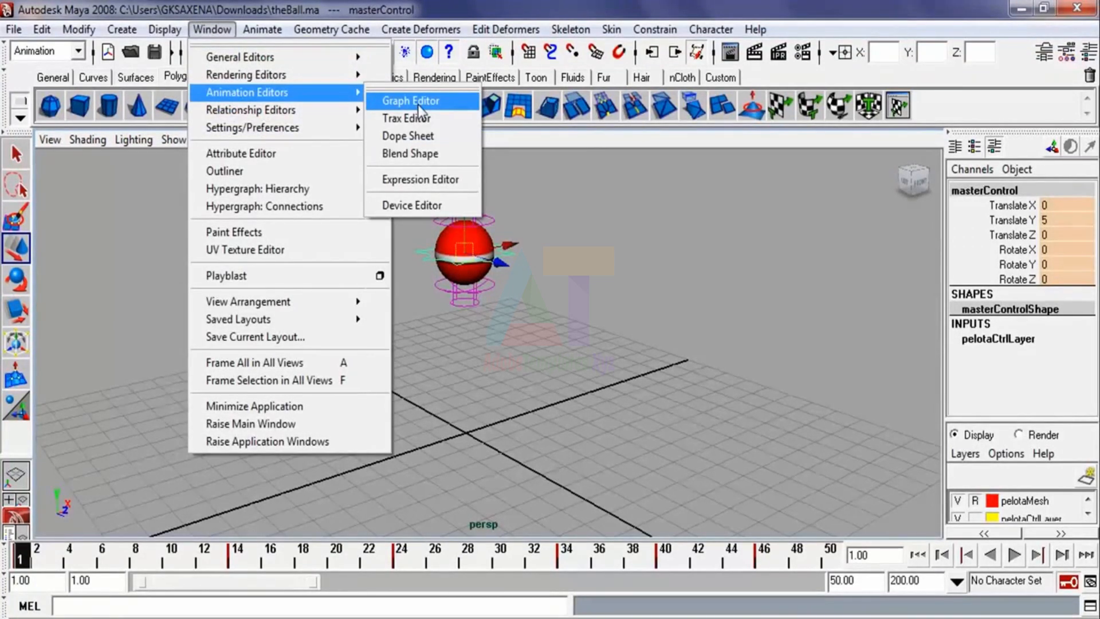
left_click(418, 106)
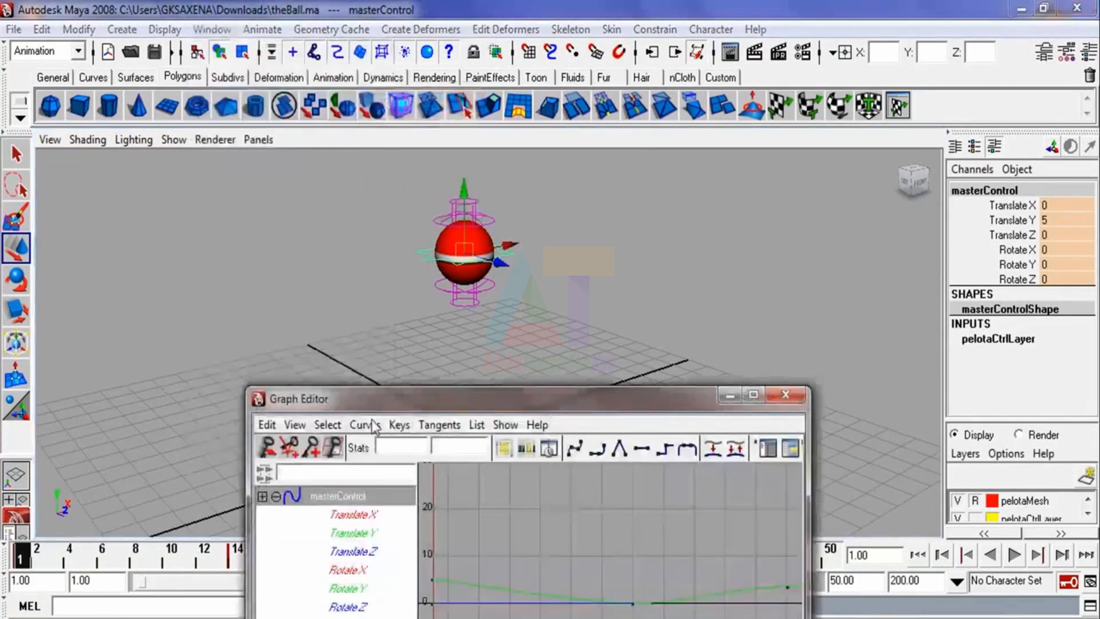
left_click_drag(383, 396, 355, 172)
double_click(355, 172)
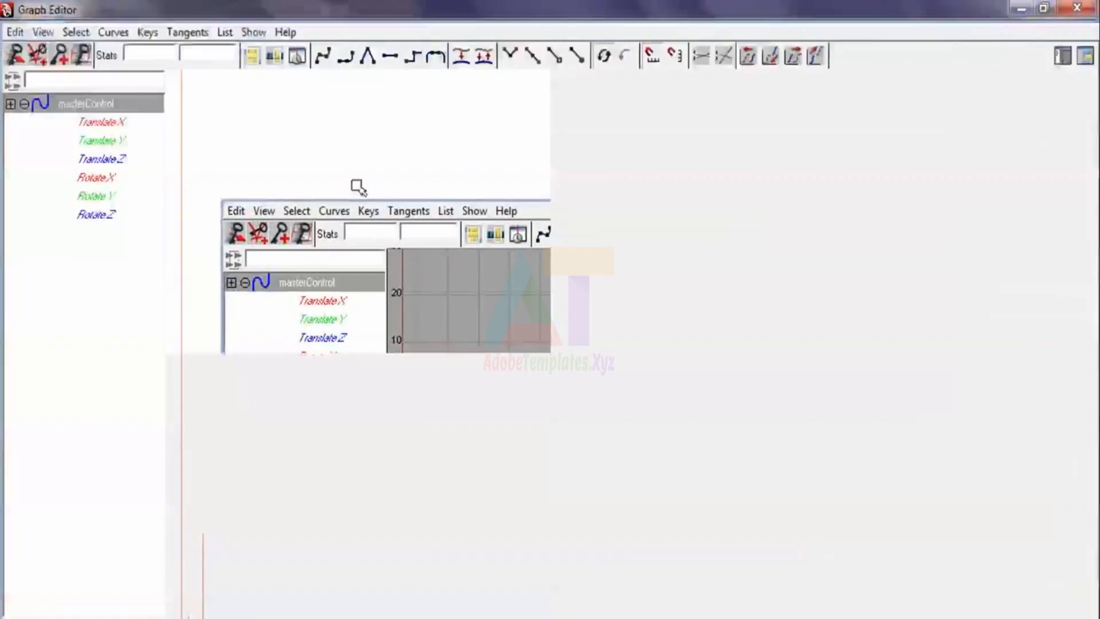
Step: Isolate masterControl's Translate Y curve and frame it so all the bounce keys can be edited
left_click(123, 126)
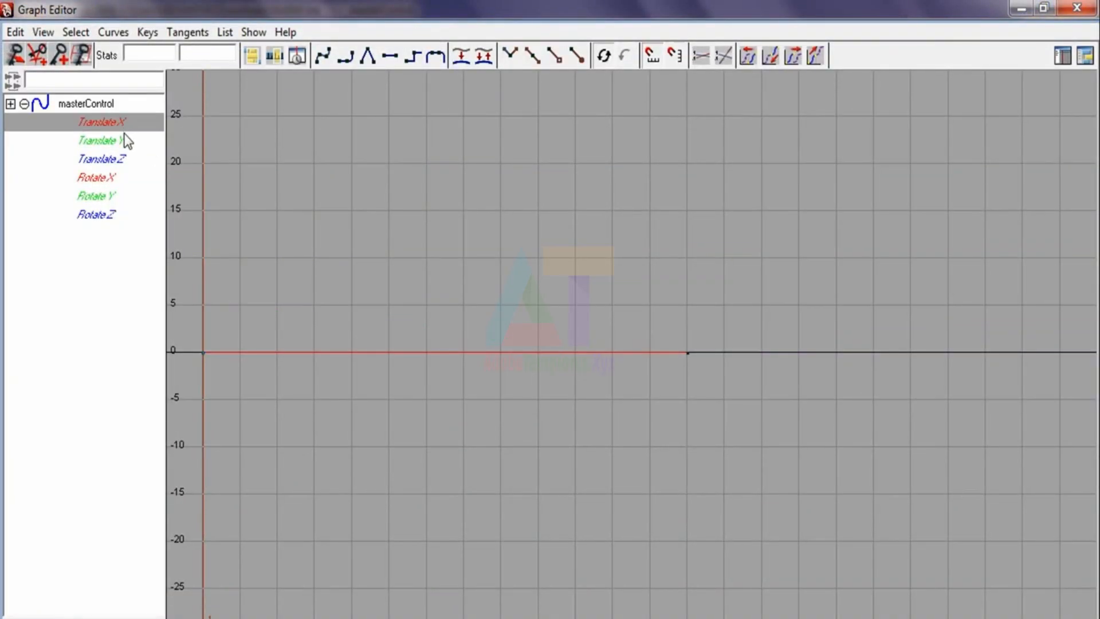
key("f")
left_click(94, 146)
key("f")
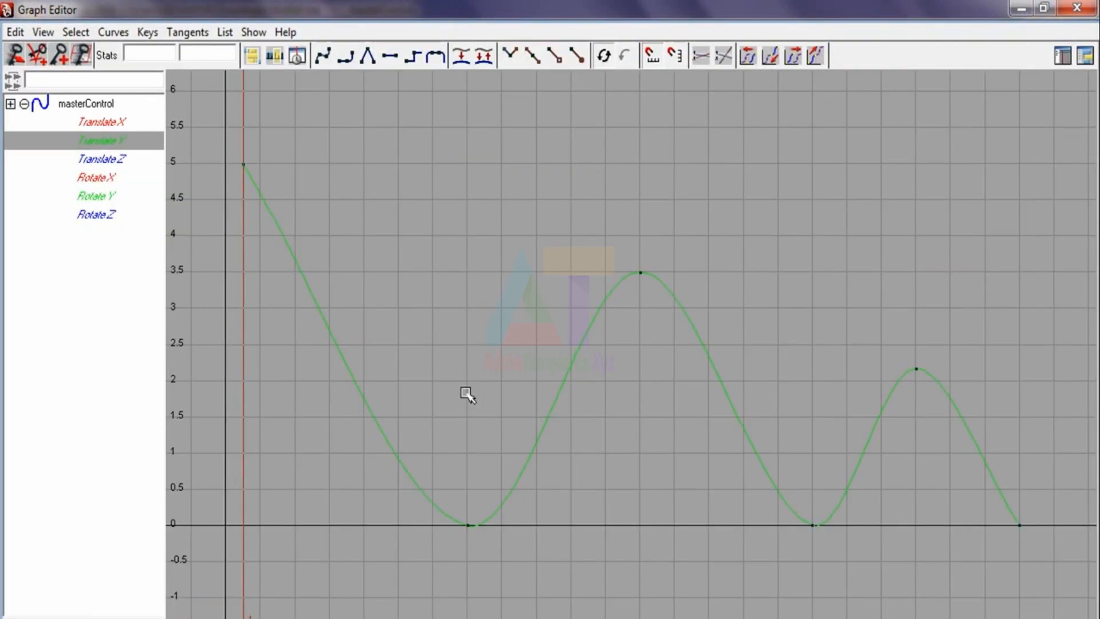
right_click_drag(474, 408, 461, 387, "alt")
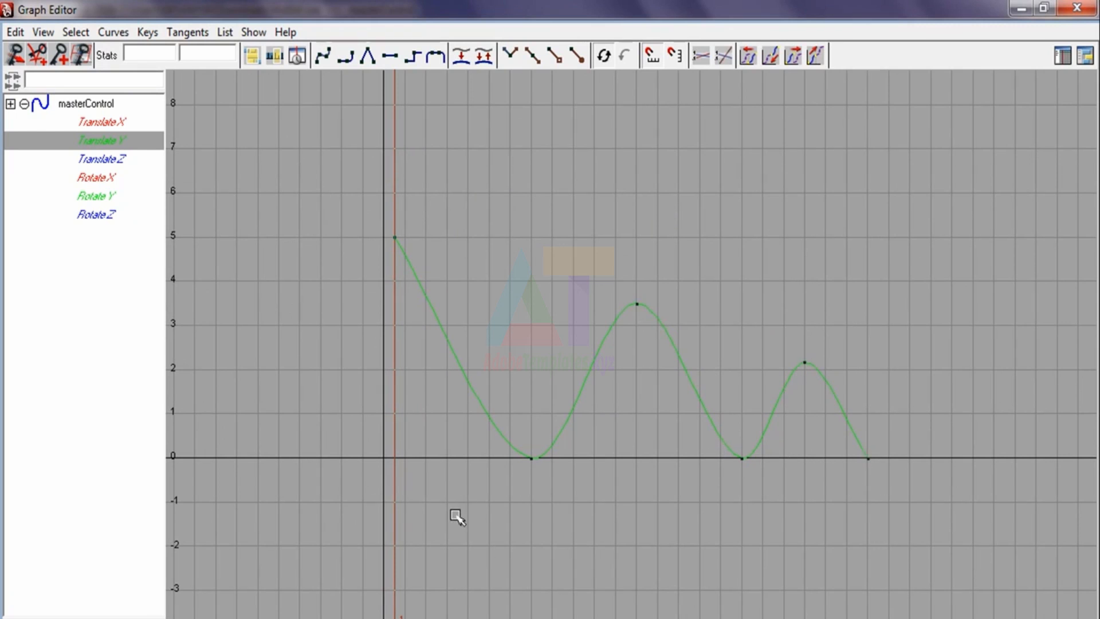
Step: Flatten the tangents of masterControl's Translate Y ground-contact keys at frames 14 and 34
left_click_drag(820, 484, 566, 423)
left_click(507, 474)
left_click_drag(507, 475, 560, 443)
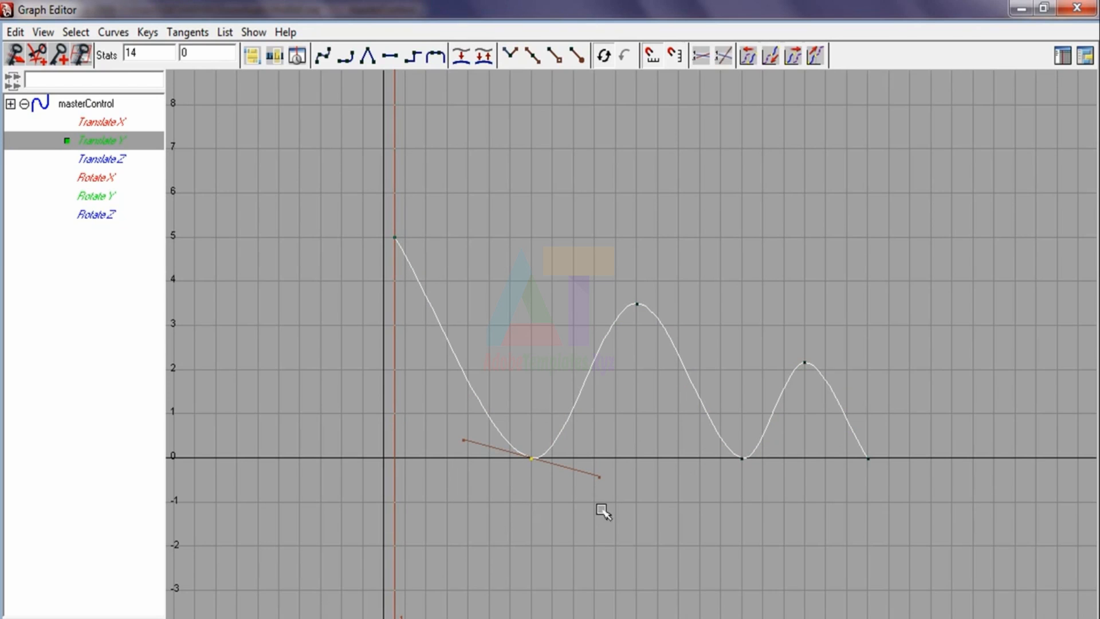
left_click(504, 499)
left_click_drag(504, 498, 571, 448)
left_click(390, 57)
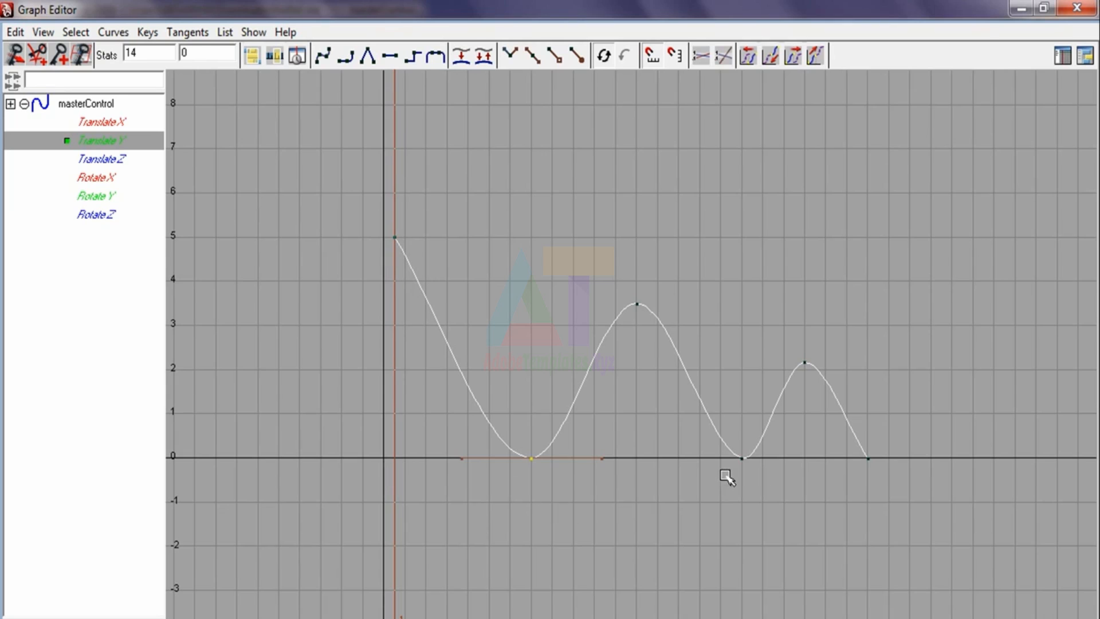
left_click(756, 454)
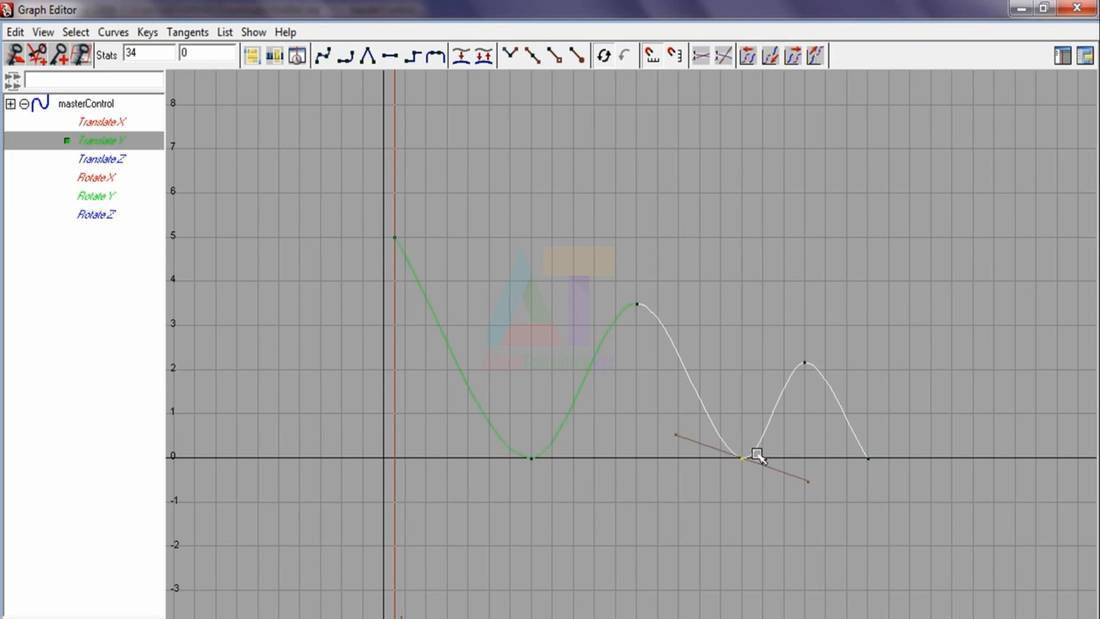
left_click(390, 57)
left_click(449, 239)
Step: Flatten the tangents of the Translate Y curve's first key at frame 1 and last key at frame 46
left_click_drag(353, 203, 421, 287)
left_click(744, 590)
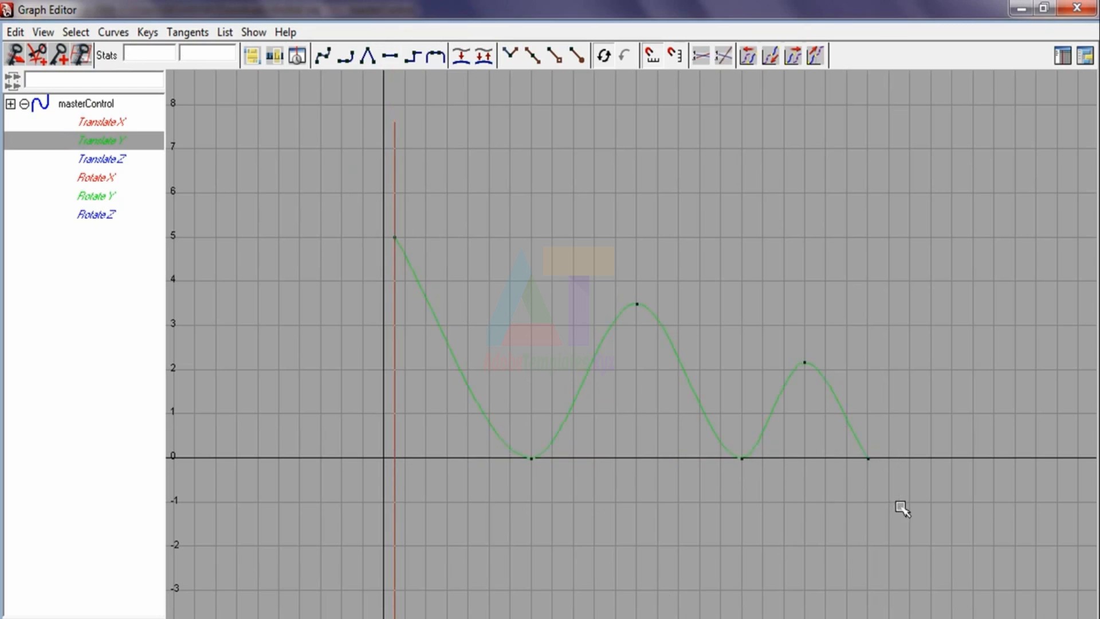
left_click_drag(833, 424, 901, 506)
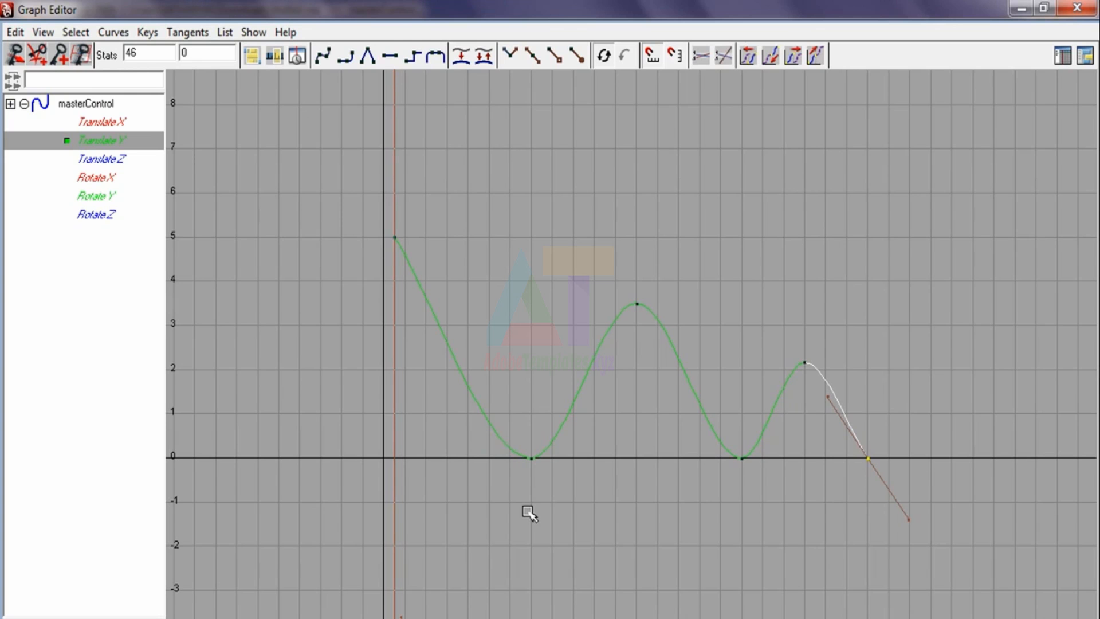
left_click_drag(374, 202, 432, 308)
left_click(394, 55)
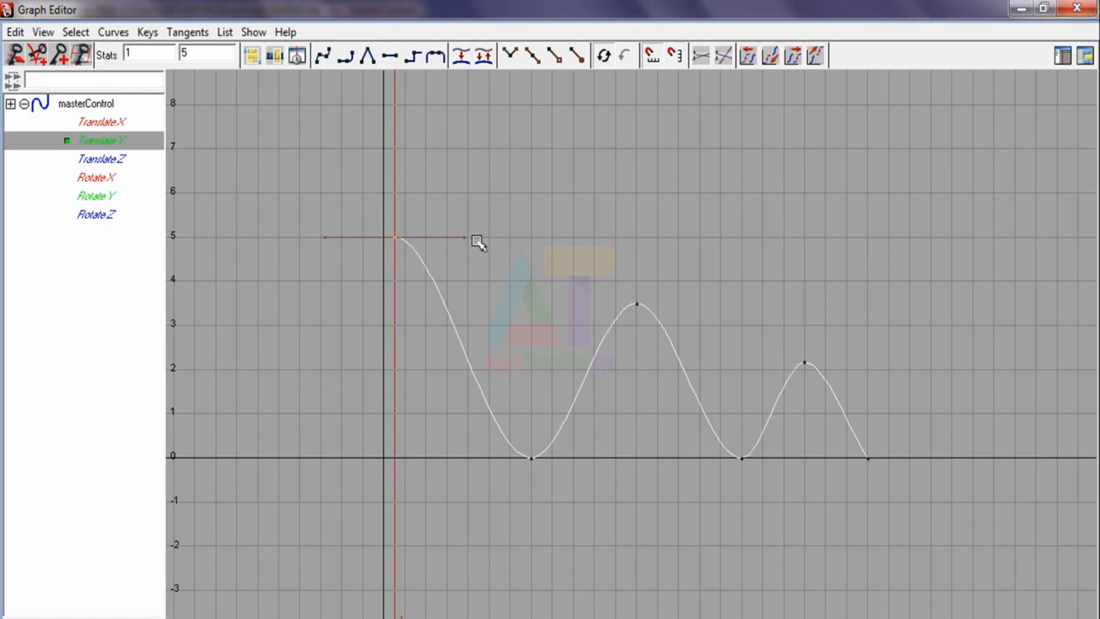
left_click(312, 252)
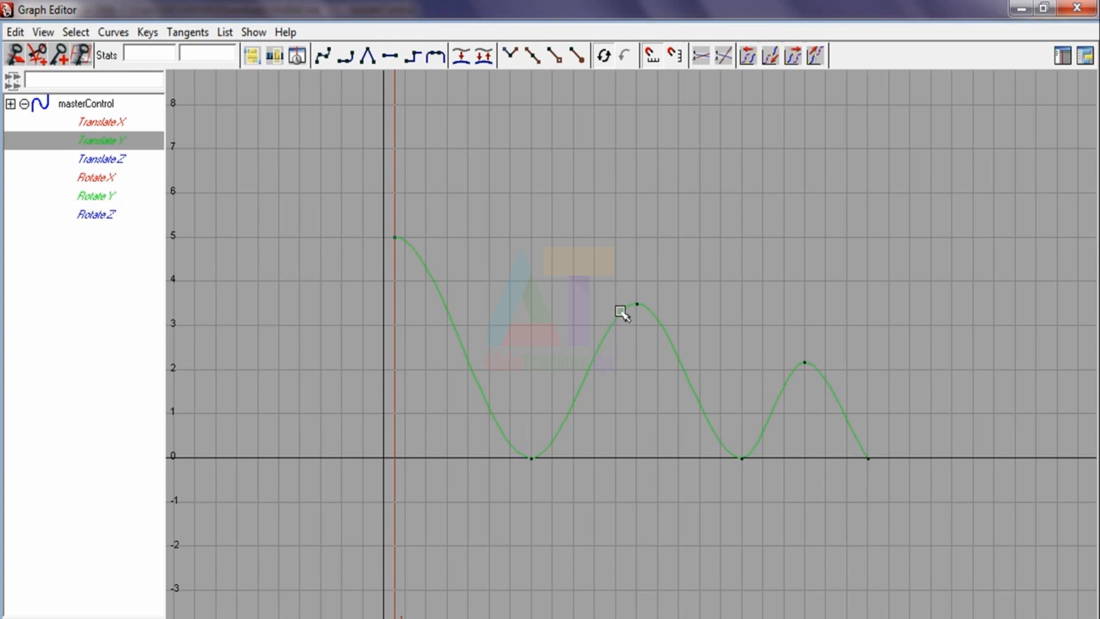
left_click(890, 446)
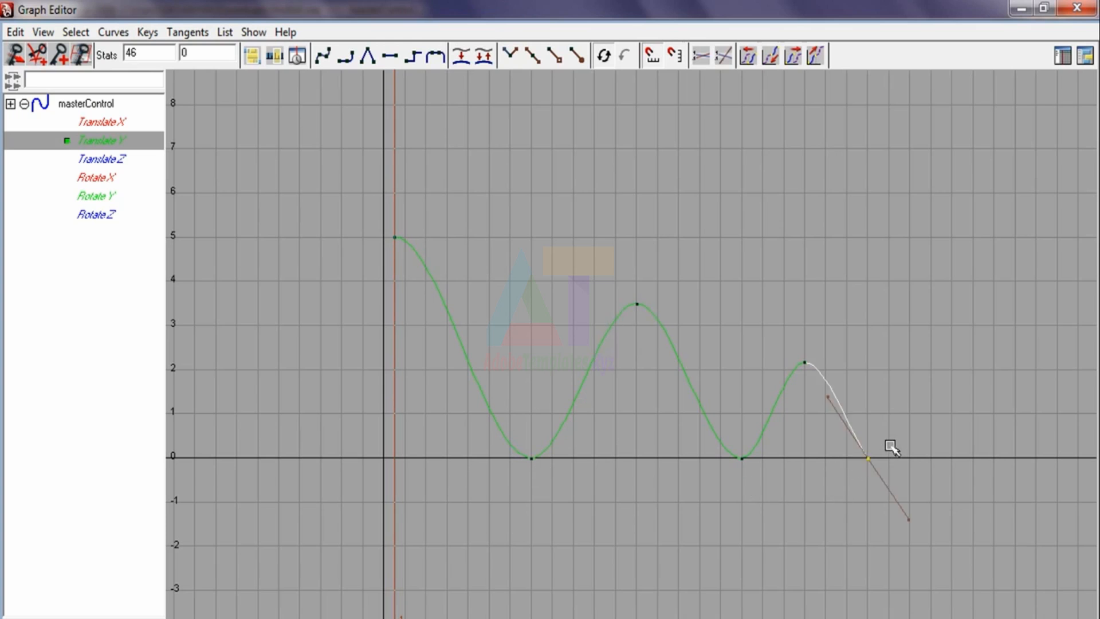
left_click(399, 58)
left_click(587, 216)
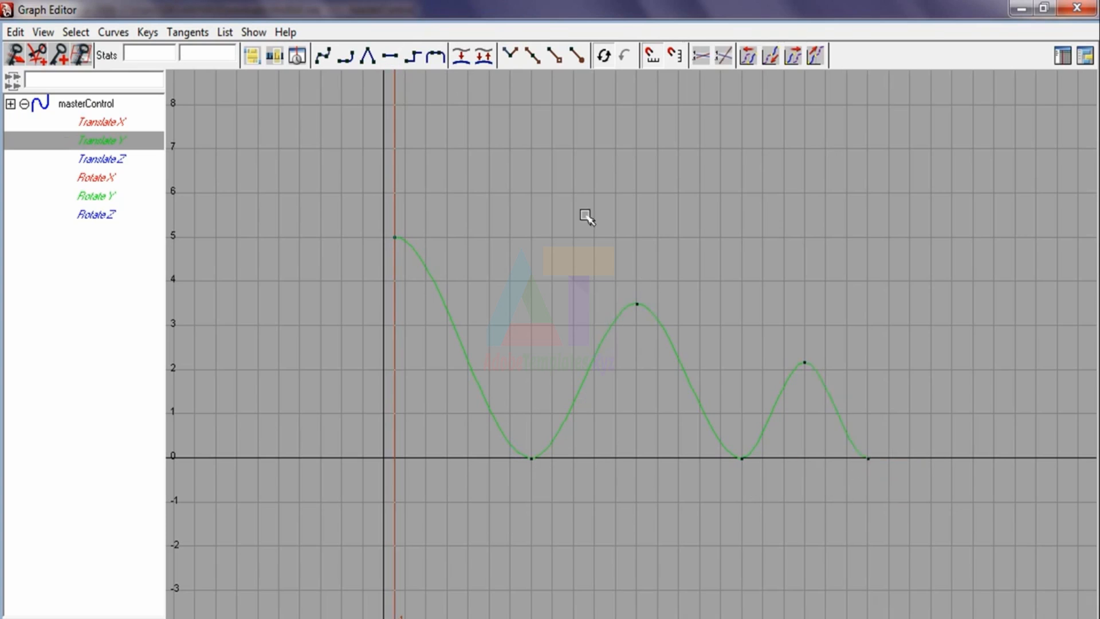
Step: Look through masterControl's other translate and rotate curves, then inspect the shape of the Translate Y curve
left_click(91, 162)
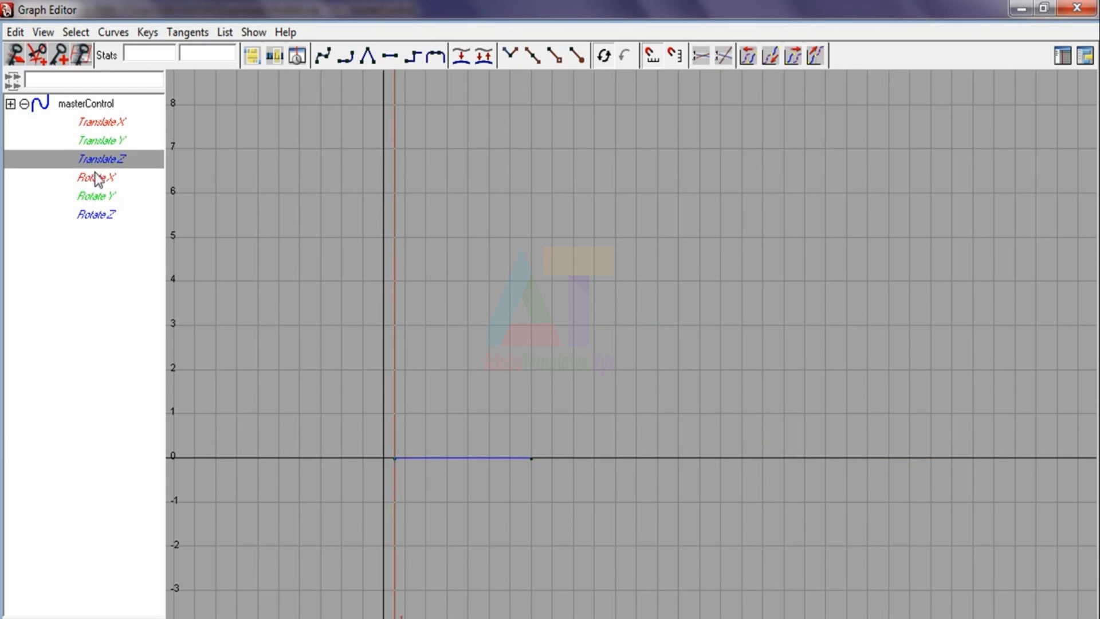
key("f")
left_click(109, 177)
left_click(109, 198)
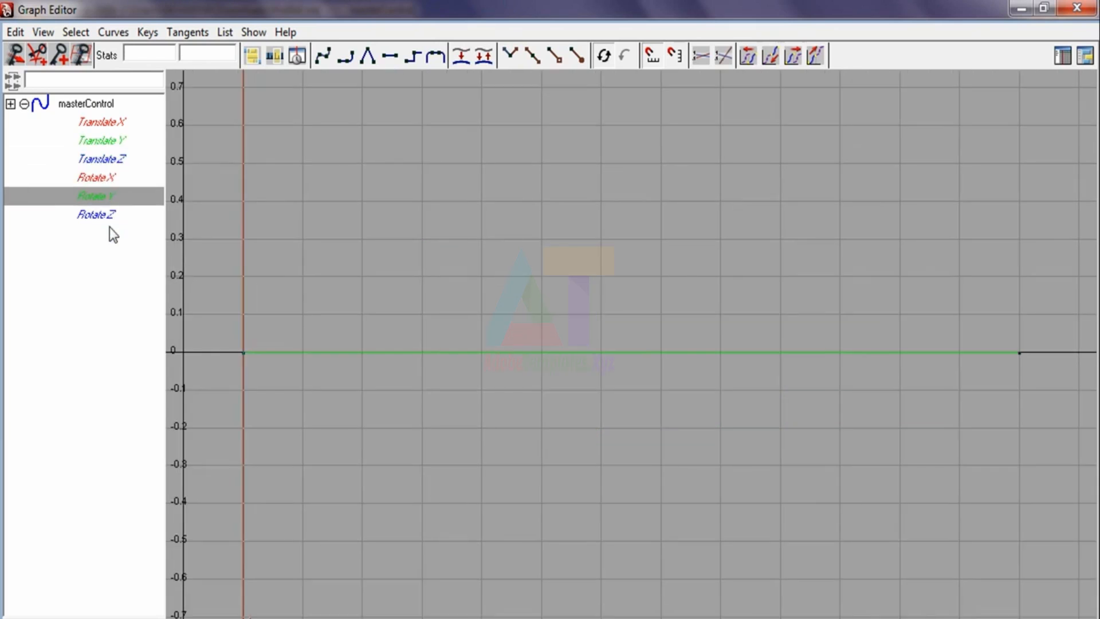
left_click(109, 214)
left_click(103, 122)
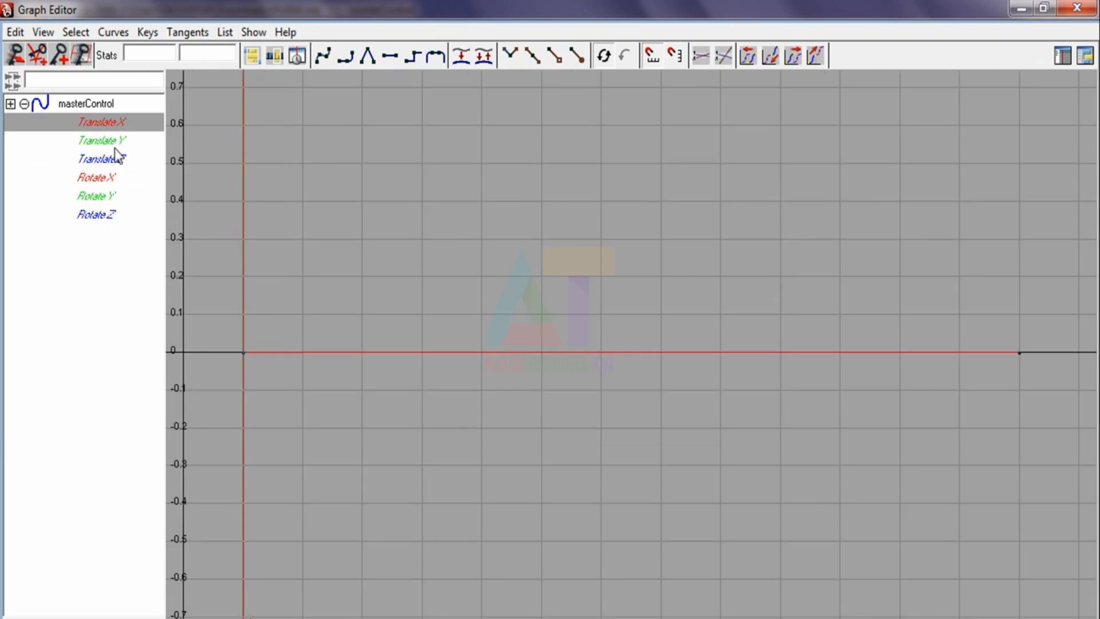
left_click(114, 145)
key("f")
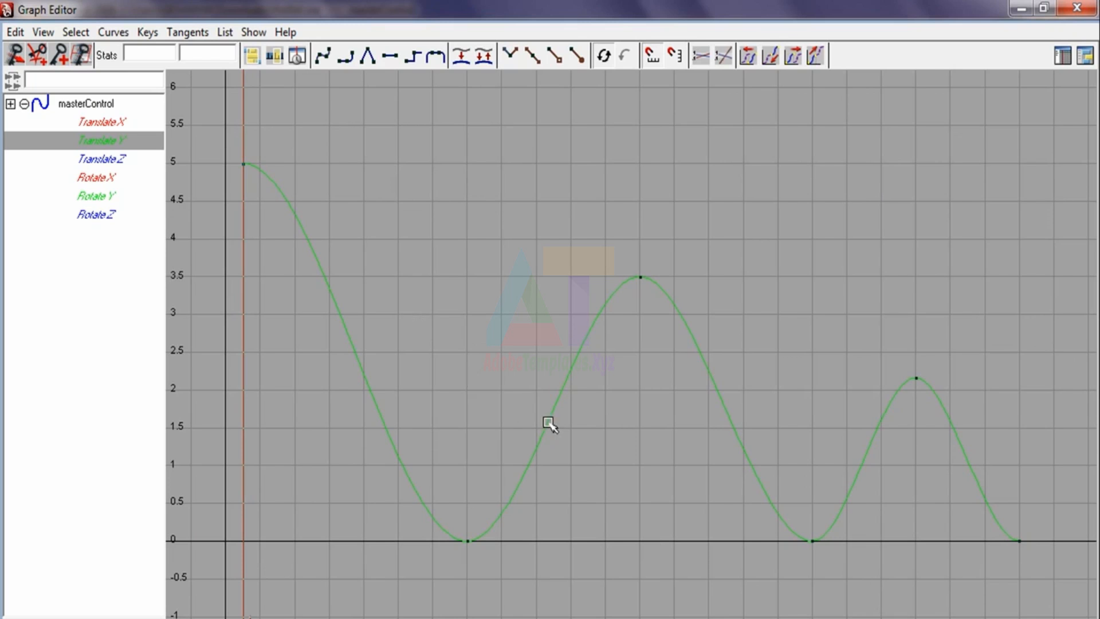
right_click_drag(548, 424, 609, 532, "alt")
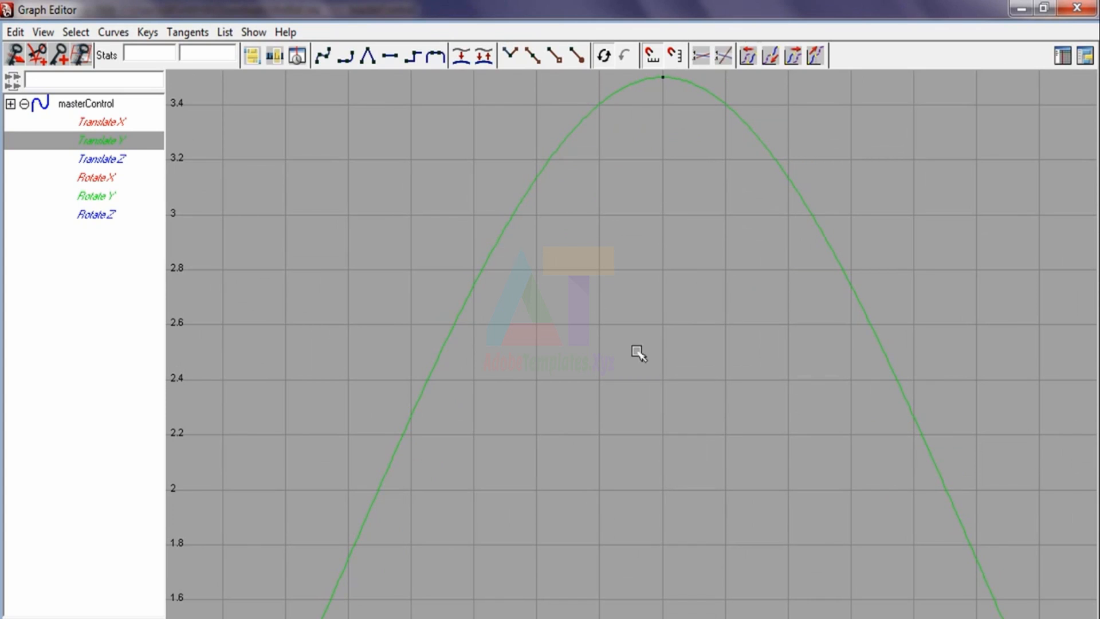
key("a")
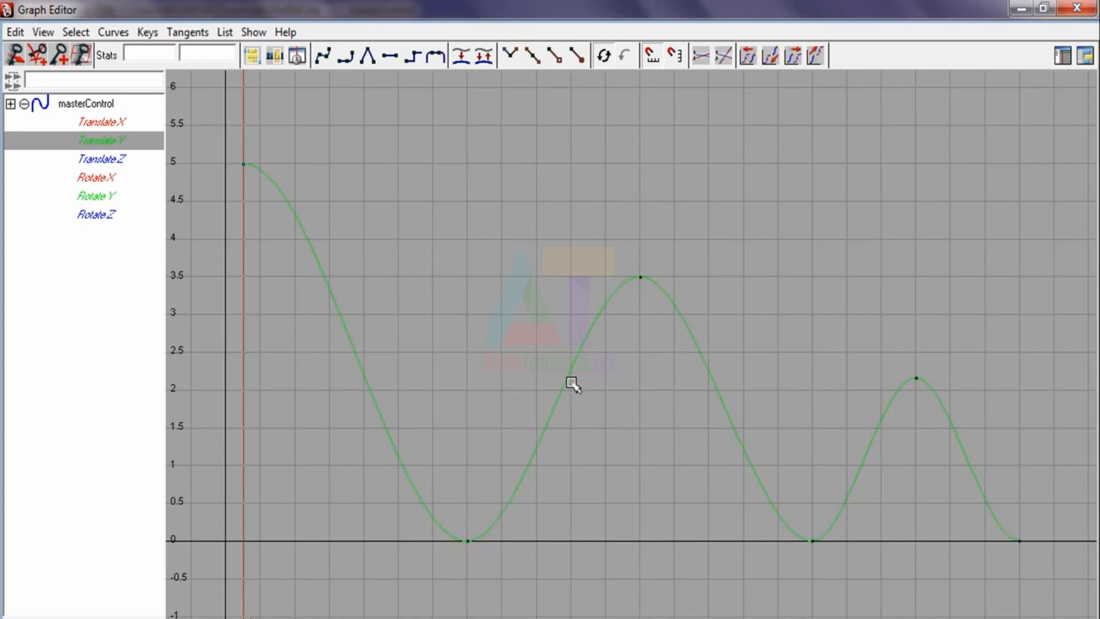
Step: Close the Graph Editor, play the bounce from frame 1 to review the smoothed motion, and stop playback
left_click(1081, 17)
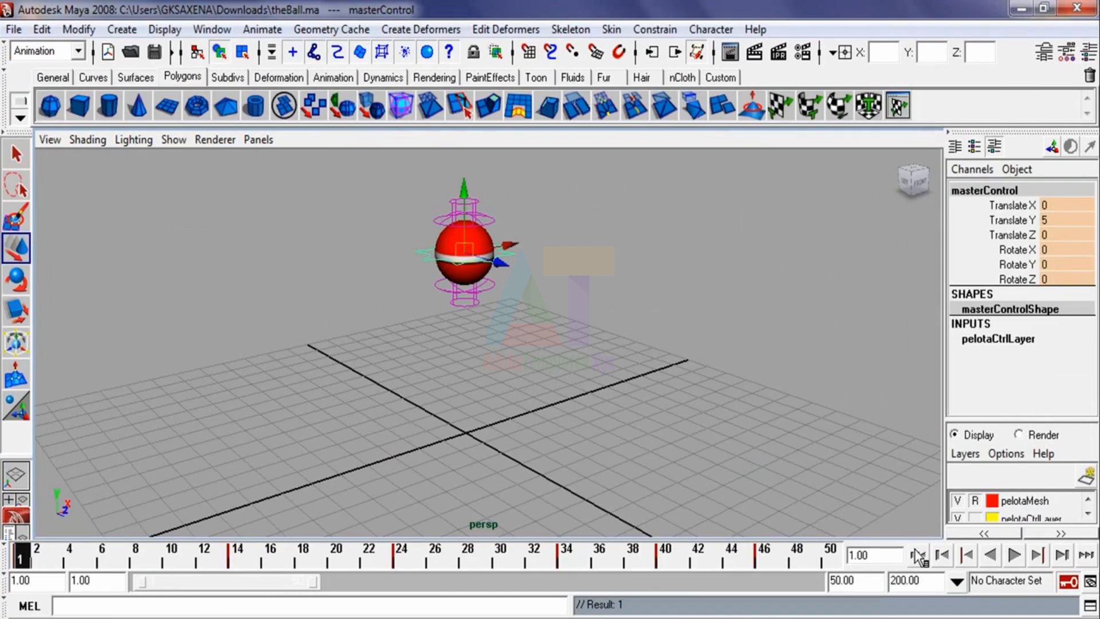
left_click(1011, 553)
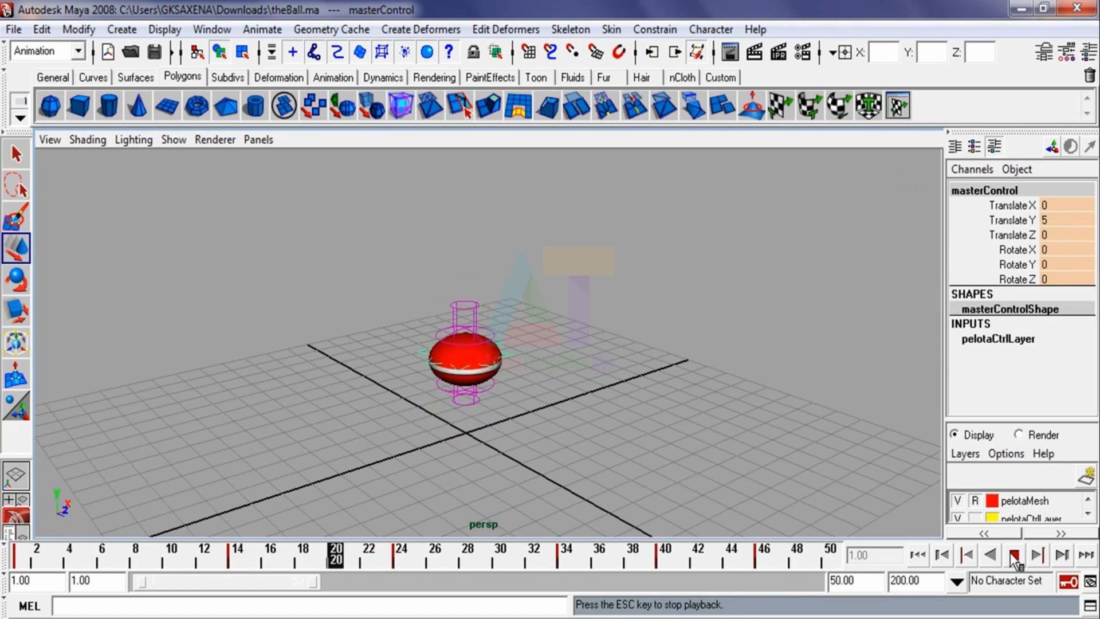
left_click(1011, 553)
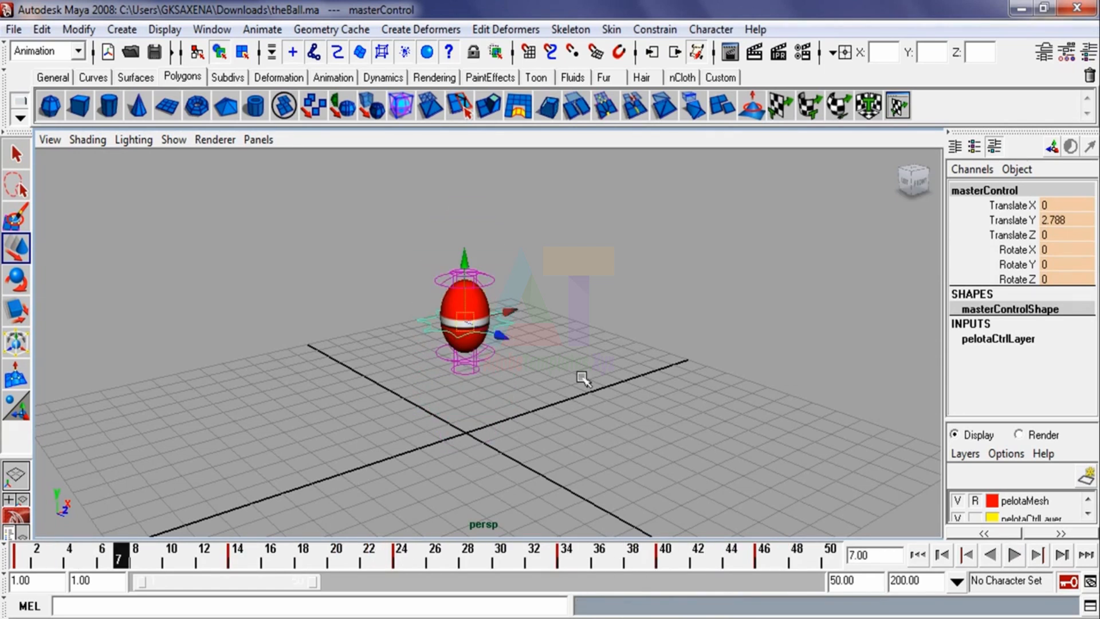
Step: Select upControl, return to frame 1 and open its animation curves in a maximized Graph Editor
left_click(547, 328)
left_click(490, 275)
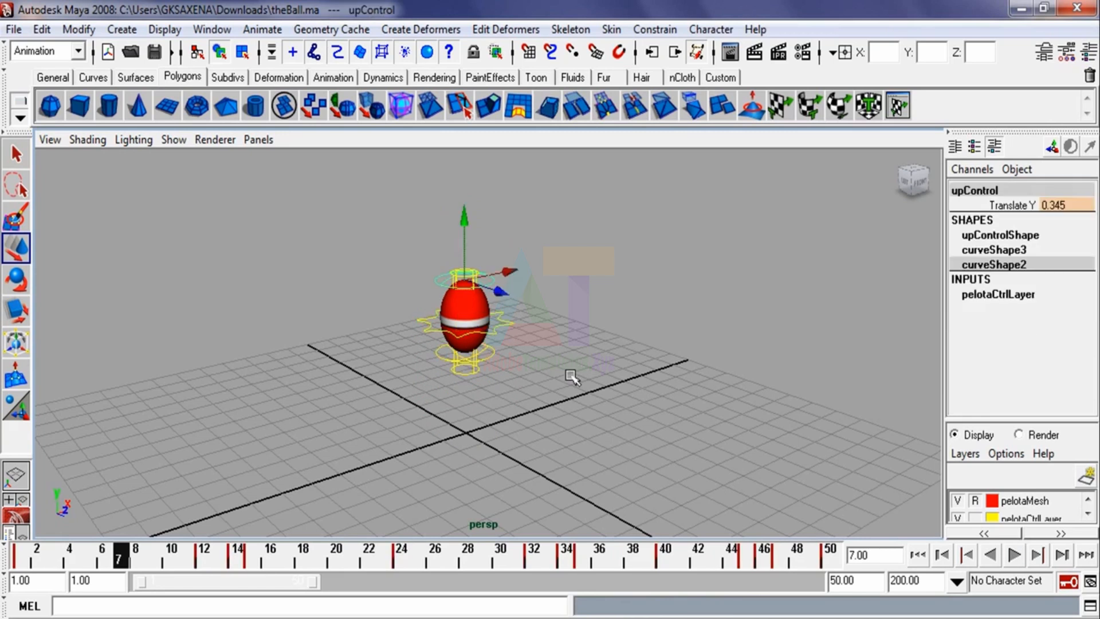
left_click(16, 558)
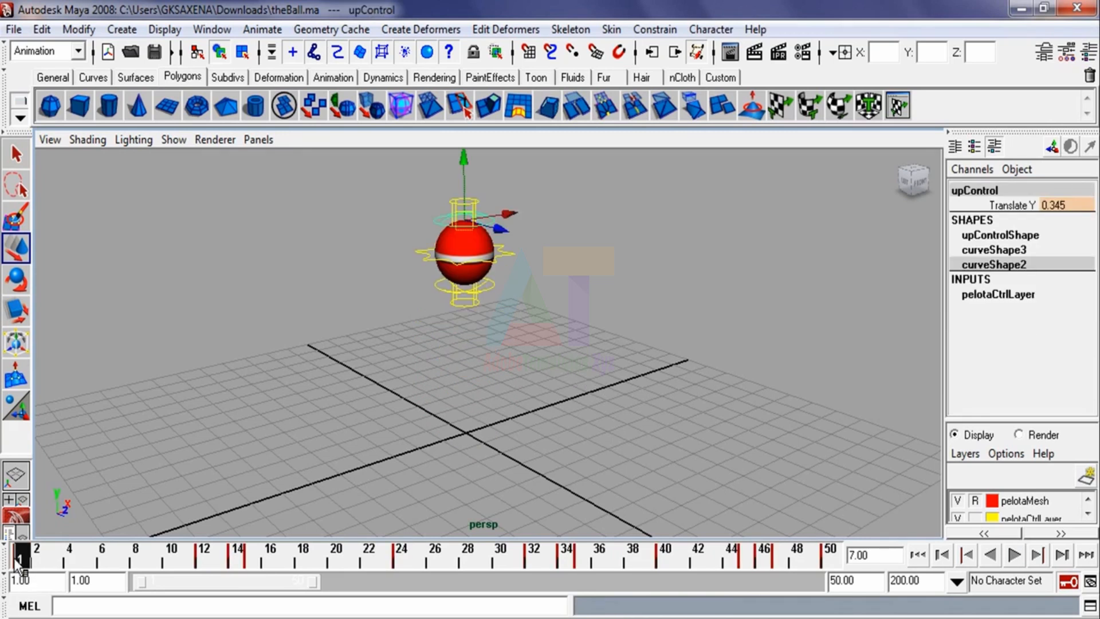
left_click(210, 29)
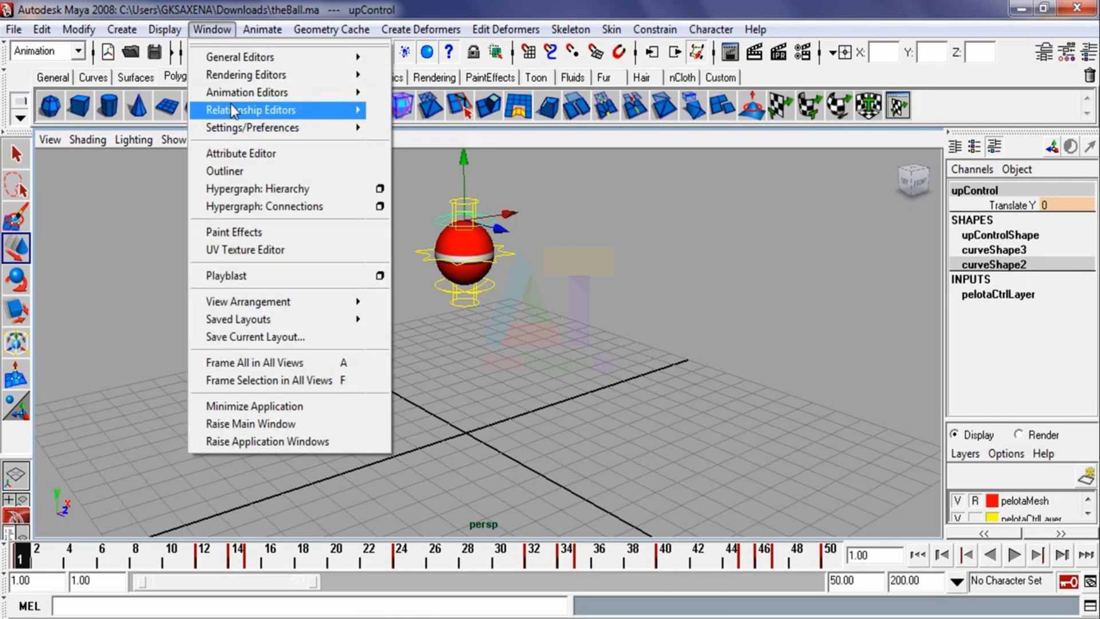
mouse_move(235, 91)
left_click(399, 102)
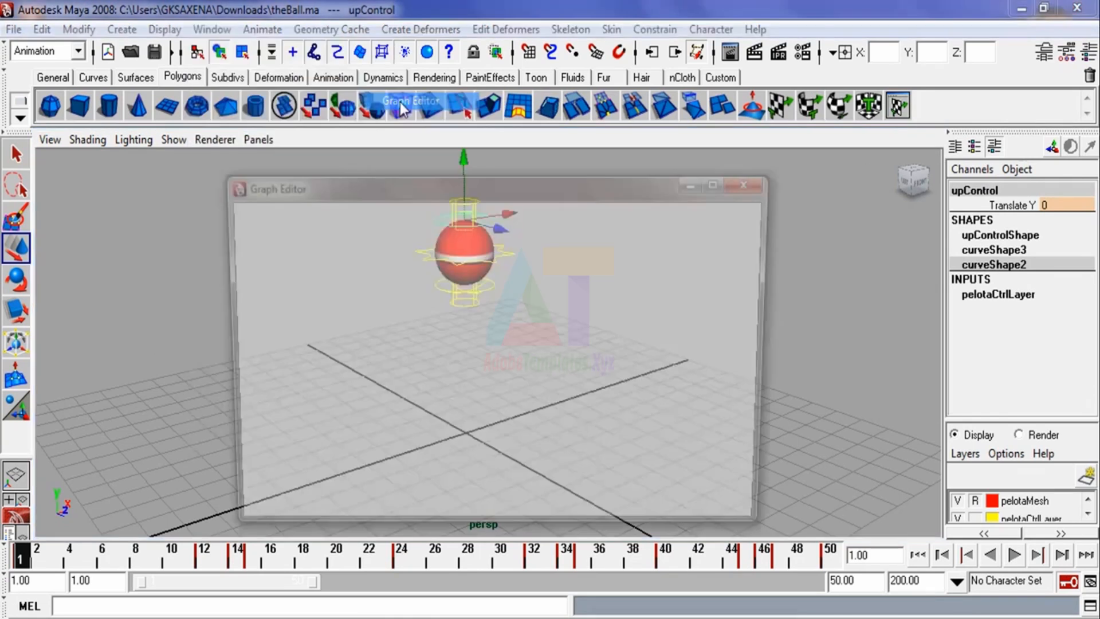
double_click(455, 185)
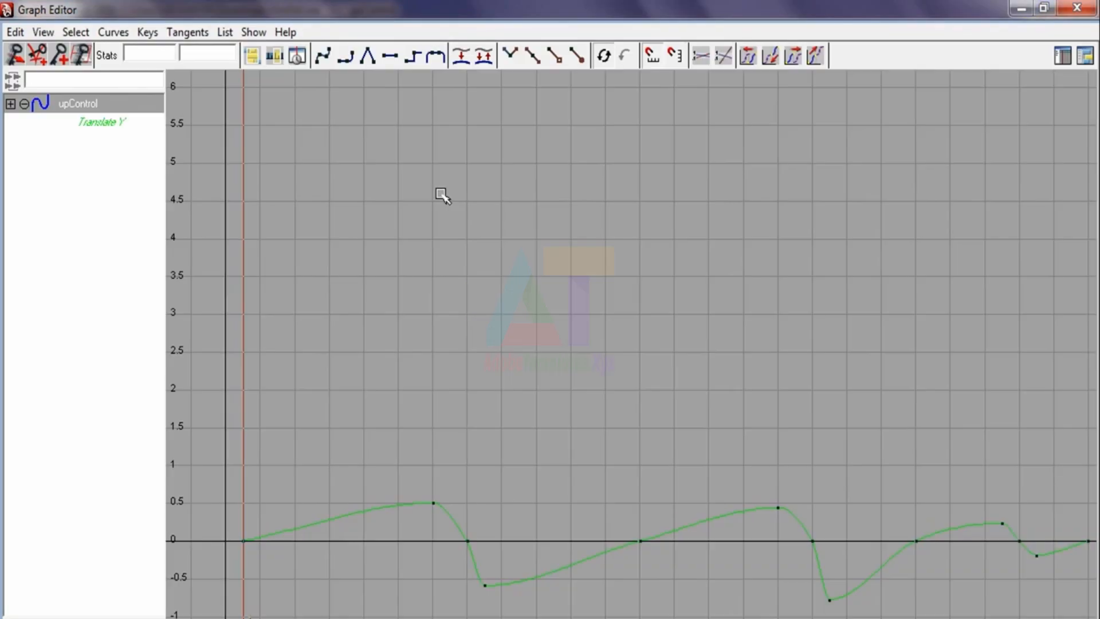
Step: Isolate upControl's Translate Y curve and examine the tangents of its peak and trough keys
left_click(101, 125)
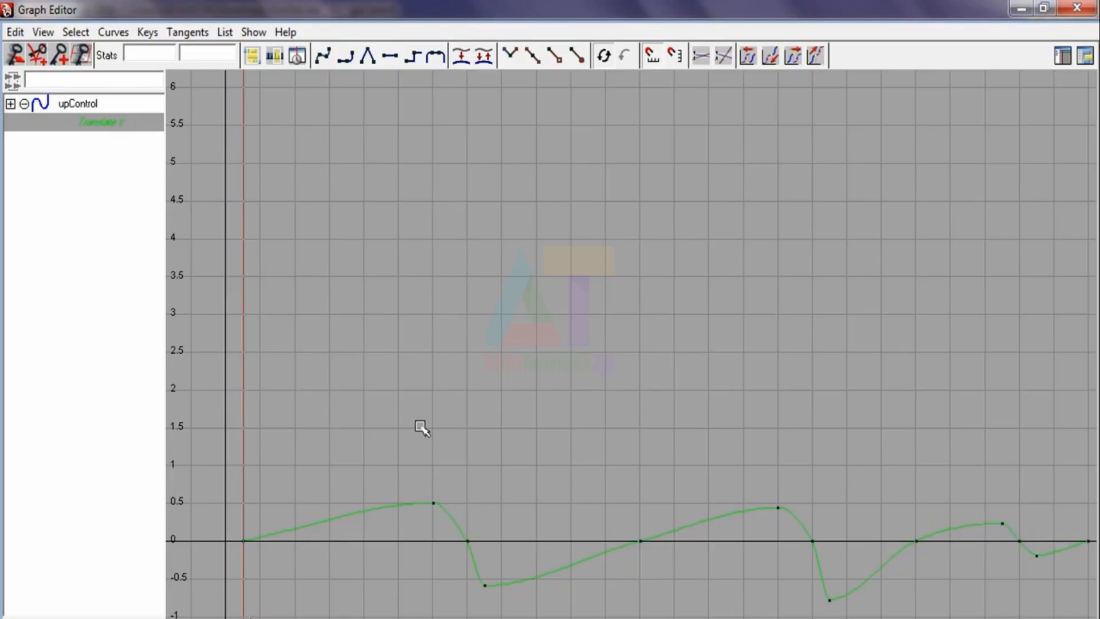
key("a")
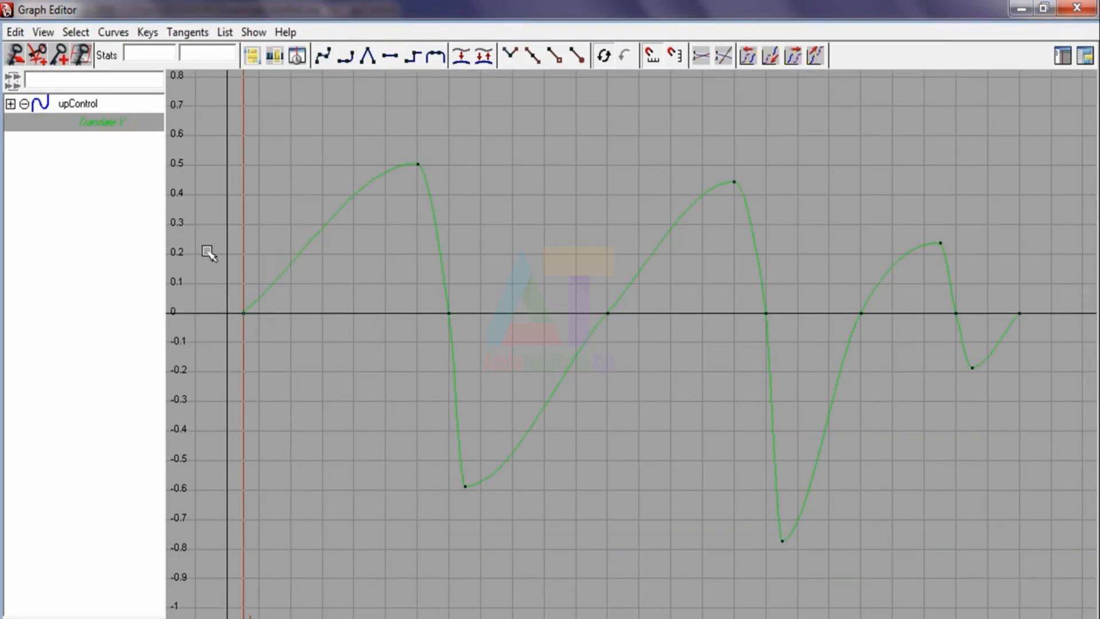
left_click_drag(358, 150, 481, 264)
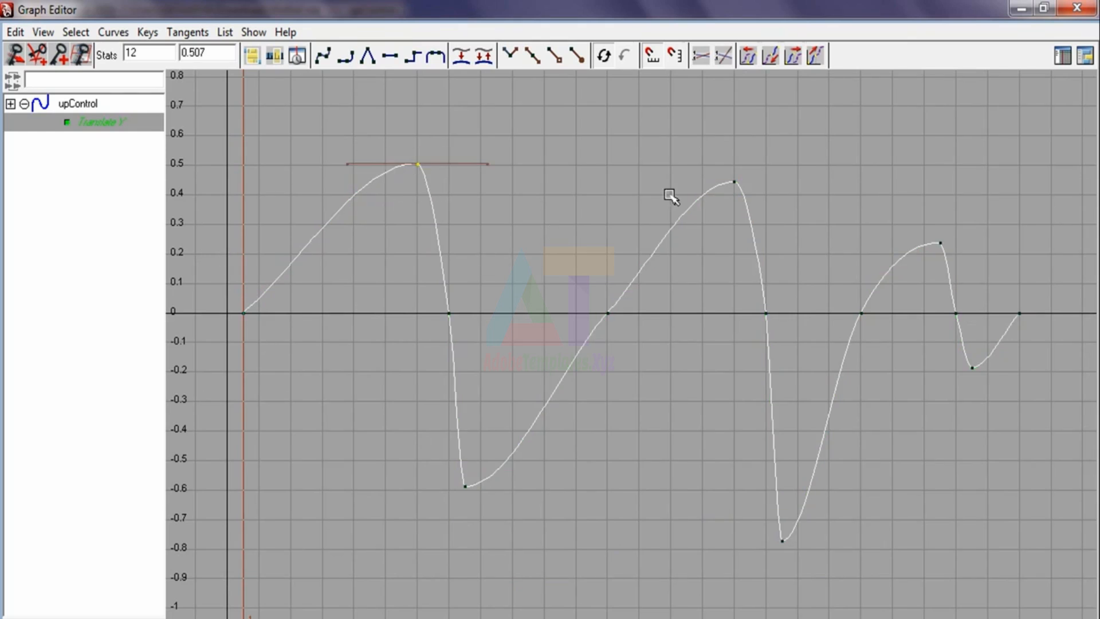
left_click_drag(673, 143, 756, 222)
left_click_drag(915, 229, 967, 292)
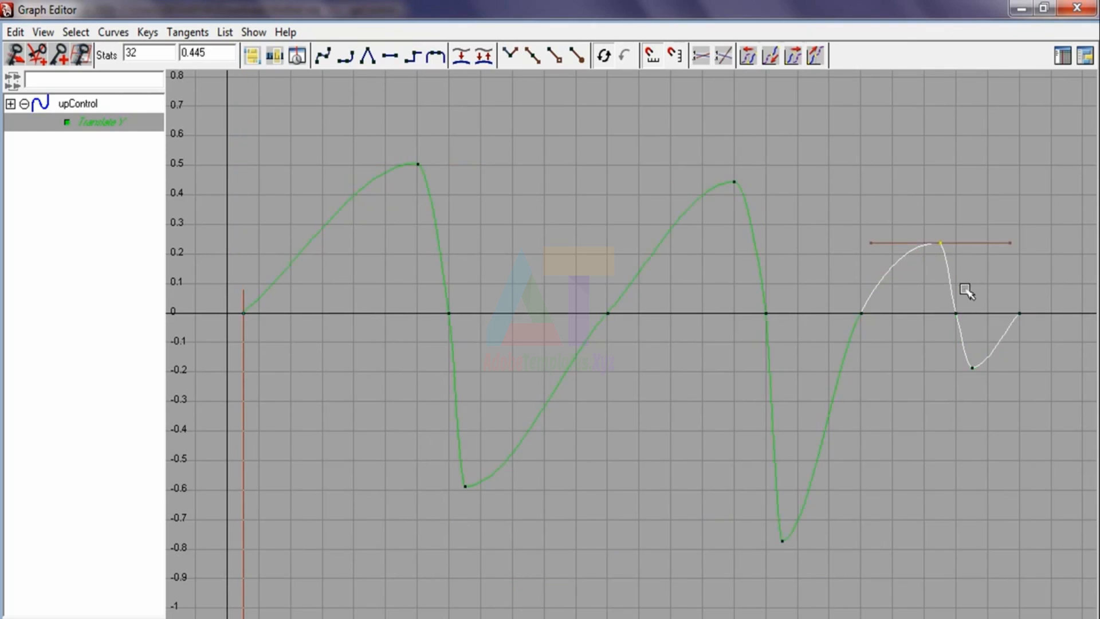
left_click_drag(1005, 342, 970, 374)
left_click_drag(766, 525, 809, 565)
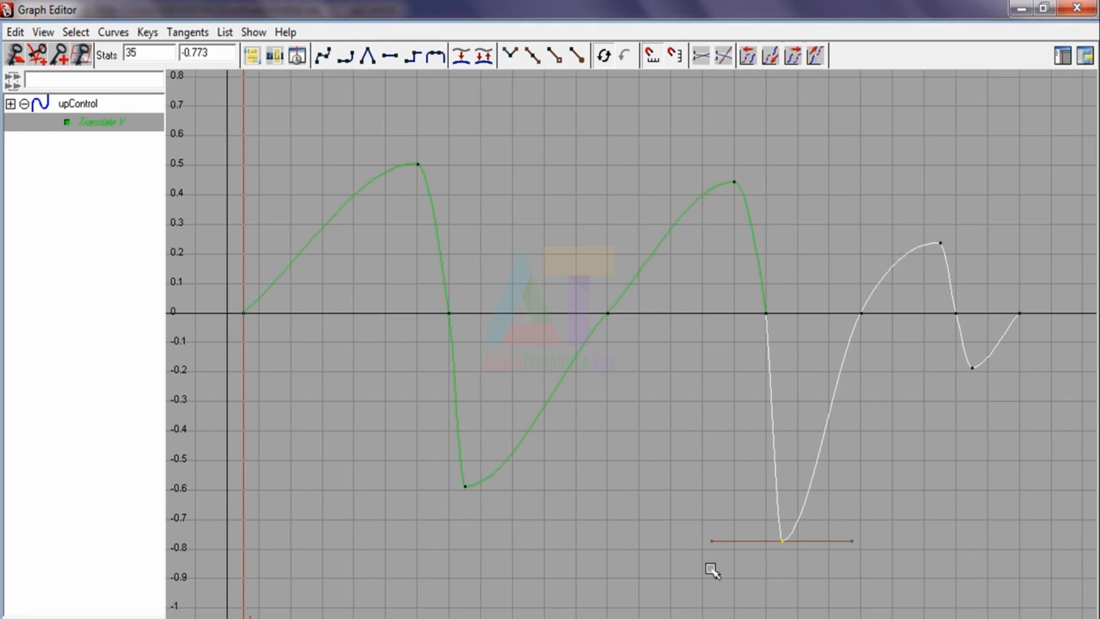
left_click_drag(429, 454, 504, 522)
left_click(400, 326)
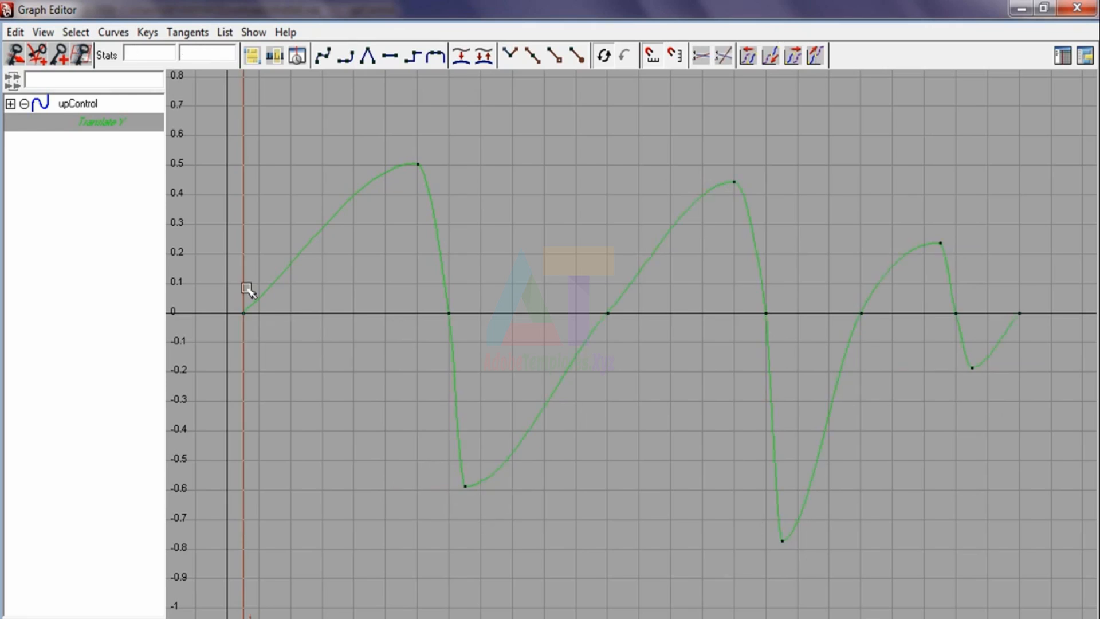
Step: Flatten the tangents of the Translate Y curve's first key at frame 1 and last key at frame 50
left_click_drag(247, 289, 277, 358)
left_click(391, 55)
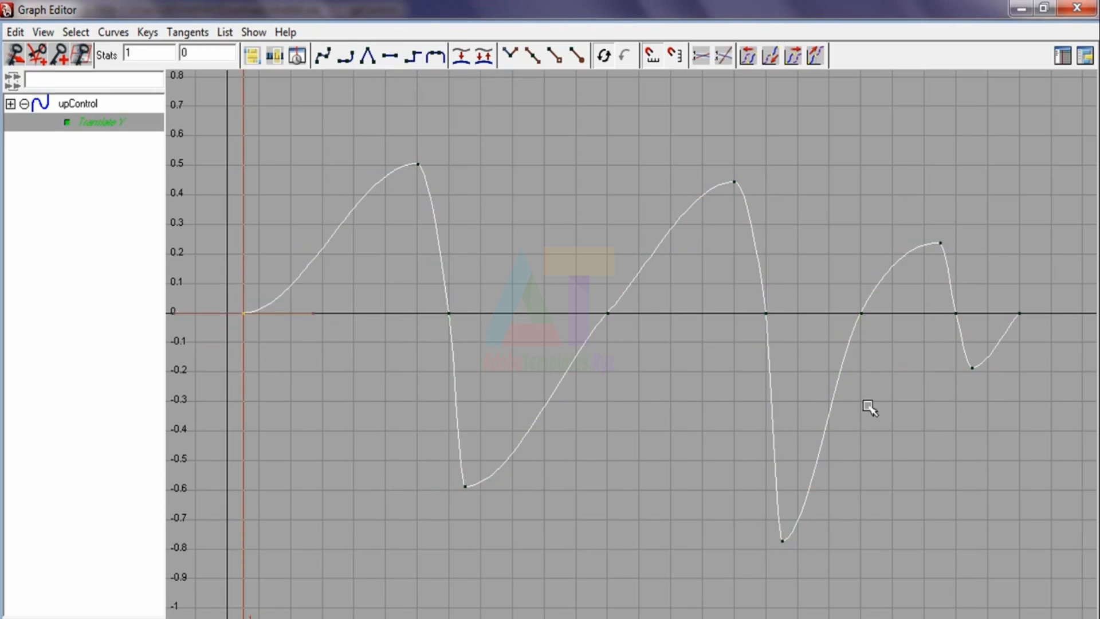
left_click_drag(996, 292, 1034, 345)
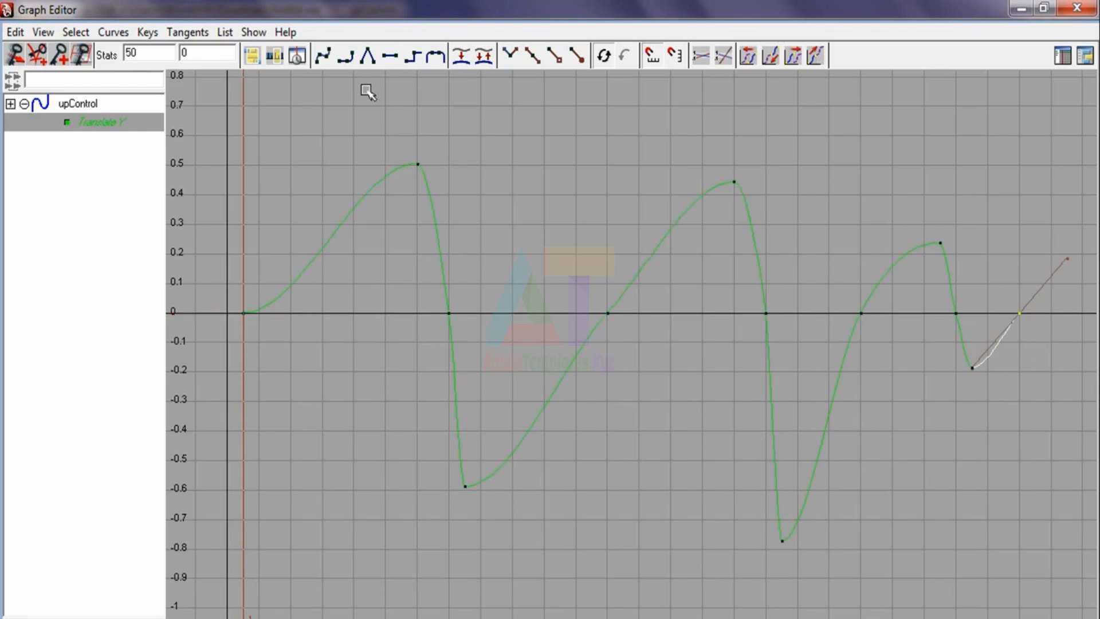
left_click(391, 56)
left_click(692, 425)
Step: Steepen the tangents of the Translate Y curve's zero-value keys at frames 14 and 24 slightly
left_click_drag(432, 298, 477, 407)
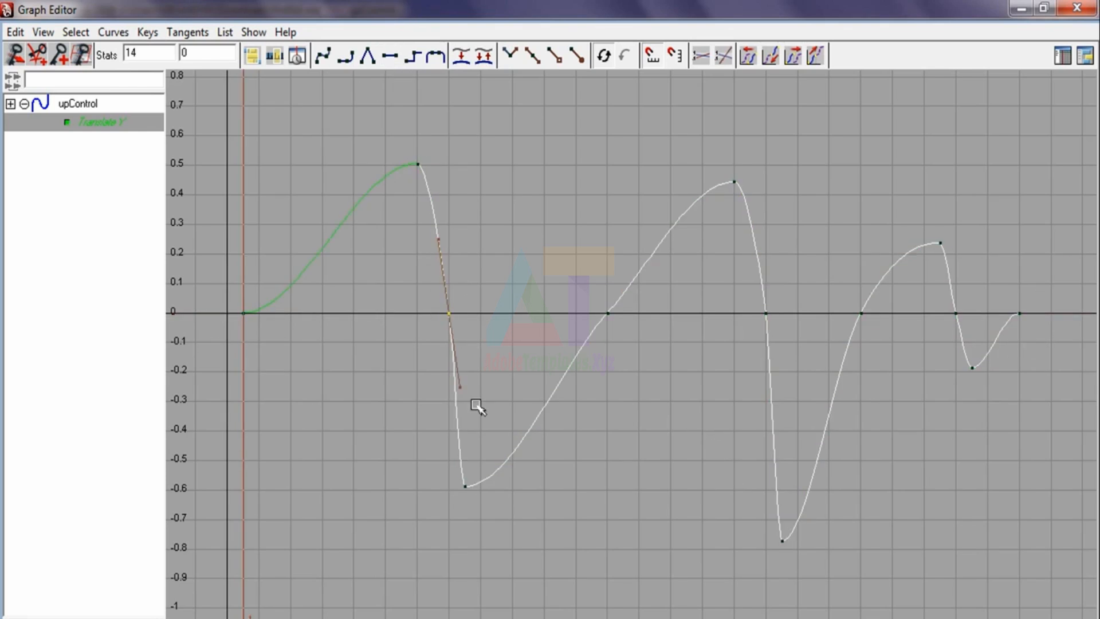
left_click_drag(446, 360, 466, 397)
middle_click_drag(466, 397, 460, 395)
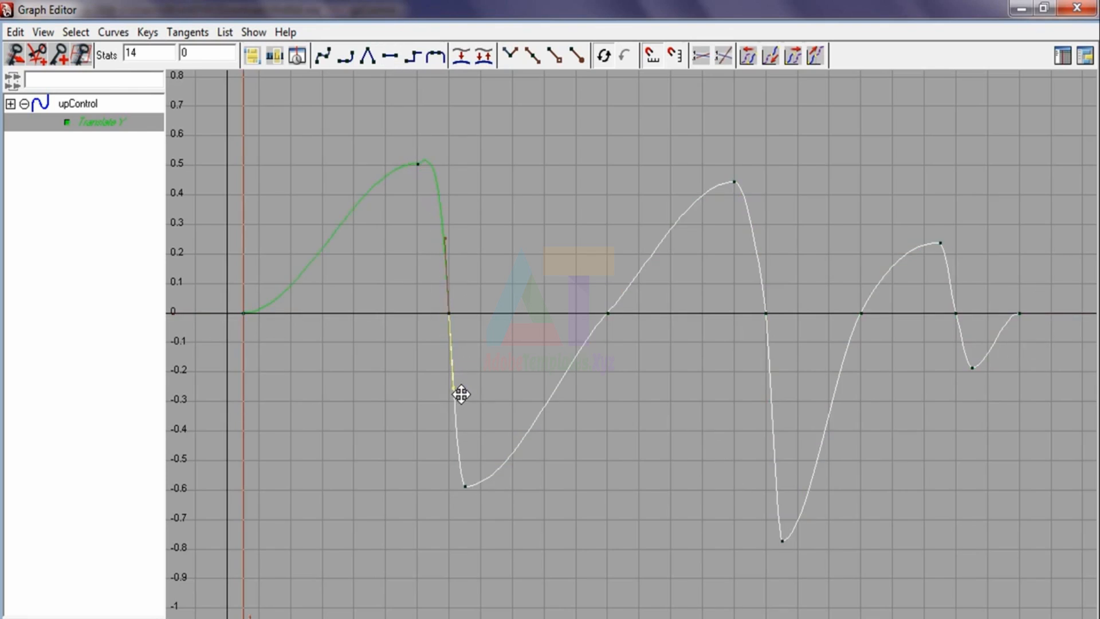
left_click_drag(589, 270, 633, 339)
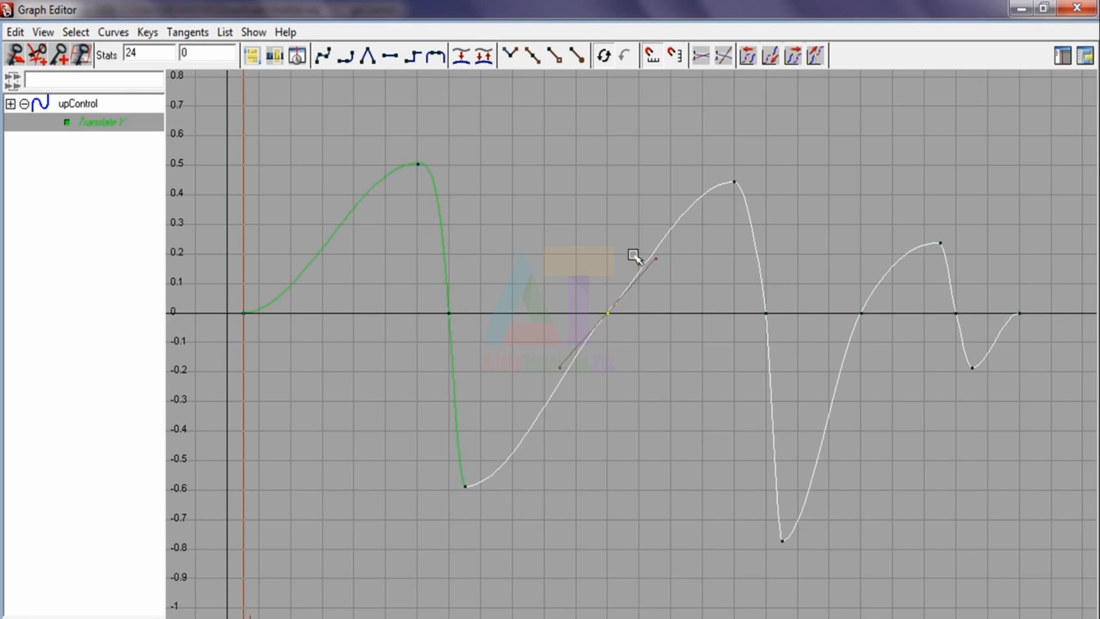
left_click_drag(633, 253, 666, 263)
middle_click_drag(669, 266, 660, 258)
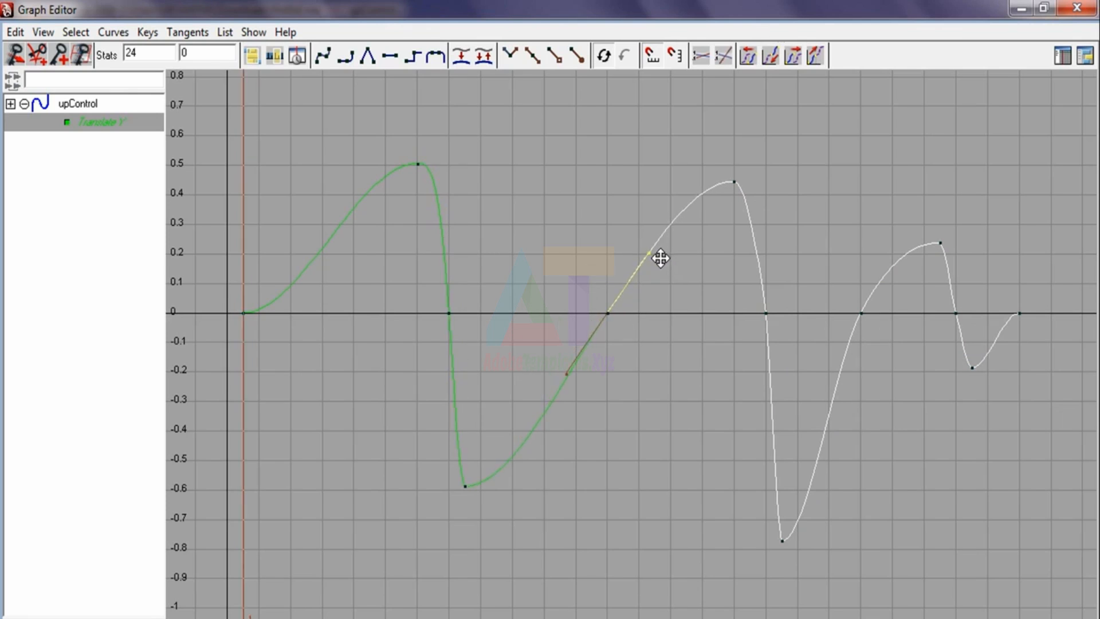
left_click(813, 371)
Step: Check the tangent of the zero-value key at frame 40 and slightly steepen the one at frame 46
left_click_drag(842, 289, 876, 337)
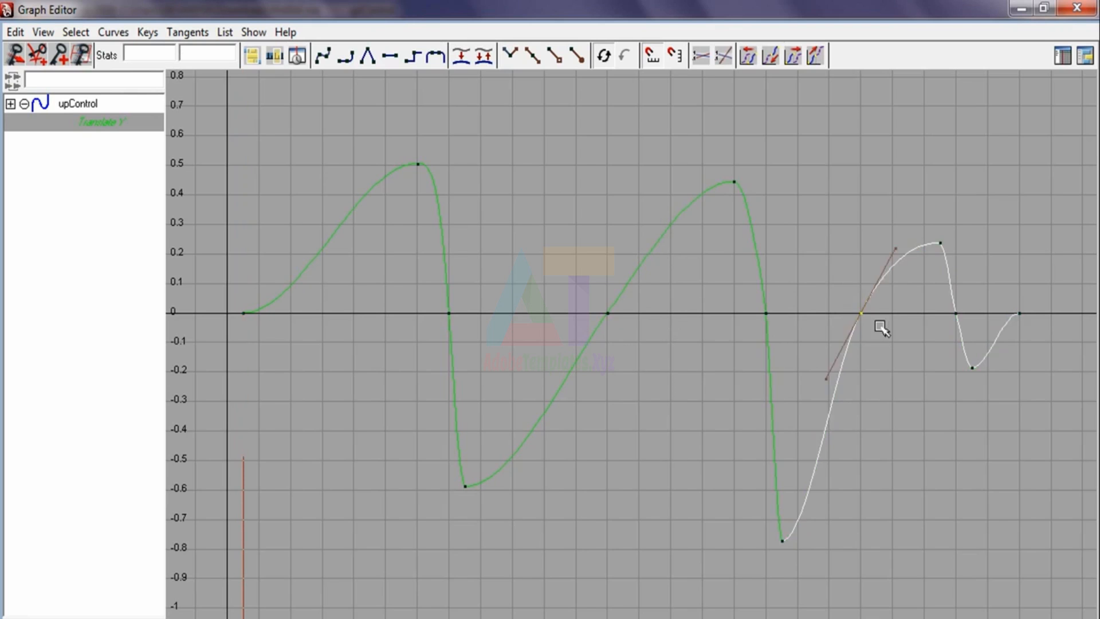
left_click(920, 371)
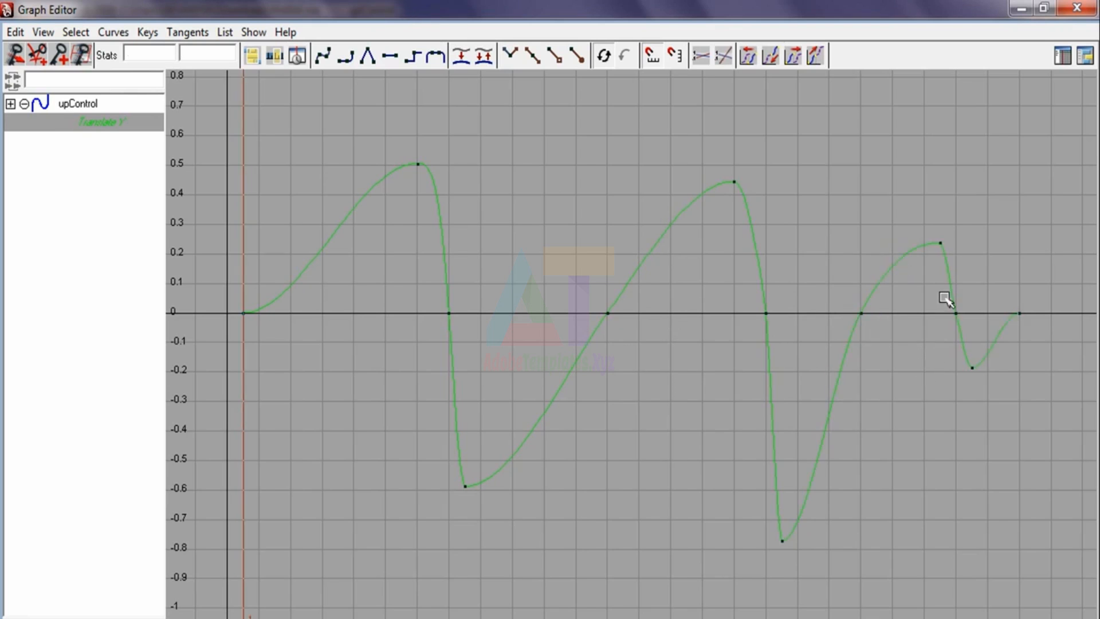
left_click_drag(944, 298, 966, 330)
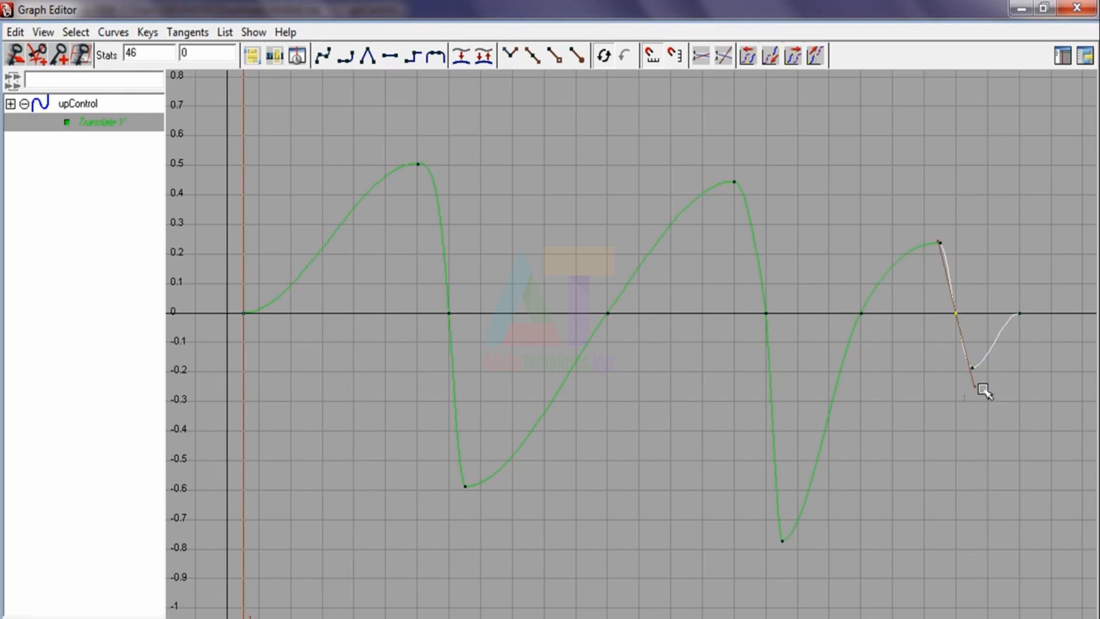
left_click_drag(988, 385, 985, 391)
middle_click_drag(981, 389, 977, 391)
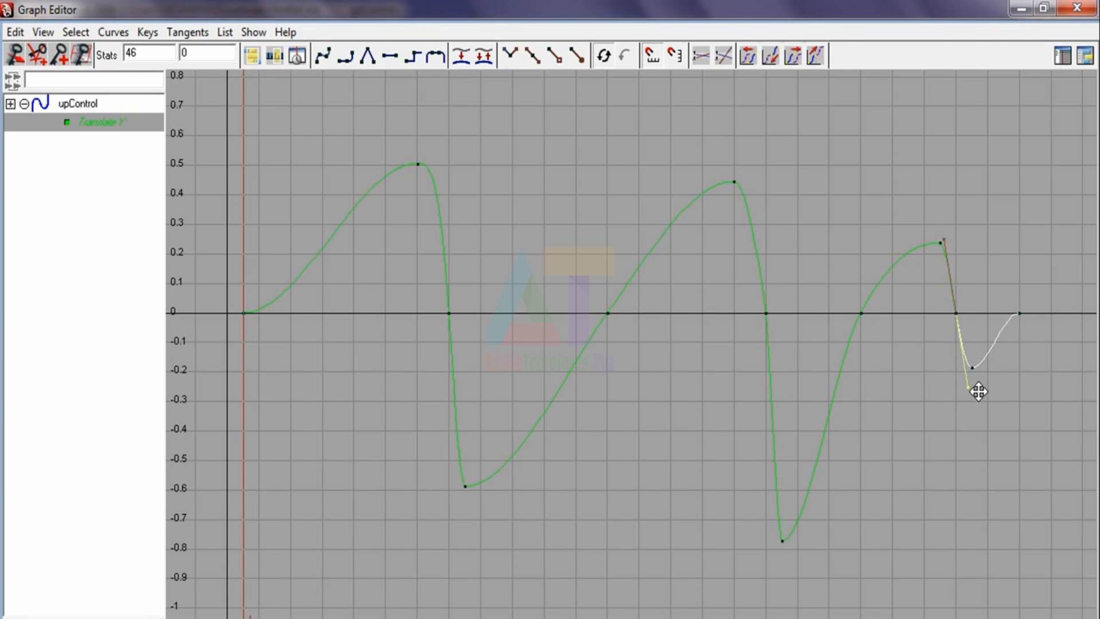
Step: Delete the Translate Y curve's zero-value keys between the peaks and troughs, at frames 14, 24, 34, 40 and 46
key("q")
left_click(857, 506)
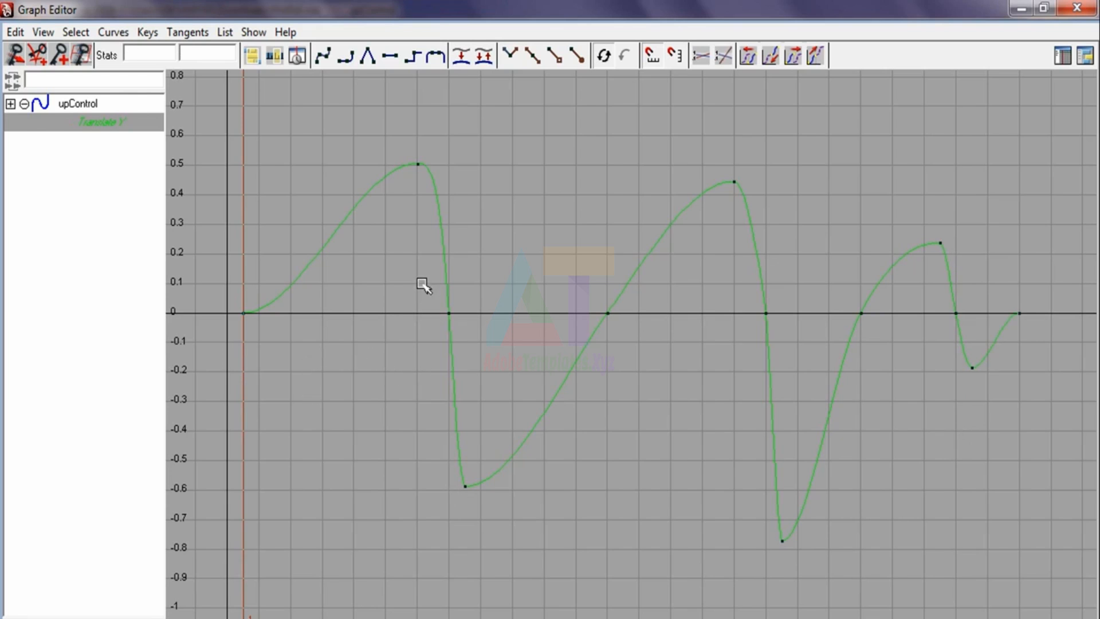
left_click_drag(730, 350, 980, 335)
key("Delete")
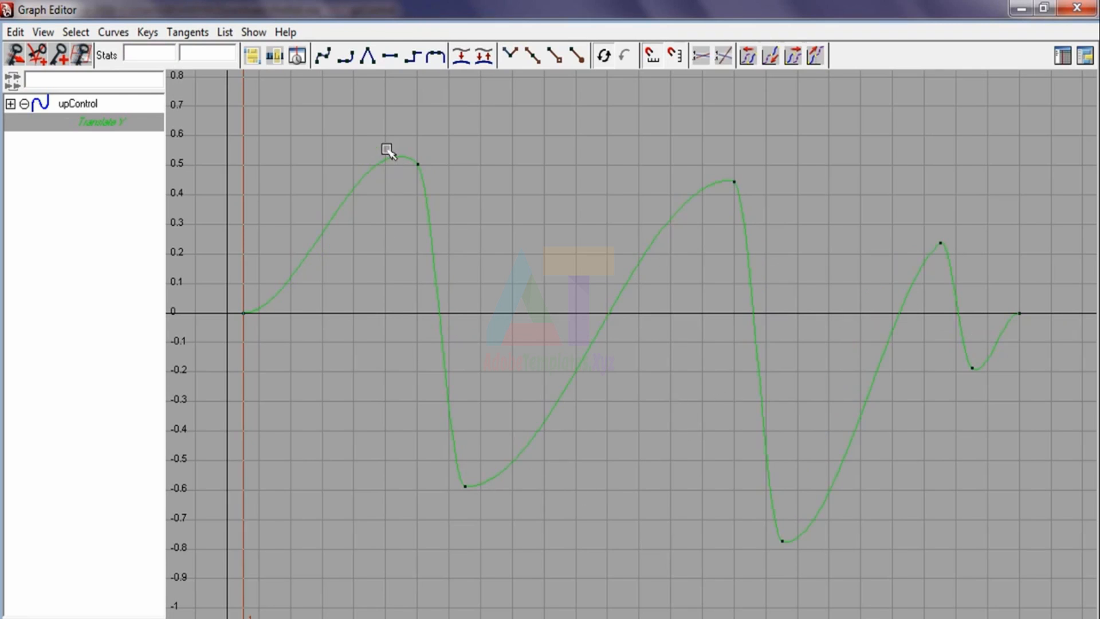
Step: Flatten the tangents of the Translate Y curve's three peak keys at frames 12, 32 and 45
left_click_drag(385, 150, 459, 187)
left_click(393, 56)
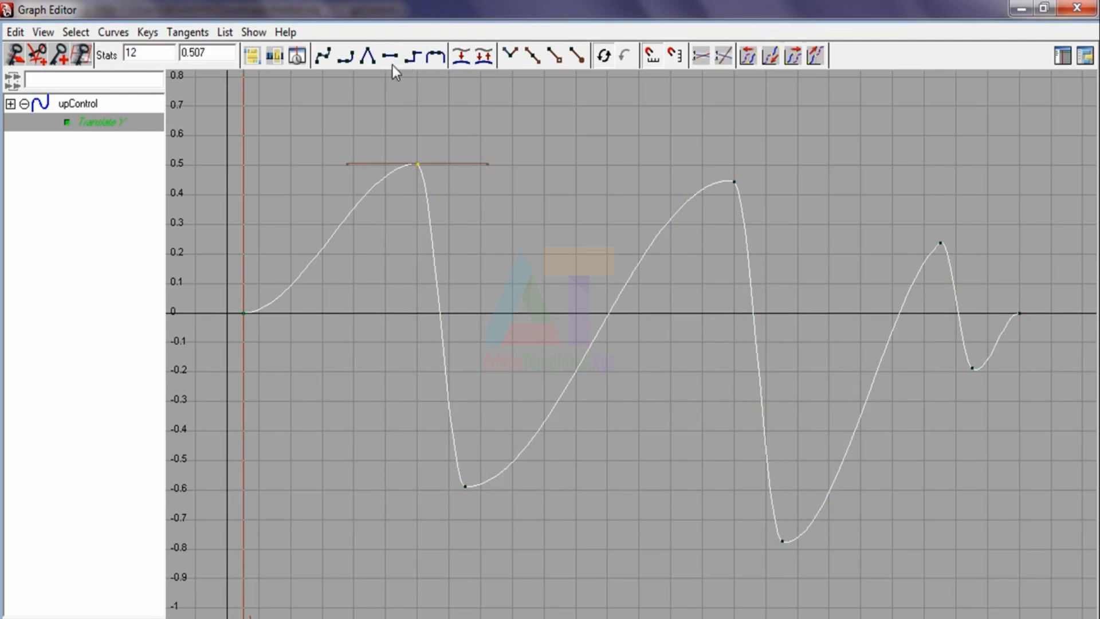
left_click(527, 233)
left_click_drag(721, 154, 764, 208)
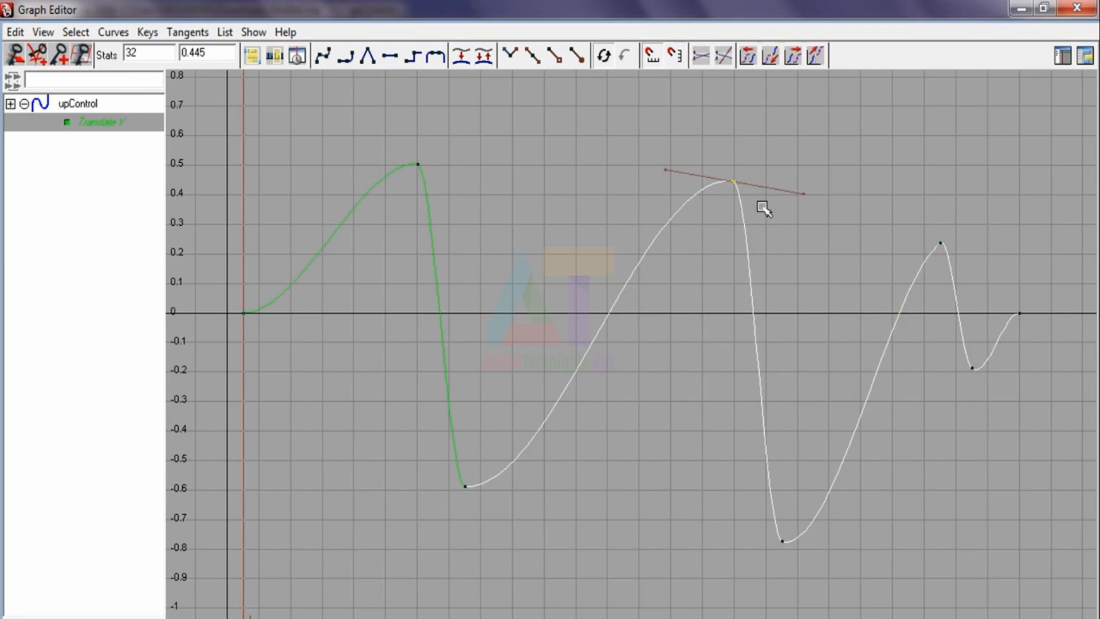
left_click(913, 307)
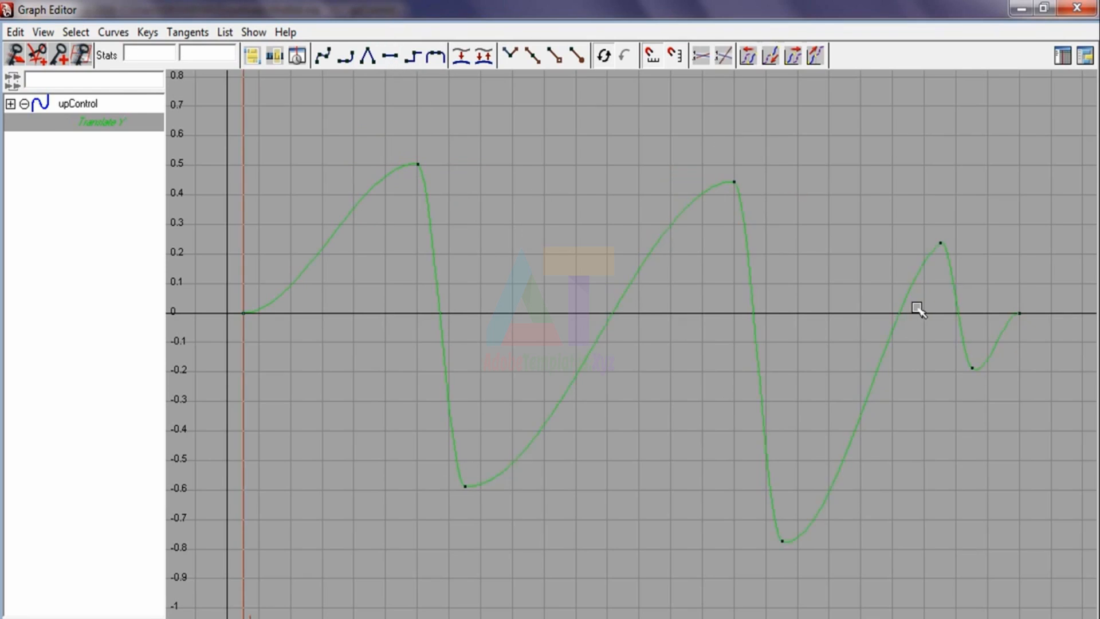
left_click_drag(925, 216, 973, 279)
left_click(395, 57)
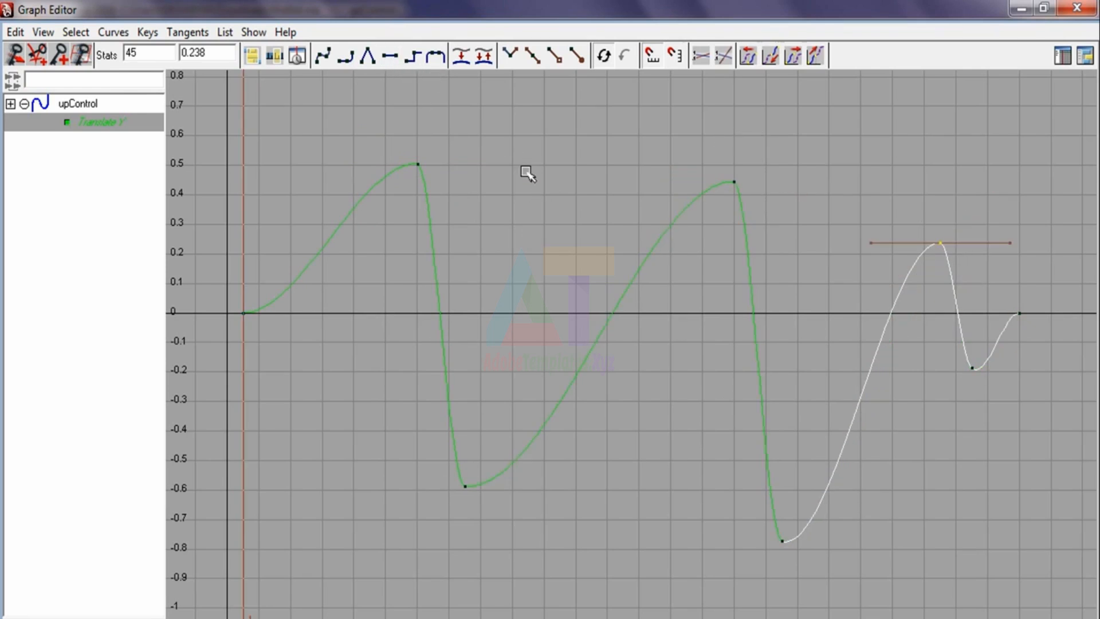
left_click(520, 171)
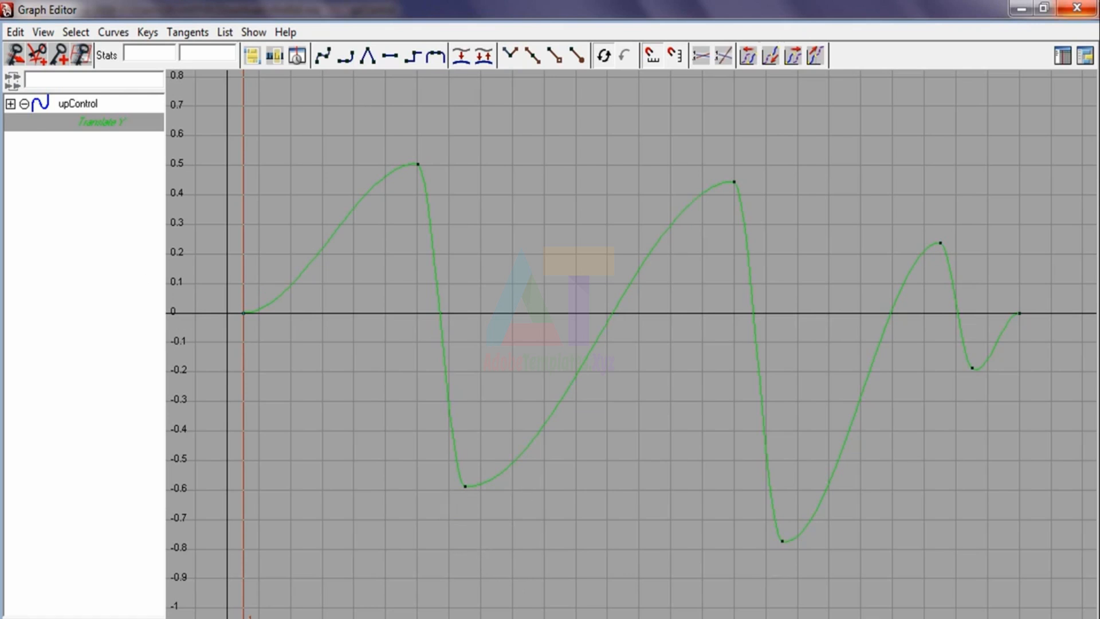
Step: Restore and minimize the Graph Editor, deselect the control, play the bounce to review the squash and stretch, and stop playback
left_click(1043, 9)
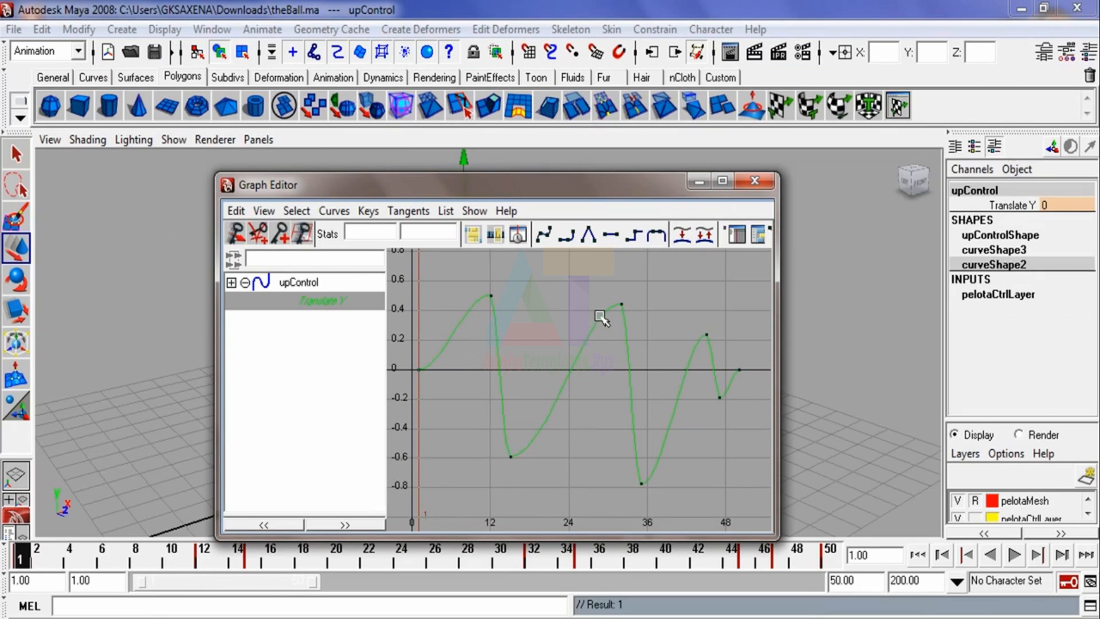
left_click(699, 181)
left_click(706, 504)
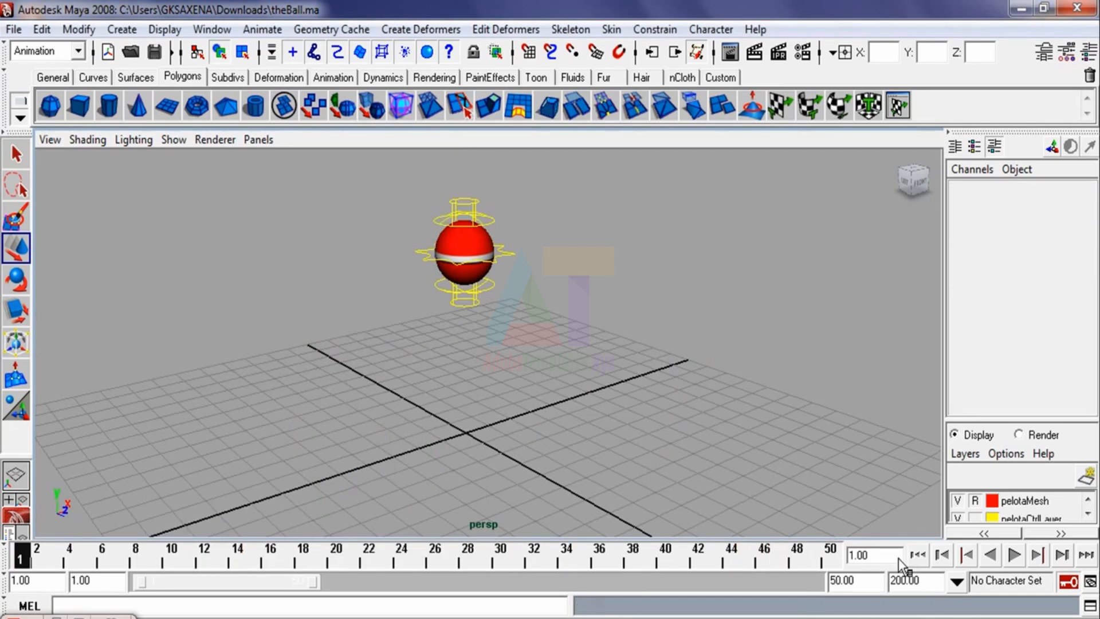
left_click(1013, 555)
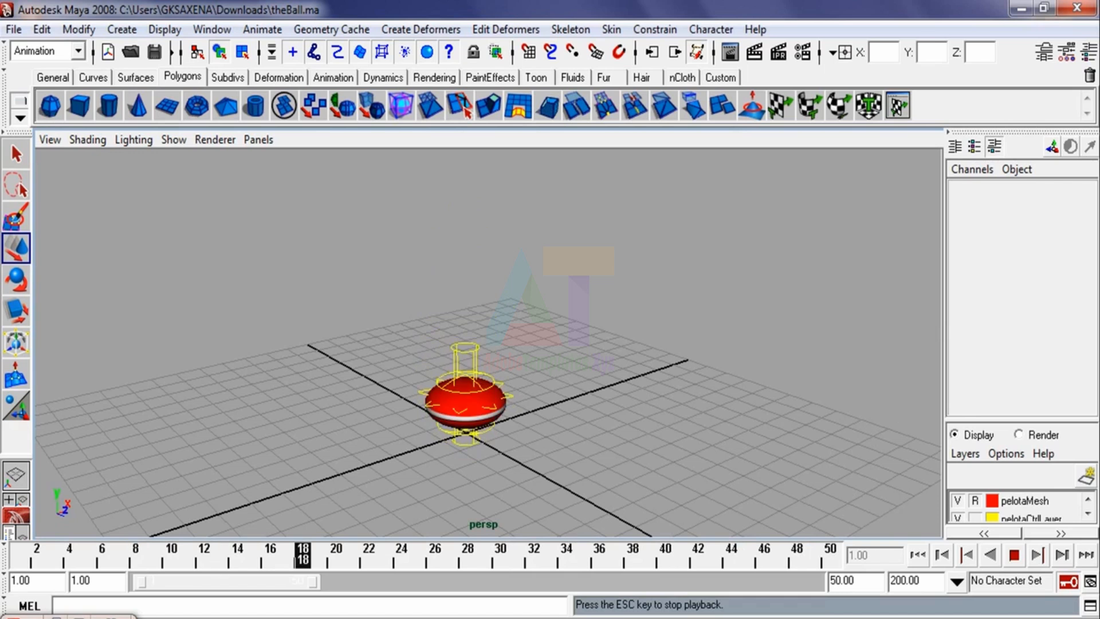
left_click(1014, 554)
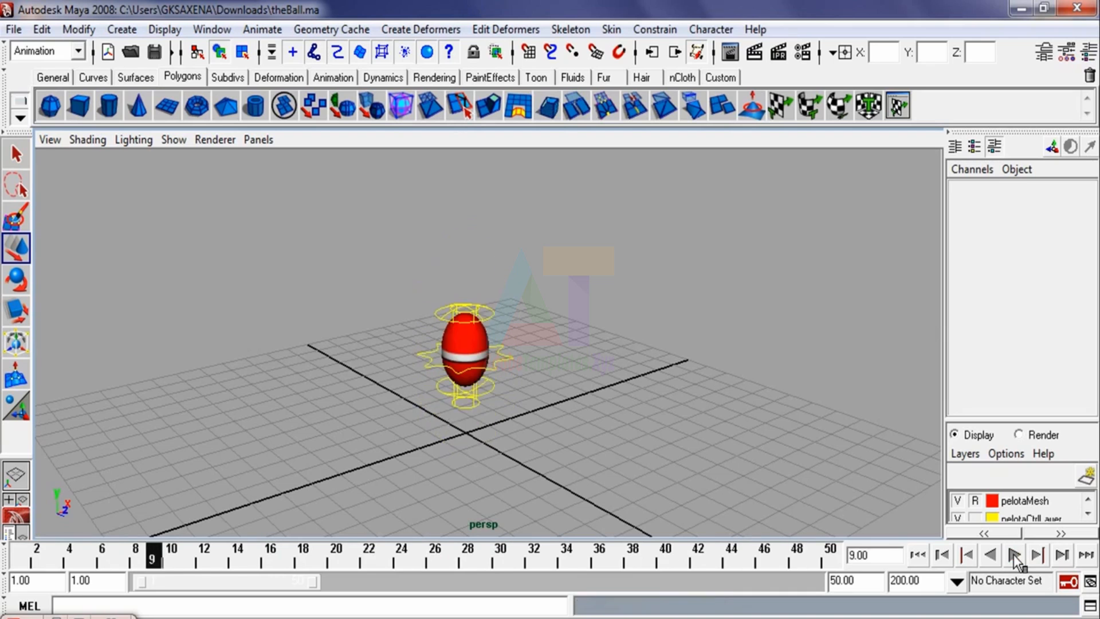
Step: Select masterControl, return to frame 1 and break the connections on its Translate X channel
left_click(507, 376)
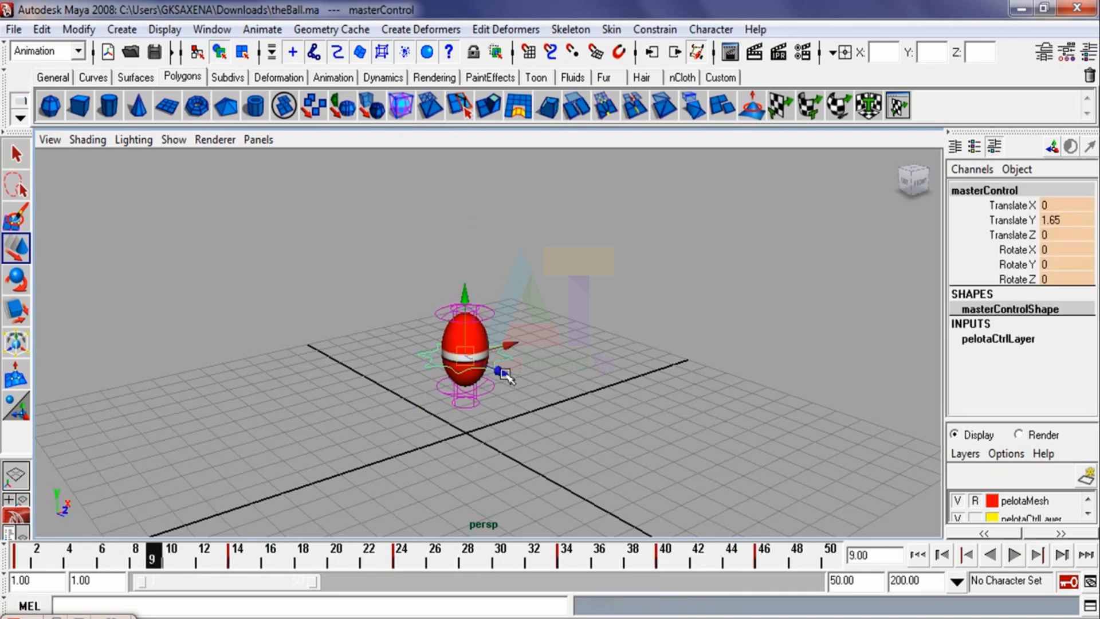
left_click(20, 555)
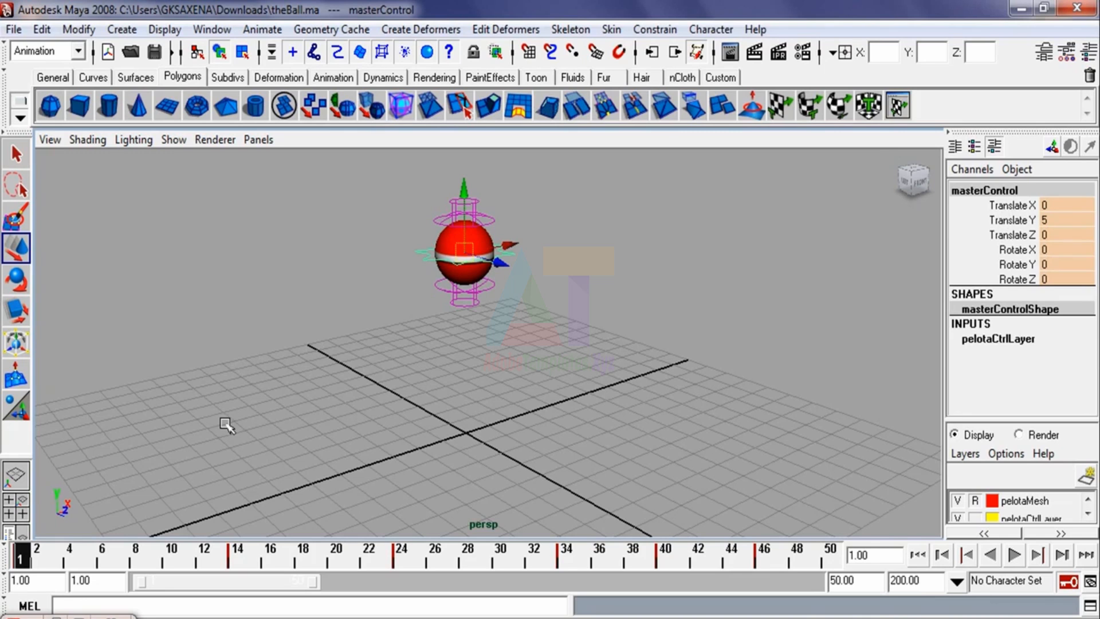
left_click_drag(152, 367, 210, 363, "alt")
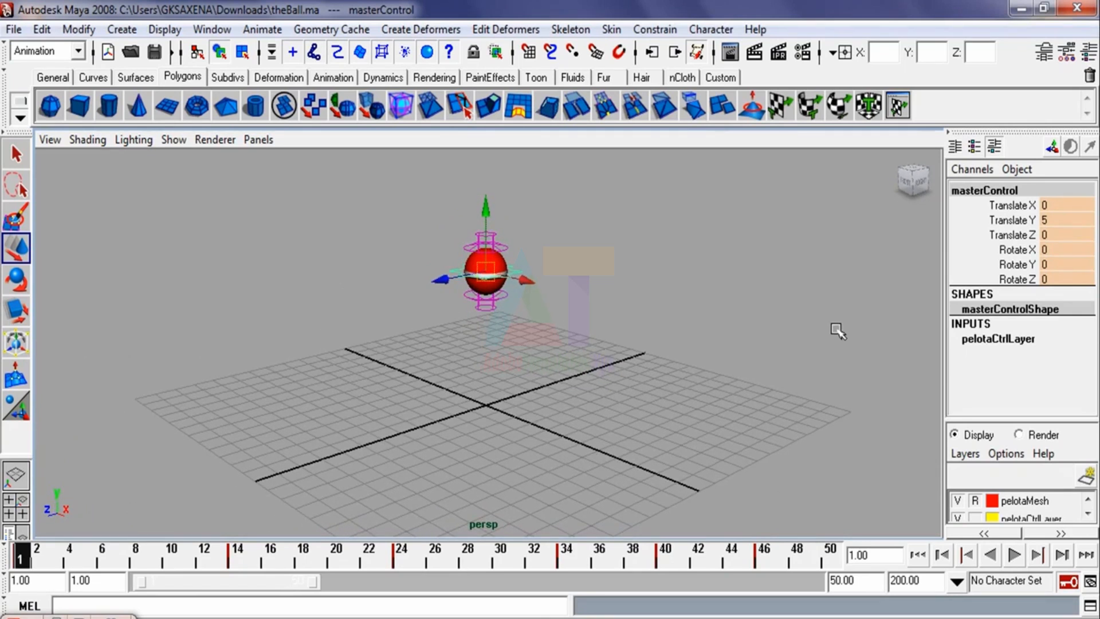
left_click(1012, 211)
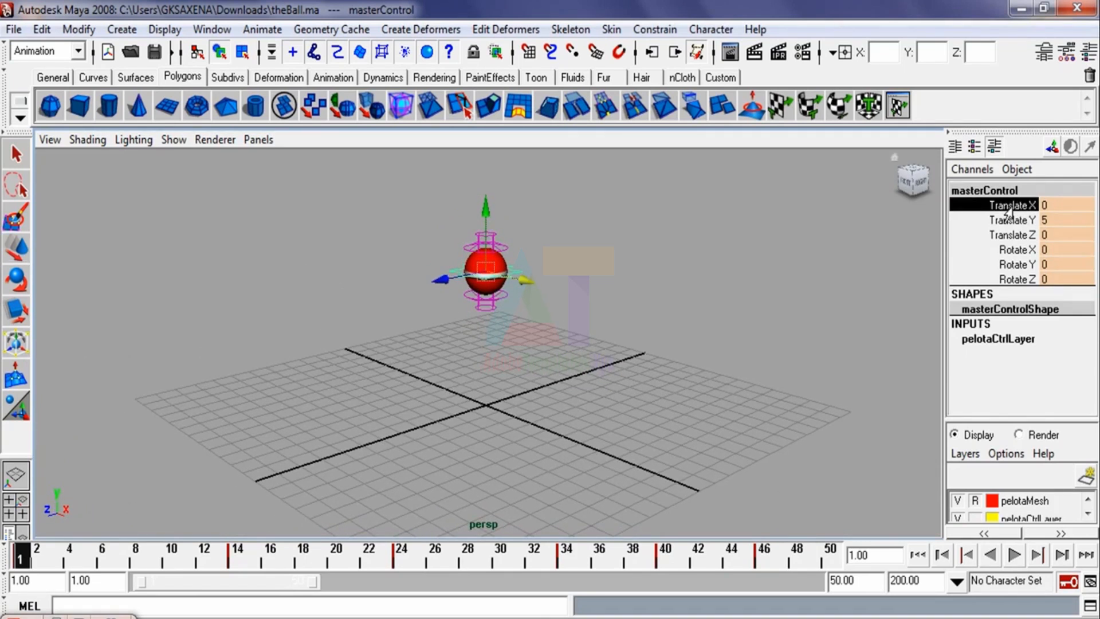
right_click(1013, 211)
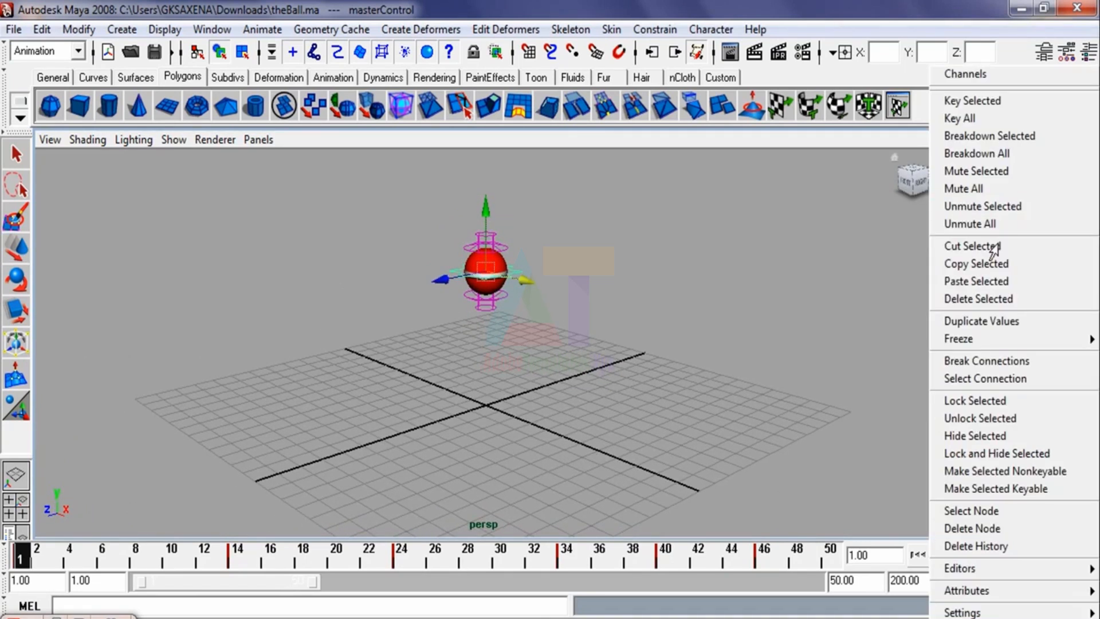
left_click(981, 362)
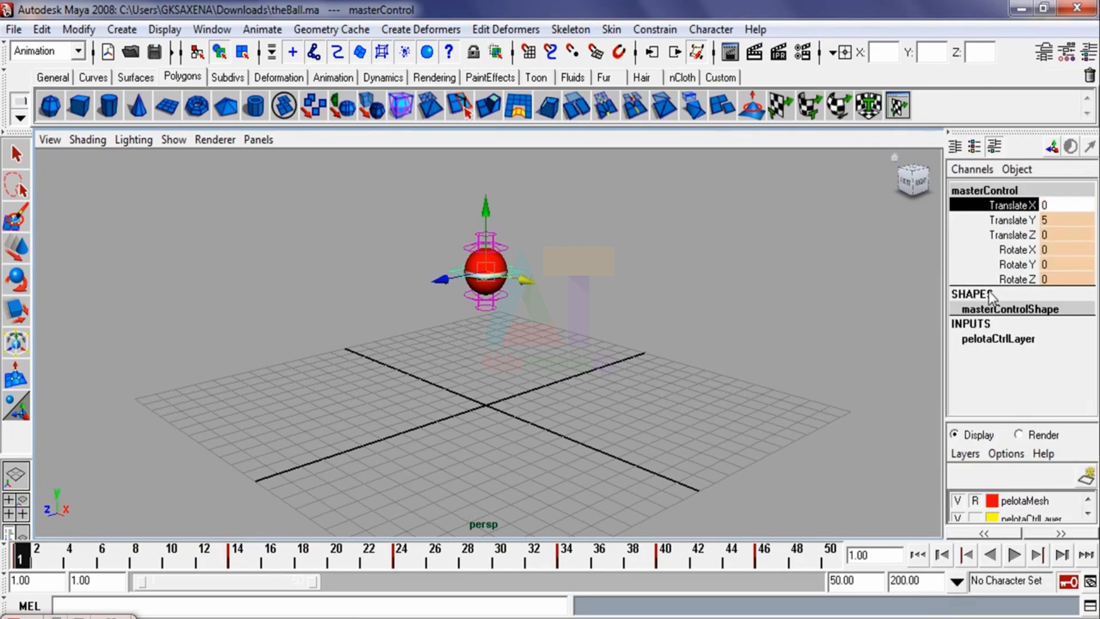
Step: Break the connections on masterControl's Translate Z, Rotate X, Rotate Y and Rotate Z channels
left_click_drag(1008, 236, 1009, 291)
right_click(1007, 267)
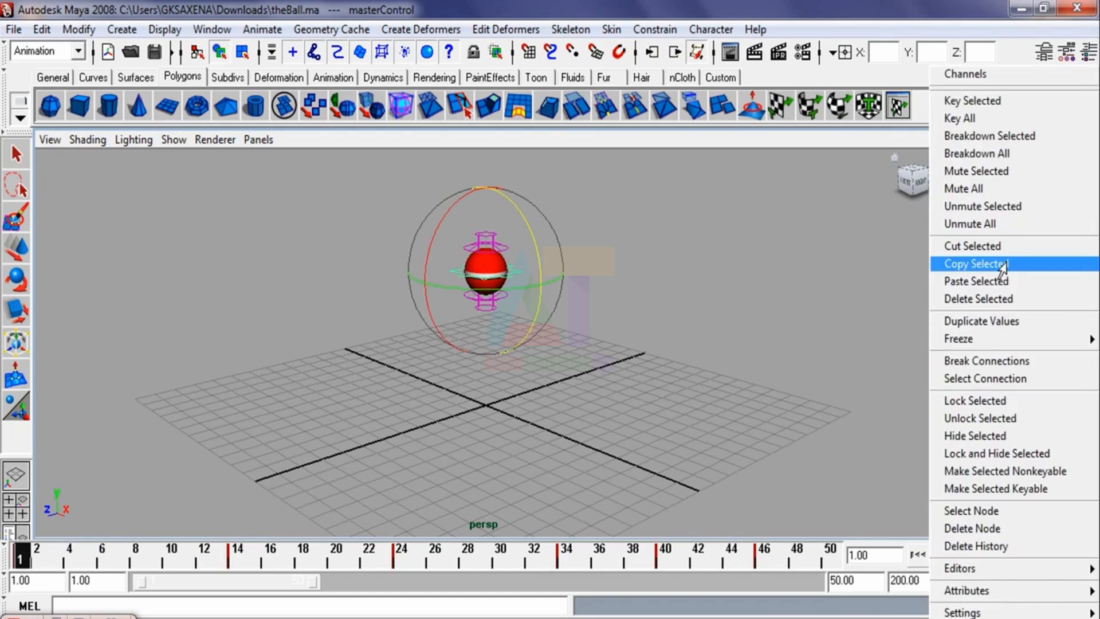
left_click(993, 361)
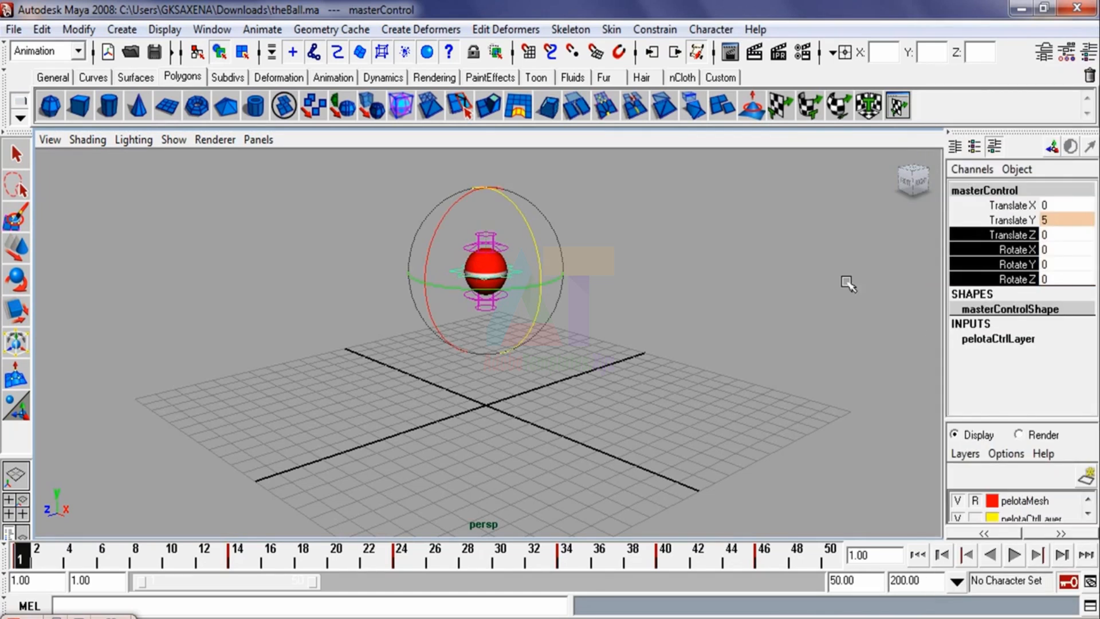
Step: Reselect masterControl, key its channels at frame 1, and move it along X to about -9.43
left_click(846, 282)
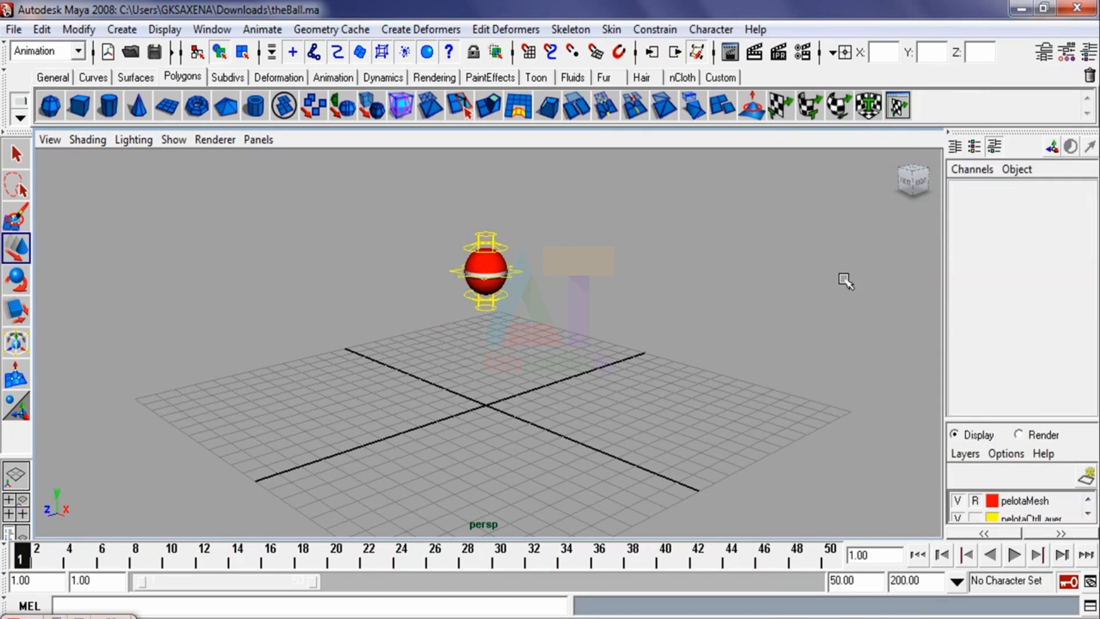
left_click(520, 271)
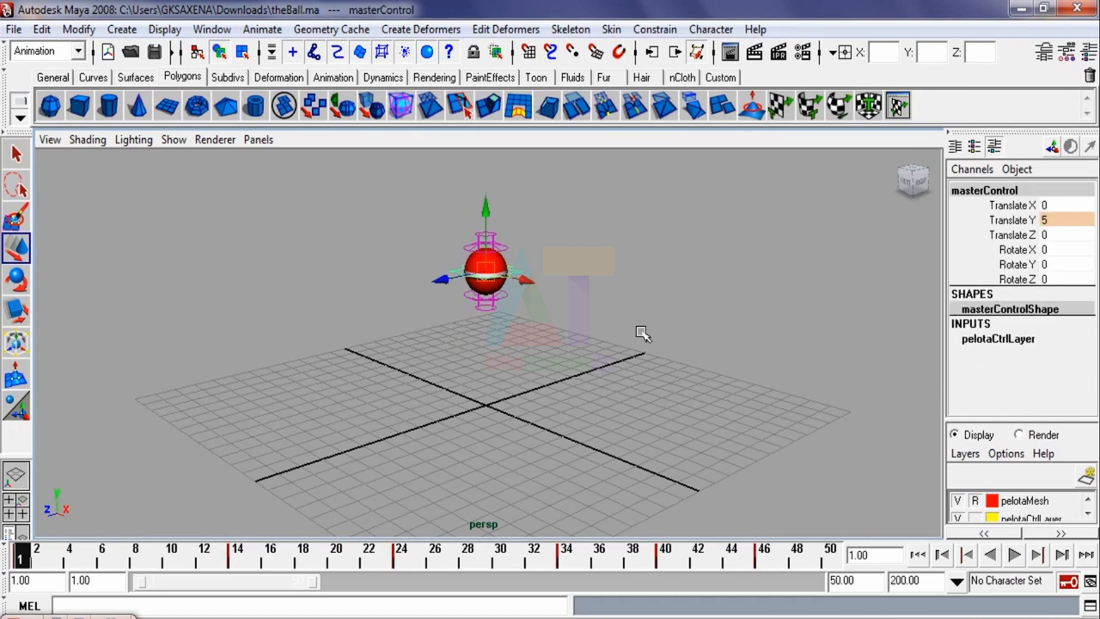
left_click(1008, 205)
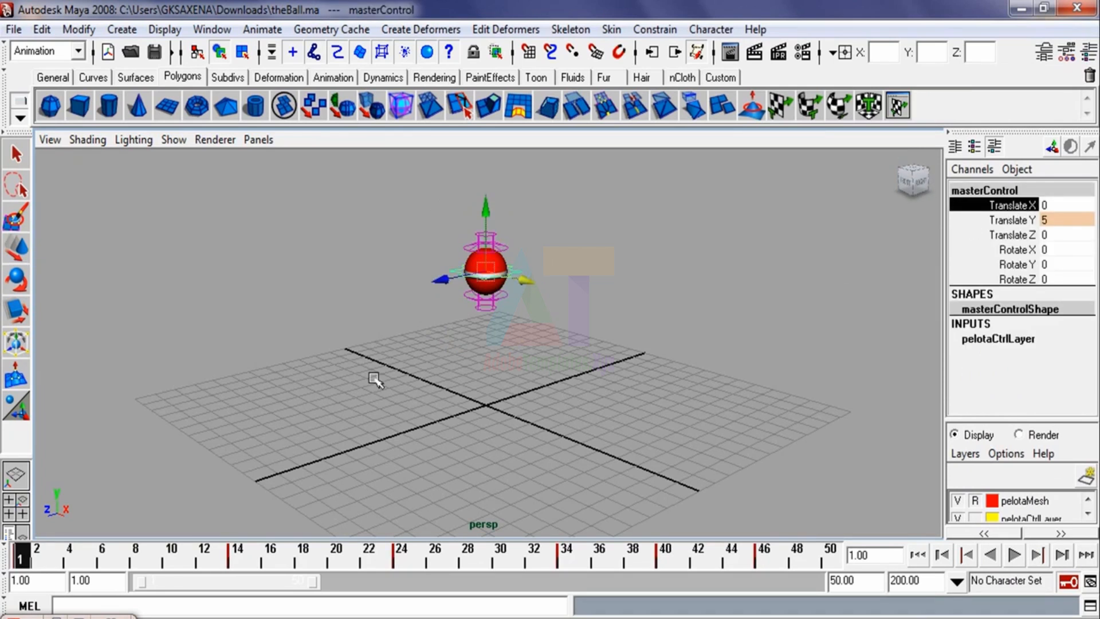
left_click_drag(465, 328, 480, 349, "alt")
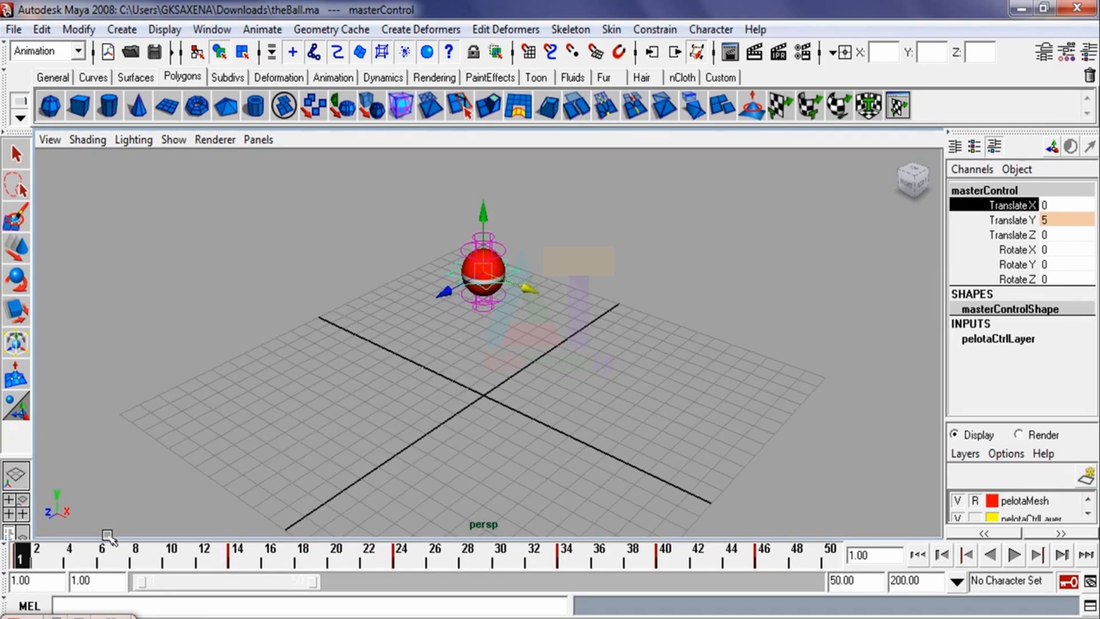
key("s")
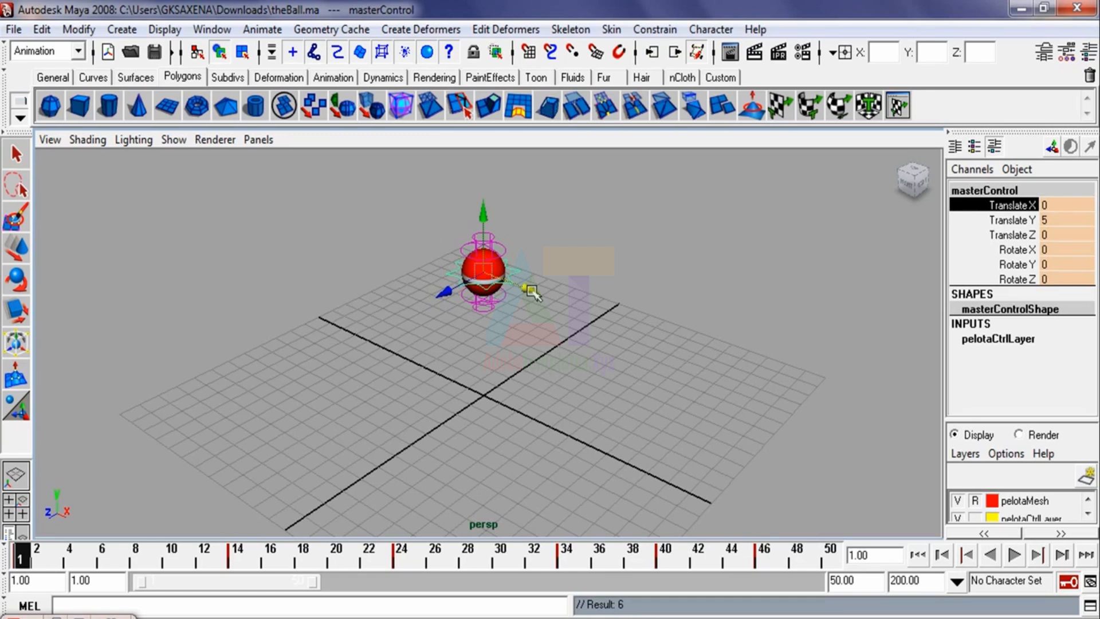
left_click_drag(531, 292, 373, 258)
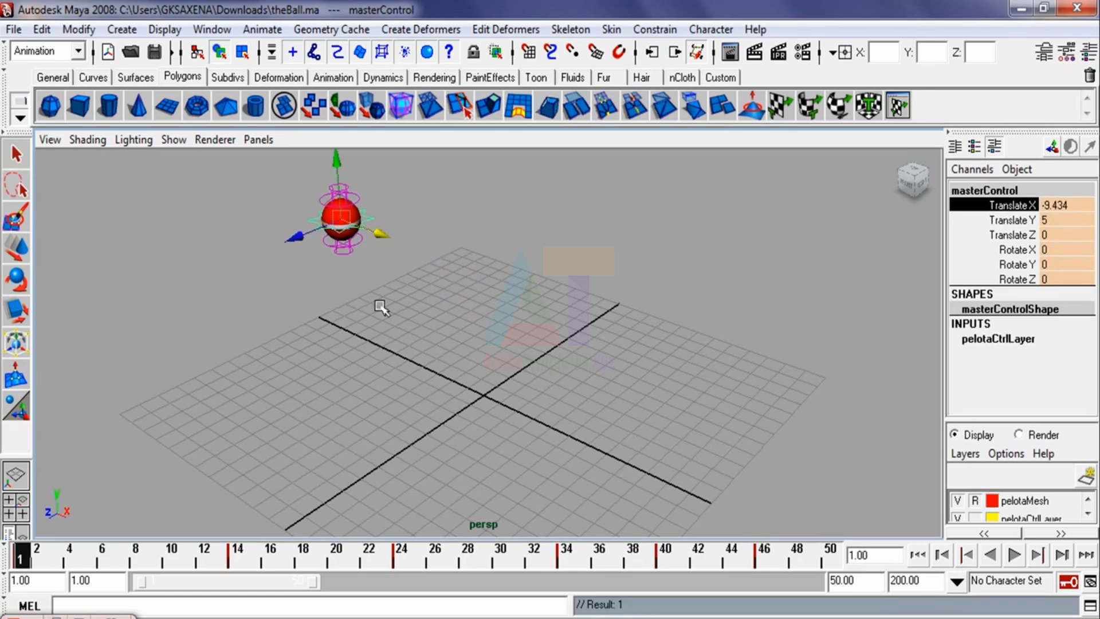
Step: Go to frame 46 and move masterControl along X to about 10.36
left_click(760, 555)
key("alt+v")
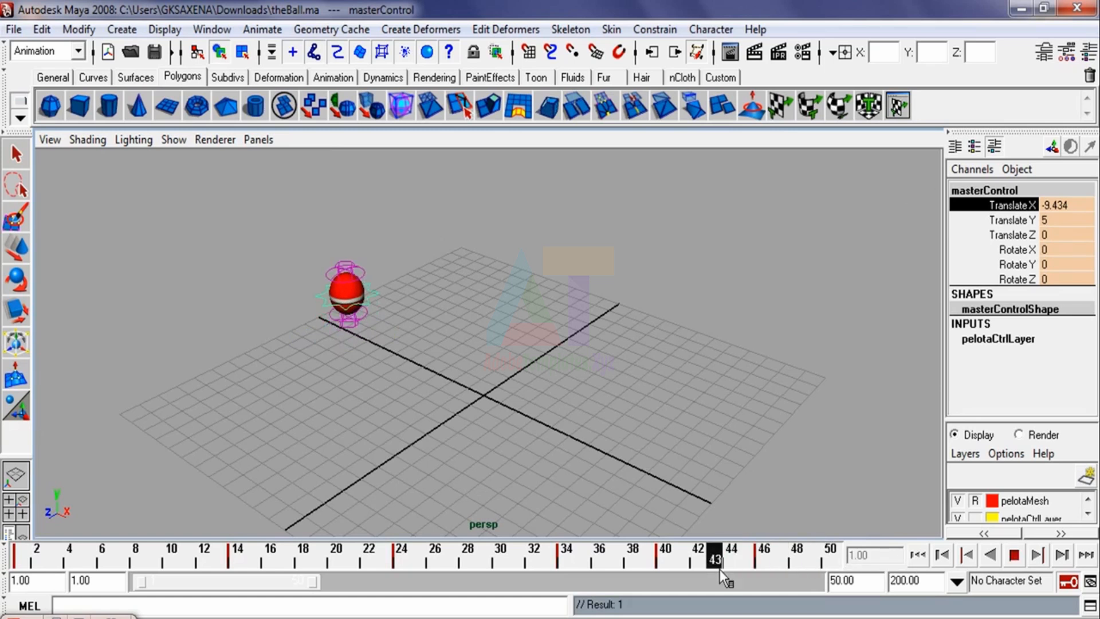
left_click(769, 563)
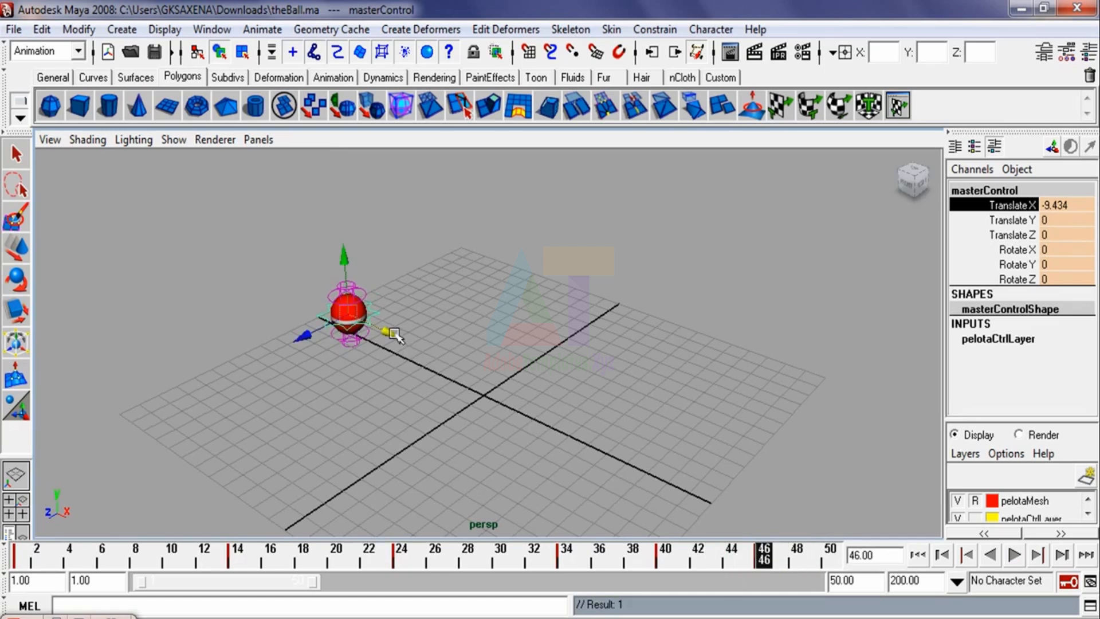
left_click_drag(394, 333, 748, 512)
Step: Play the travelling bounce from frame 1 to review it, and stop playback
left_click(919, 555)
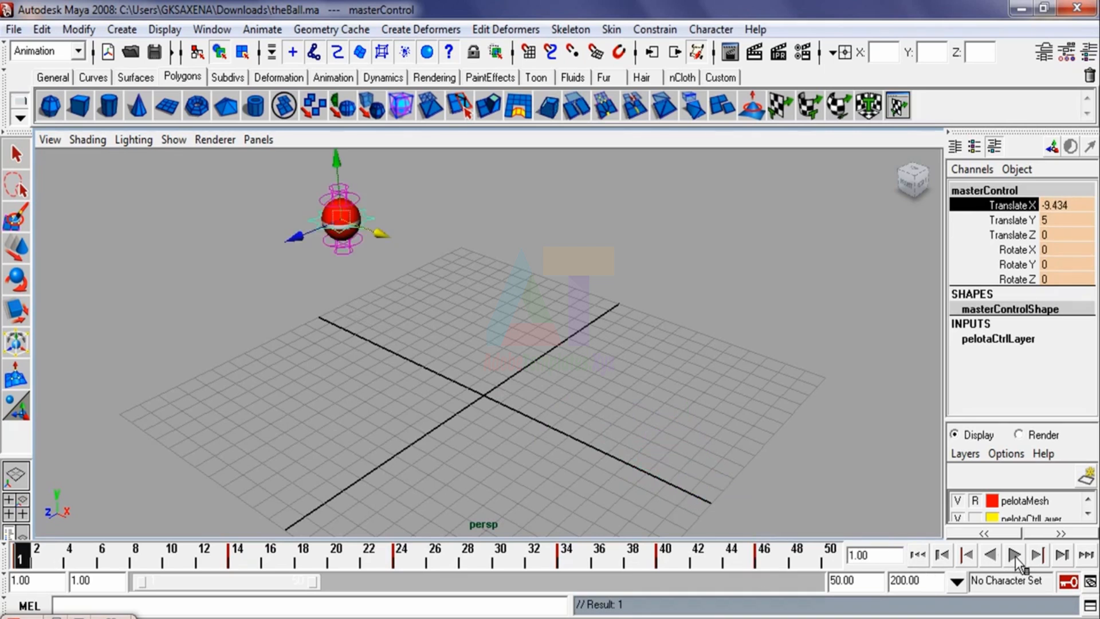
left_click(1015, 555)
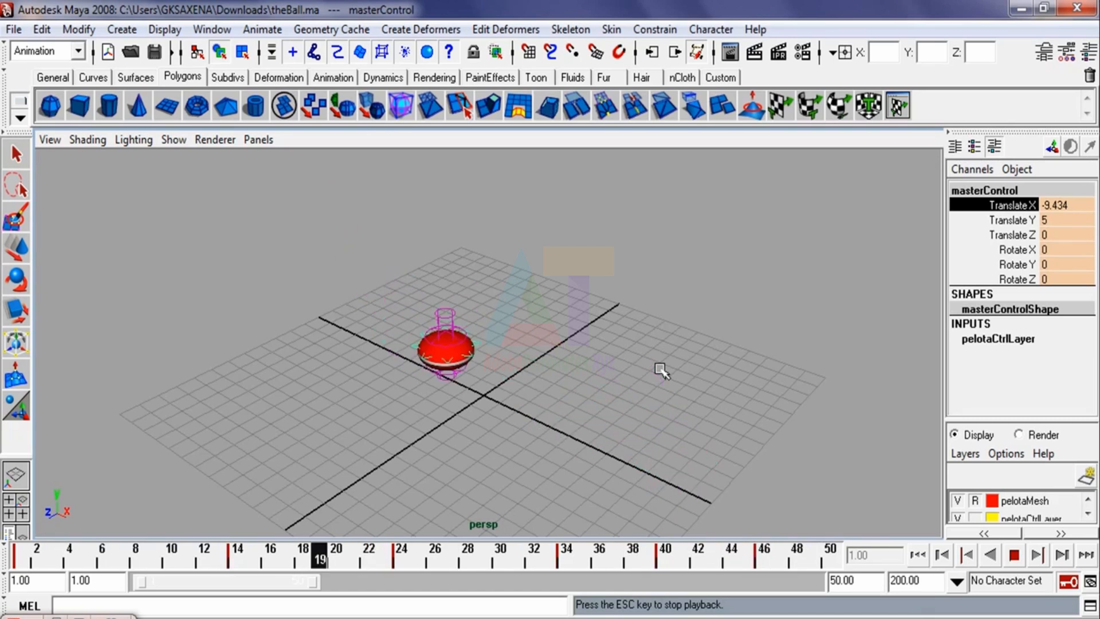
left_click(1013, 556)
Step: Reselect masterControl and display only its Translate X curve, fully framed, in the maximized Graph Editor
left_click_drag(359, 335, 355, 332, "alt")
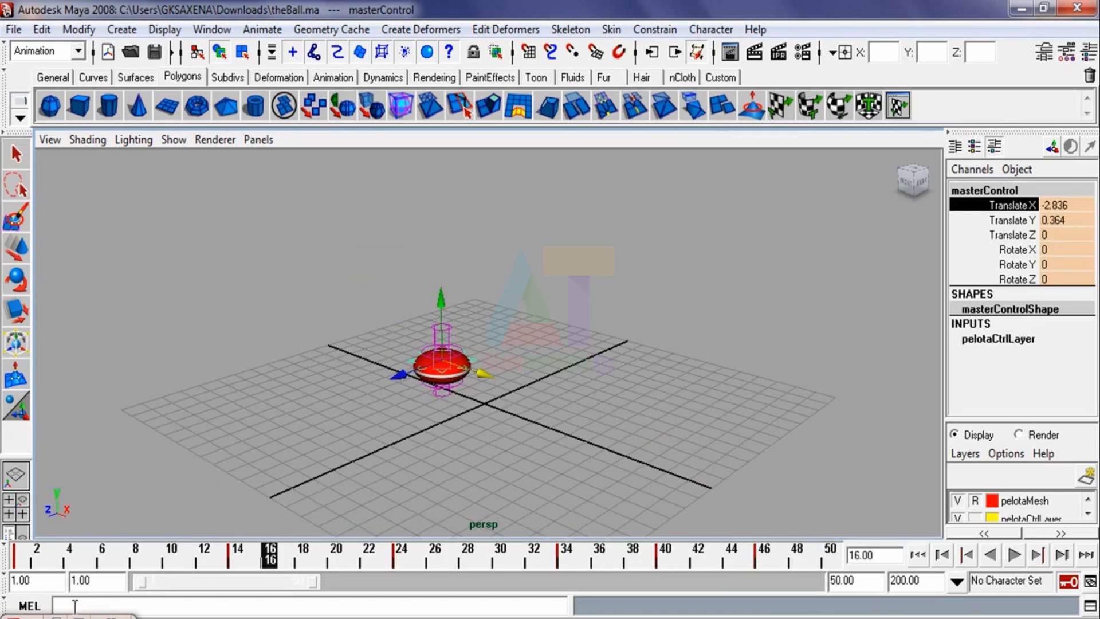
left_click(442, 424)
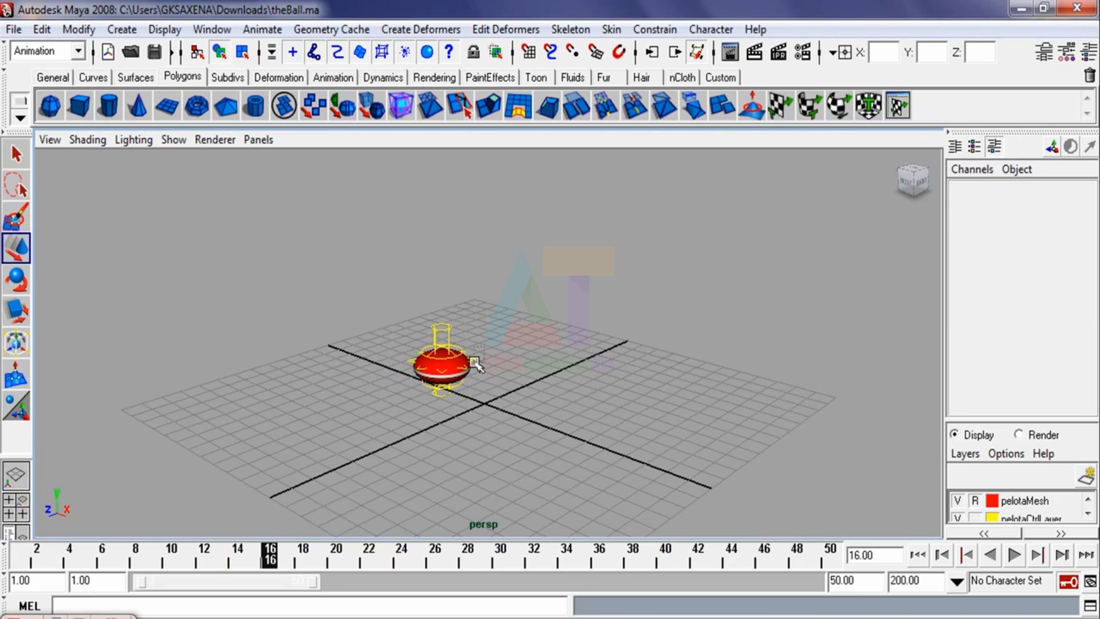
left_click(475, 362)
left_click(54, 616)
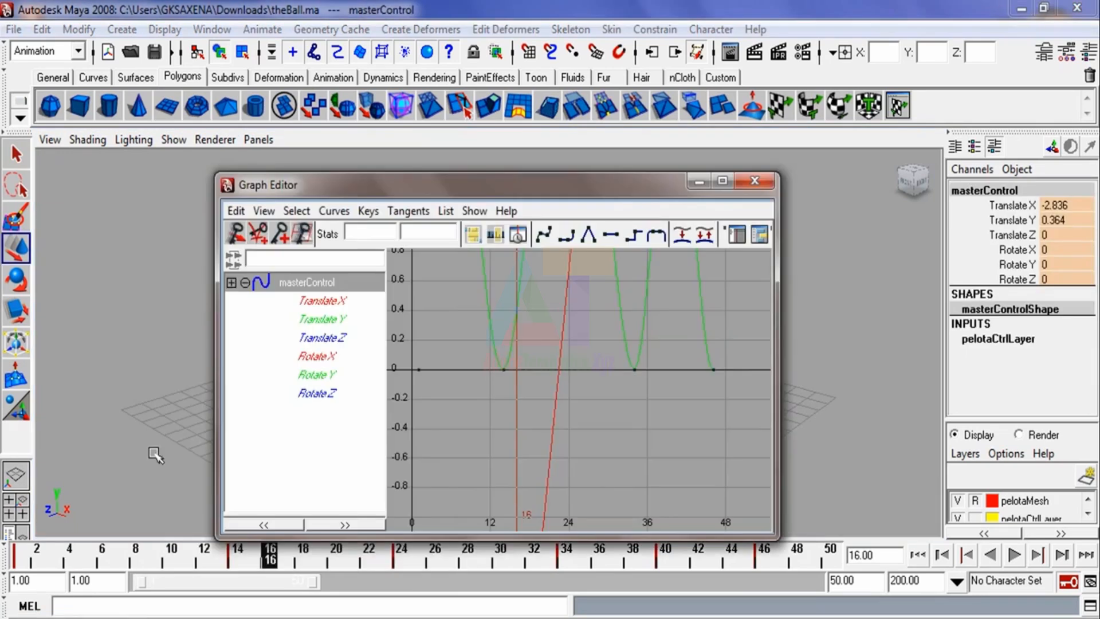
left_click(341, 319)
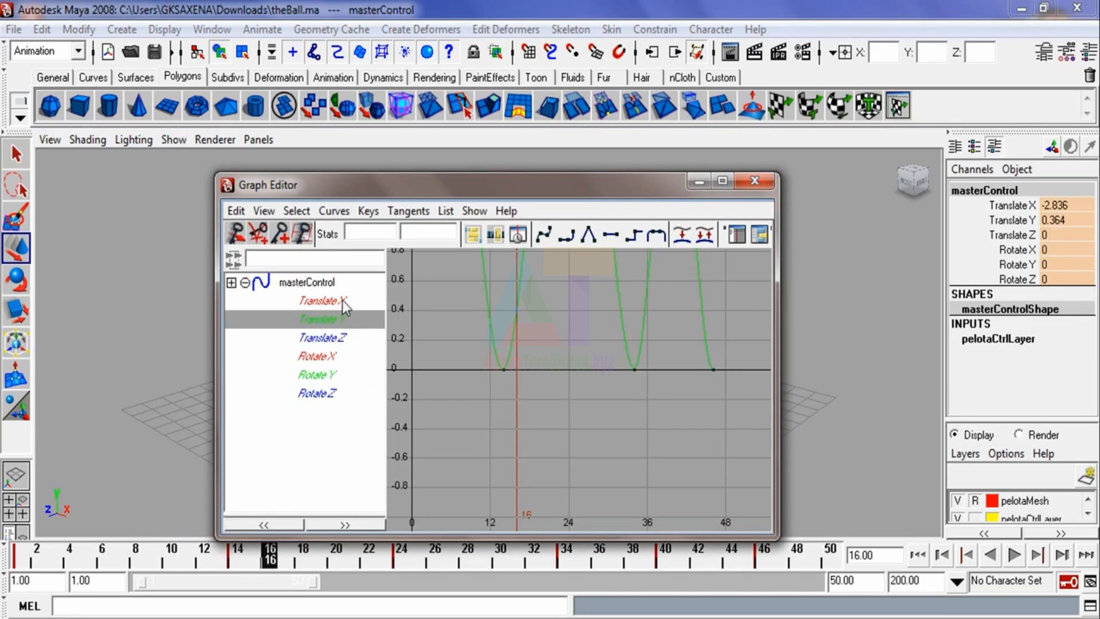
left_click(341, 300)
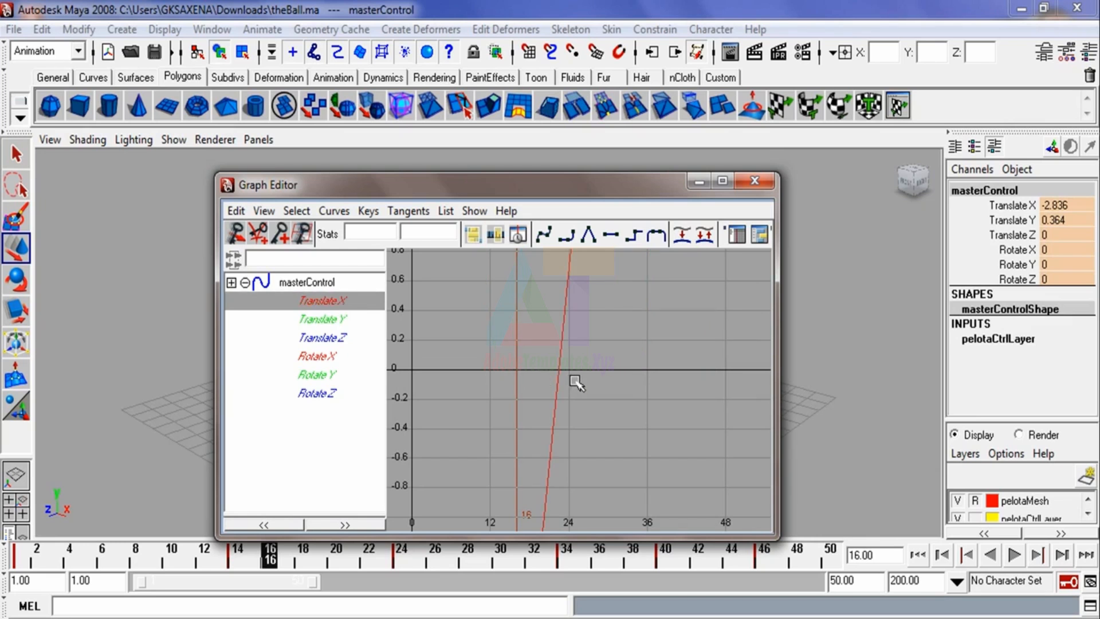
key("f")
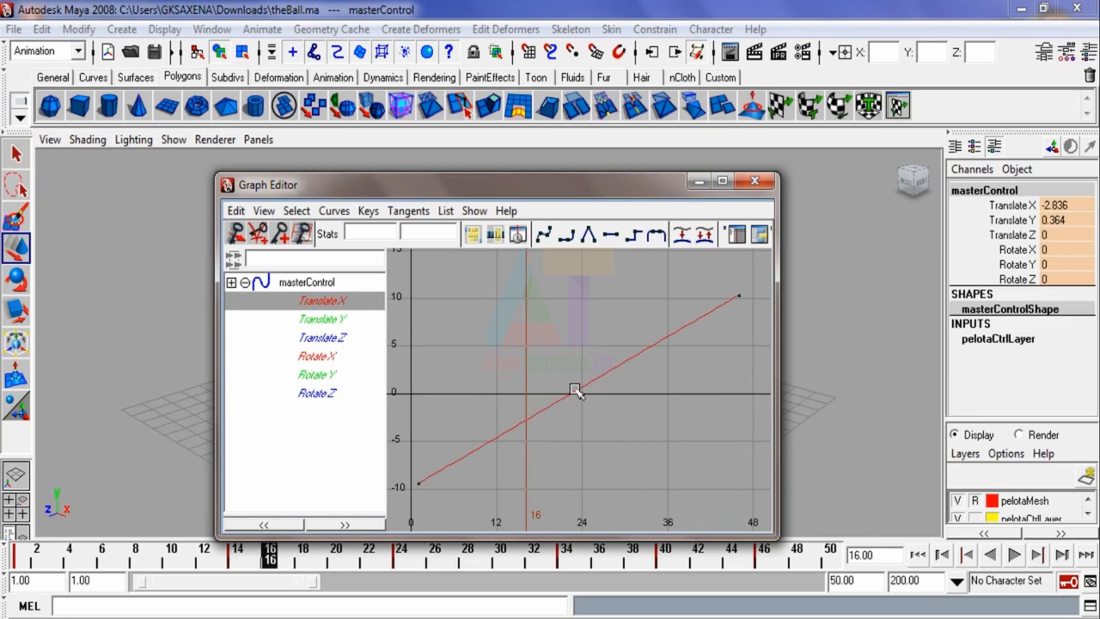
double_click(623, 188)
right_click_drag(676, 459, 624, 388, "alt")
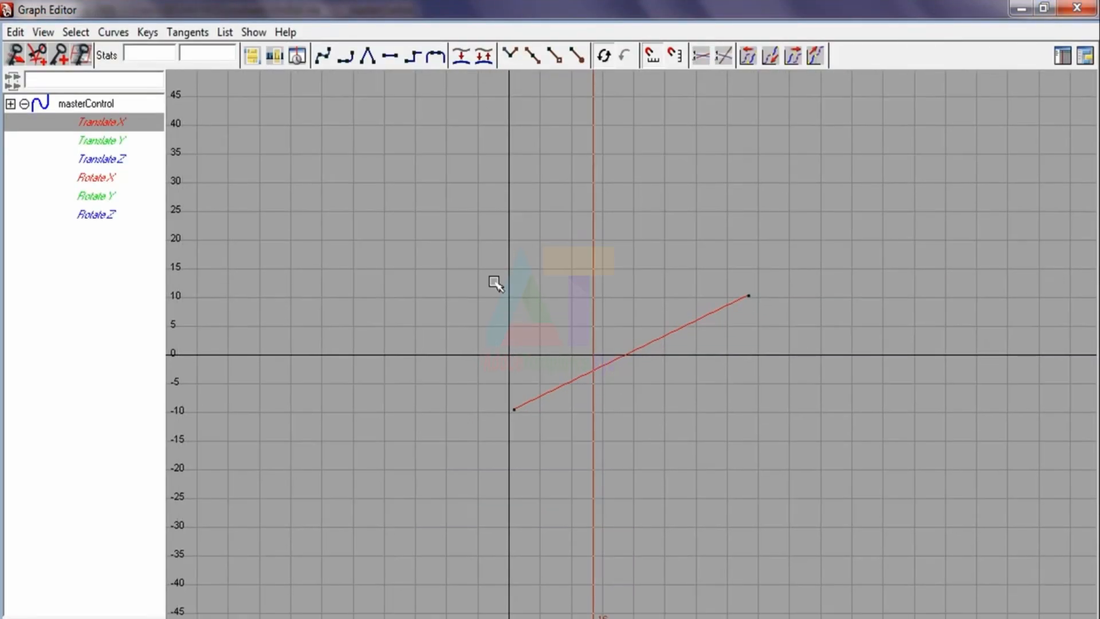
Step: Flatten the tangents of both keys on masterControl's Translate X curve
left_click_drag(470, 224, 822, 497)
left_click(390, 57)
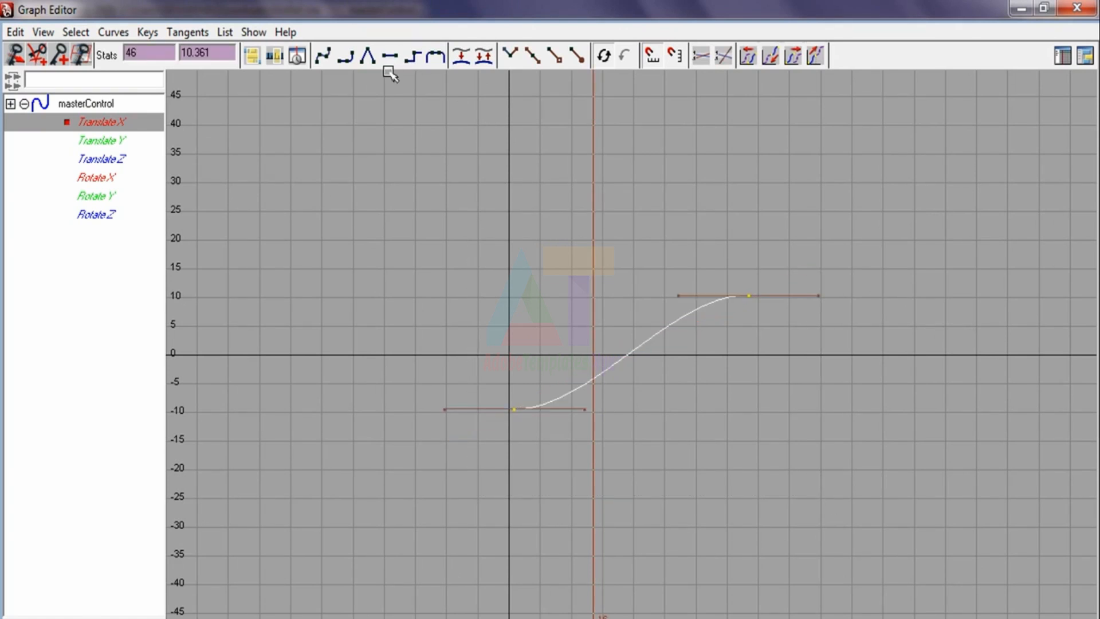
left_click(507, 429)
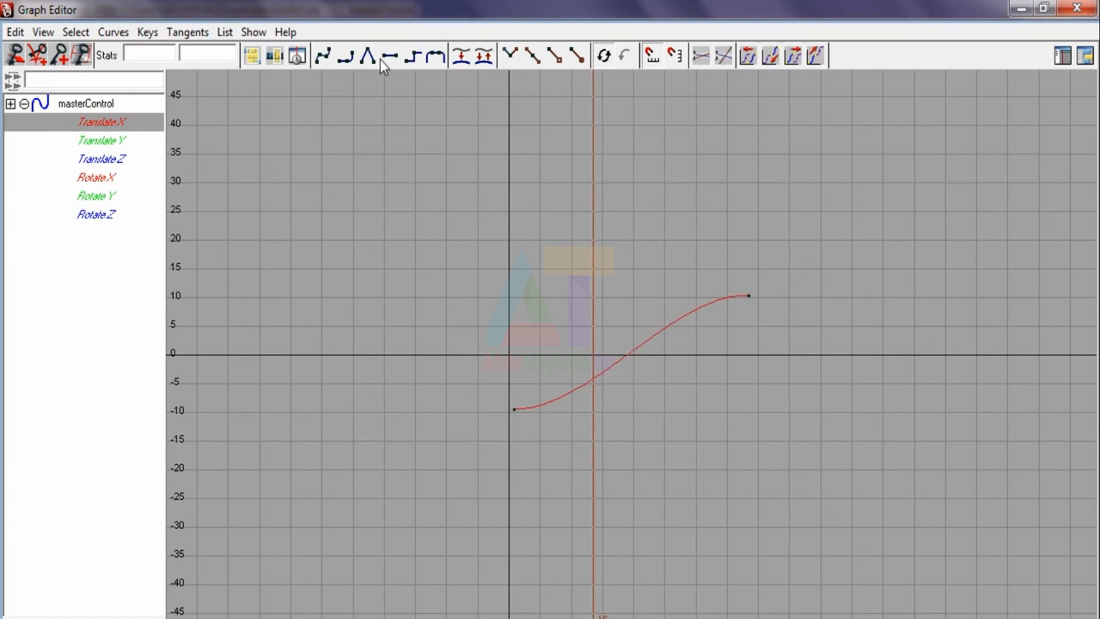
Step: Tilt the tangent of the Translate X key at frame 1 upward for a quicker start, and close the Graph Editor
left_click_drag(494, 383, 535, 441)
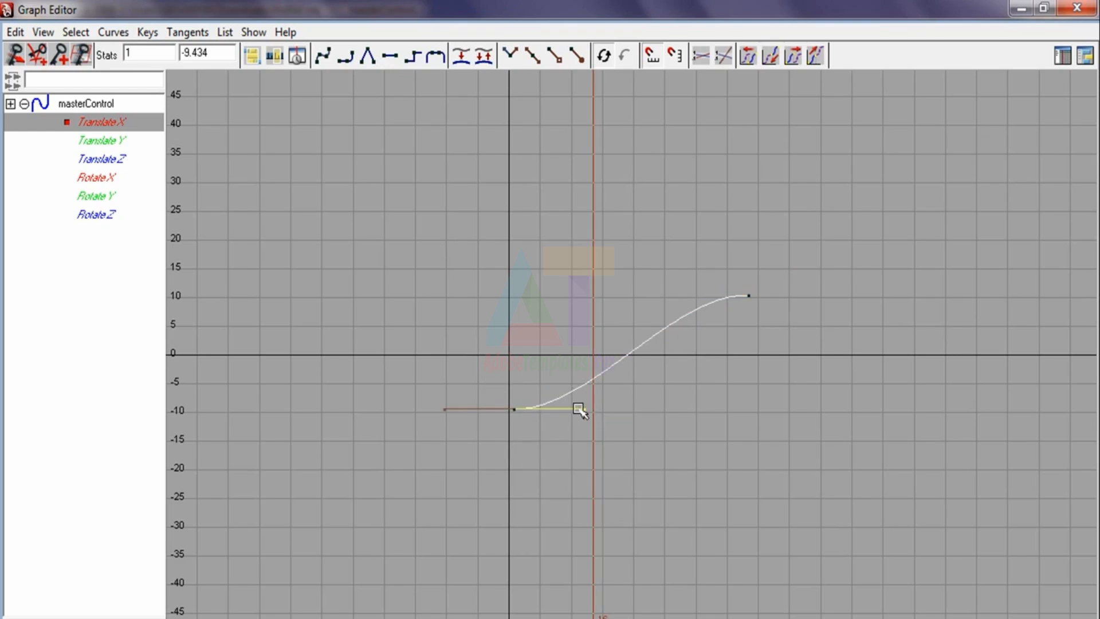
left_click_drag(584, 411, 581, 380)
left_click(481, 494)
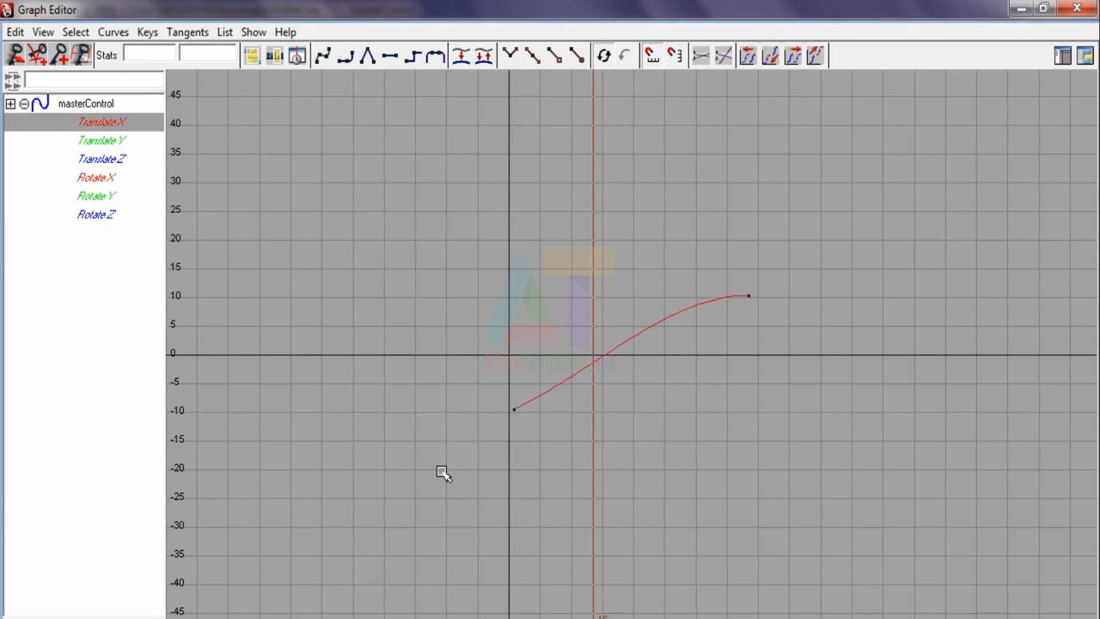
left_click(1044, 8)
left_click(745, 184)
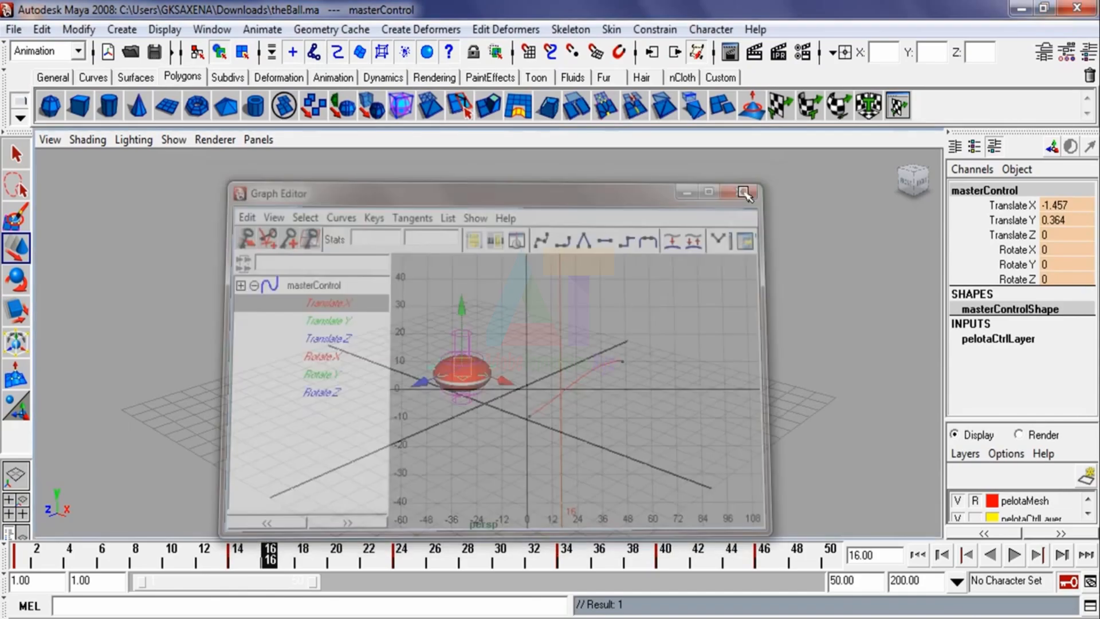
Step: Play the ball animation from frame 1 with the viewport's NURBS curves temporarily hidden, restoring the curves after stopping playback
left_click(25, 555)
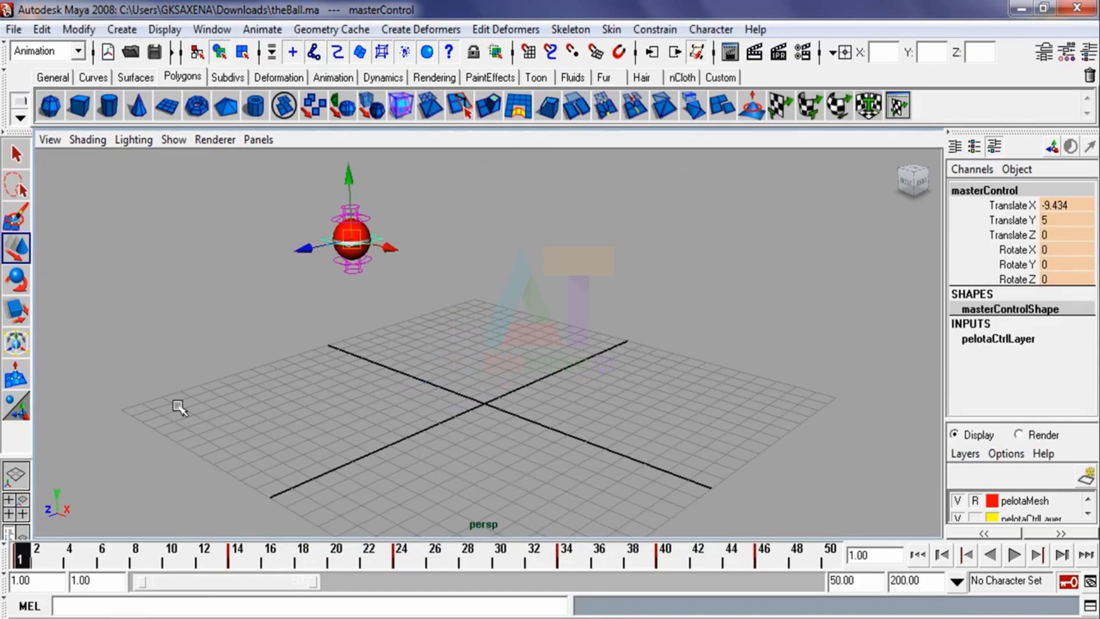
left_click(175, 404)
left_click(177, 139)
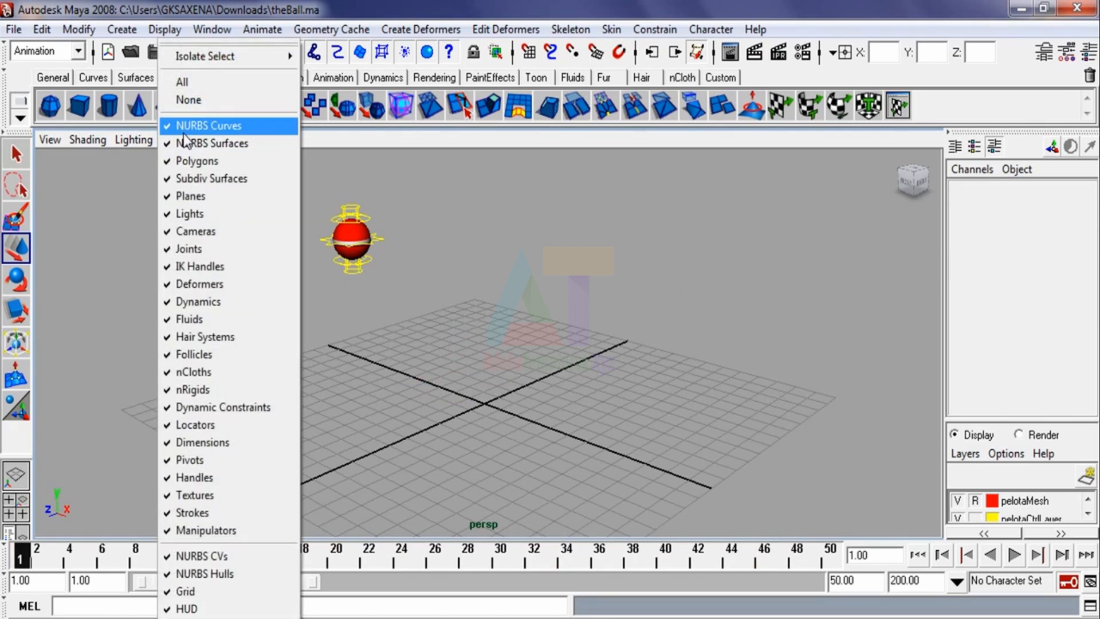
left_click(184, 122)
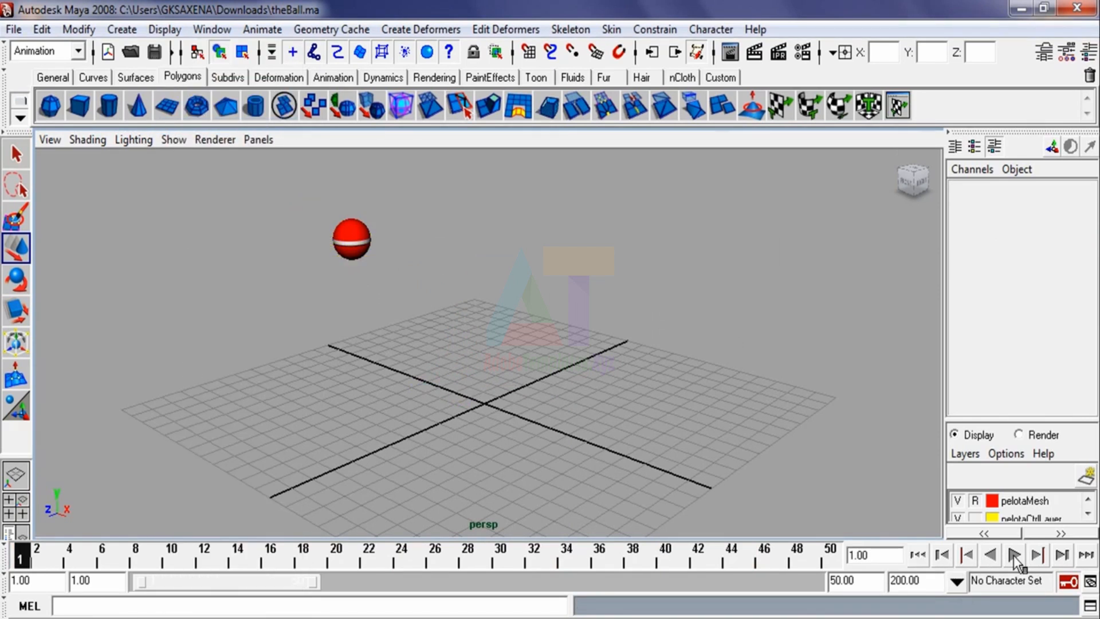
left_click(1013, 556)
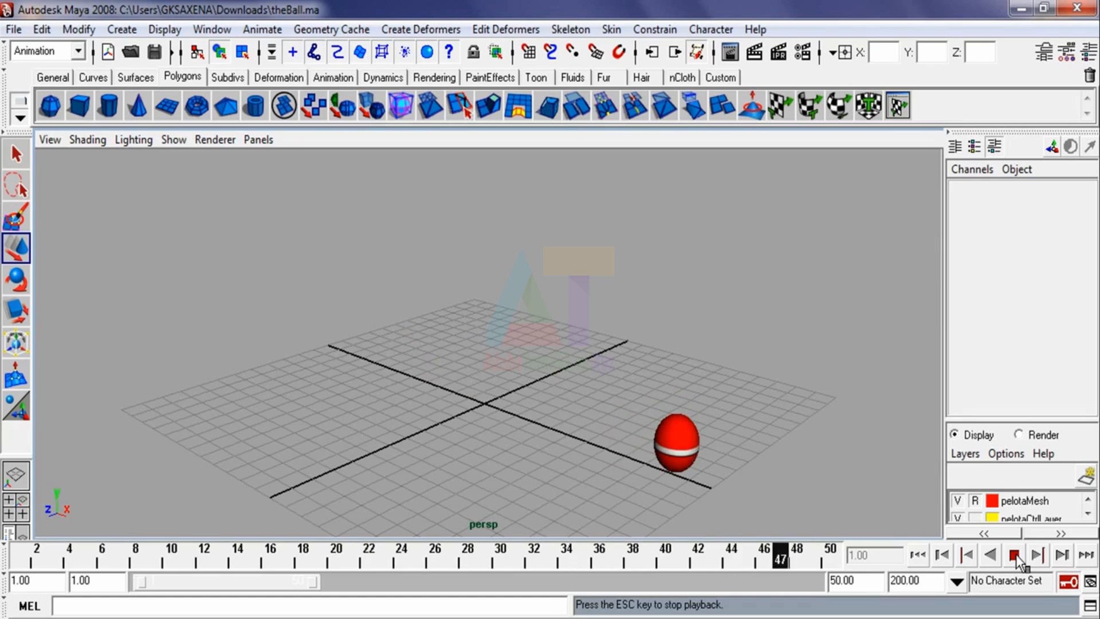
left_click(1017, 557)
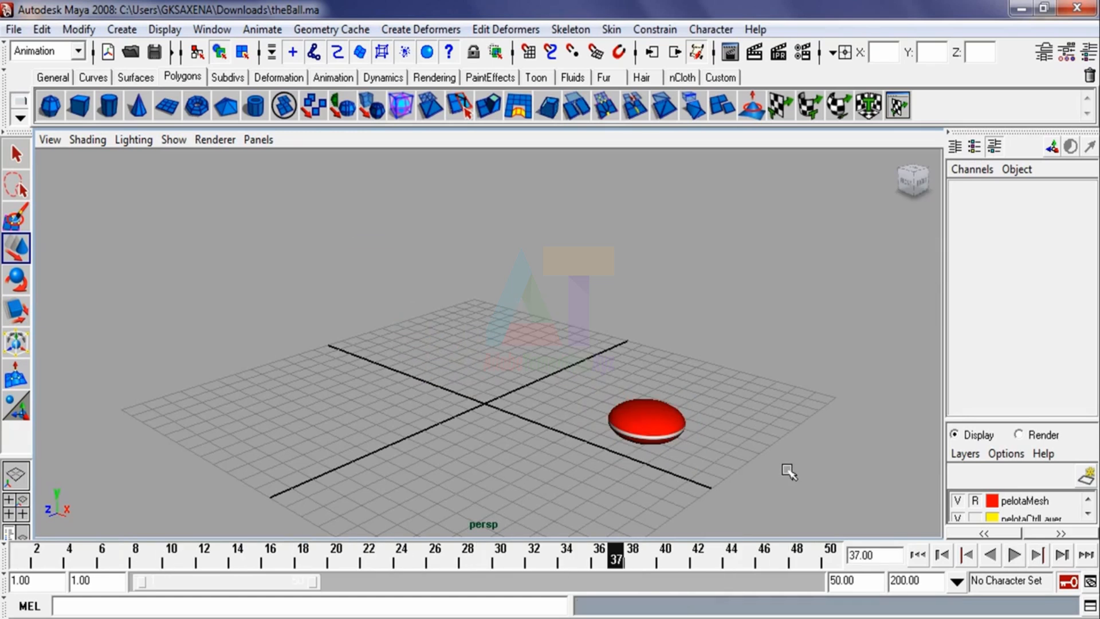
left_click(180, 140)
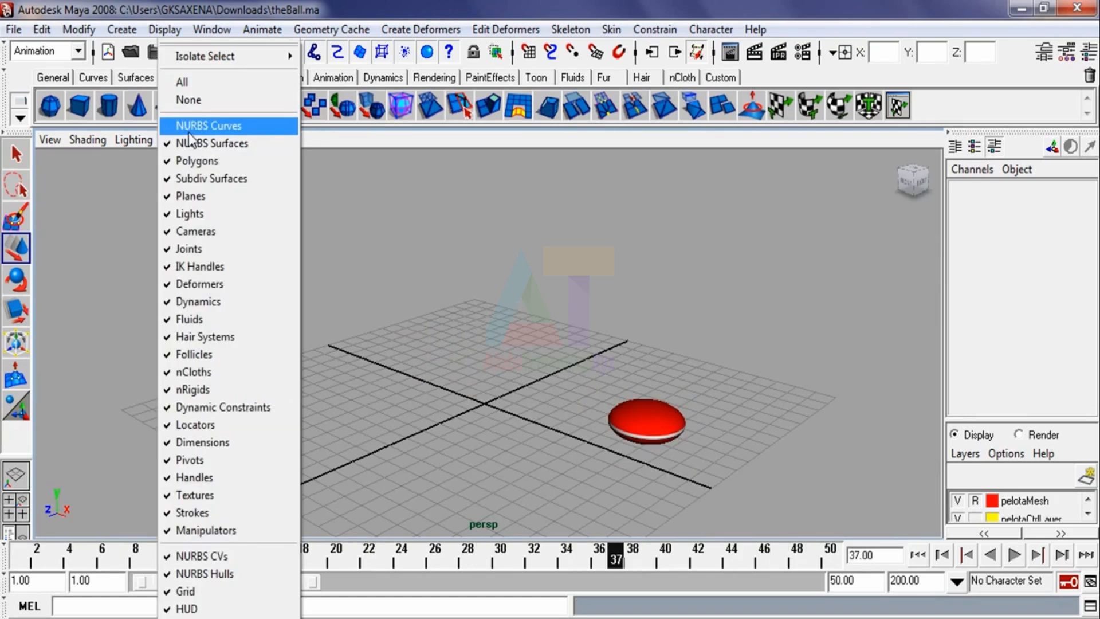
left_click(188, 125)
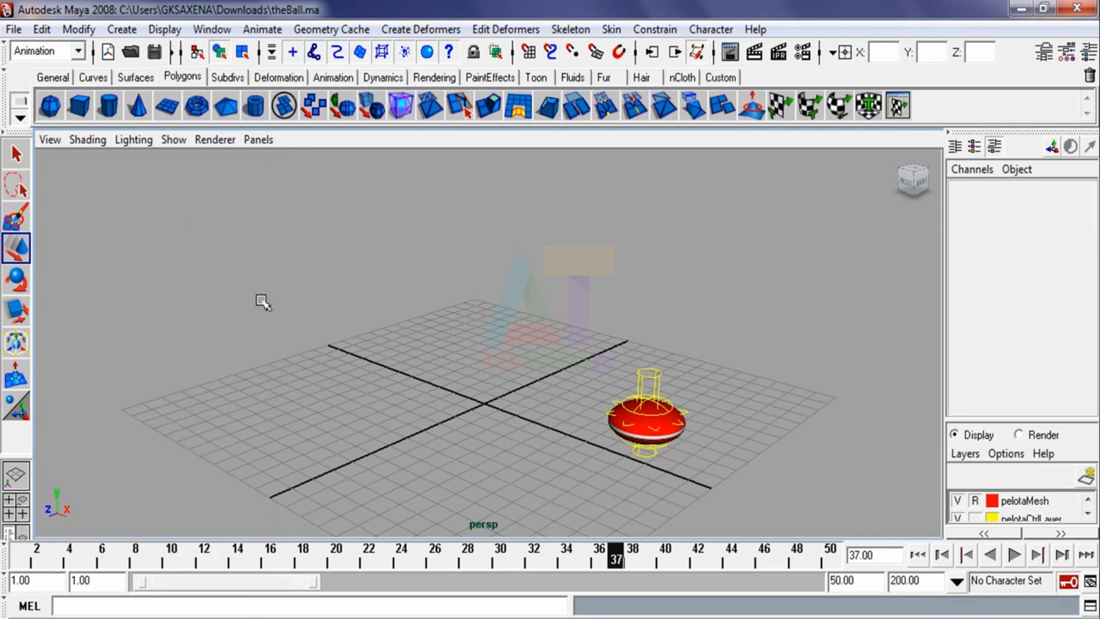
Step: Select upControl and set its Translate Y to 0 at frame 36
left_click(671, 404)
left_click_drag(589, 562, 540, 560)
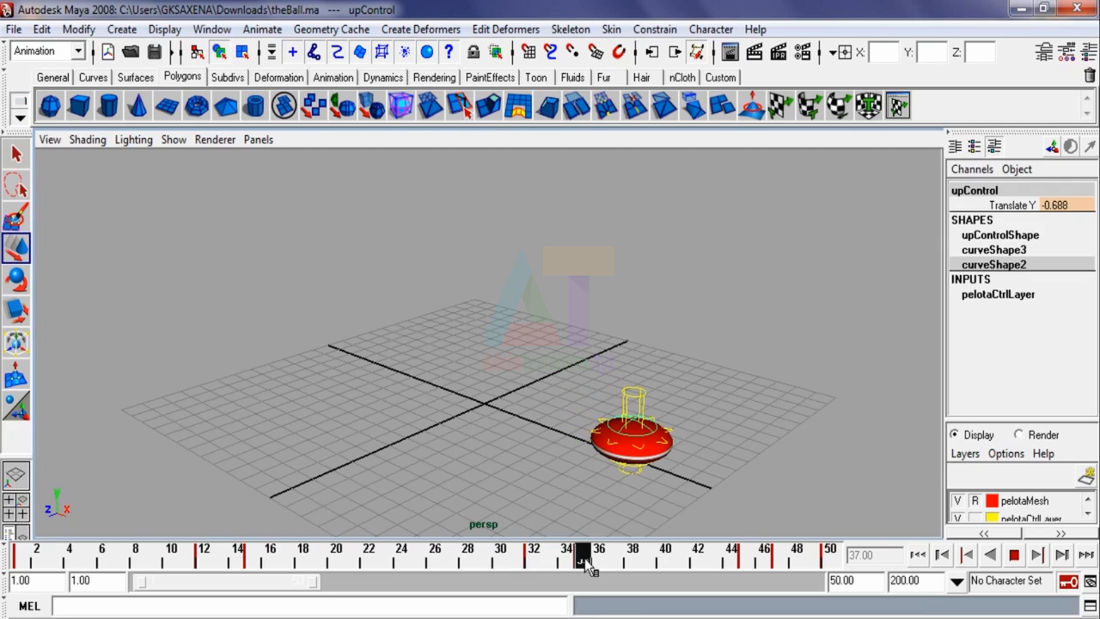
left_click(584, 558)
left_click_drag(639, 361, 642, 359)
mouse_move(593, 558)
left_mouse_down()
mouse_move(615, 562)
mouse_move(597, 561)
left_mouse_up()
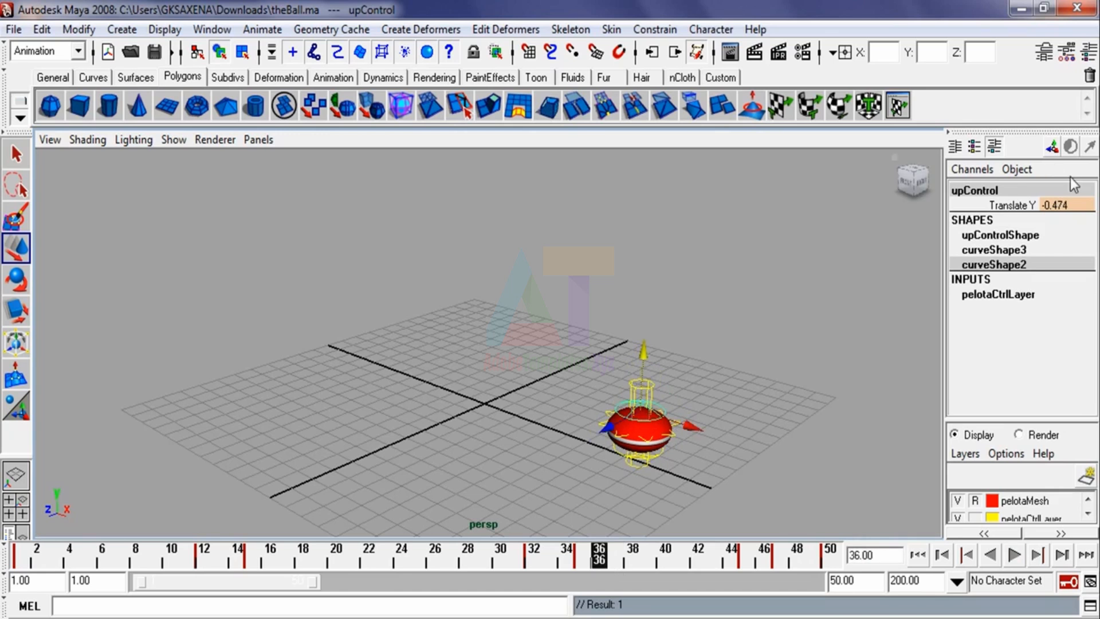
double_click(1073, 204)
type("0")
key("Return")
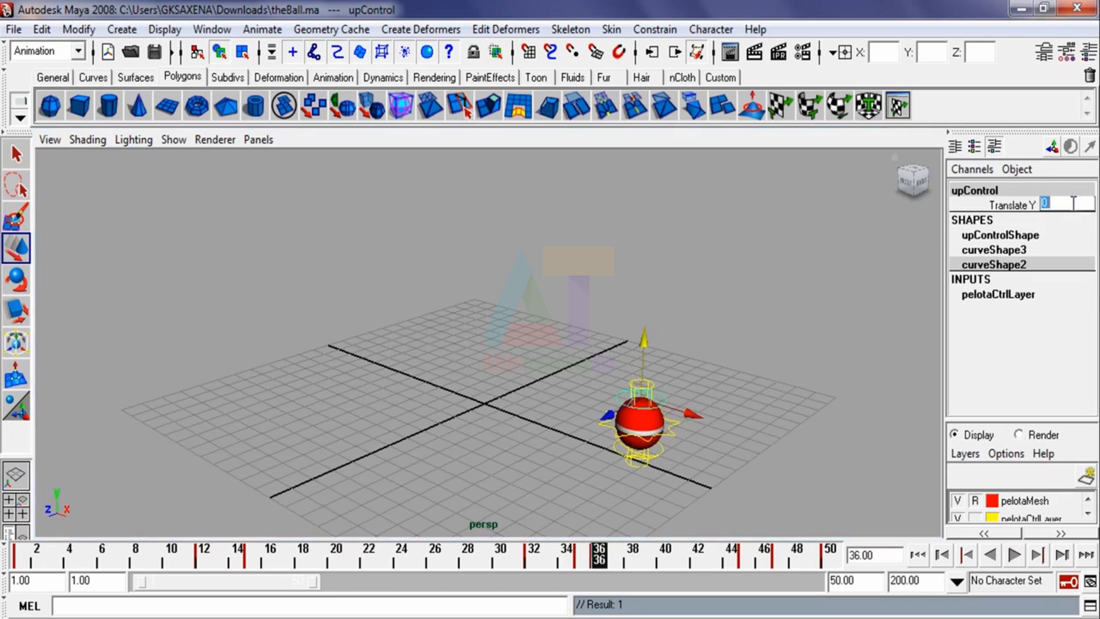
Step: Scrub back to frame 17 and set upControl's Translate Y to 0 there
mouse_move(597, 558)
left_mouse_down()
mouse_move(523, 555)
mouse_move(642, 567)
mouse_move(842, 562)
mouse_move(599, 560)
left_mouse_up()
mouse_move(518, 593)
left_mouse_down()
mouse_move(435, 559)
mouse_move(206, 558)
left_mouse_up()
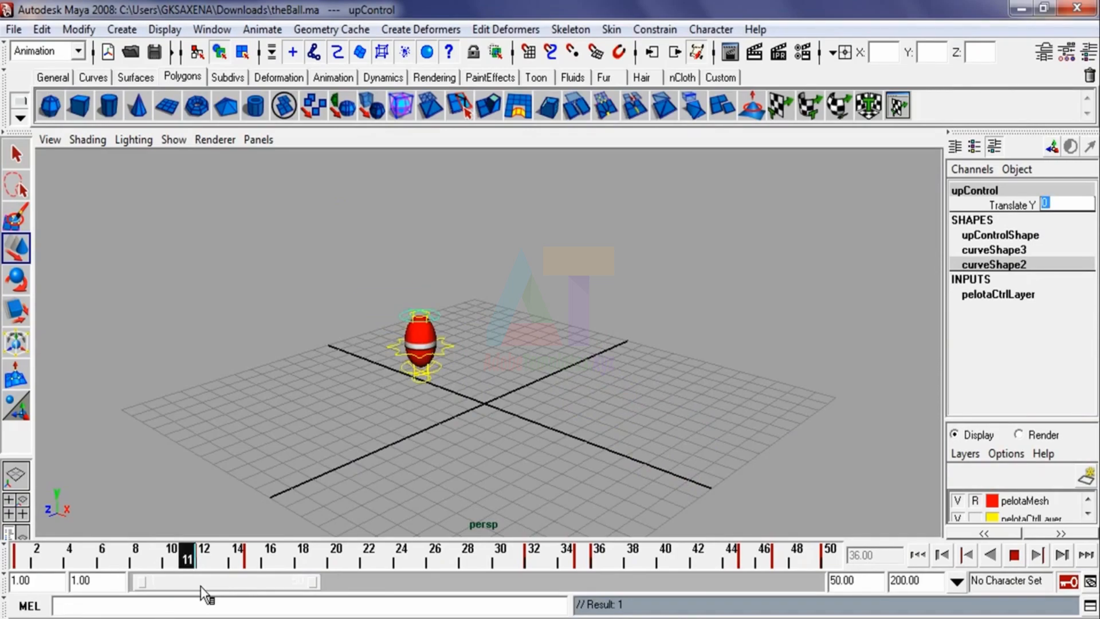
left_click_drag(252, 582, 283, 580)
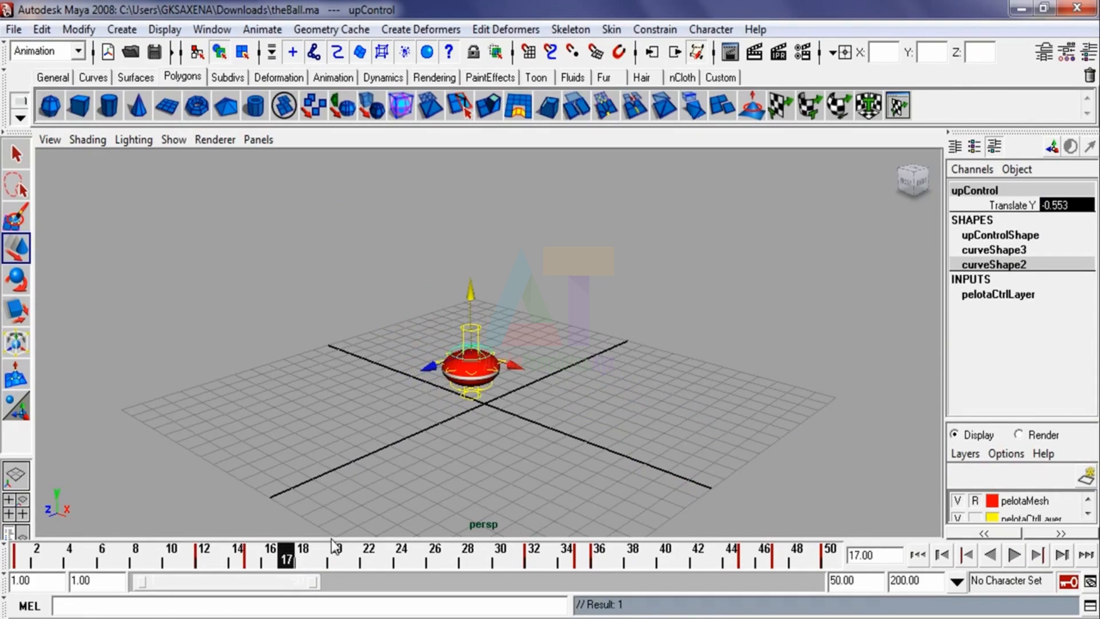
left_click(1073, 205)
type("0")
key("Return")
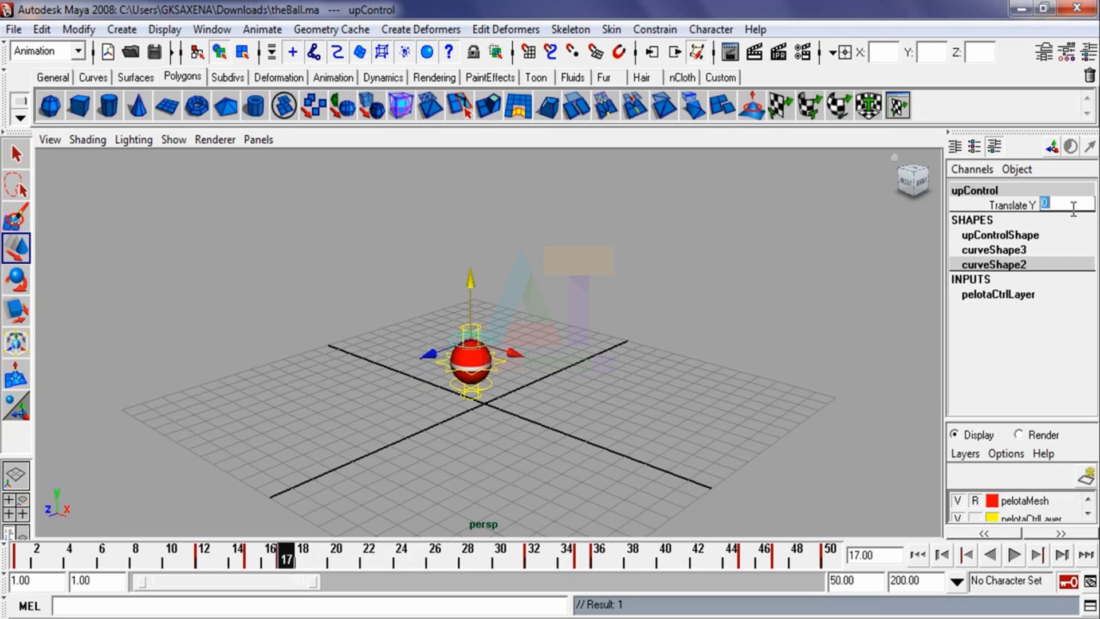
Step: Scrub around frames 17 and 32 to check upControl's Translate Y and the ball's stretch before the second impact
left_click(1010, 205)
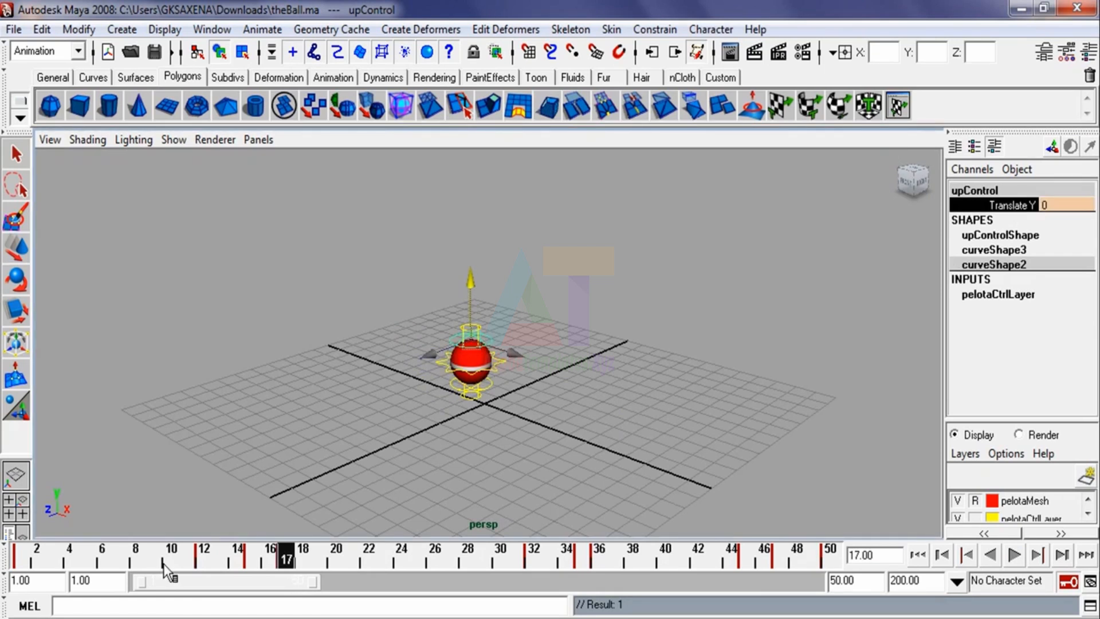
mouse_move(285, 555)
left_mouse_down()
mouse_move(52, 566)
mouse_move(507, 570)
mouse_move(285, 569)
mouse_move(295, 569)
left_mouse_up()
left_click(491, 338)
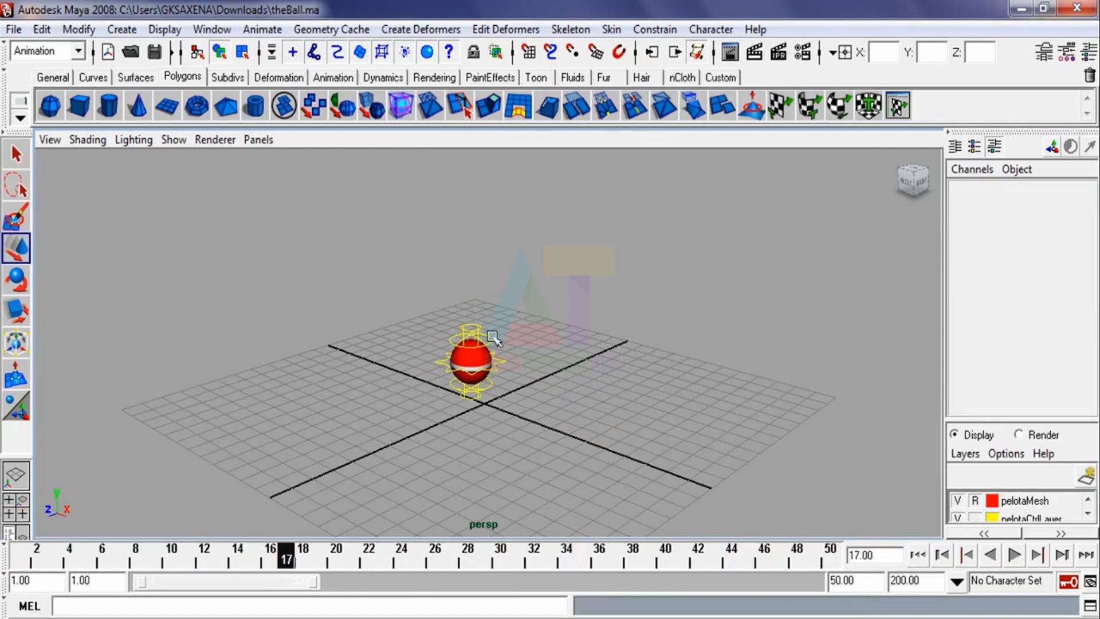
left_click(532, 558)
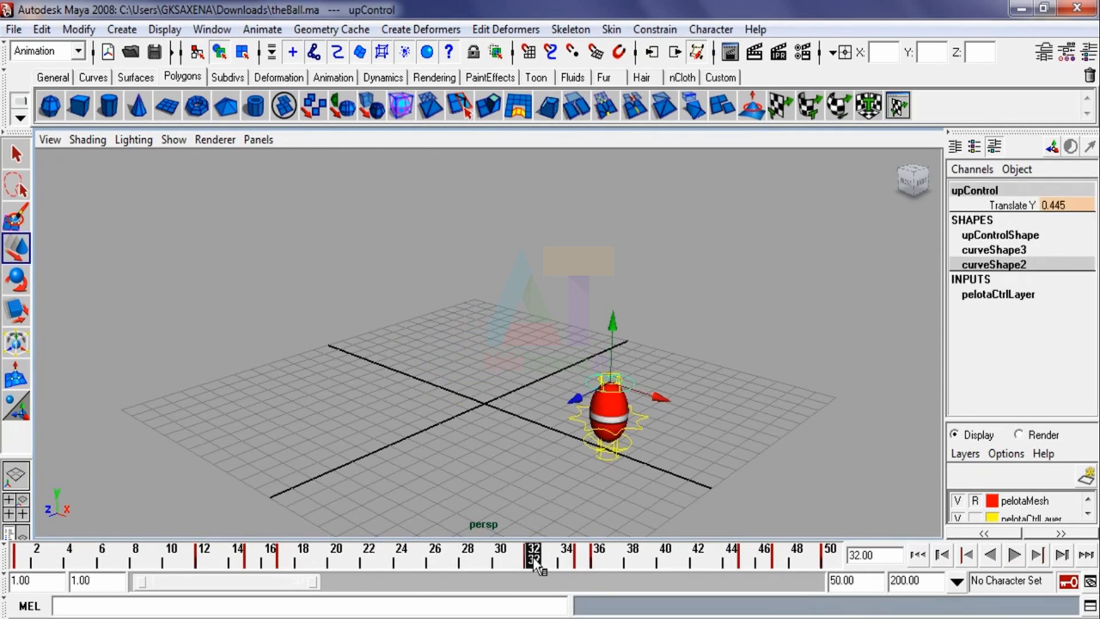
mouse_move(534, 561)
left_mouse_down()
mouse_move(246, 564)
mouse_move(213, 583)
mouse_move(541, 565)
left_mouse_up()
left_click(1073, 204)
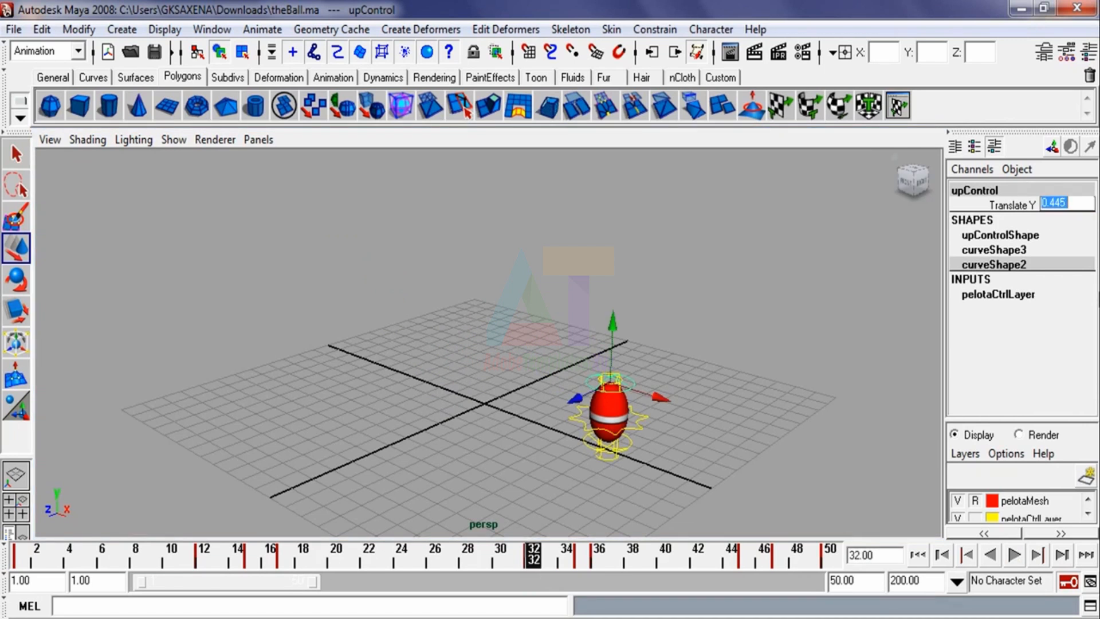
Step: Review the bounce from frame 1 with NURBS curves hidden in the viewport, stopping playback and showing the curves again
left_click(17, 558)
left_click(182, 213)
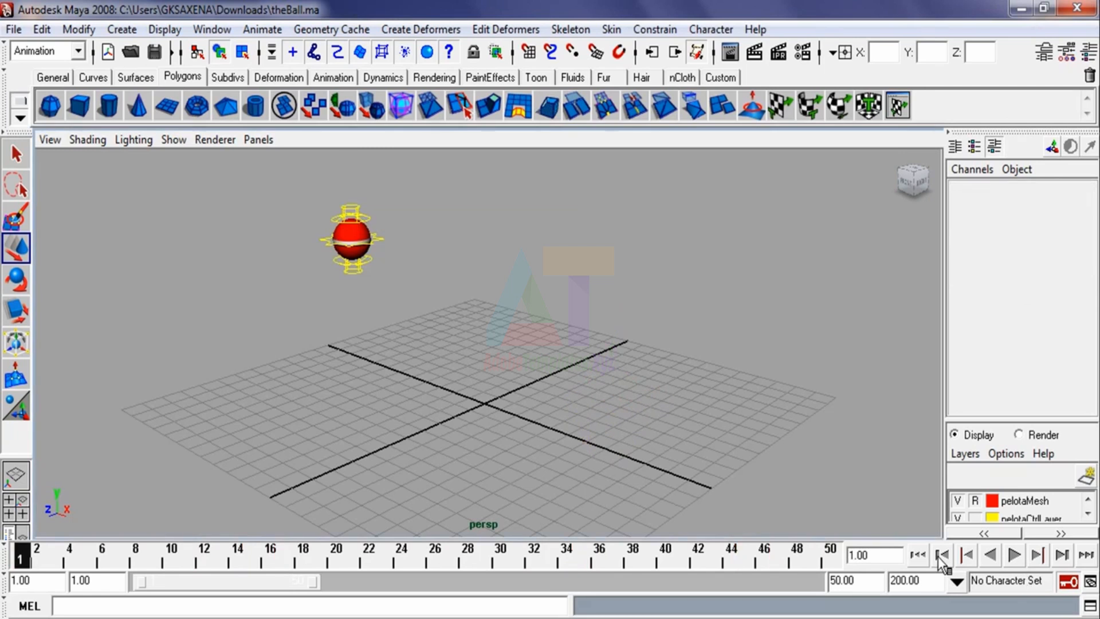
left_click(162, 140)
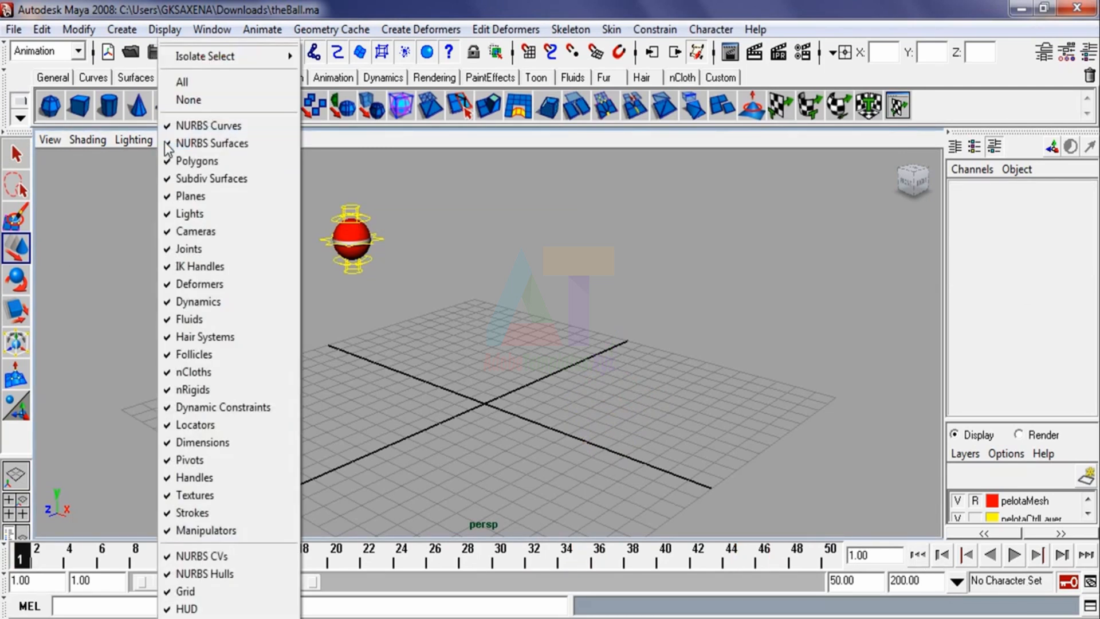
left_click(190, 129)
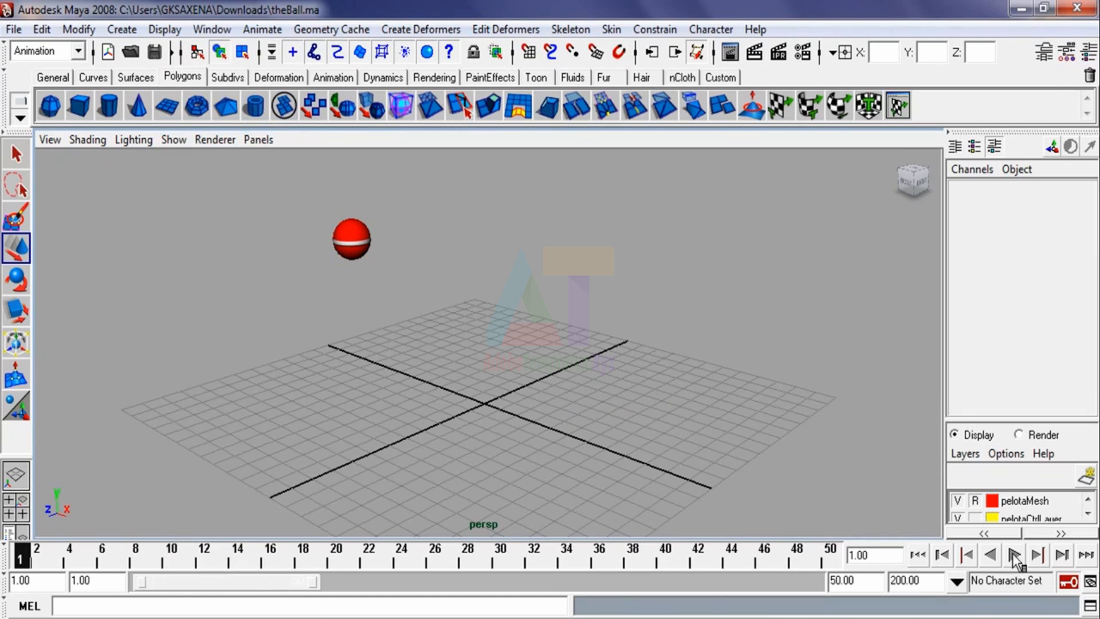
left_click(1012, 553)
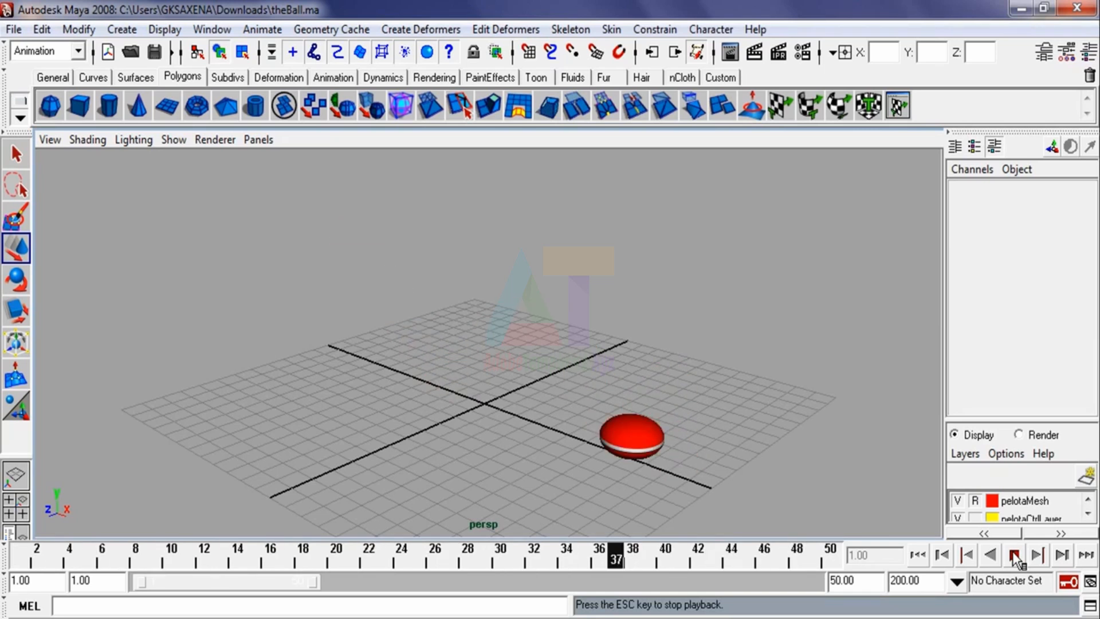
left_click(1014, 556)
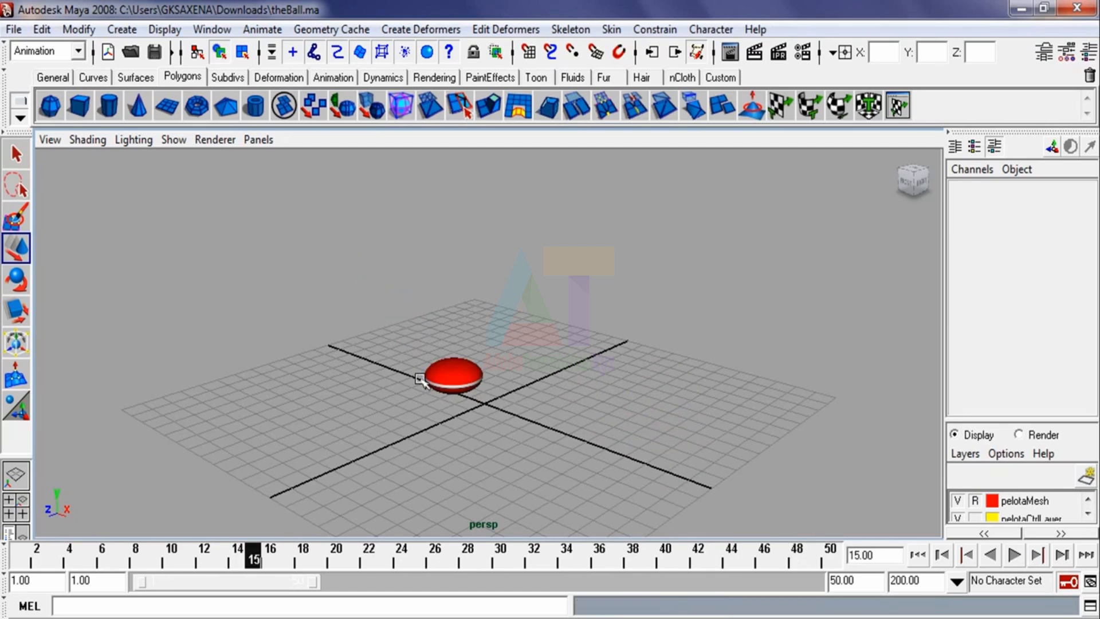
left_click(167, 141)
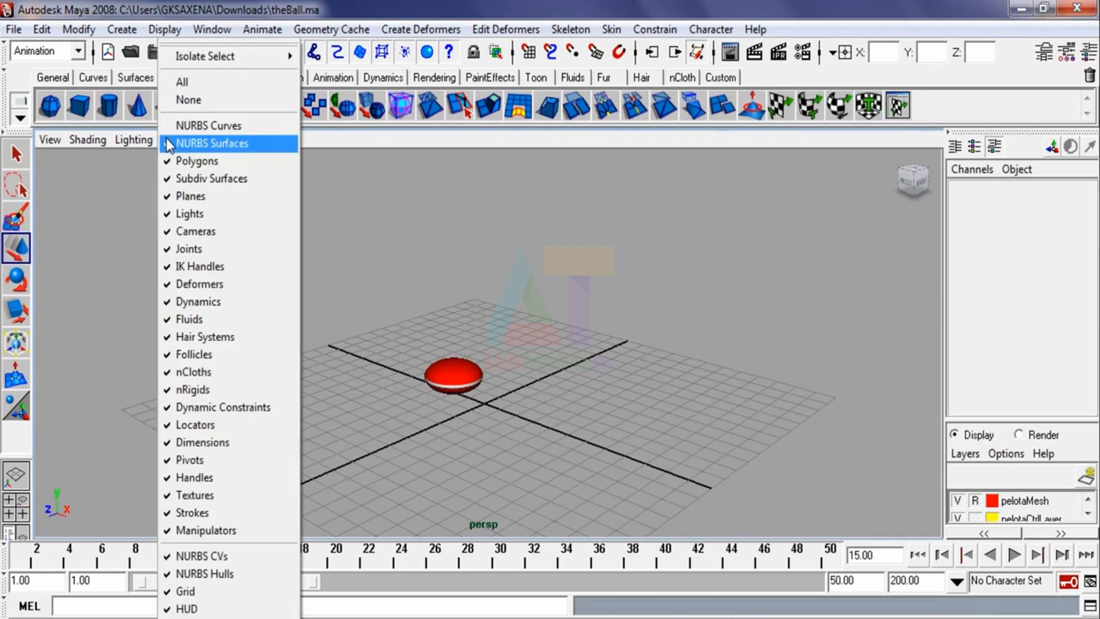
left_click(197, 125)
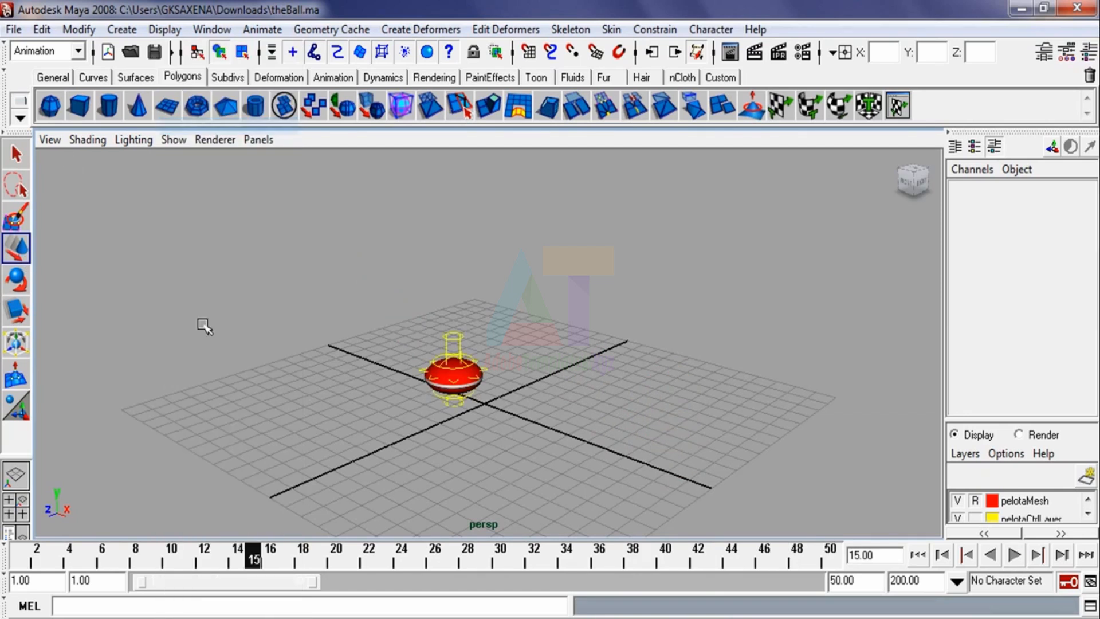
Step: Select upControl and set its Translate Y to 0 at frame 12
left_click(469, 352)
key("alt+v")
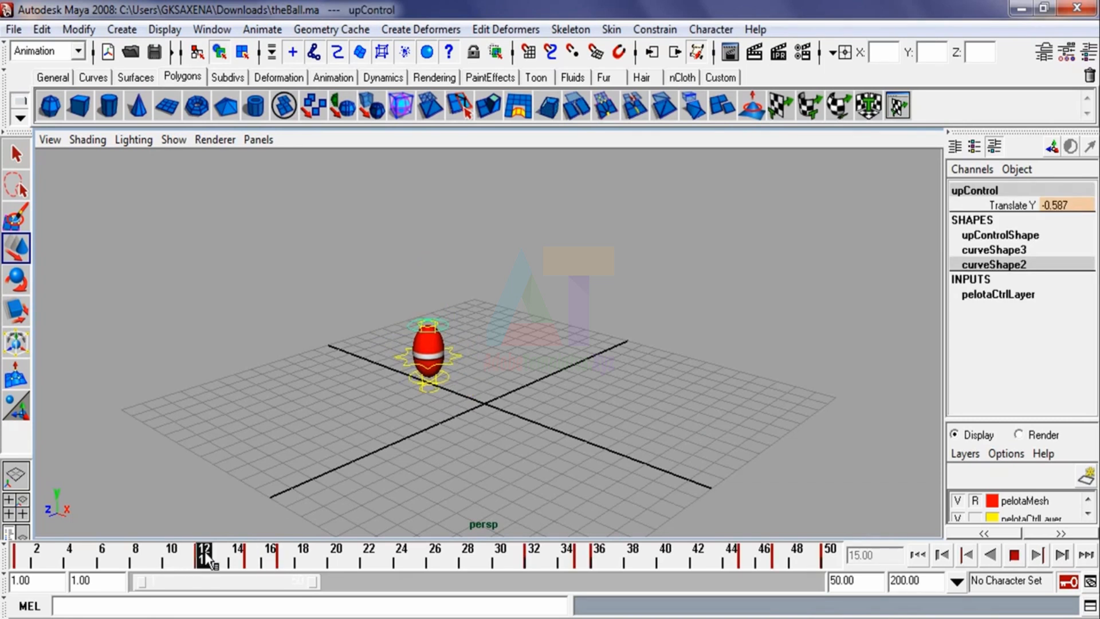
left_click(205, 551)
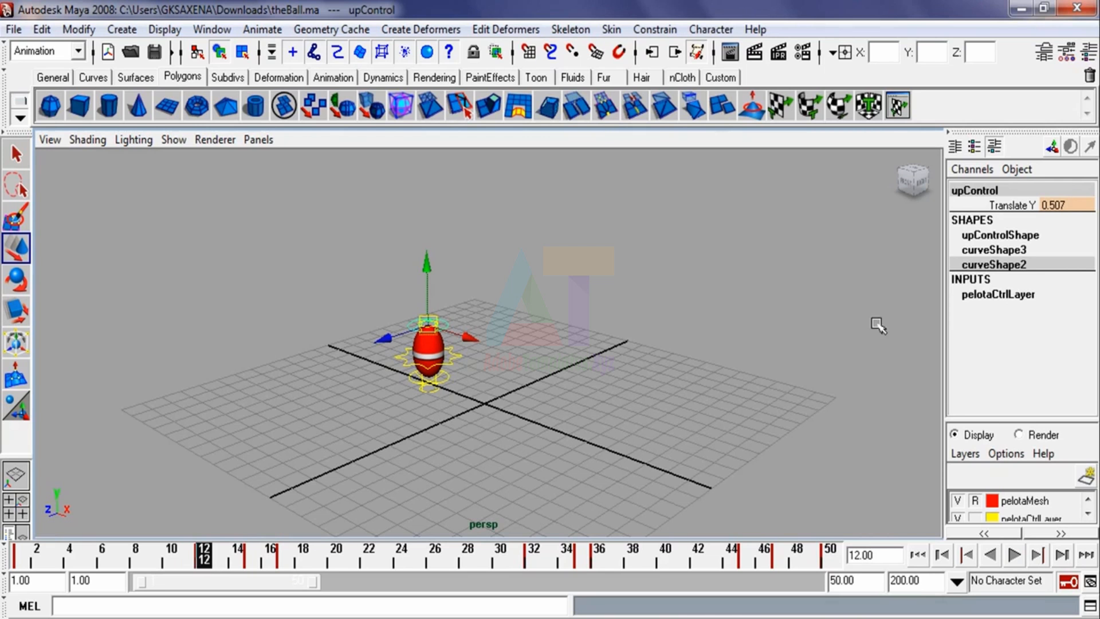
left_click(1060, 209)
type("0")
key("Return")
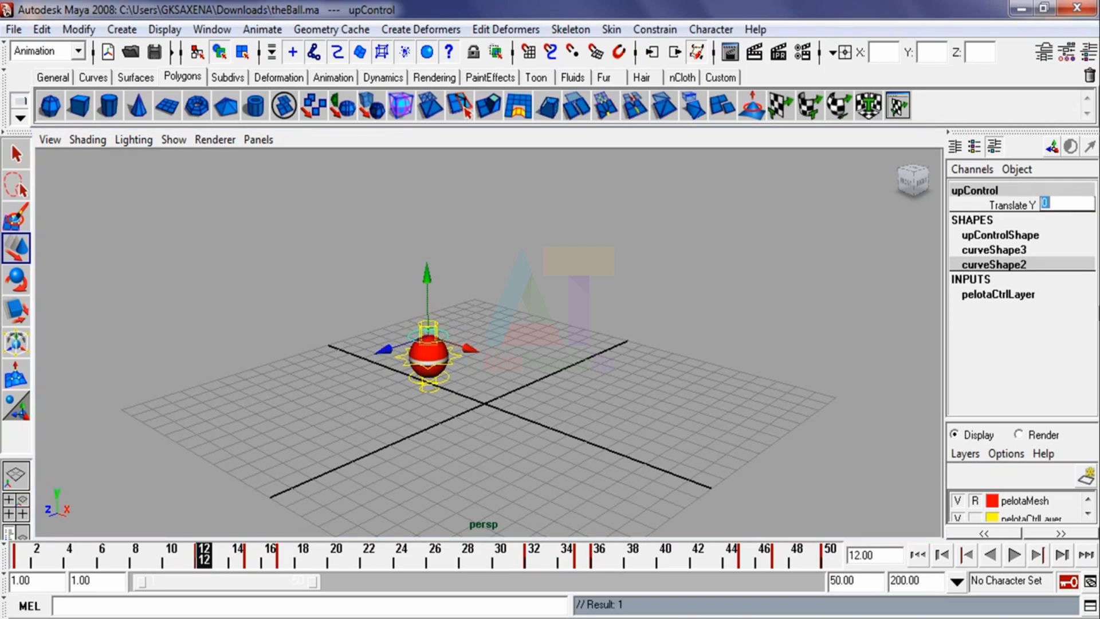
Step: Try stretching the ball at frame 13 by raising upControl to Translate Y 0.4, and undo the change
left_click_drag(205, 566, 219, 555)
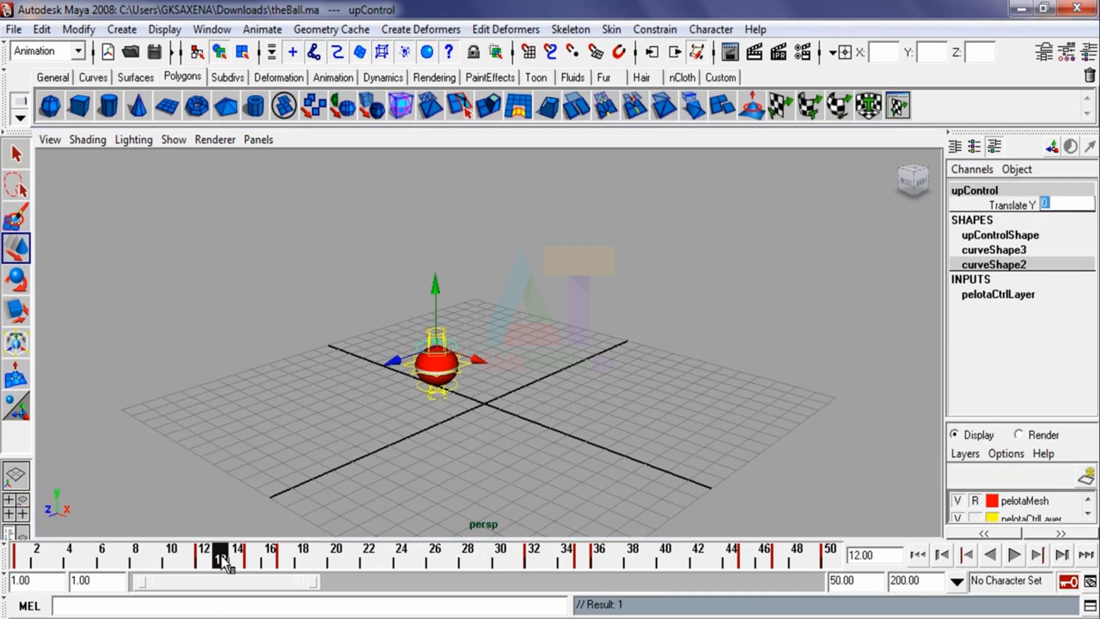
left_click_drag(437, 289, 438, 276)
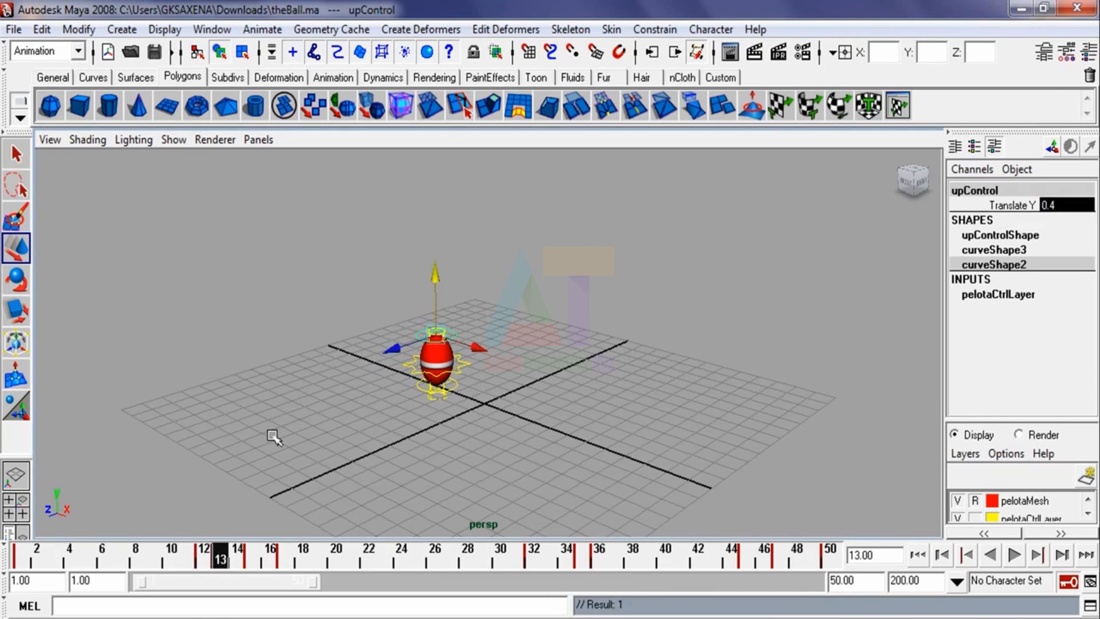
key("alt+v")
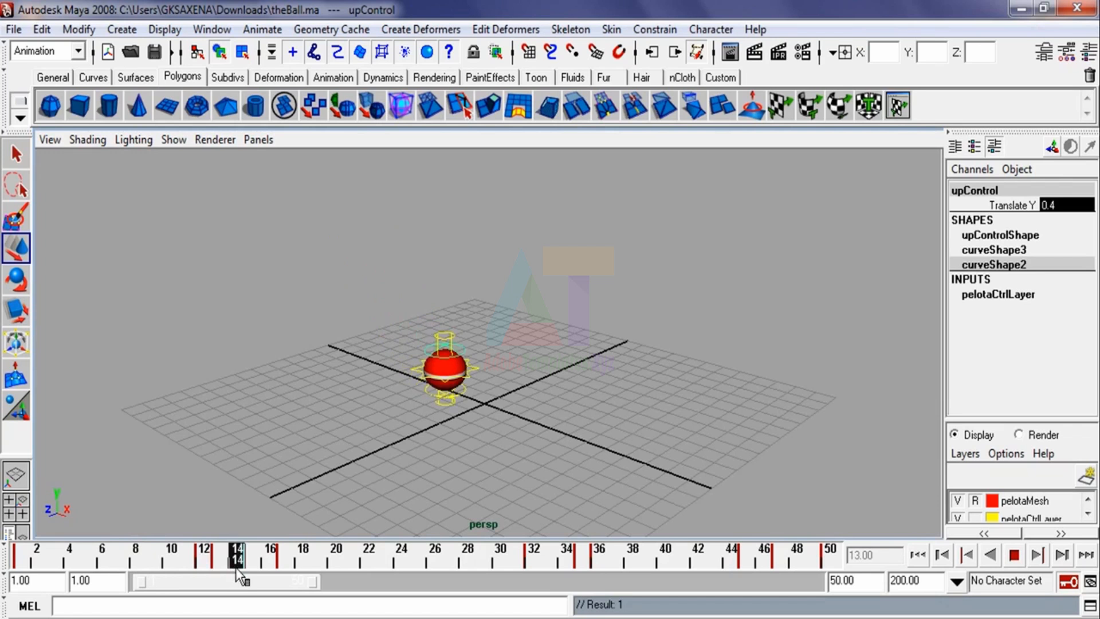
left_click_drag(237, 568, 212, 566)
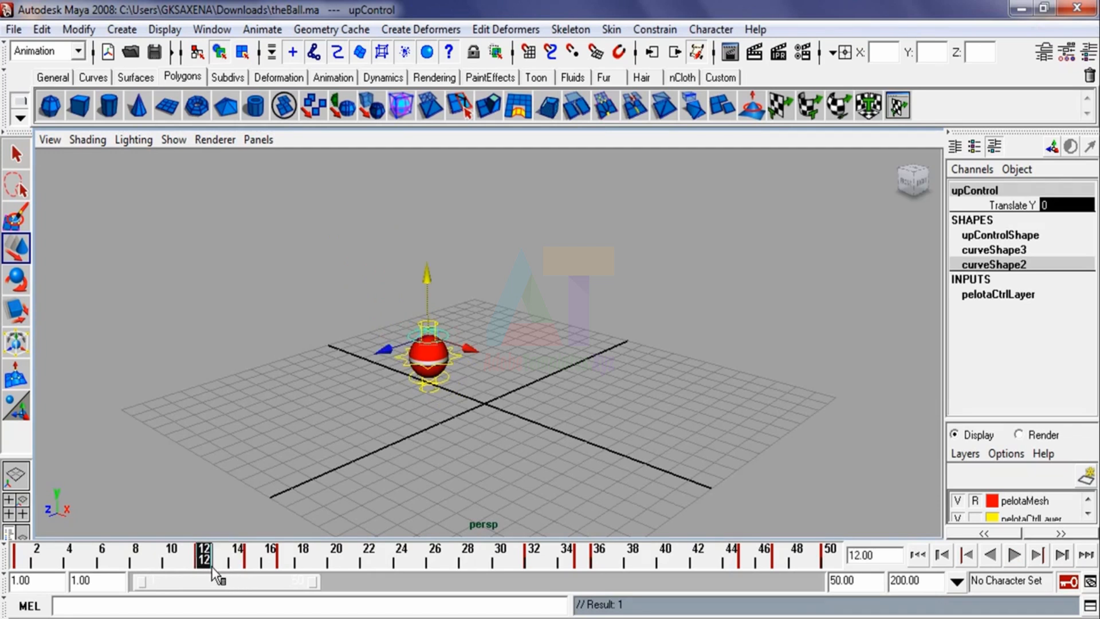
key("ctrl+z")
key("ctrl+z")
Step: Try raising upControl to a Translate Y of about 0.213 at frame 15 with a key, and undo it
left_click(247, 559)
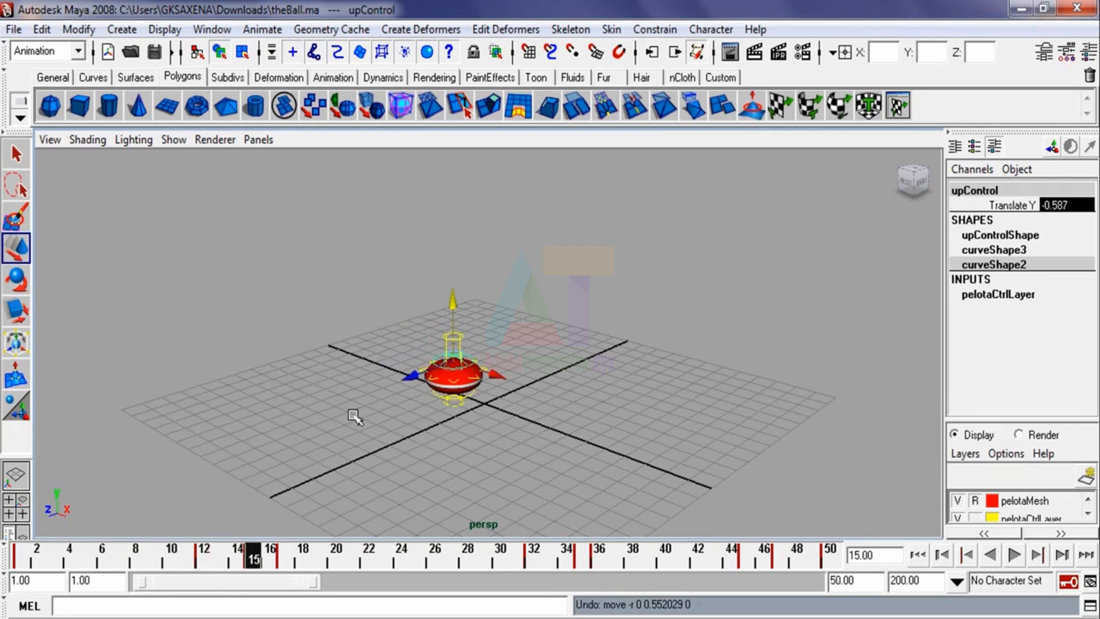
left_click_drag(453, 302, 454, 290)
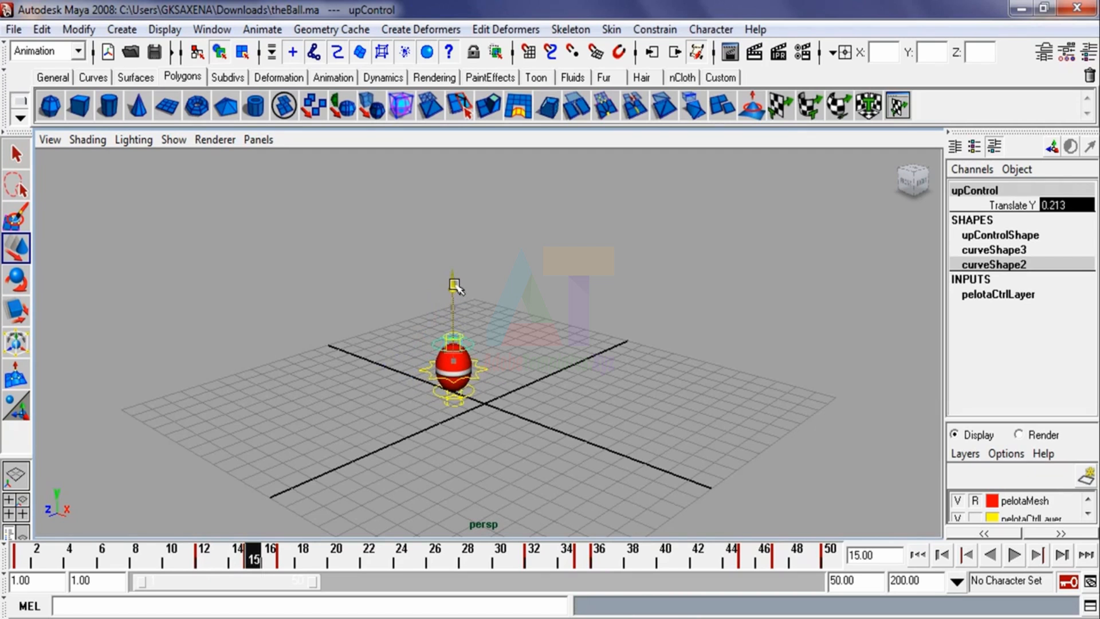
key("s")
left_click_drag(257, 553, 402, 556)
key("ctrl+z")
key("ctrl+z")
key("ctrl+z")
Step: Set upControl's Translate Y to 0 at frame 24 and play the animation
type("0")
key("Return")
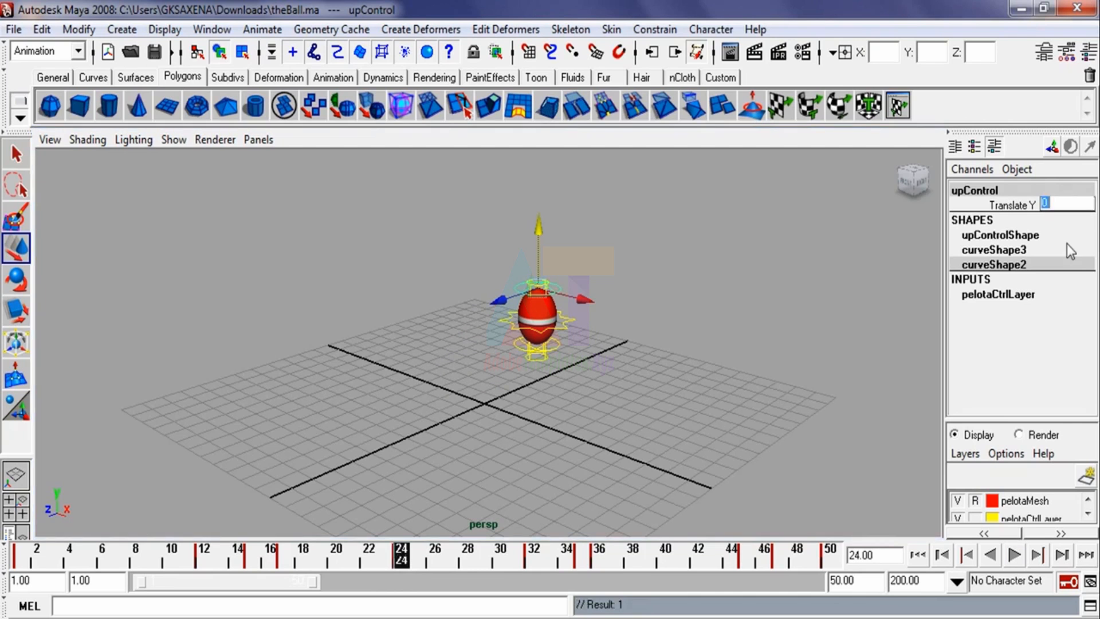
key("alt+v")
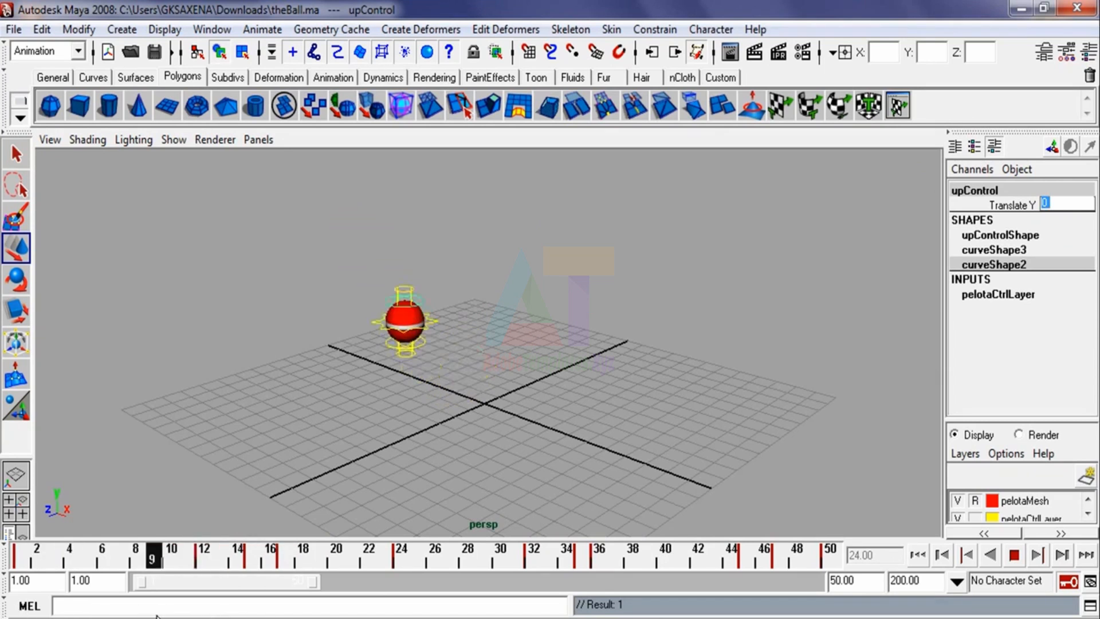
Step: Raise upControl to a Translate Y of about 0.251 at frame 12, and set it to 0 at frame 6
key("alt+v")
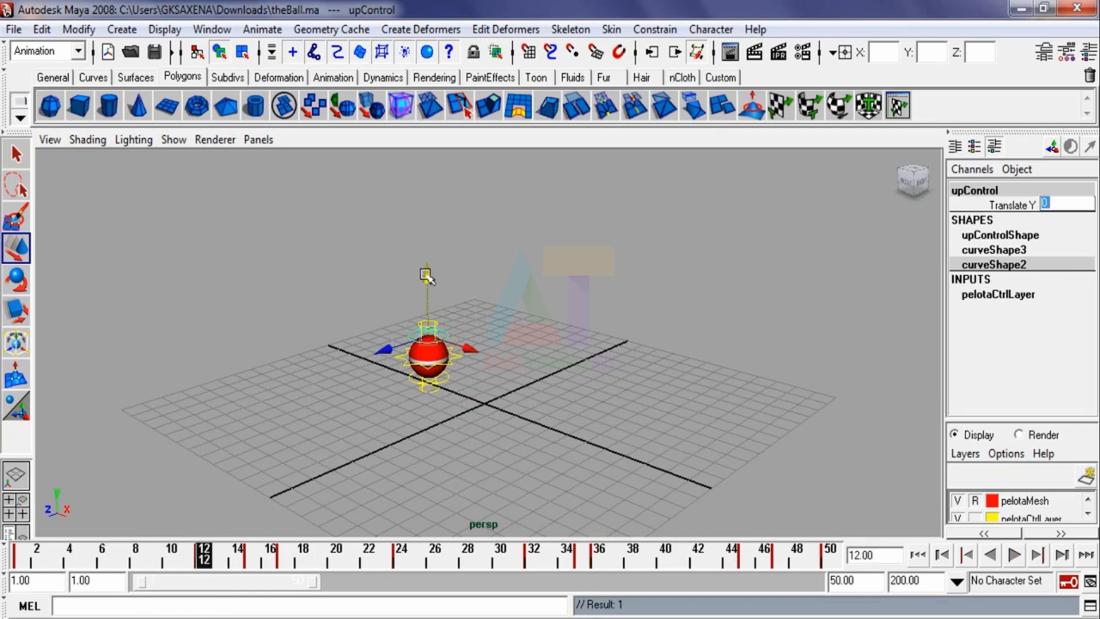
left_click_drag(426, 278, 432, 270)
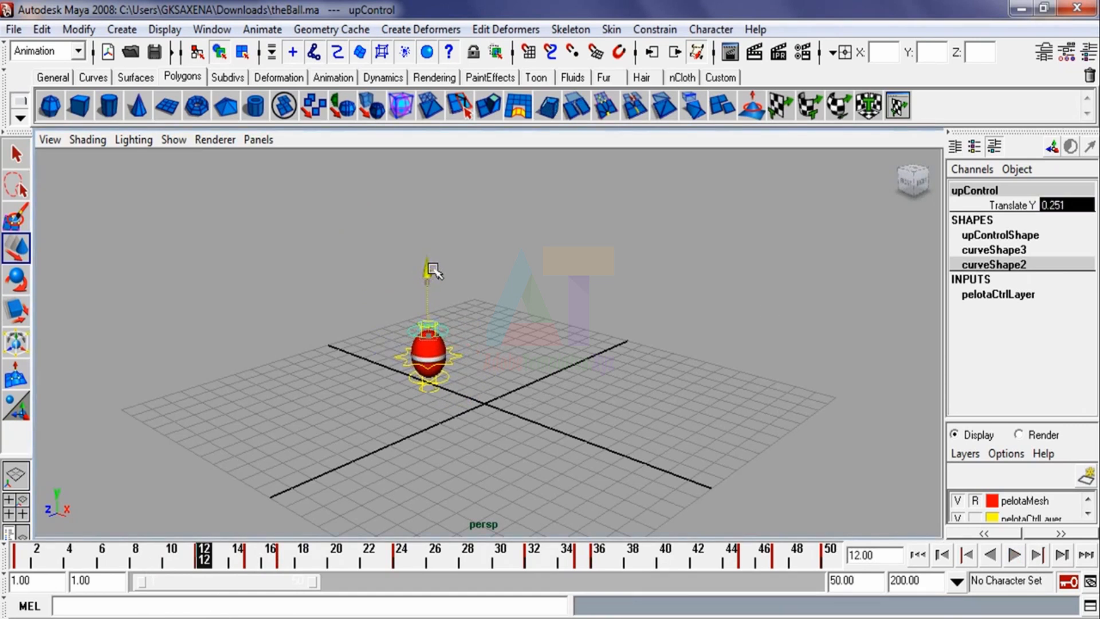
left_click(112, 566)
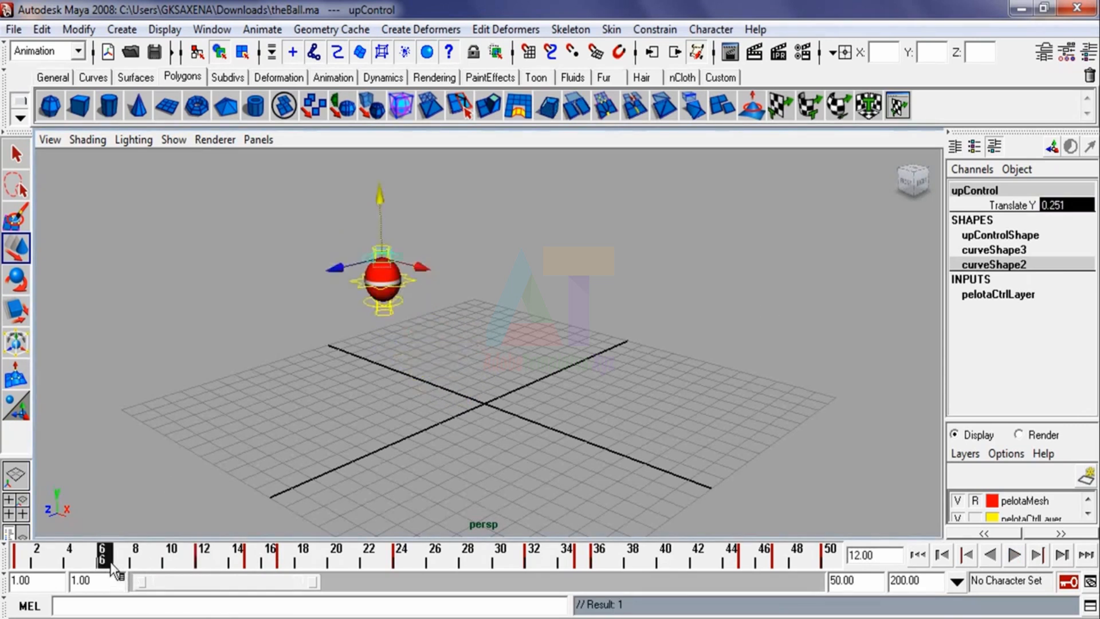
left_click(1087, 204)
type("0")
key("Return")
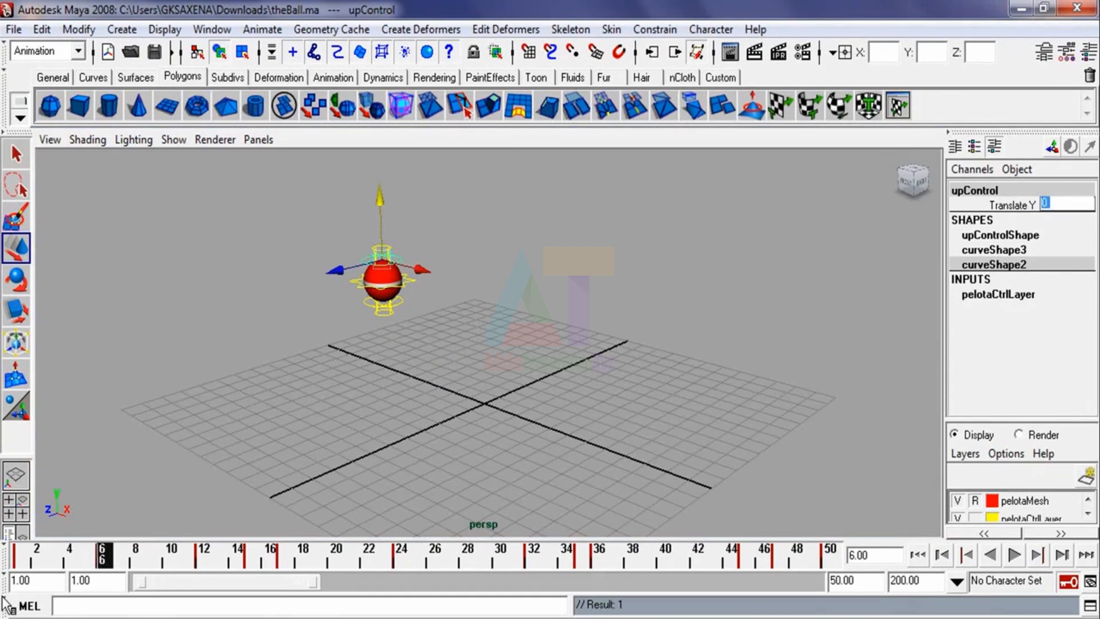
Step: Play the animation through the last bounce, stop it near frame 47, and clear the selection
key("alt+v")
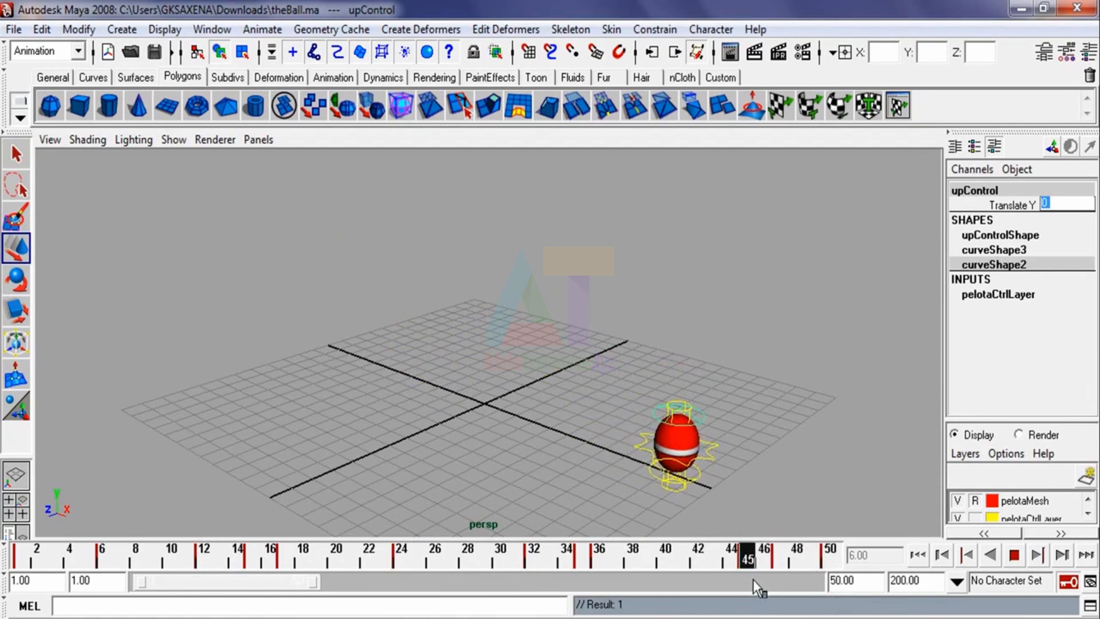
key("alt+v")
left_click(736, 472)
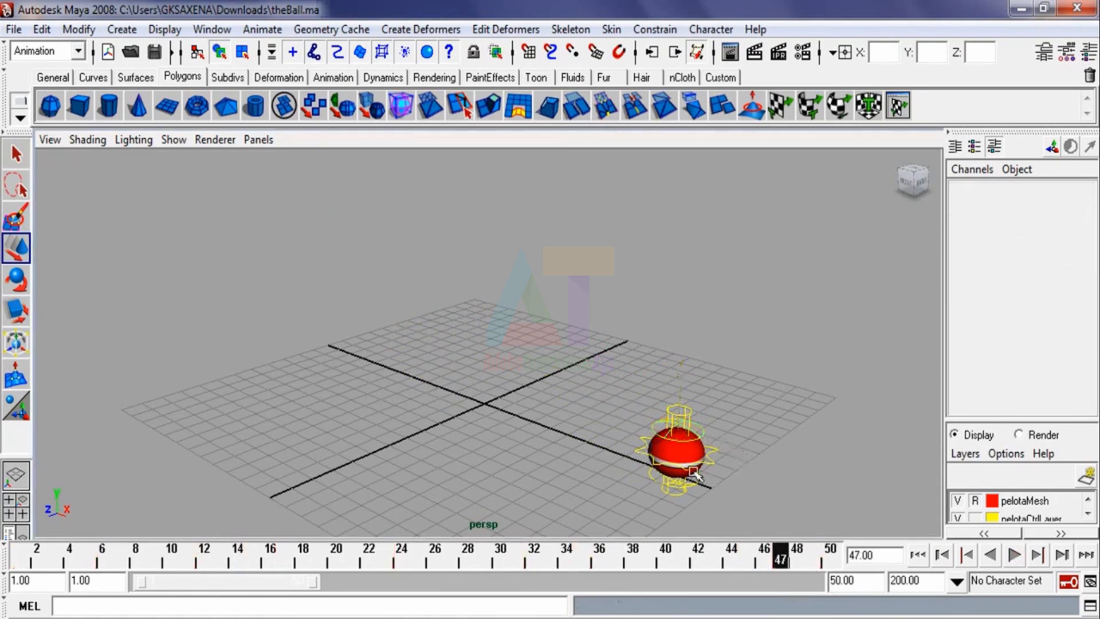
Step: Select masterControl, go to frame 46, and examine its animation curves in the Graph Editor before minimizing the editor
left_click(713, 459)
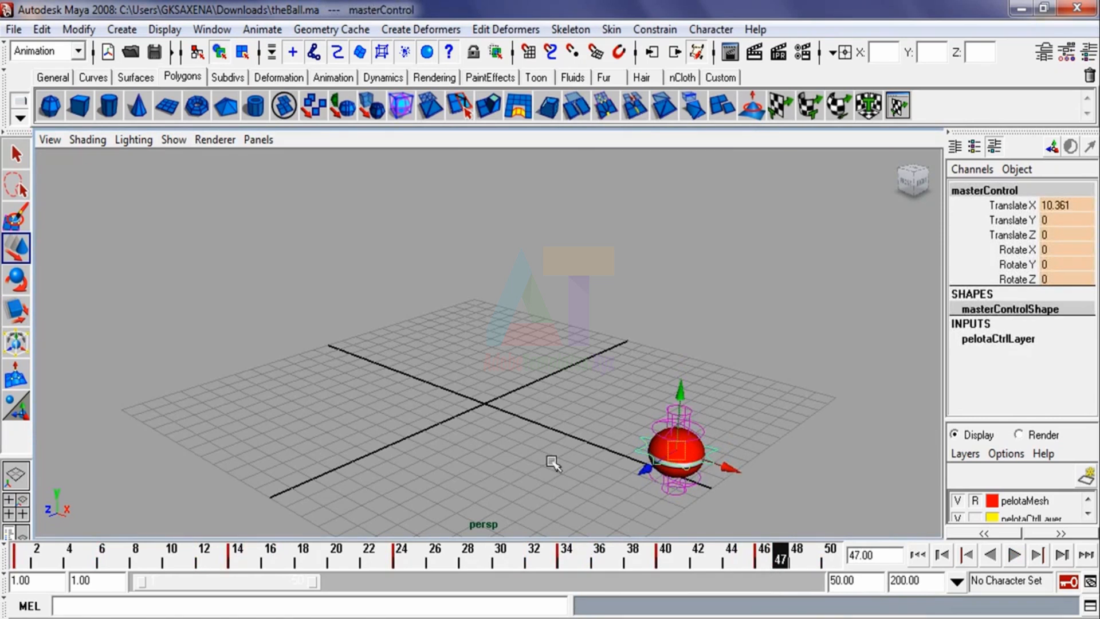
left_click(1023, 205)
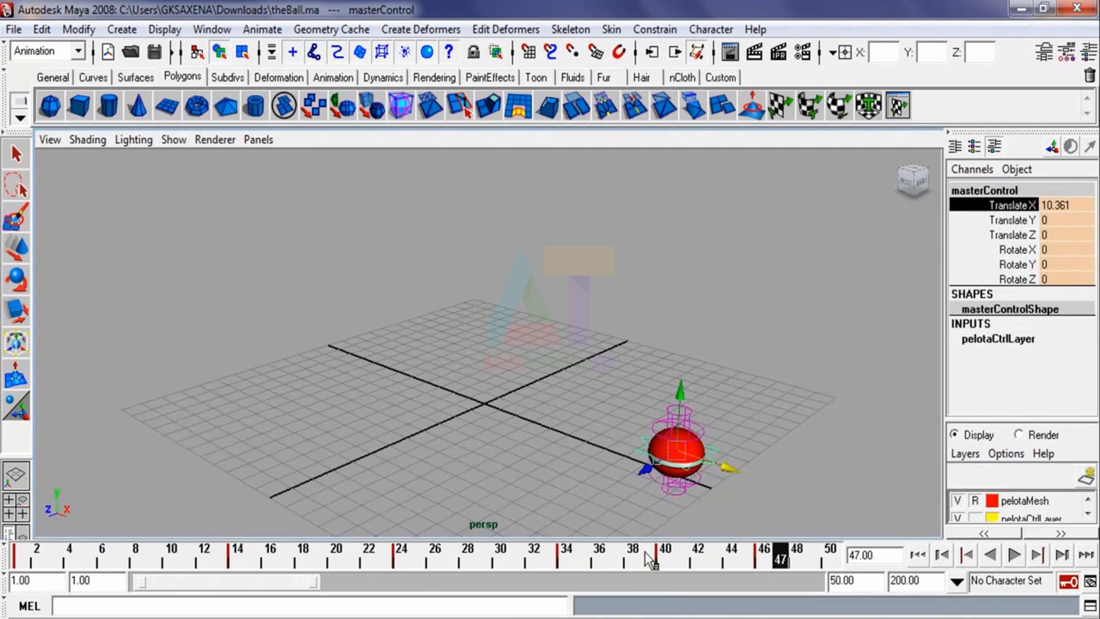
key("alt+v")
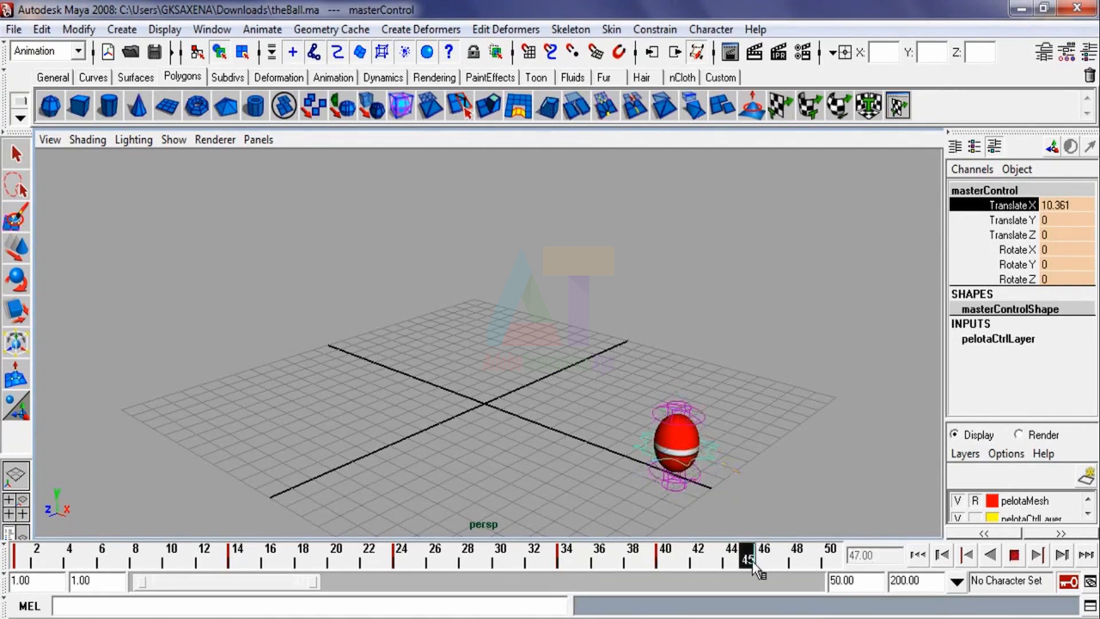
left_click(764, 553)
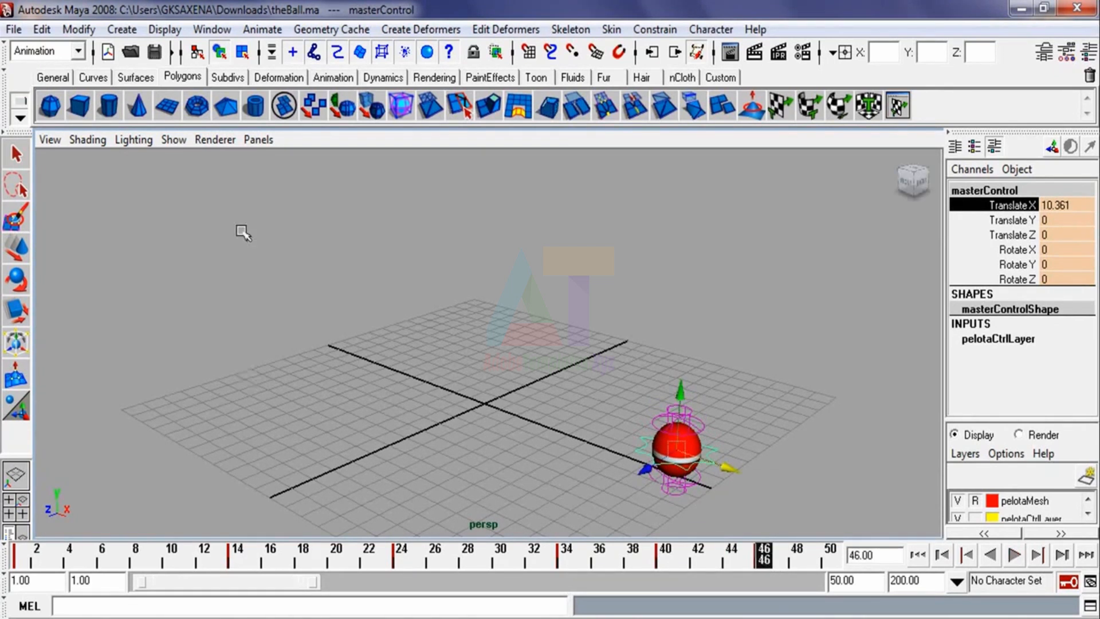
left_click(207, 30)
mouse_move(215, 94)
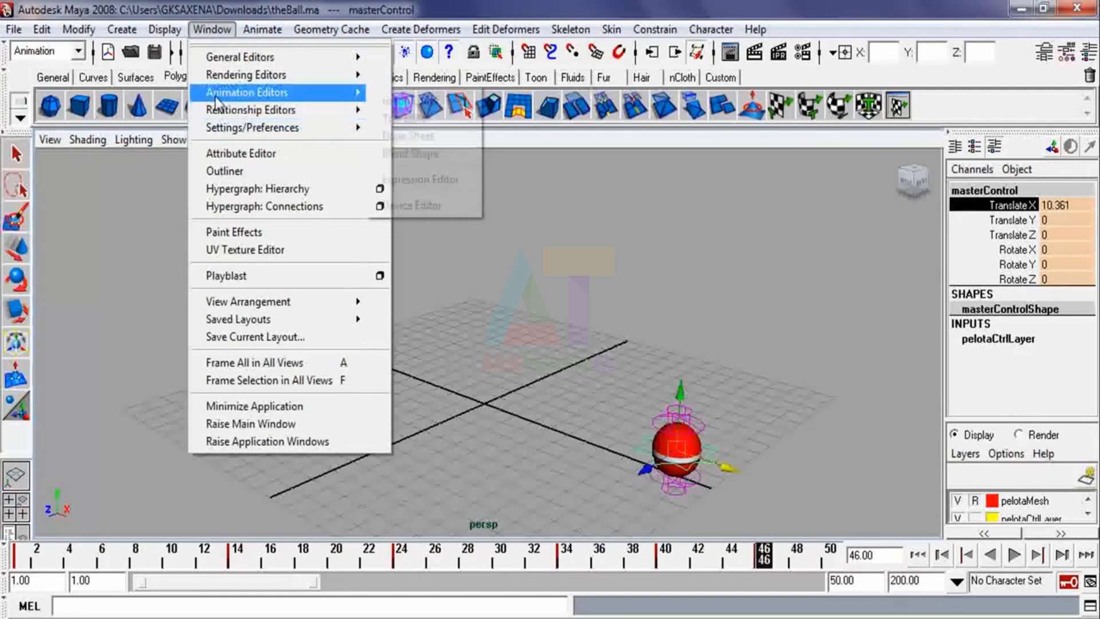
left_click(379, 96)
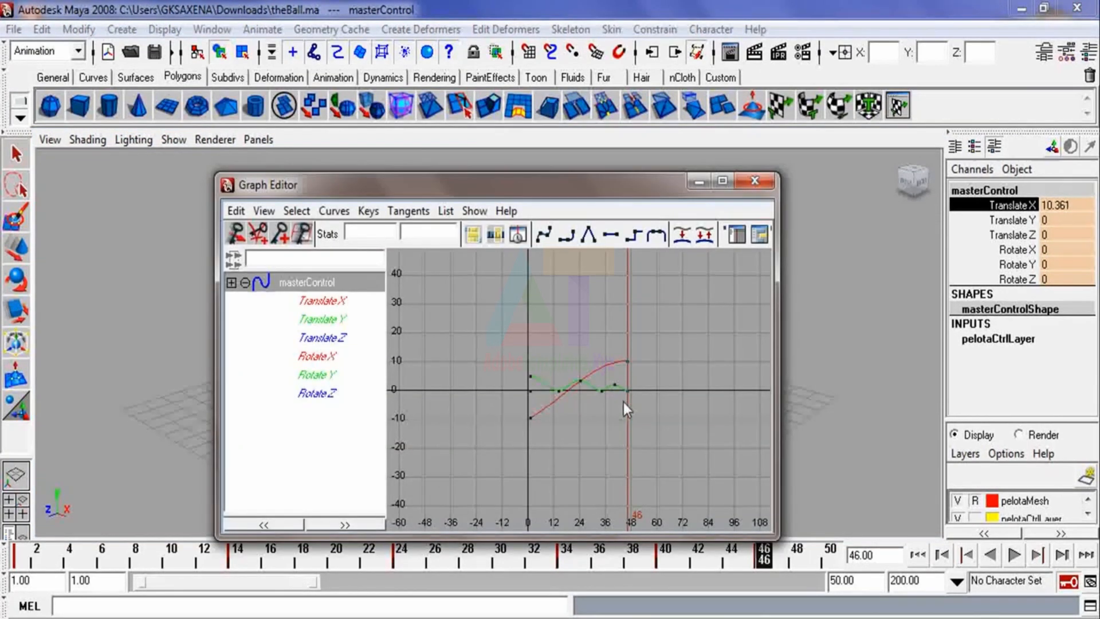
left_click(705, 185)
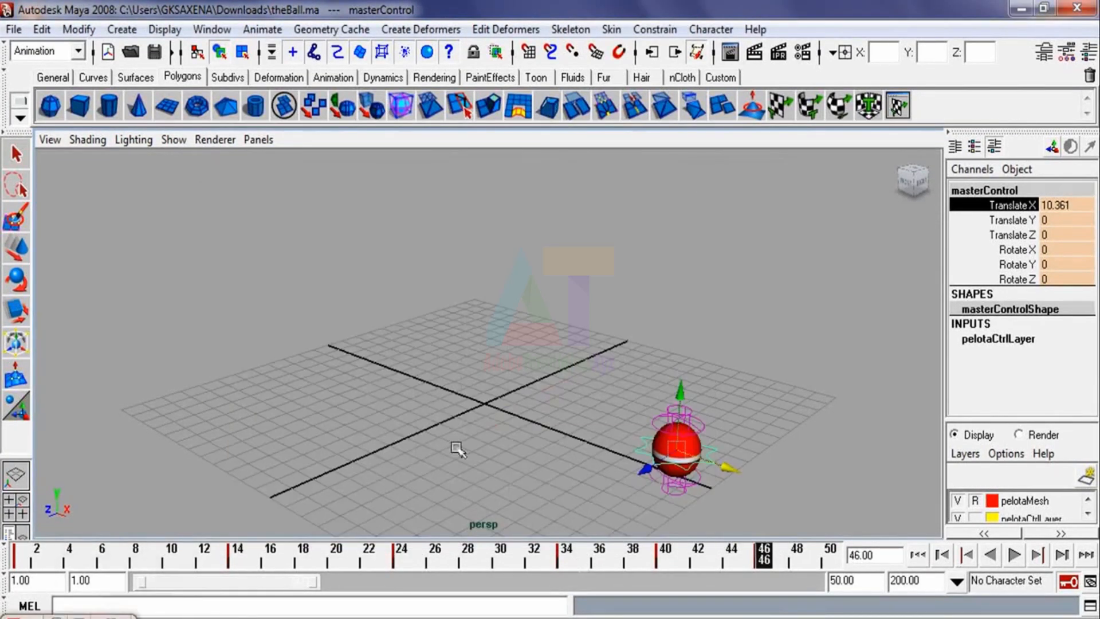
Step: Move masterControl along X to a Translate X of about 13.799 at frame 46 and play the animation from frame 1
left_click_drag(727, 469, 810, 506)
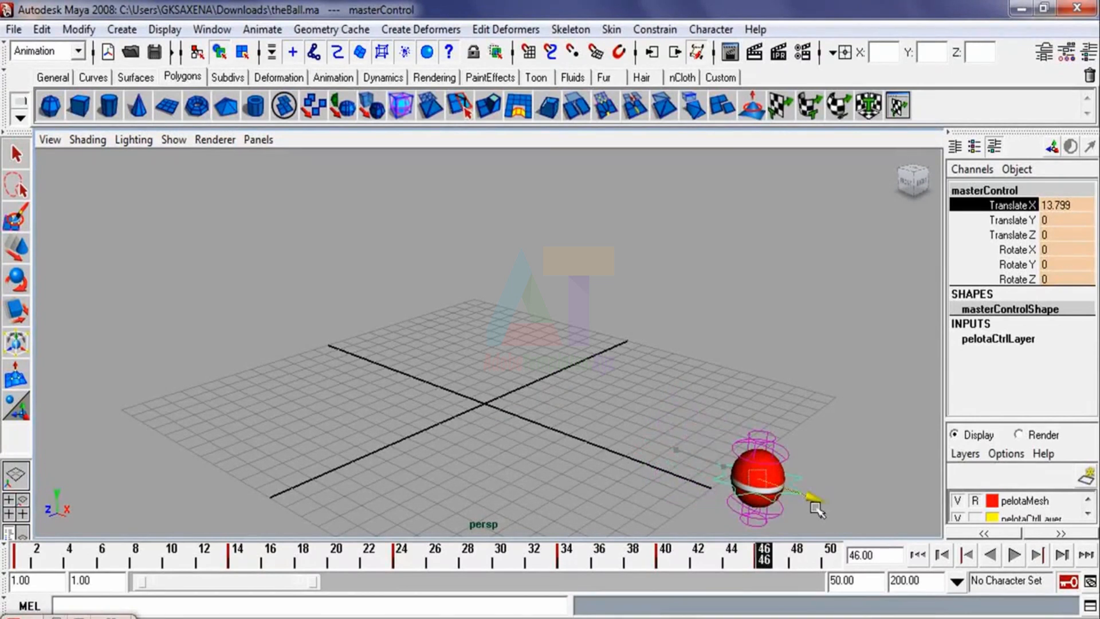
left_click_drag(772, 562, 7, 590)
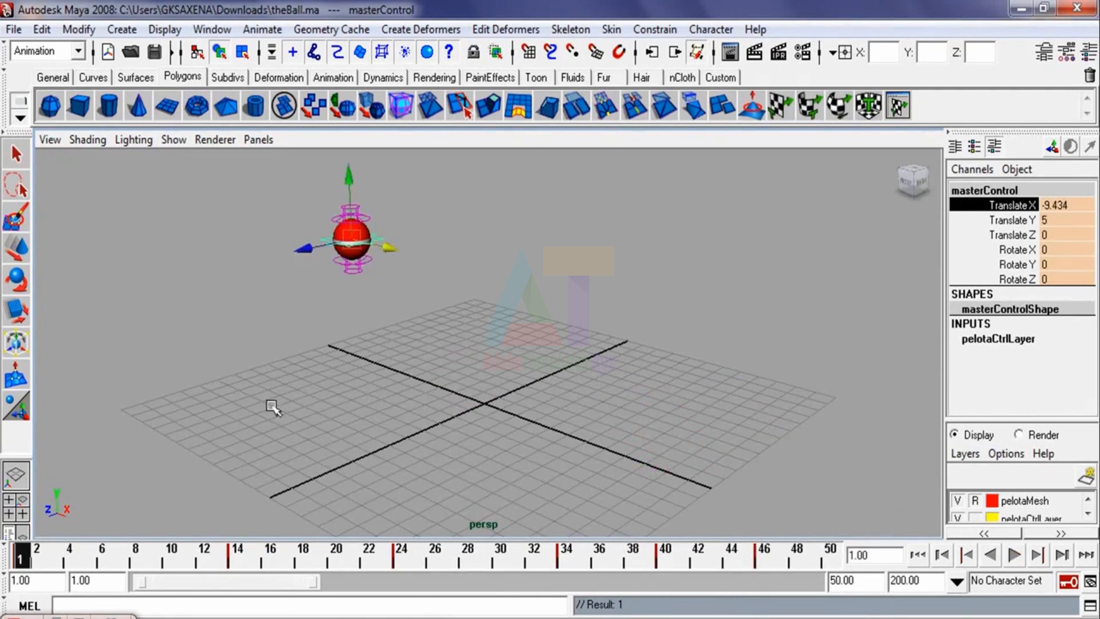
left_click(302, 406)
left_click(1013, 555)
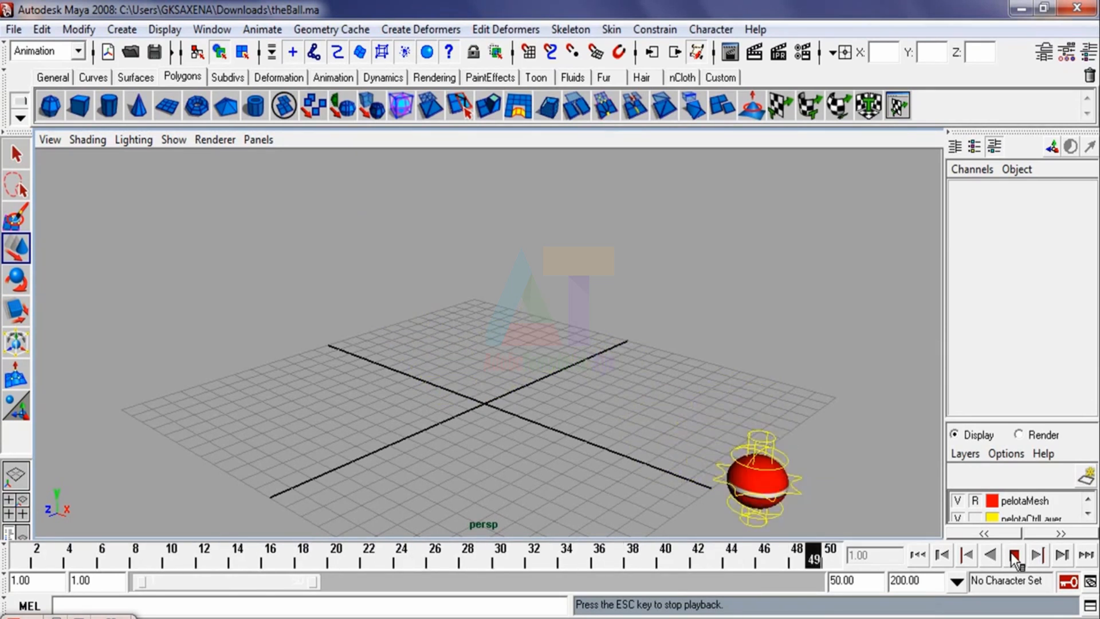
left_click(1012, 555)
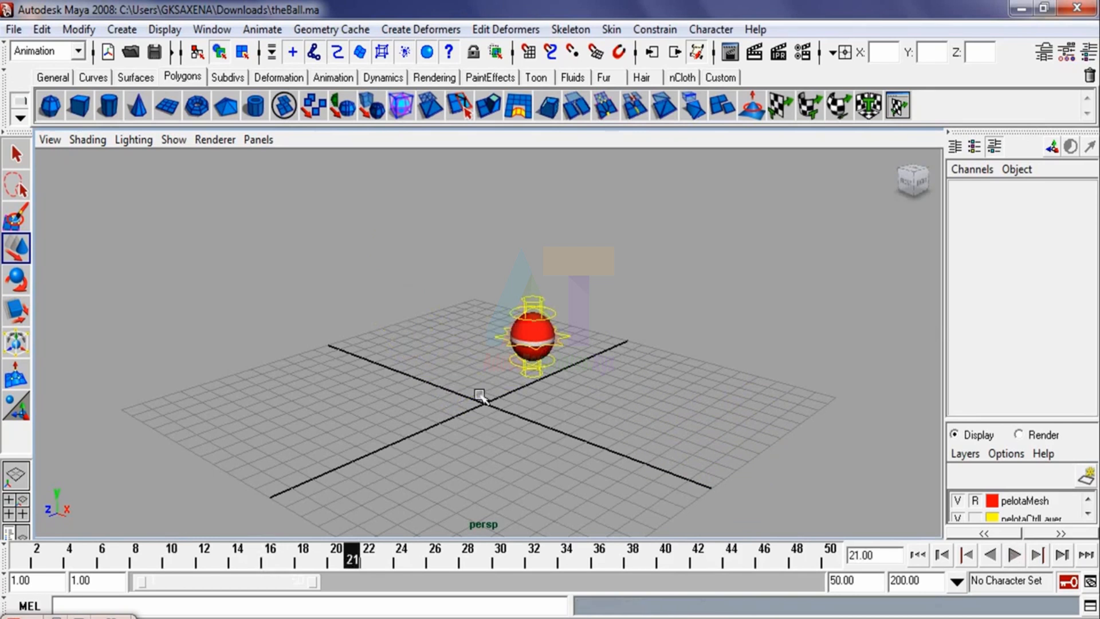
Step: Select masterControl, go to frame 1, and examine its Rotate X, Translate Z and Rotate Z curves in the Graph Editor
left_click(570, 335)
left_click(18, 558)
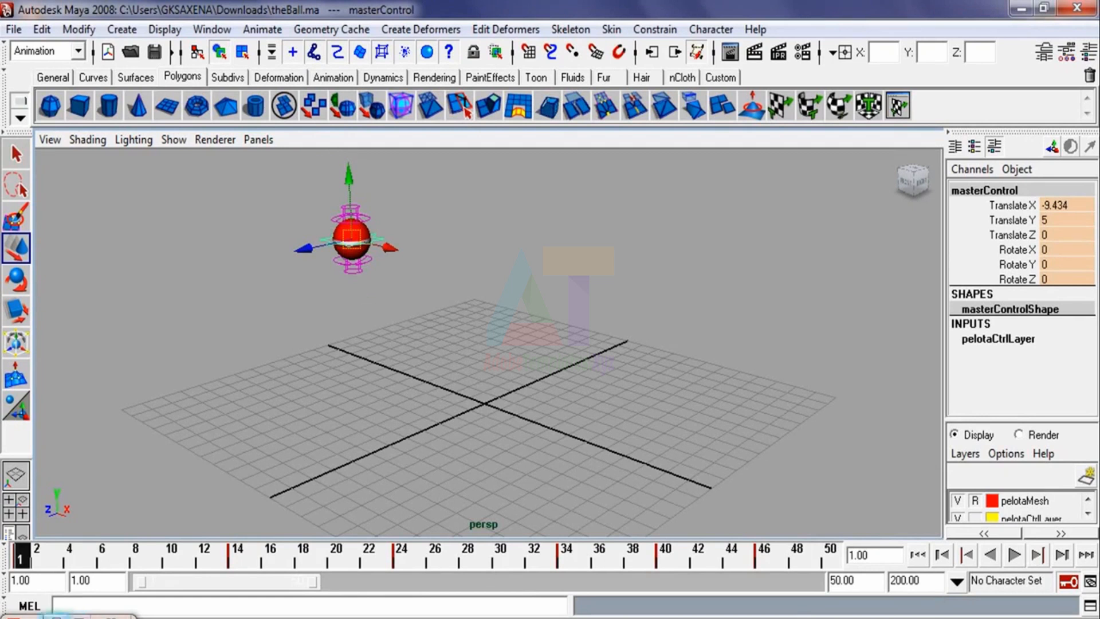
left_click(56, 616)
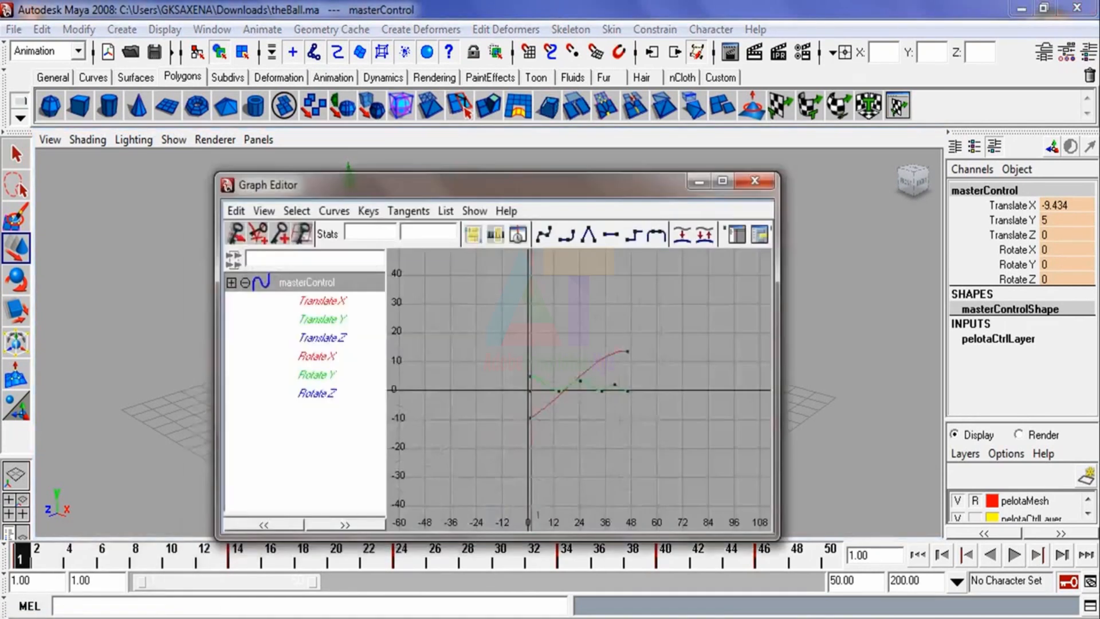
left_click(316, 355)
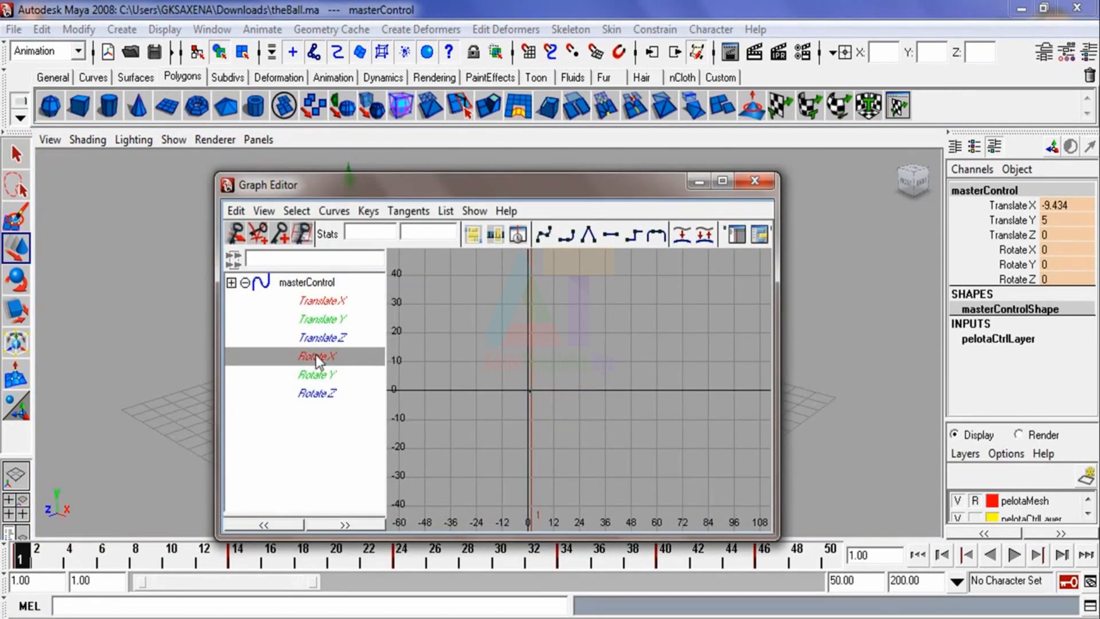
key("f")
left_click(319, 342)
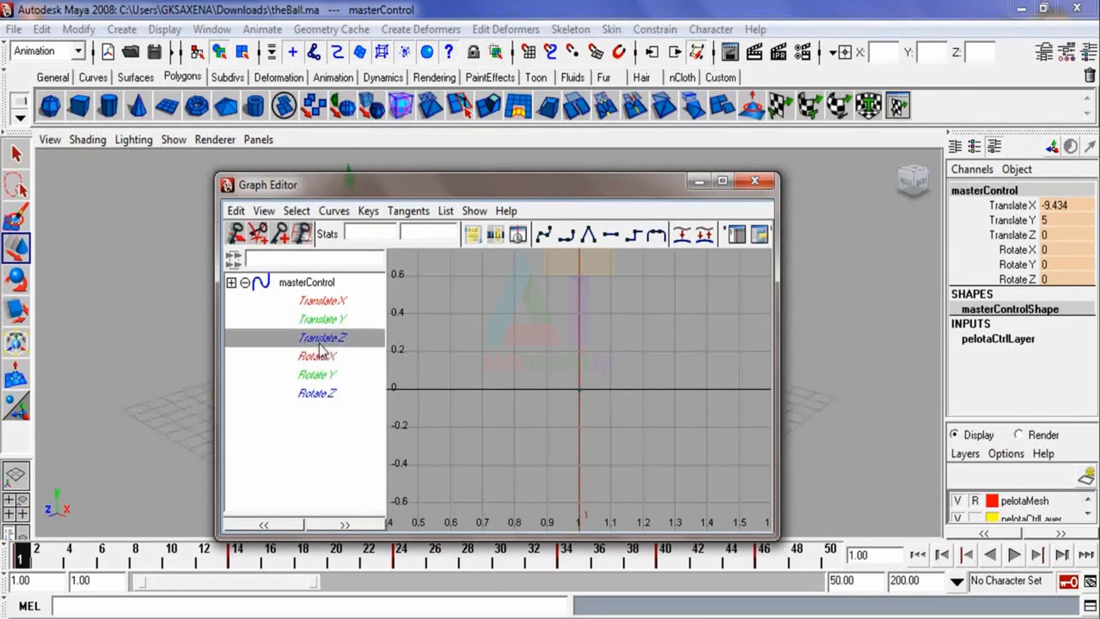
left_click(319, 393)
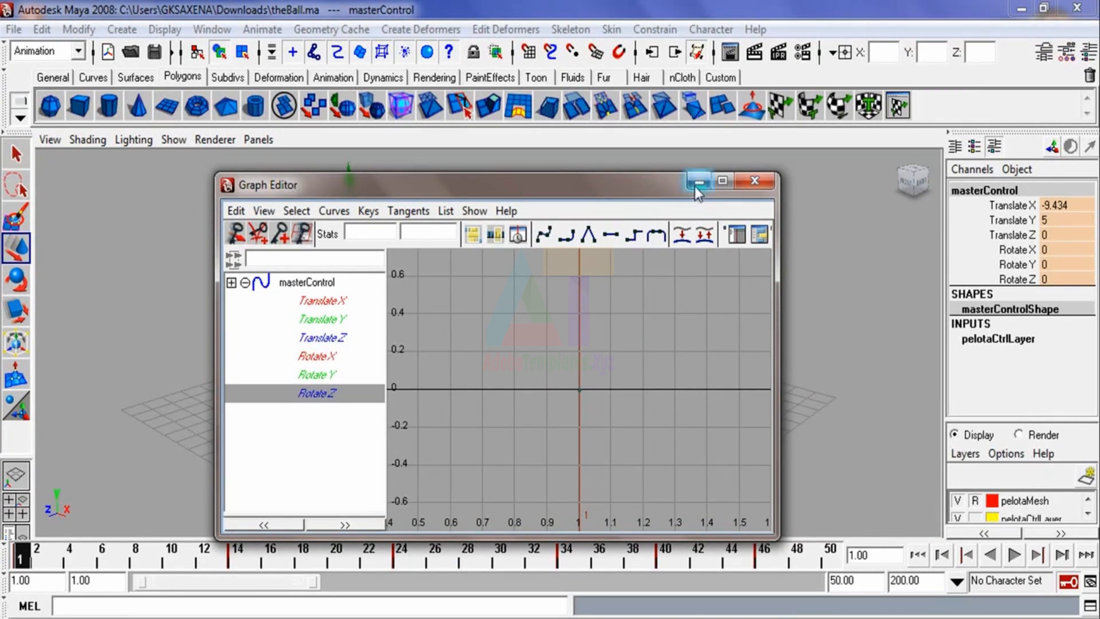
left_click(695, 186)
Step: Rotate masterControl at frame 1 to about 49.969 in X, -39.011 in Y and -36.8 in Z
left_click(26, 279)
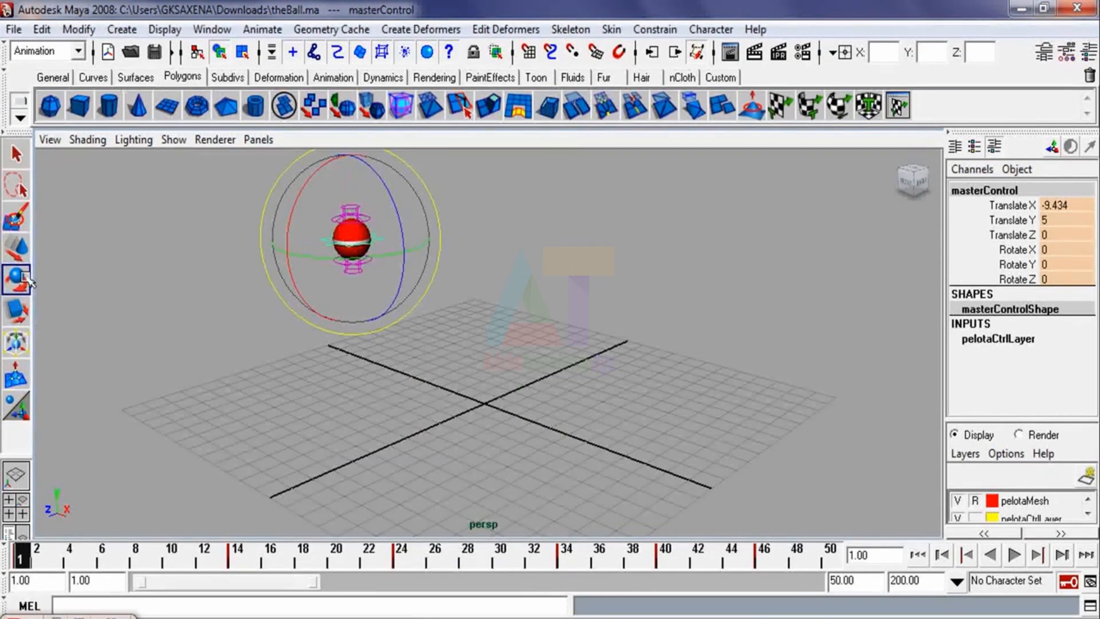
left_click_drag(391, 196, 397, 282)
left_click_drag(372, 244, 284, 214)
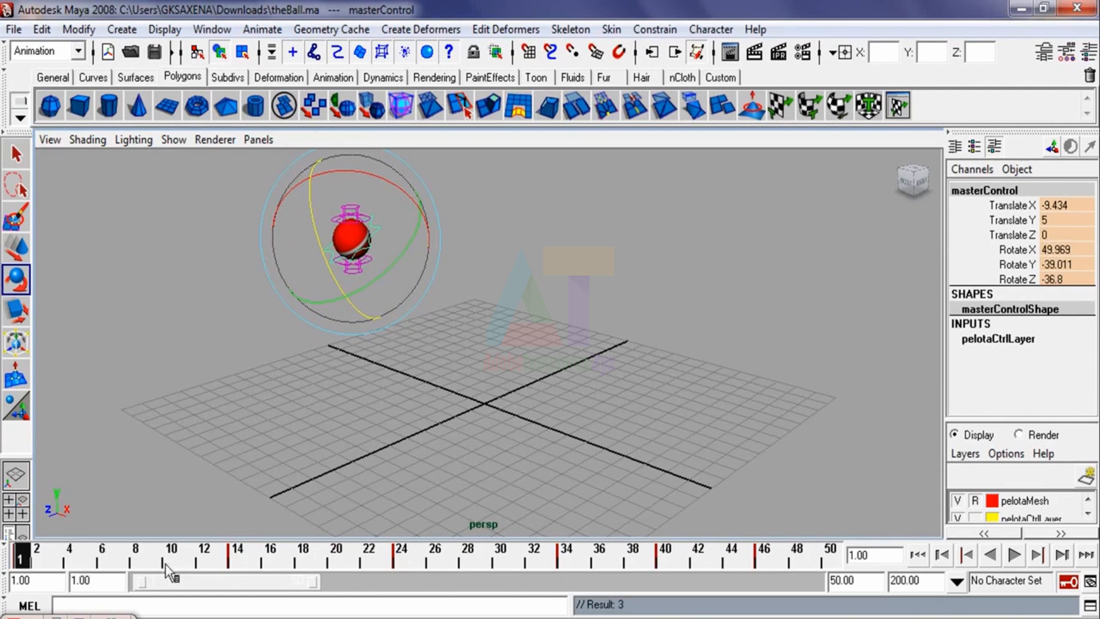
Step: Rotate masterControl at frame 46 to about 29.819 in X, -54.412 in Y and -230.528 in Z
left_click(763, 557)
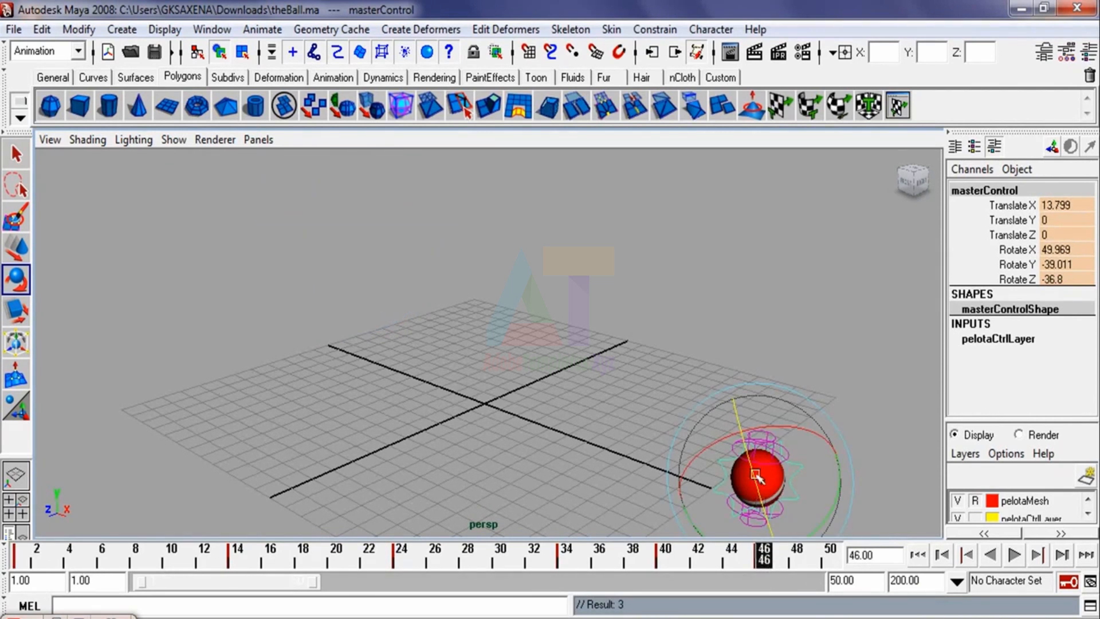
left_click_drag(754, 475, 859, 450)
left_click_drag(726, 461, 778, 564)
left_click_drag(768, 400, 873, 458)
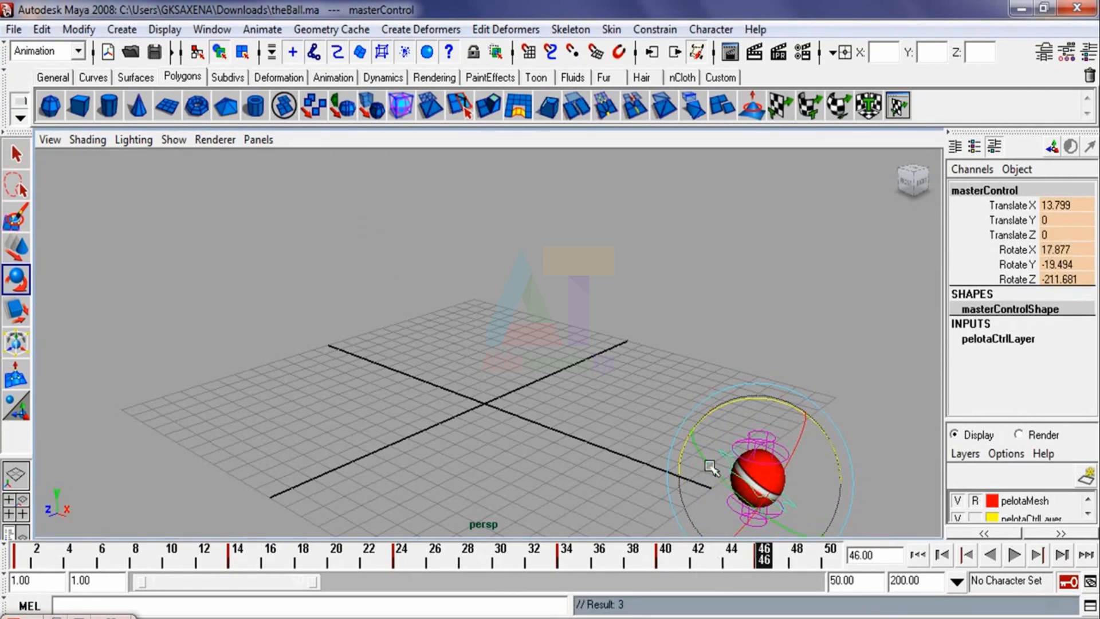
left_click_drag(710, 465, 727, 514)
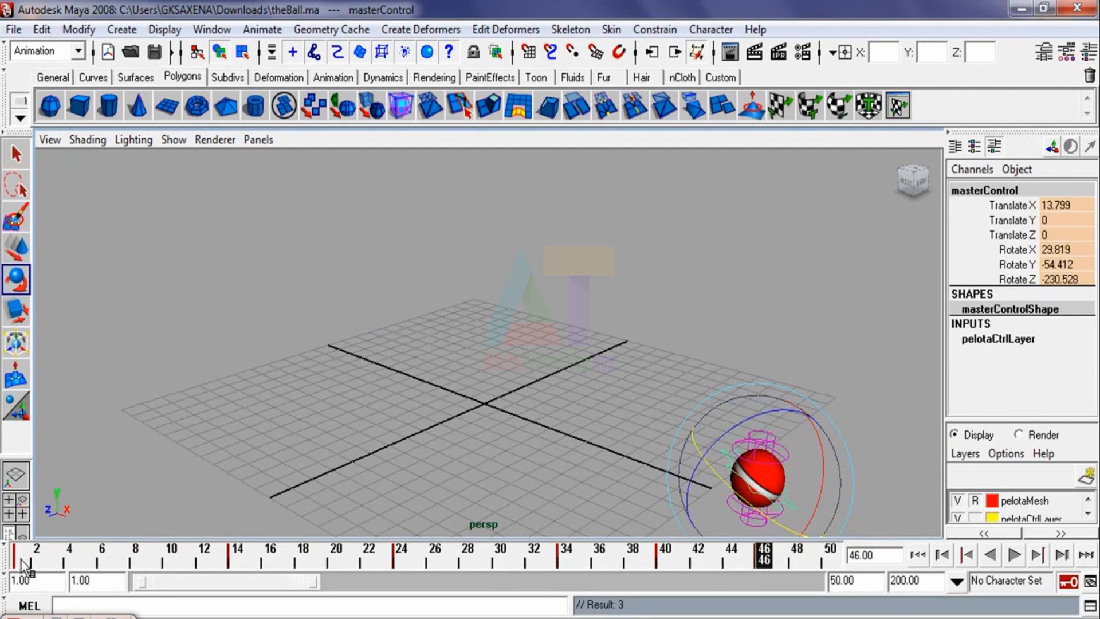
Step: Hide the NURBS curves in the viewport and play the animation from frame 1 to check the ball's rotation
left_click(22, 561)
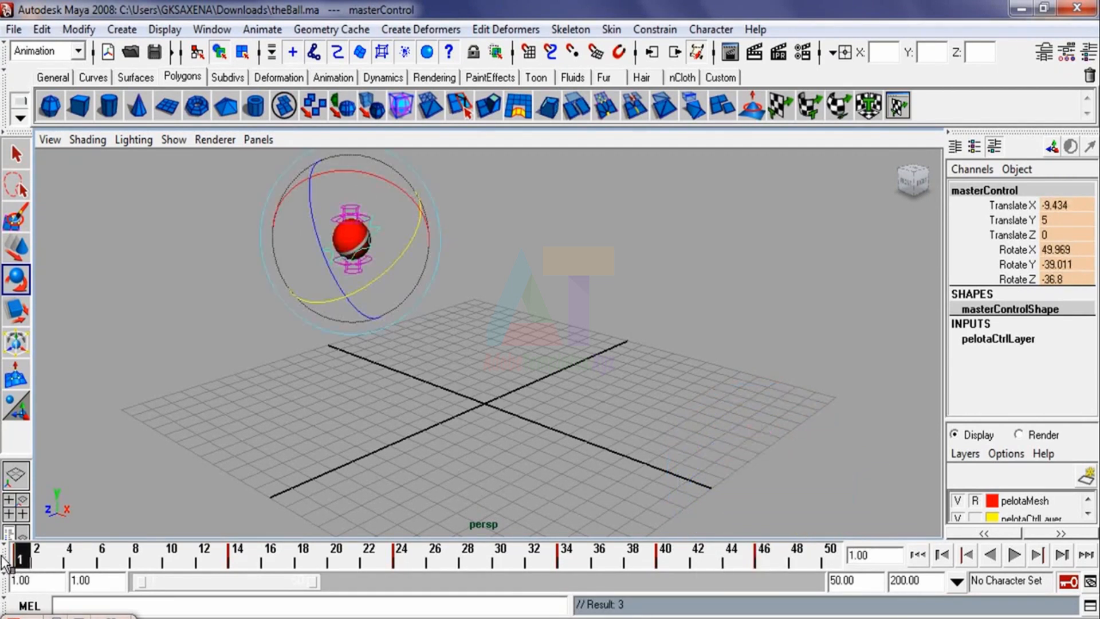
left_click(200, 412)
left_click(173, 140)
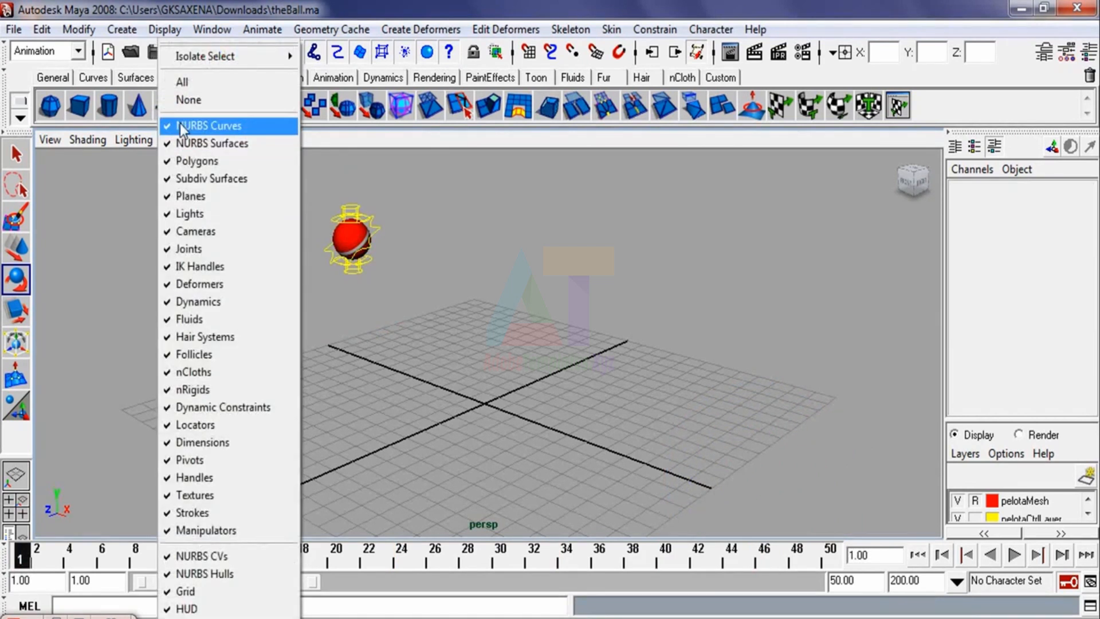
left_click(179, 124)
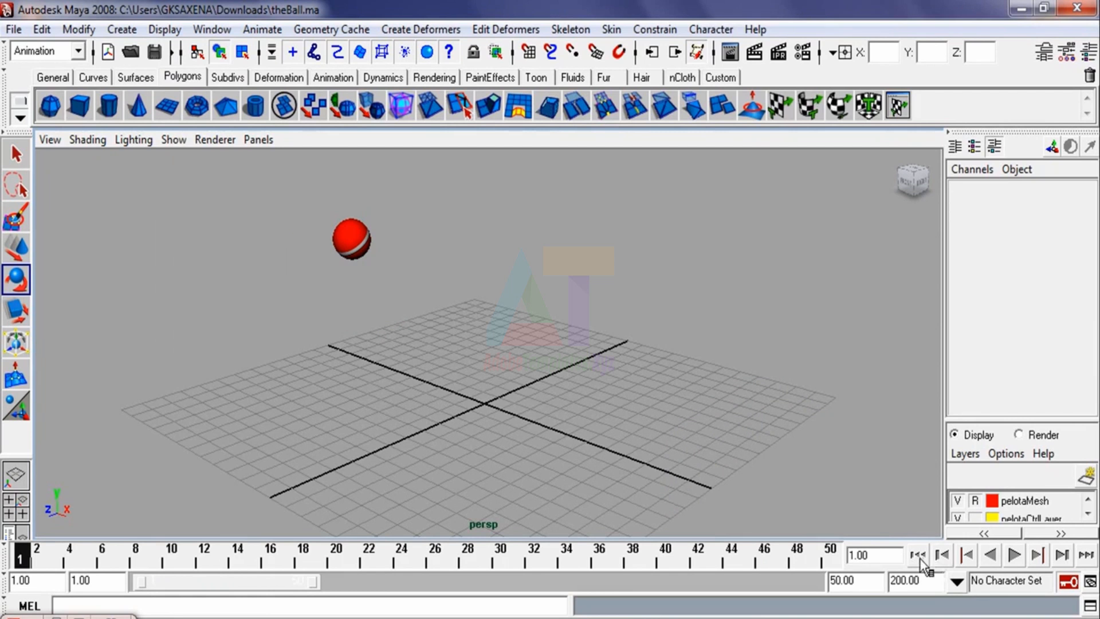
left_click(1013, 554)
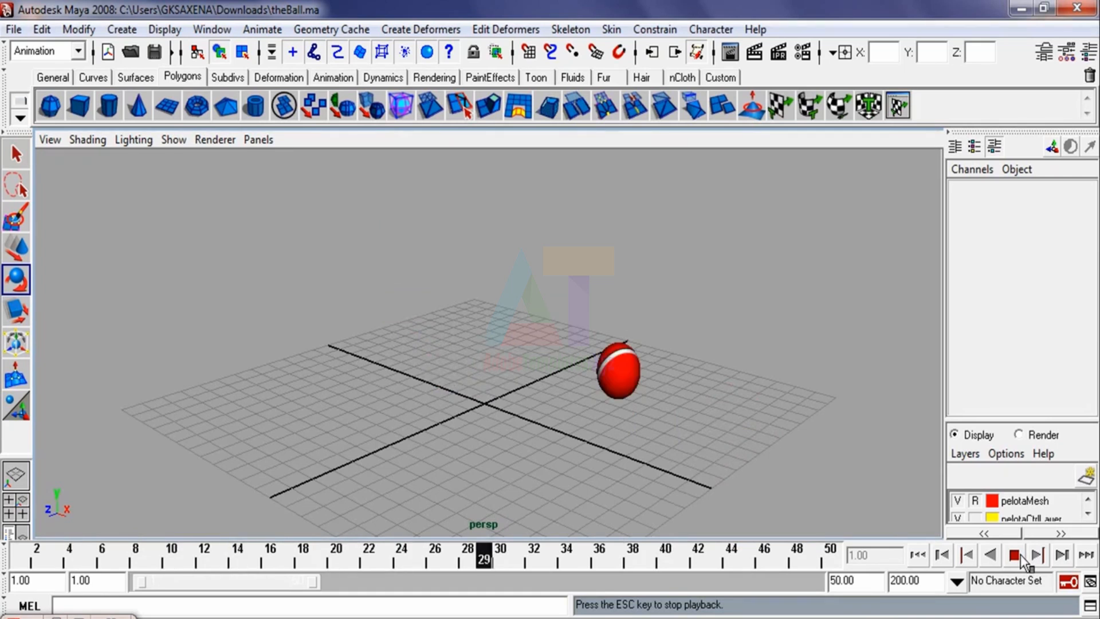
left_click(1013, 554)
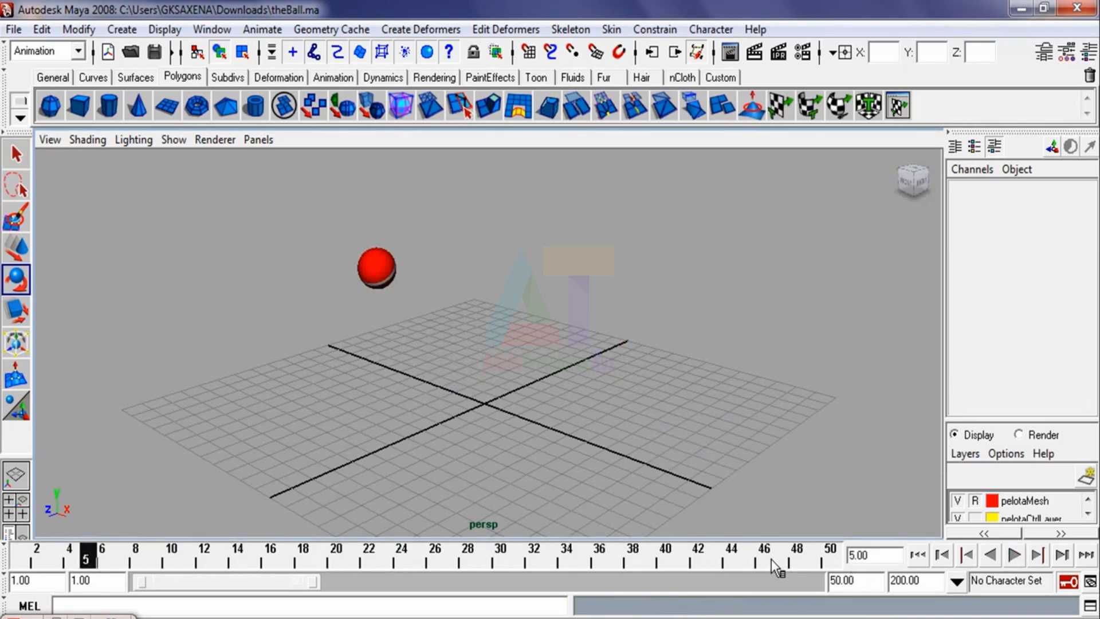
Step: Show the NURBS curves again and move masterControl to a Translate X of about 16.163 at frame 50
left_click_drag(771, 559, 826, 559)
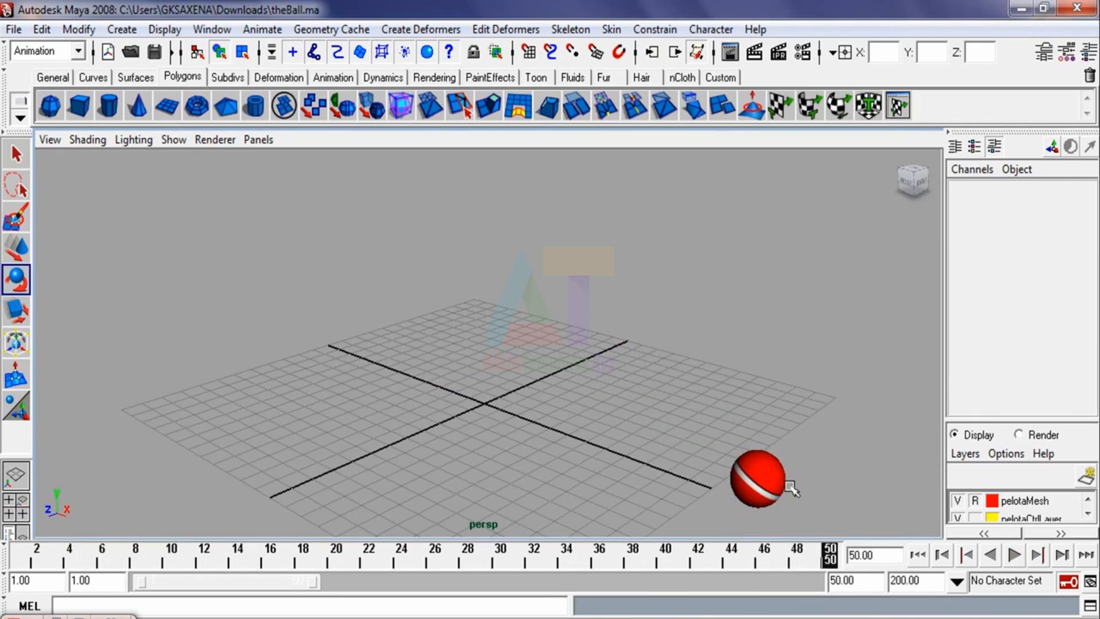
left_click(180, 141)
left_click(188, 123)
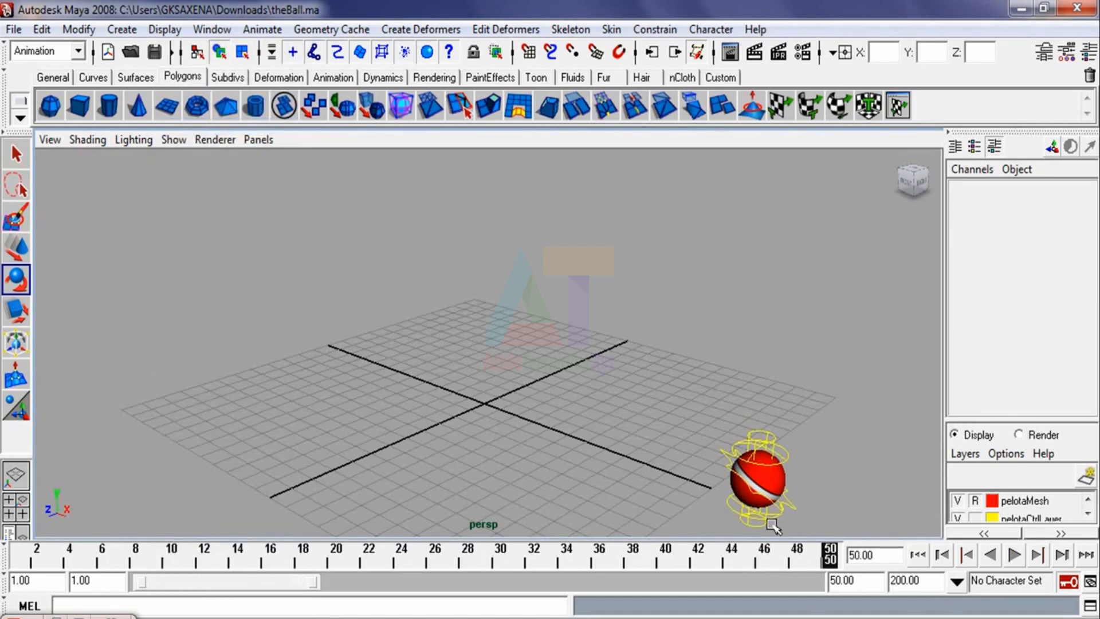
left_click(796, 509)
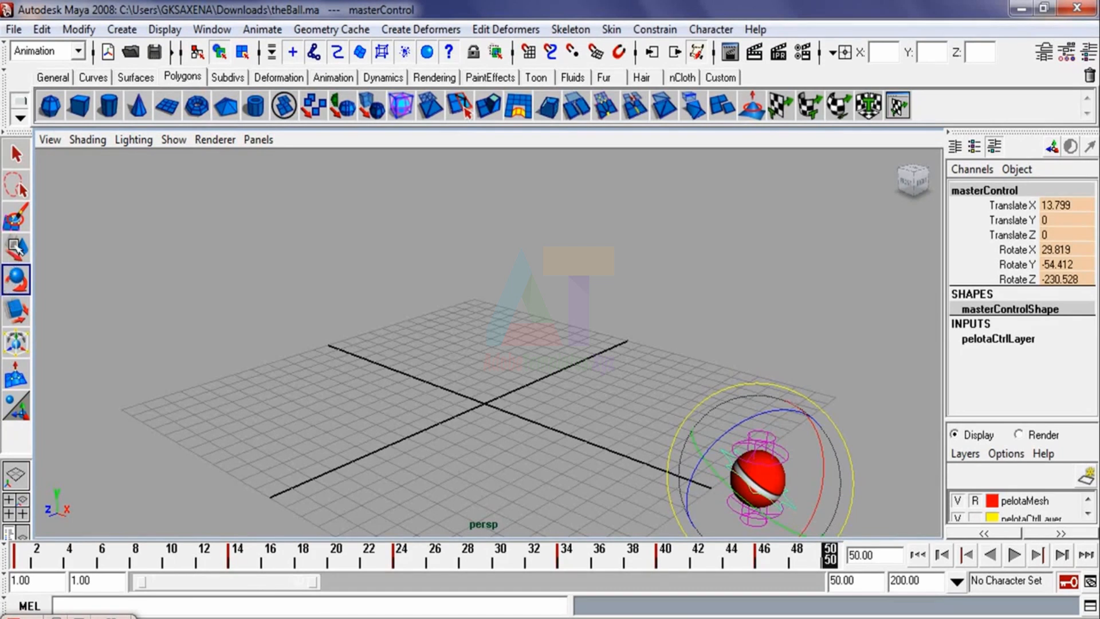
left_click(17, 247)
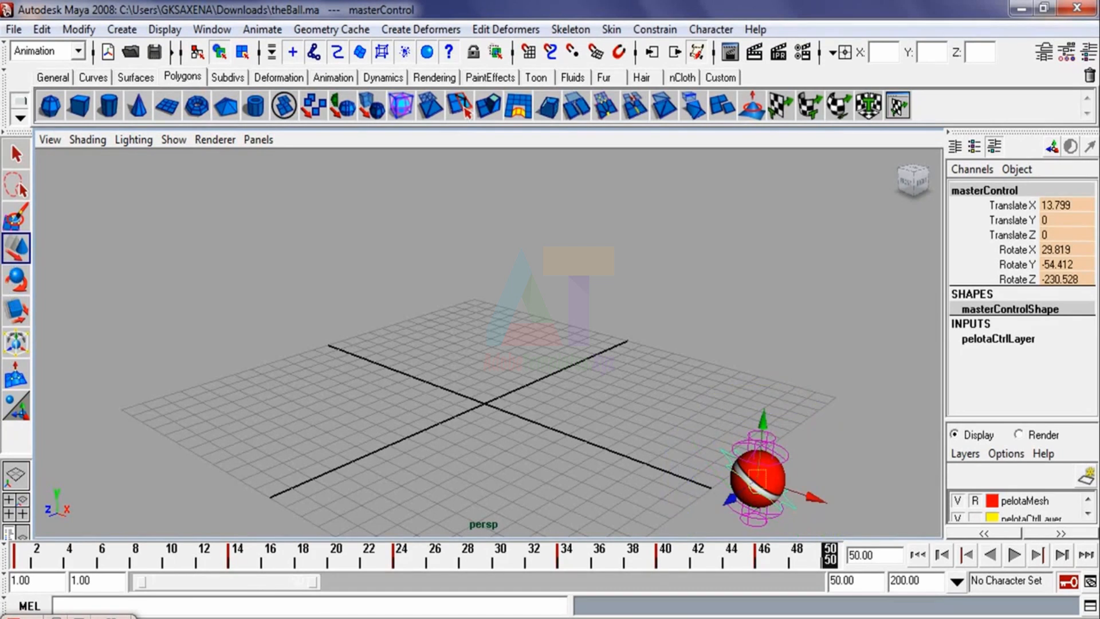
left_click(818, 497)
left_click_drag(819, 497, 857, 555)
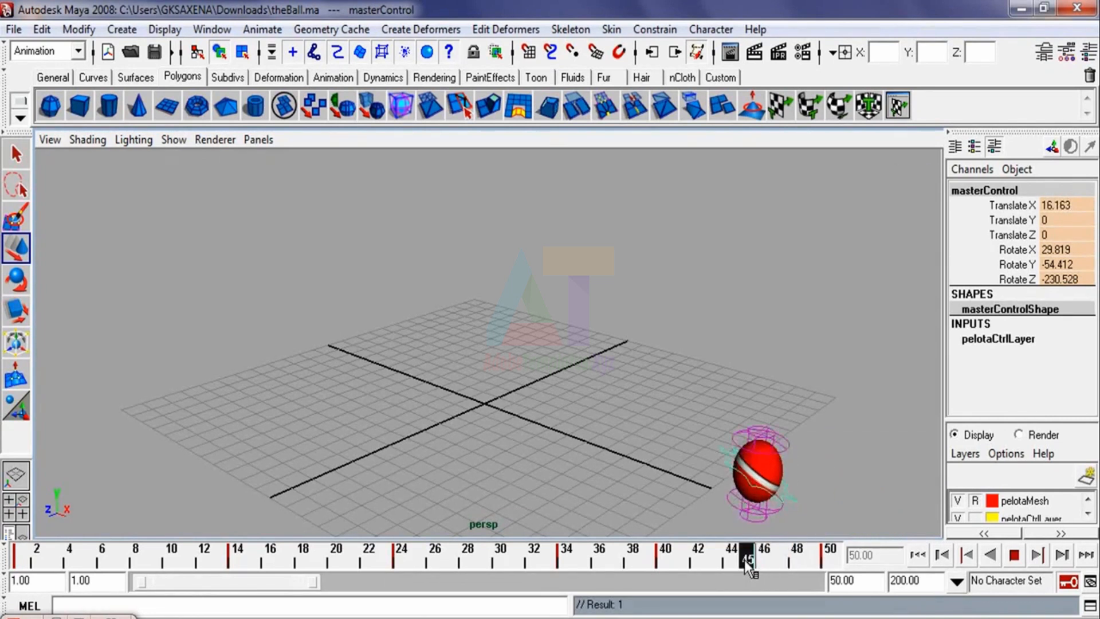
Step: Rotate masterControl further at frame 50 so the ball keeps rolling, and return to frame 1
left_click(17, 281)
left_click_drag(850, 440, 856, 530)
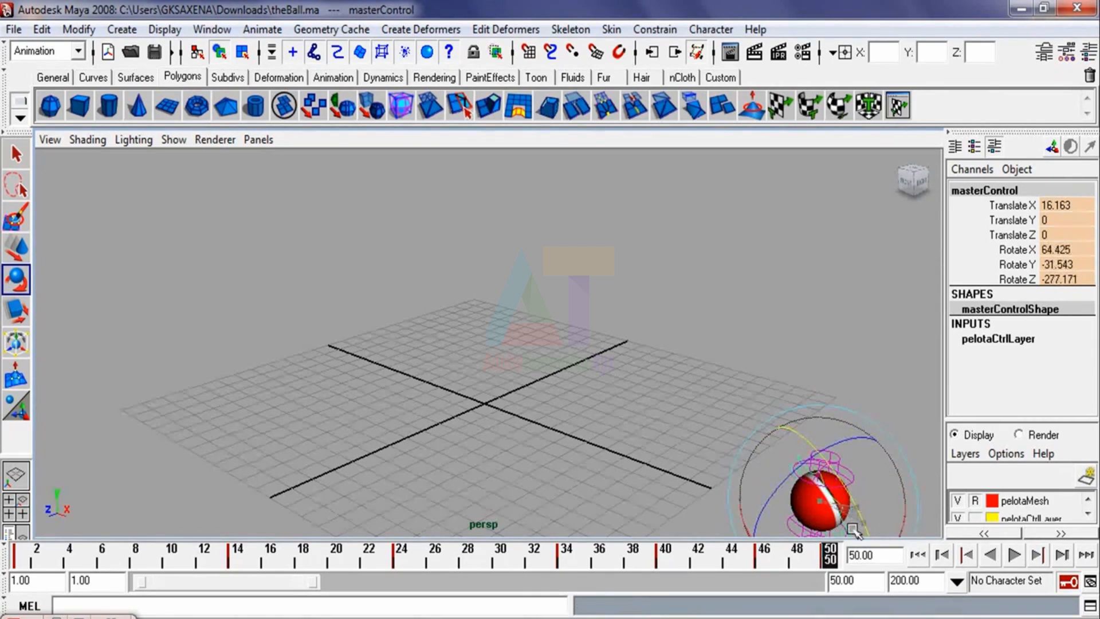
left_click_drag(800, 462, 3, 583)
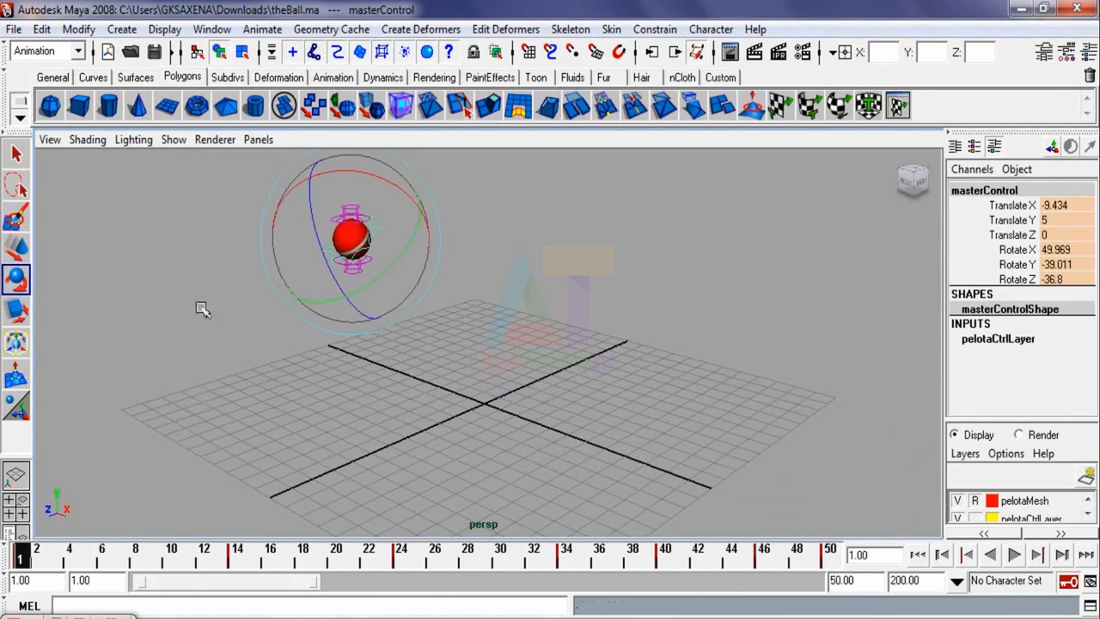
Step: Clear the selection, hide the NURBS curves and play the extended animation, stopping it near frame 20
left_click(164, 150)
left_click(173, 139)
left_click(197, 125)
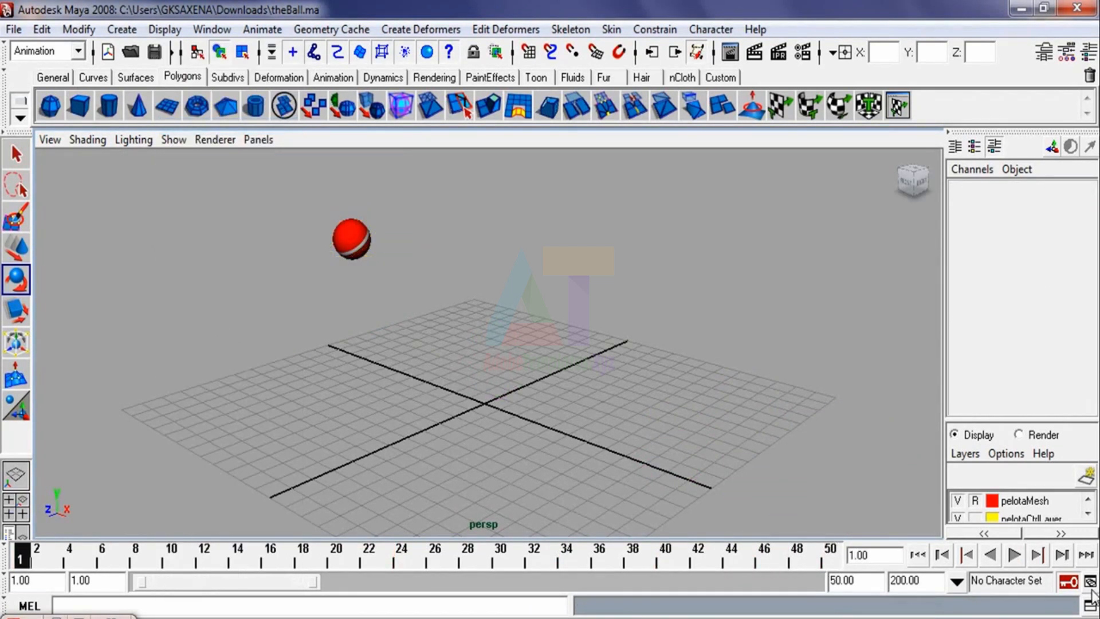
left_click(1015, 556)
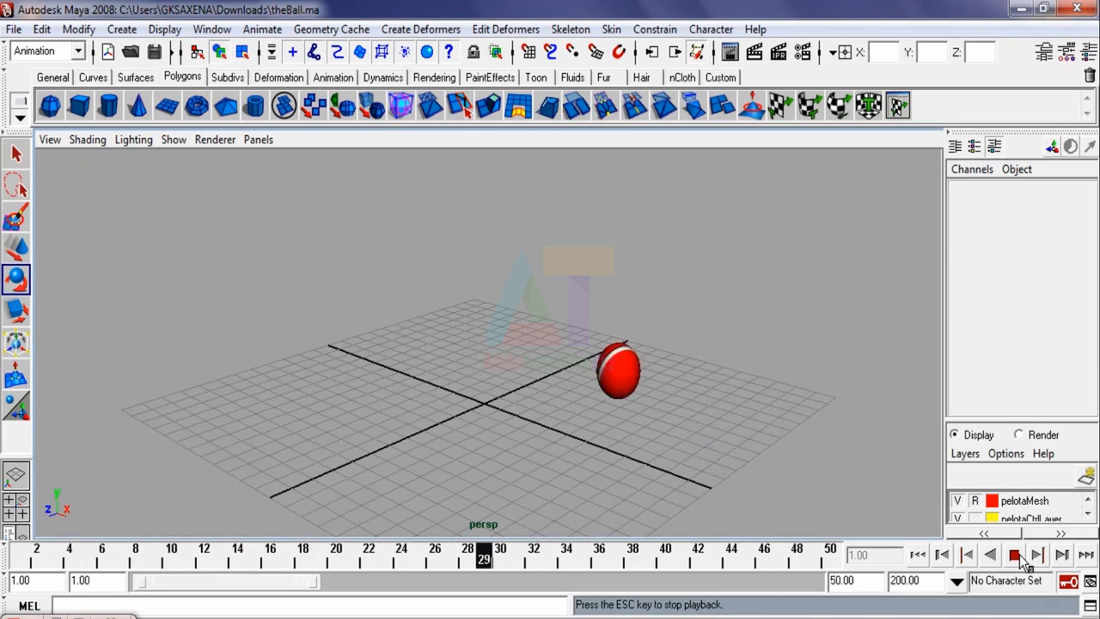
left_click(1015, 555)
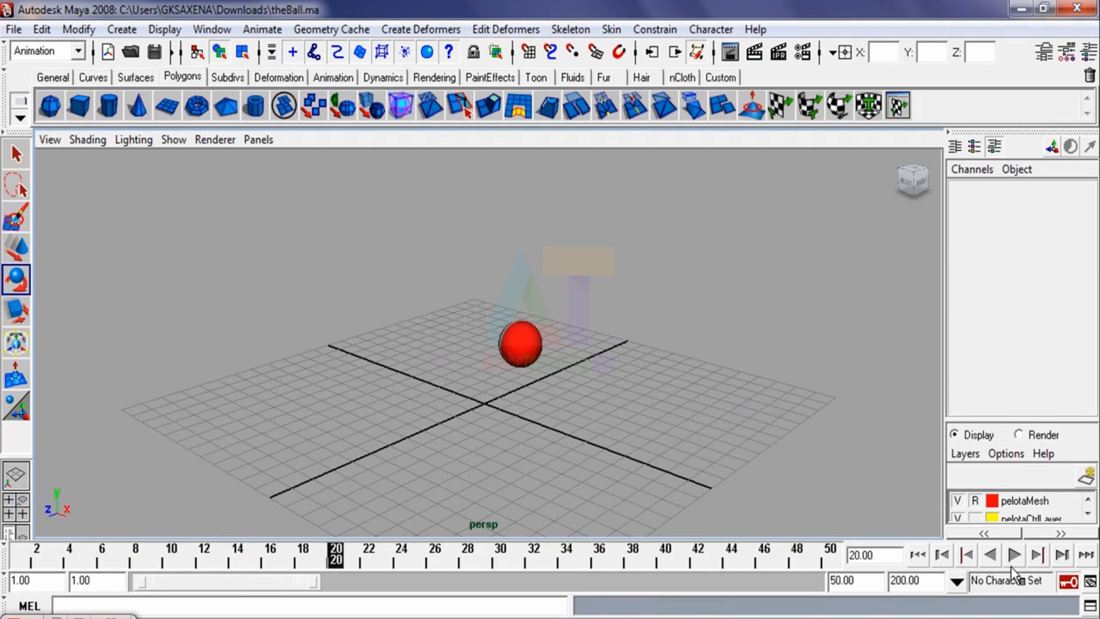
Step: Turn the NURBS curves display back on and select masterControl
left_click(174, 139)
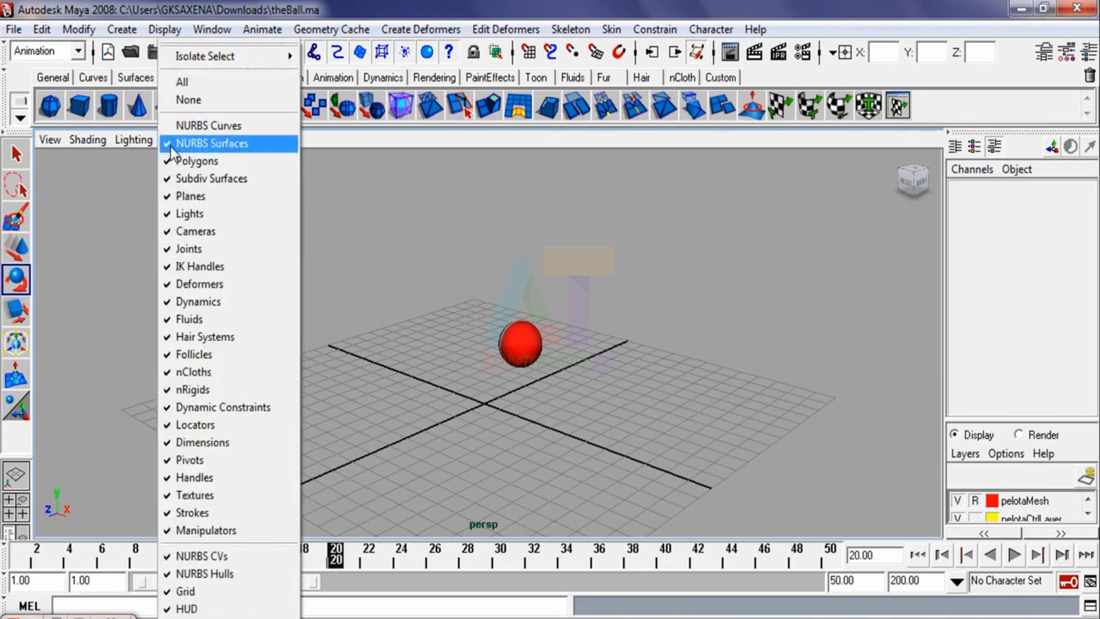
left_click(191, 122)
left_click(554, 347)
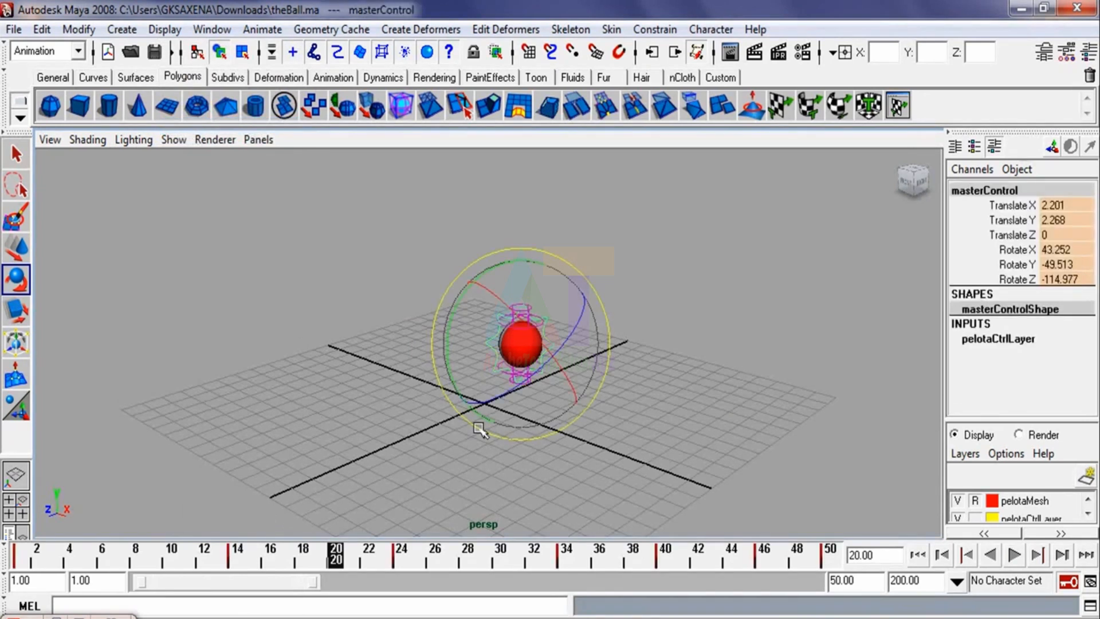
Step: Open the Graph Editor, frame masterControl's Translate X curve and delete its key at frame 46
left_click(56, 617)
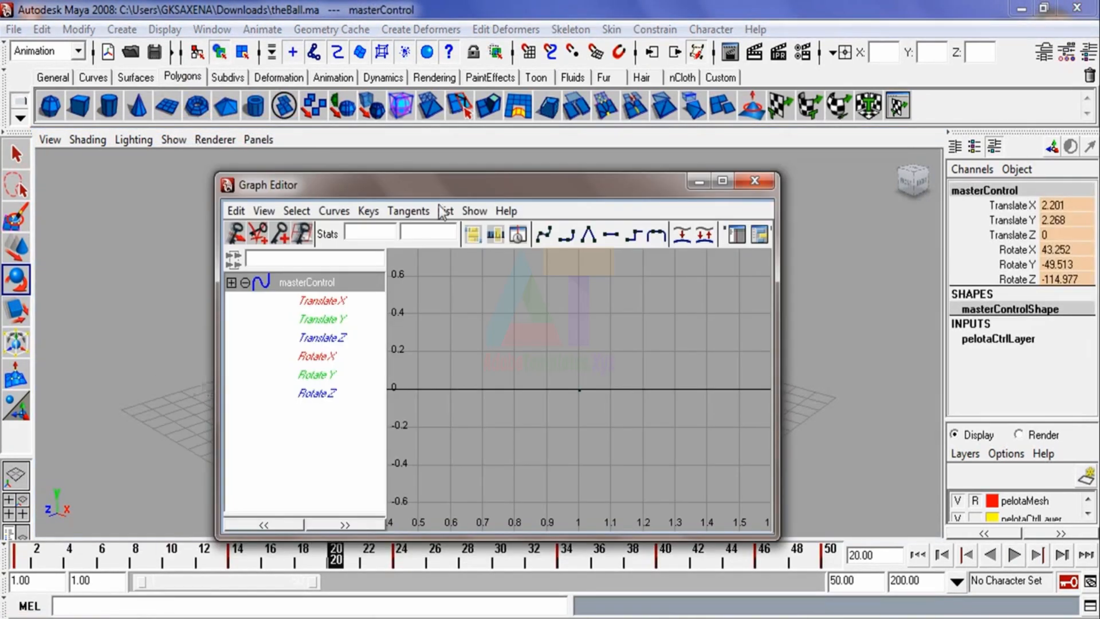
left_click(338, 304)
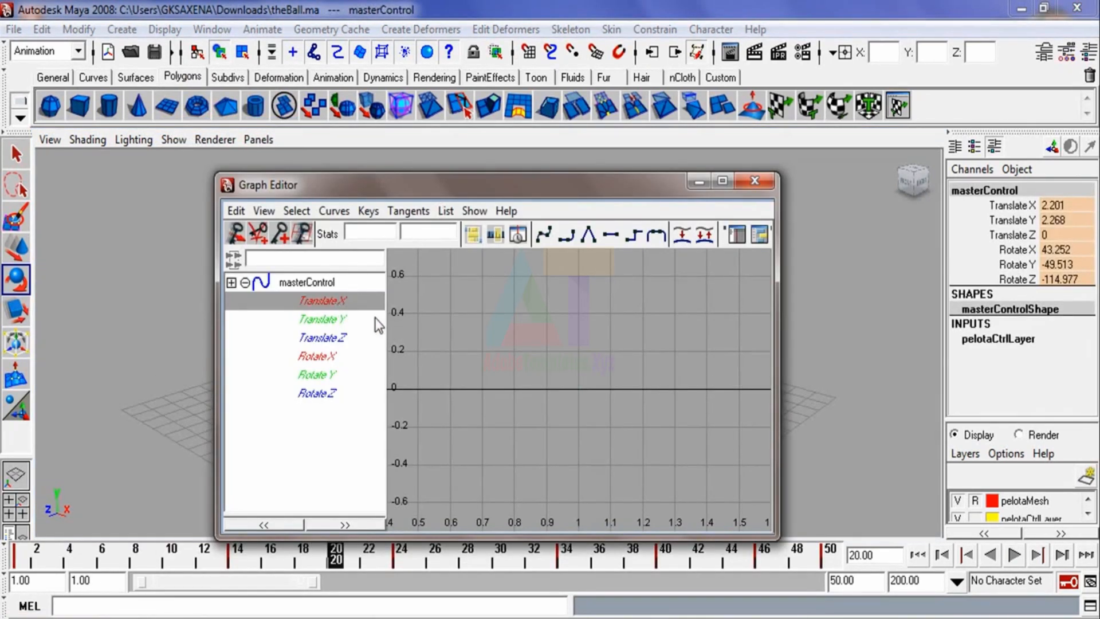
key("f")
left_click(722, 181)
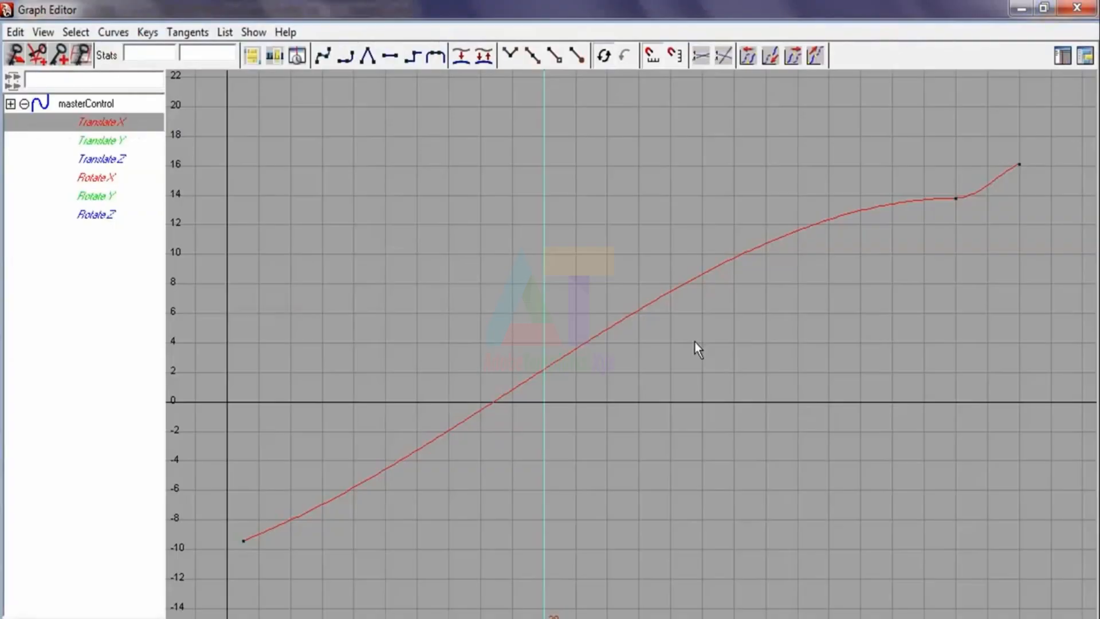
left_click_drag(972, 239, 973, 240)
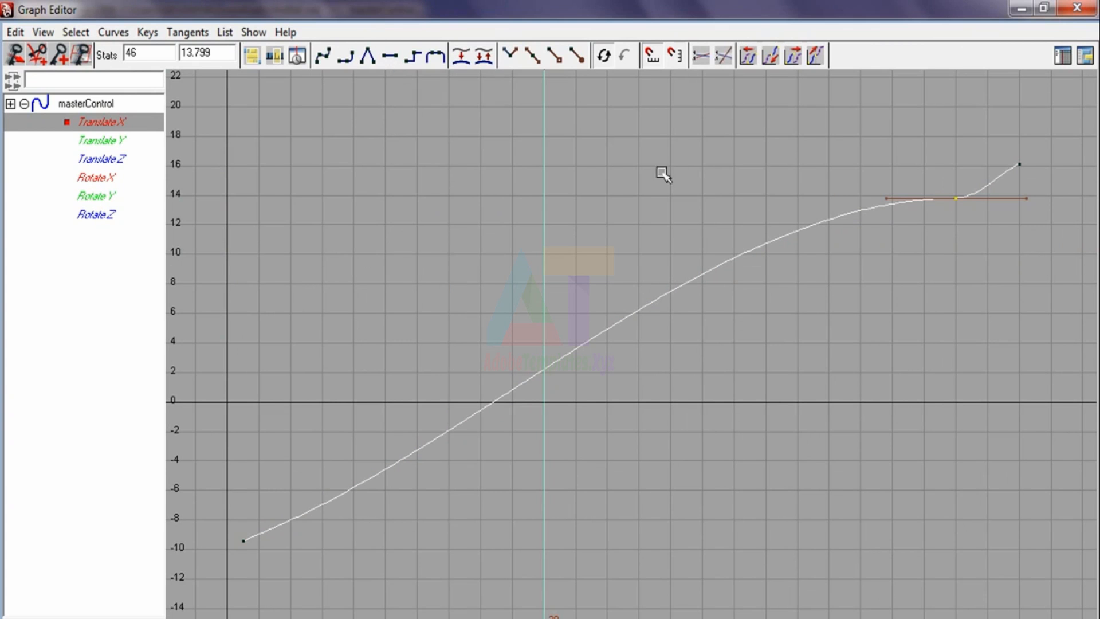
key("Delete")
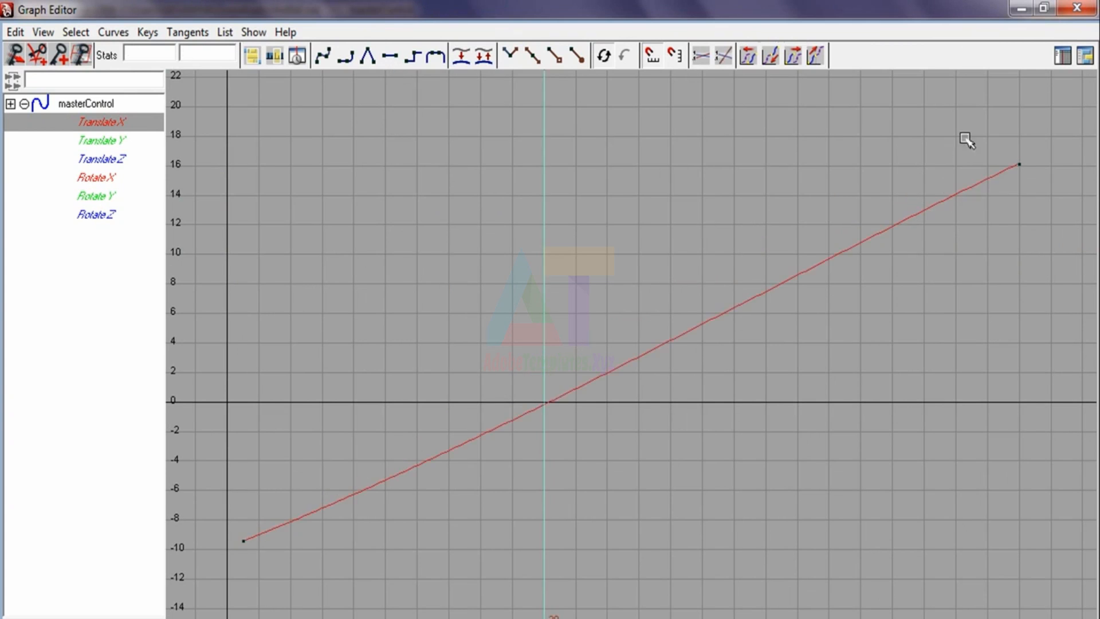
Step: Flatten the Translate X tangent at frame 50, steepen the one at frame 1, and close the Graph Editor
left_click_drag(967, 140, 1044, 201)
left_click(391, 56)
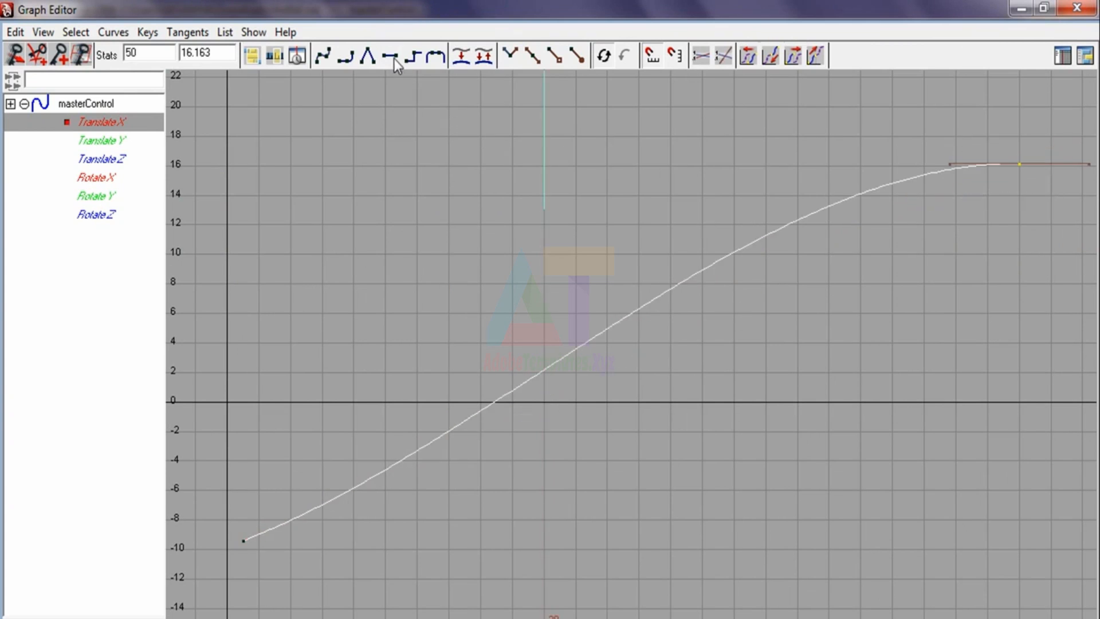
left_click_drag(228, 521, 273, 577)
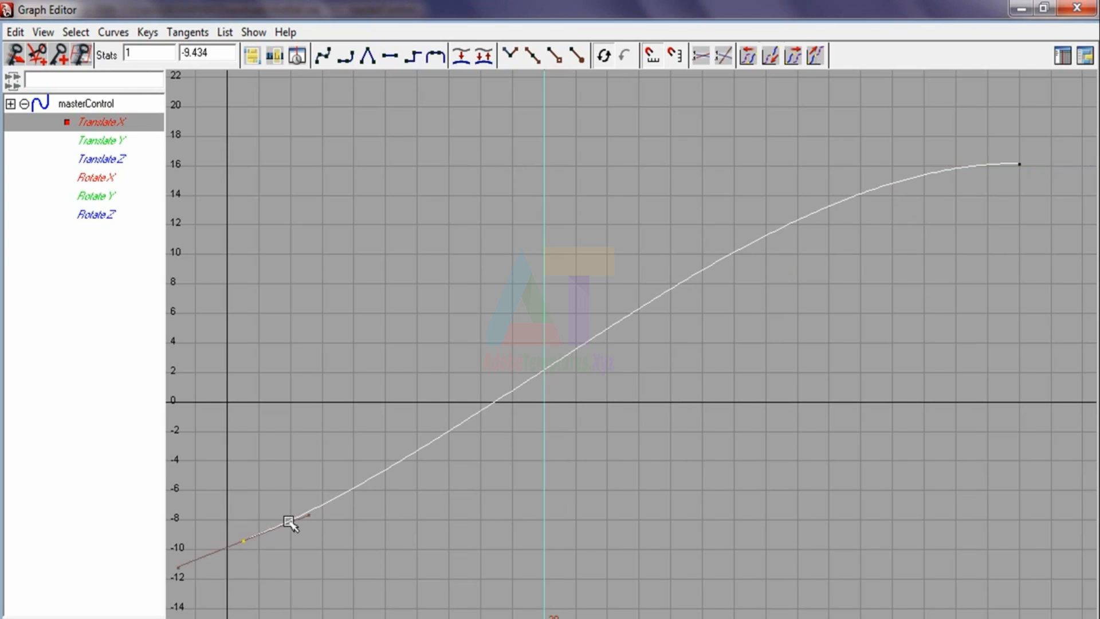
left_click_drag(327, 544, 326, 542)
middle_click_drag(319, 530, 313, 517)
left_click(382, 516)
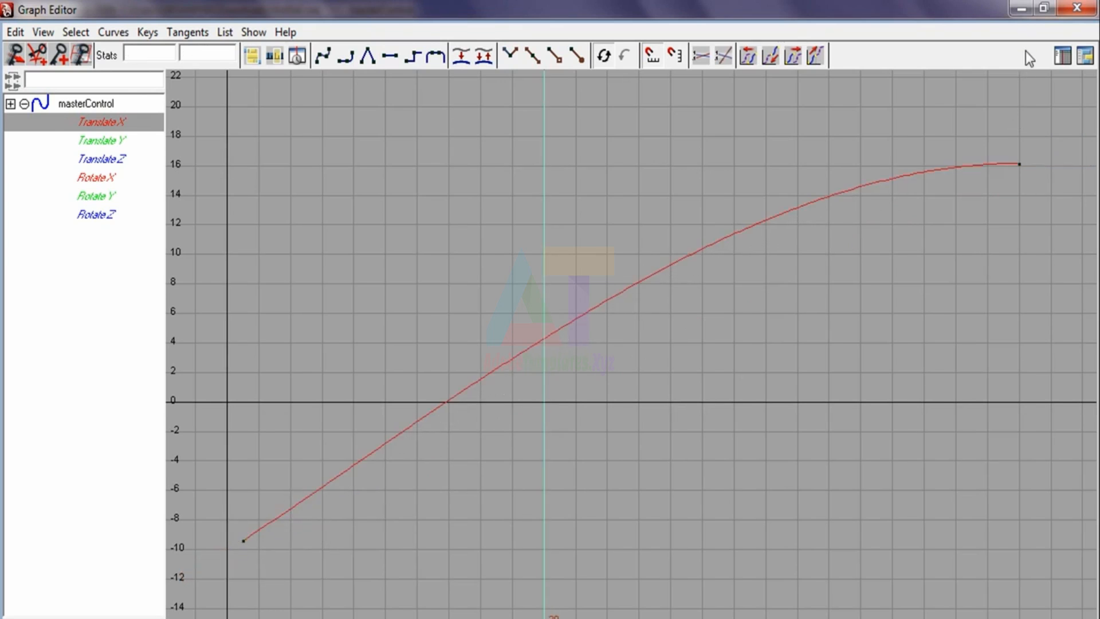
left_click_drag(1011, 135, 1041, 228)
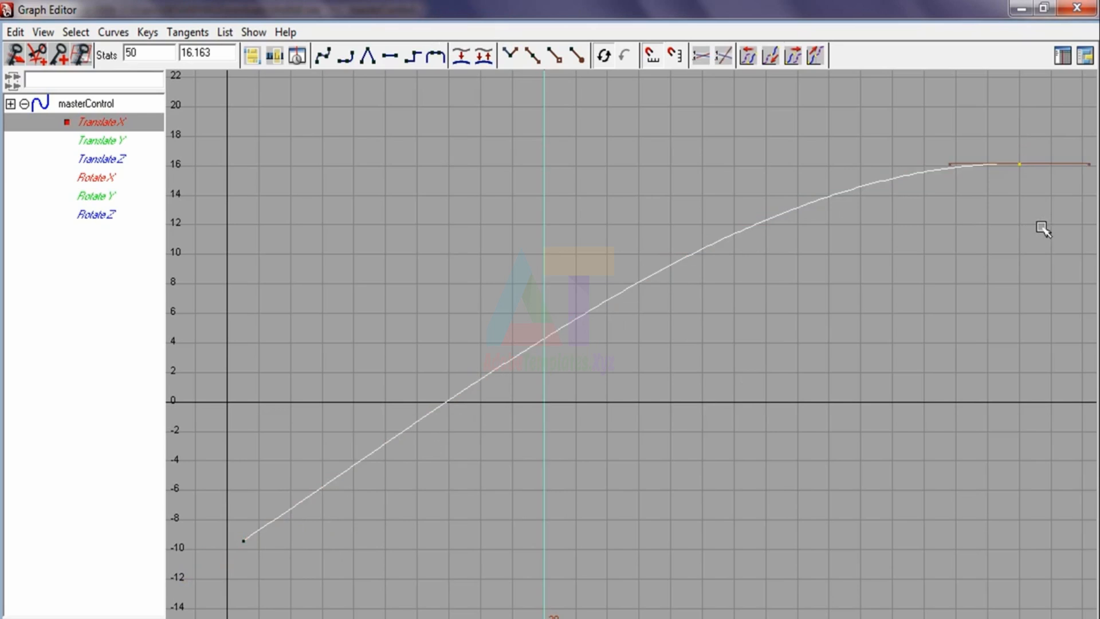
left_click(1037, 8)
left_click(754, 181)
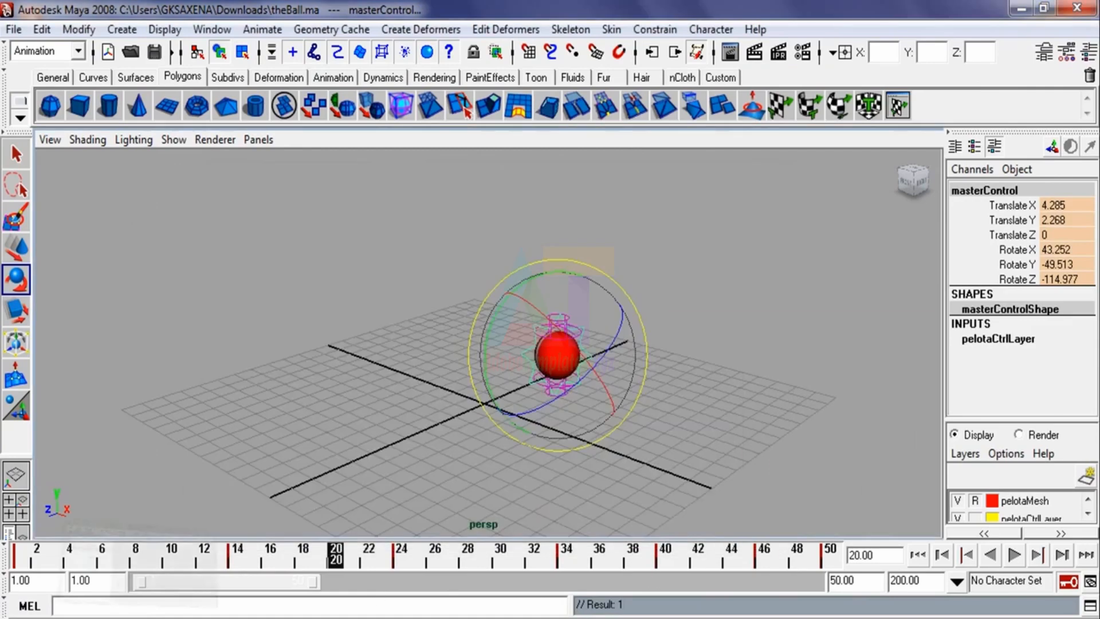
Step: Play the animation from frame 1 to check the smoothed forward motion, stopping it near frame 23
left_click(14, 557)
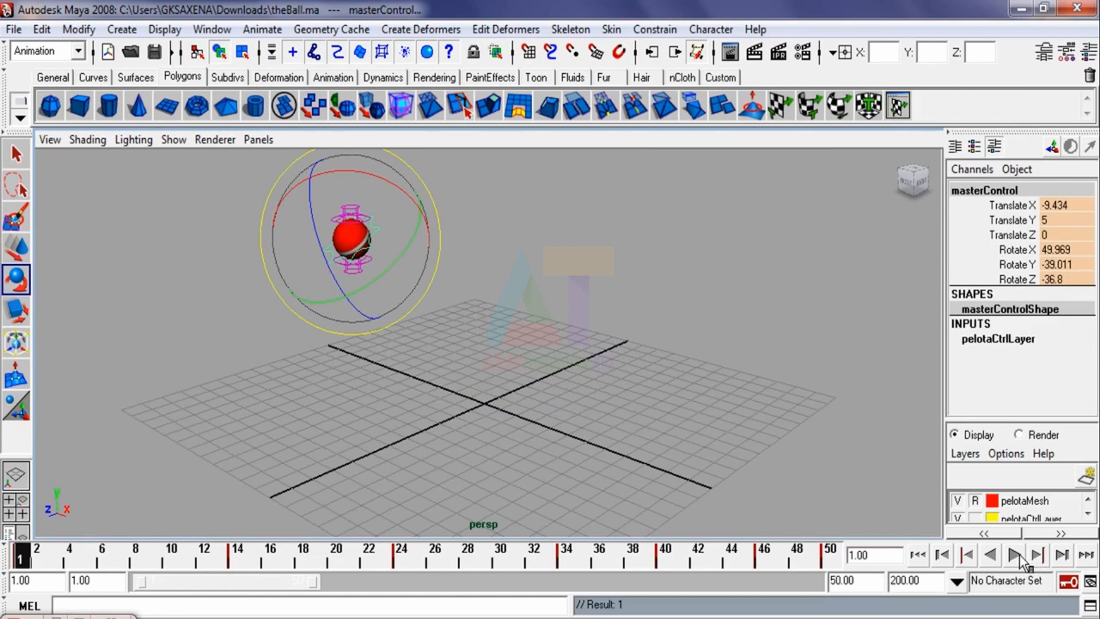
left_click(1018, 559)
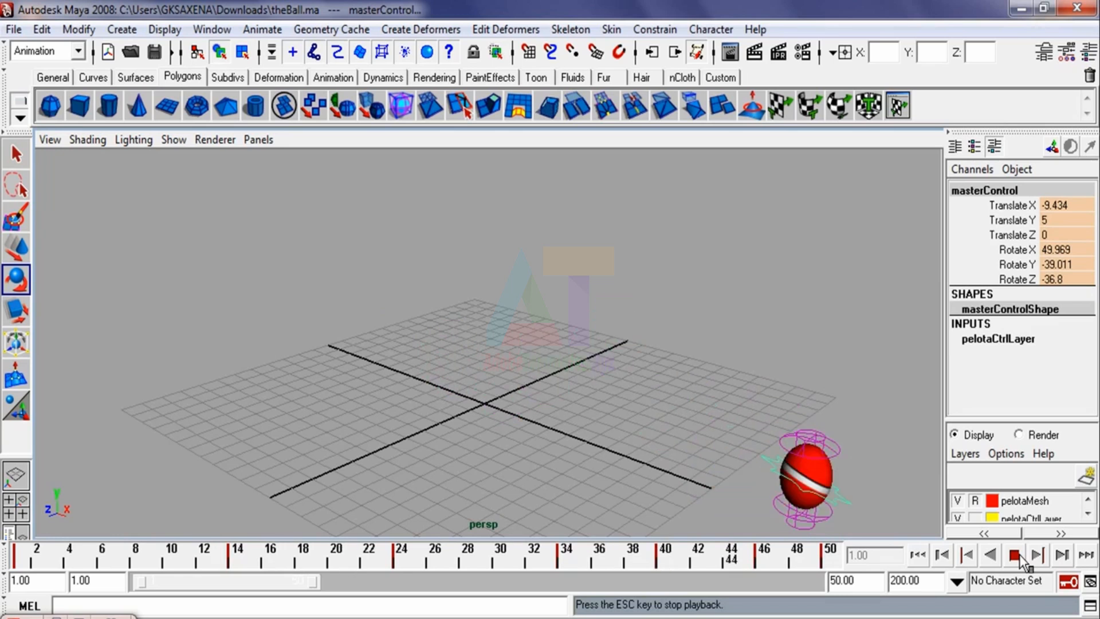
key("Escape")
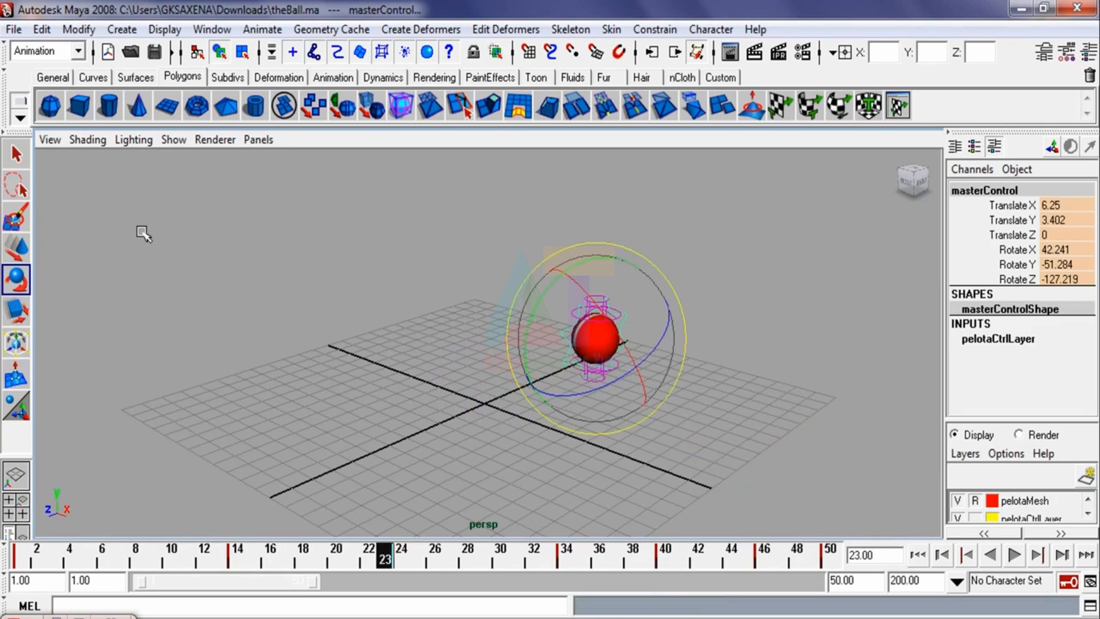
Step: Clear the selection, hide the NURBS curves and return to frame 1
left_click(163, 145)
left_click(173, 140)
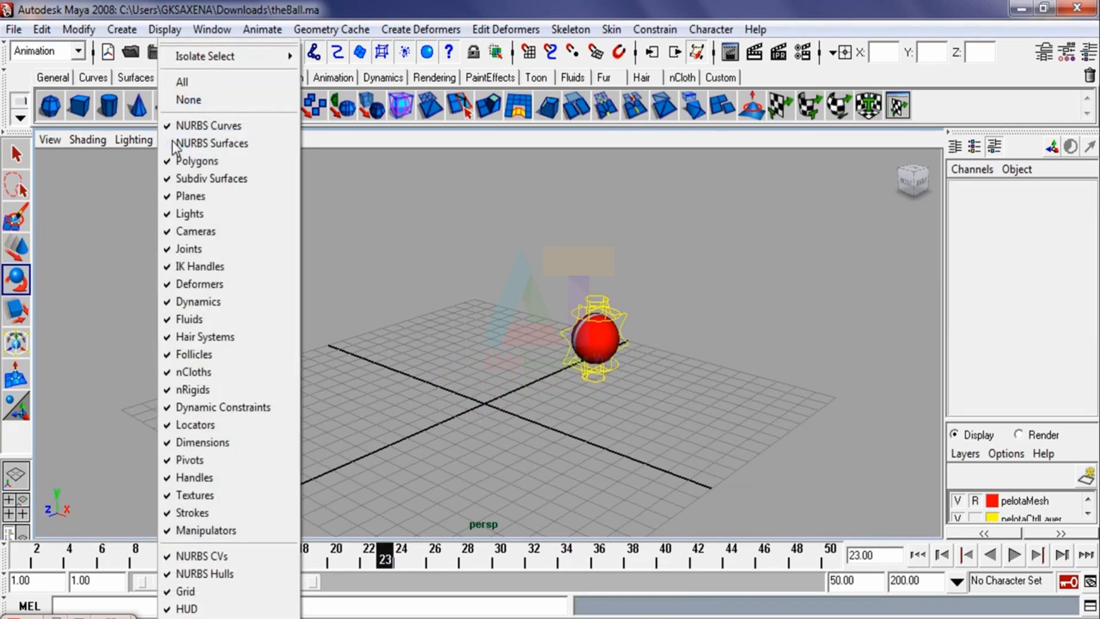
left_click(176, 127)
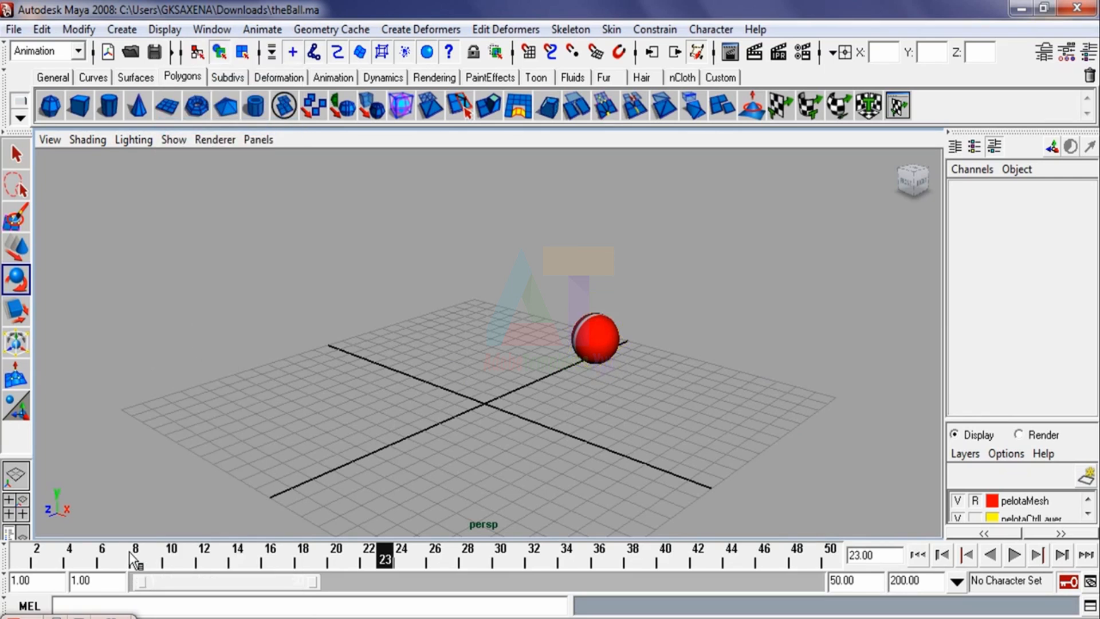
left_click(18, 557)
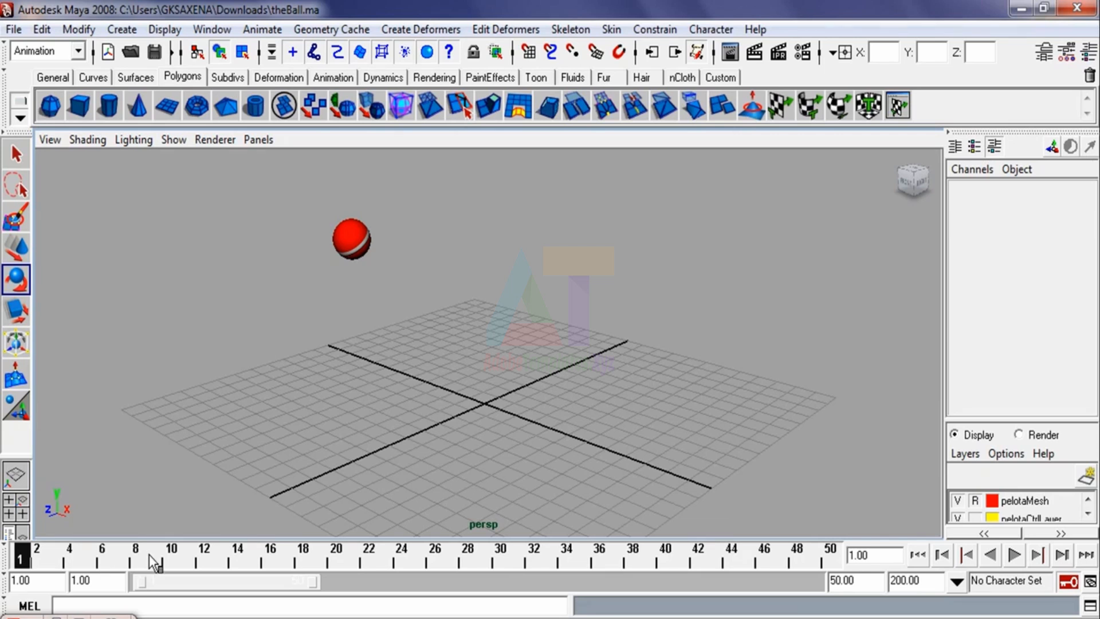
Step: Playblast the animation to the movie player with the current options, watch the resulting clip and close the player
right_click(167, 561)
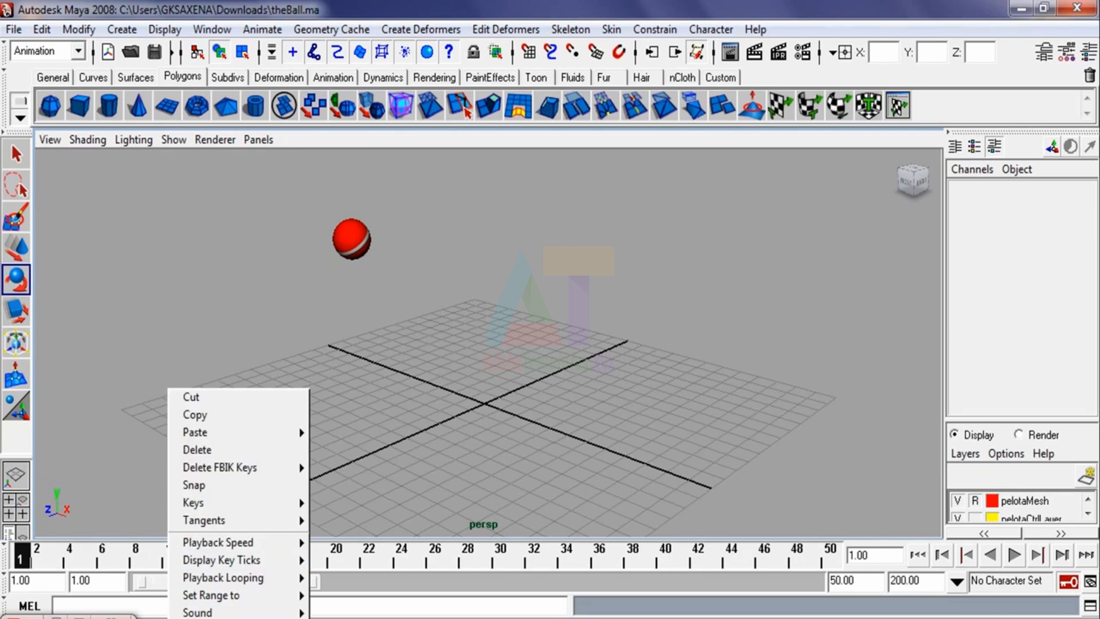
left_click(301, 618)
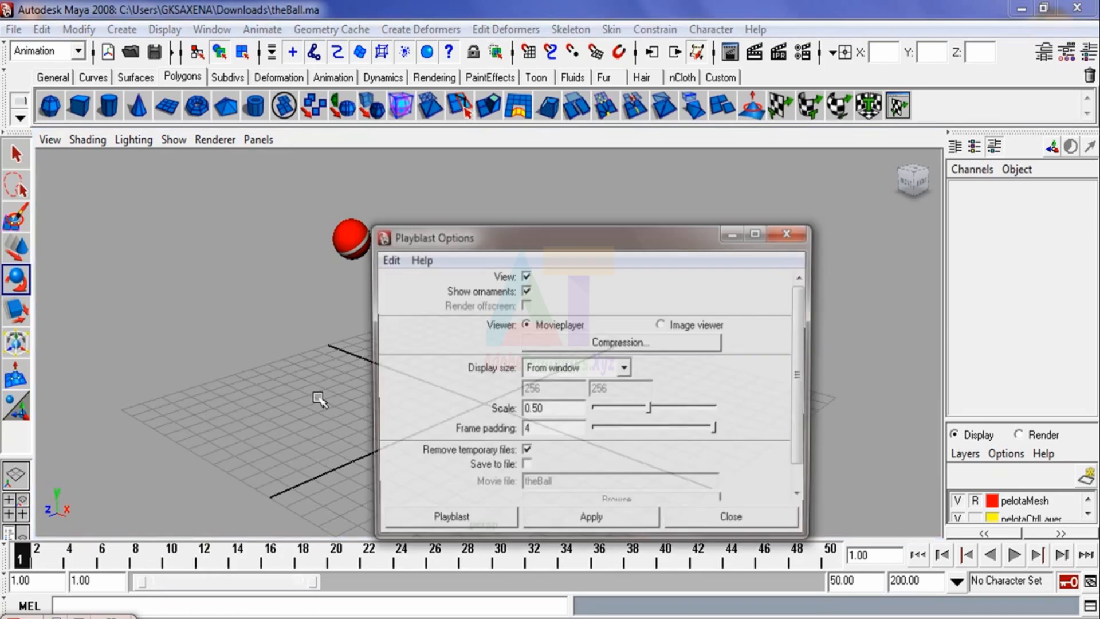
left_click_drag(551, 235, 534, 165)
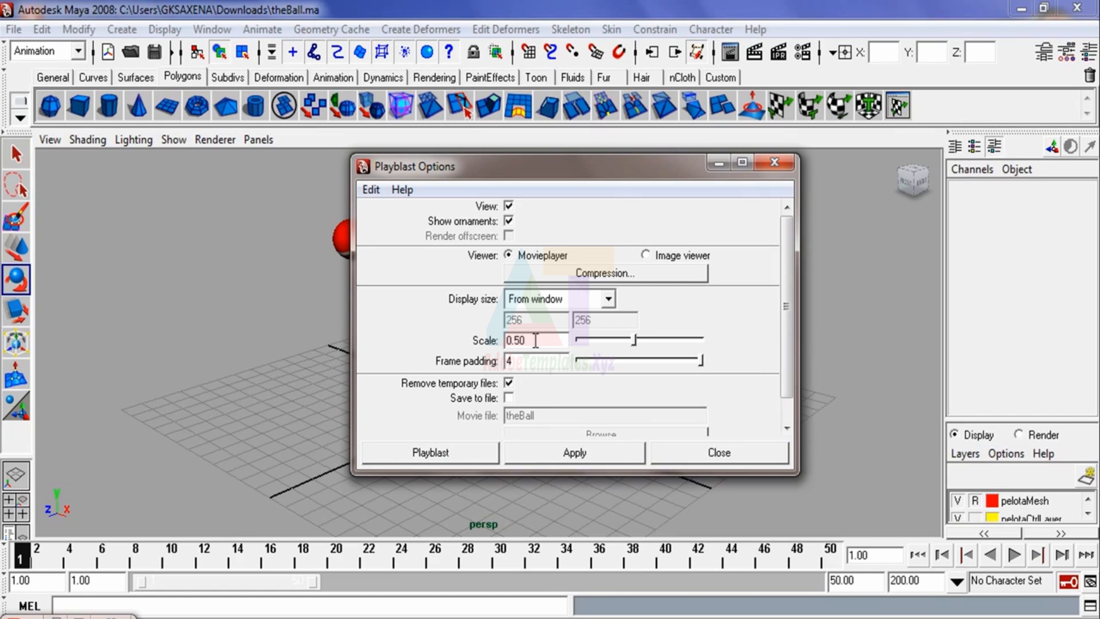
left_click(445, 452)
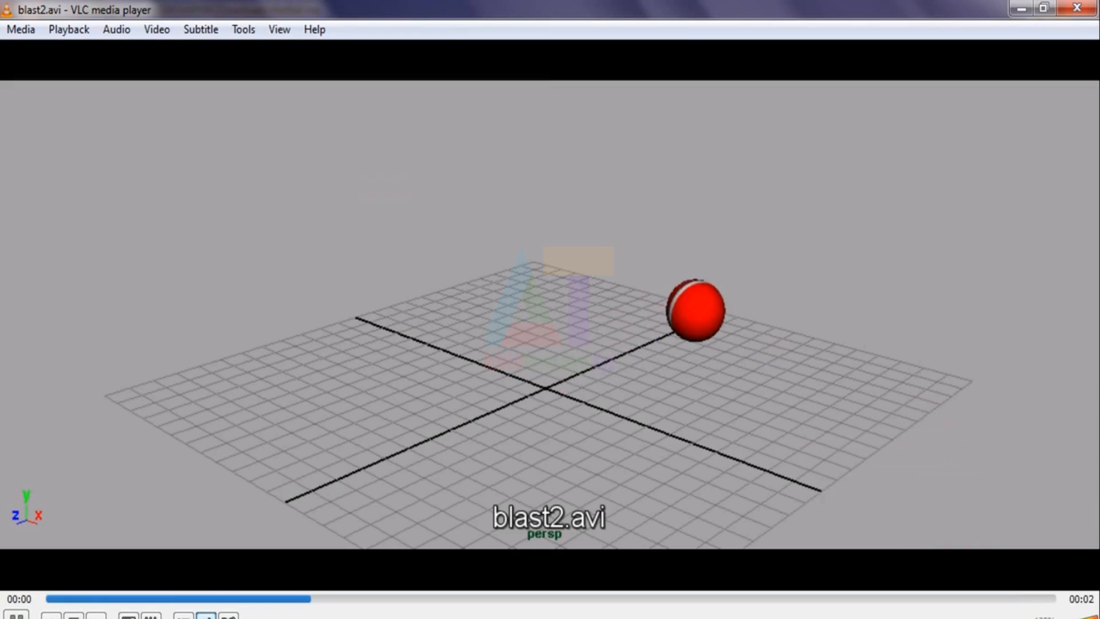
left_click(1086, 8)
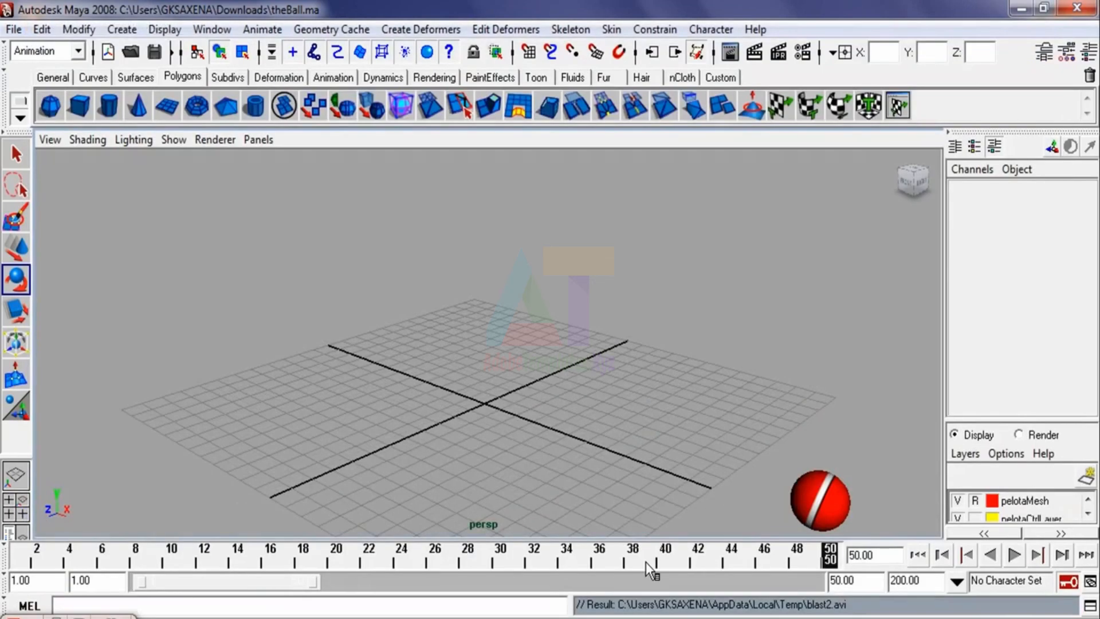